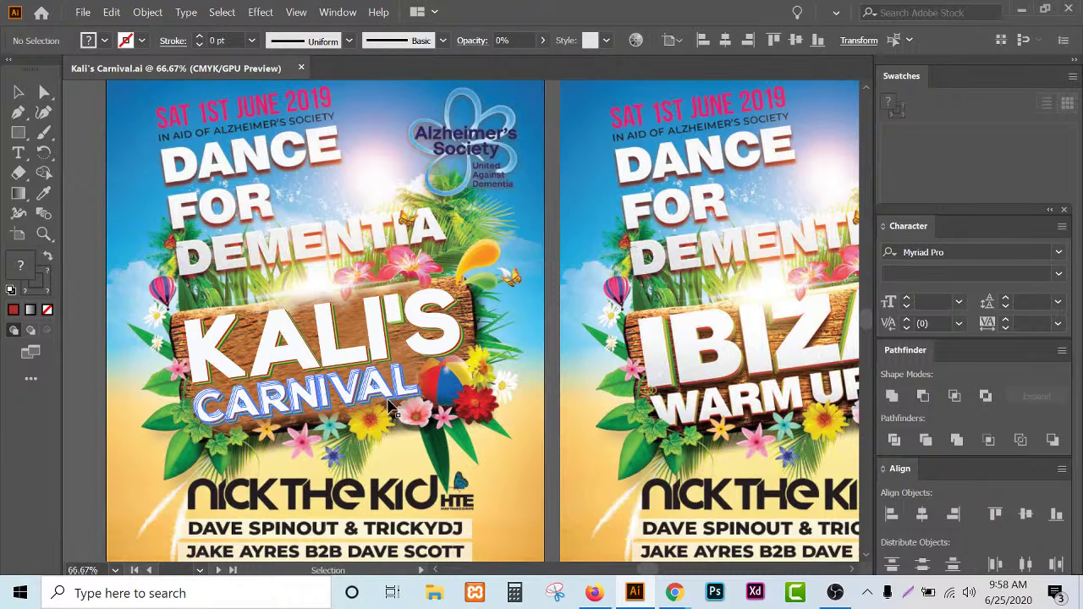
- Compare the KALI'S CARNIVAL lettering on the edited poster with the IBIZA WARM UP lettering on the original beside it
left_click(389, 405)
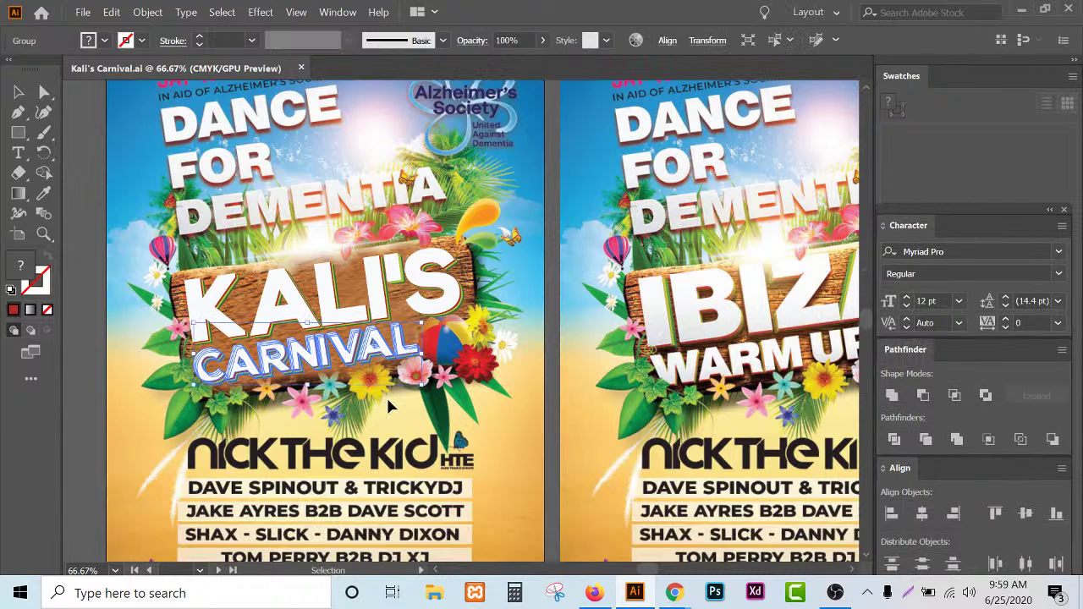
scroll(386, 395, "down", 2)
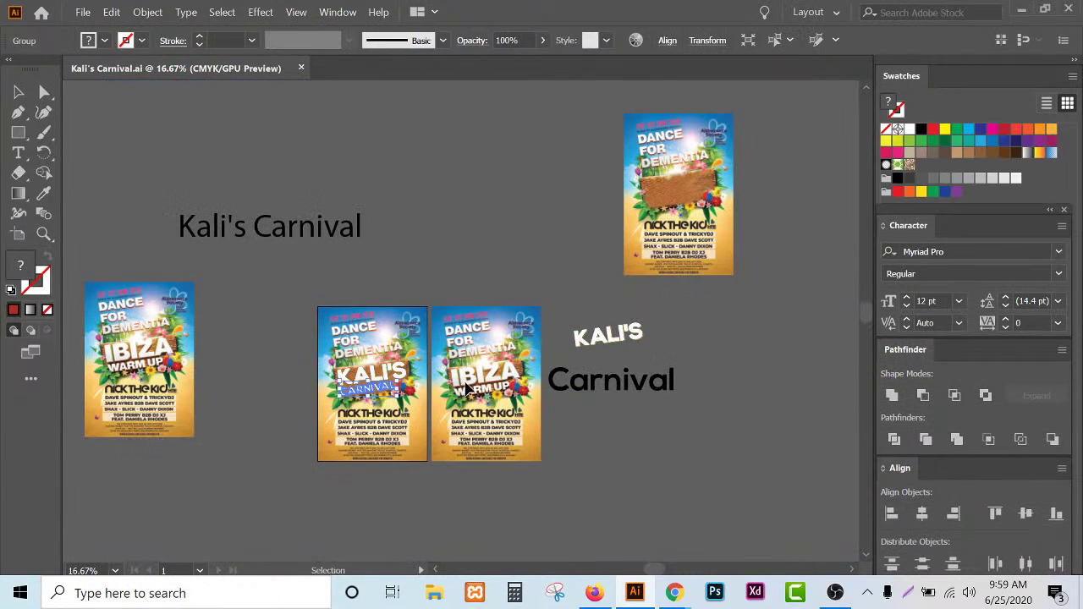
scroll(508, 389, "up", 4)
scroll(508, 390, "down", 3)
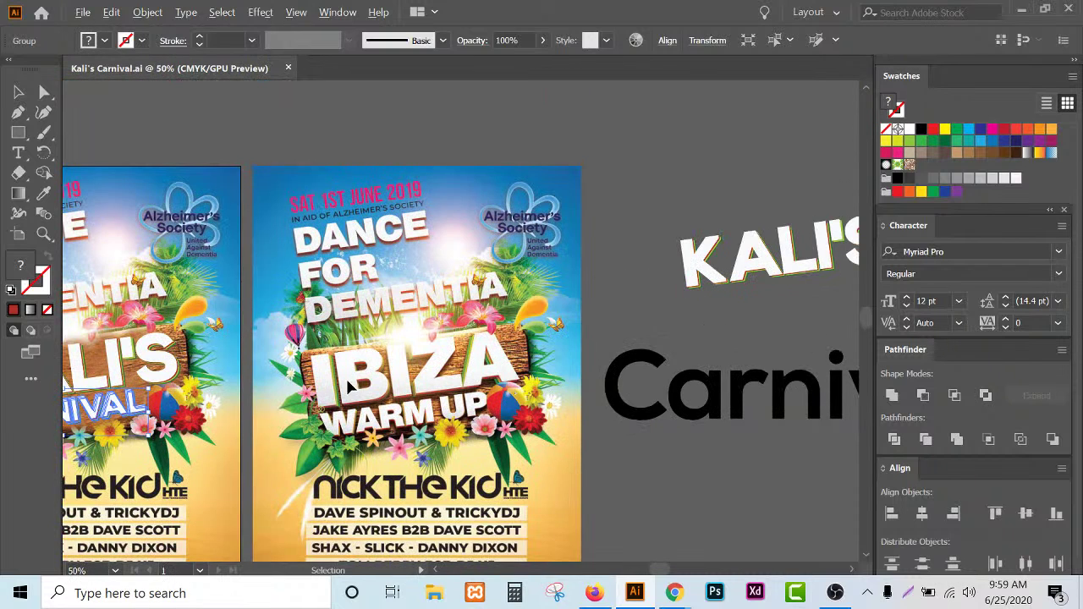
scroll(313, 363, "up", 2)
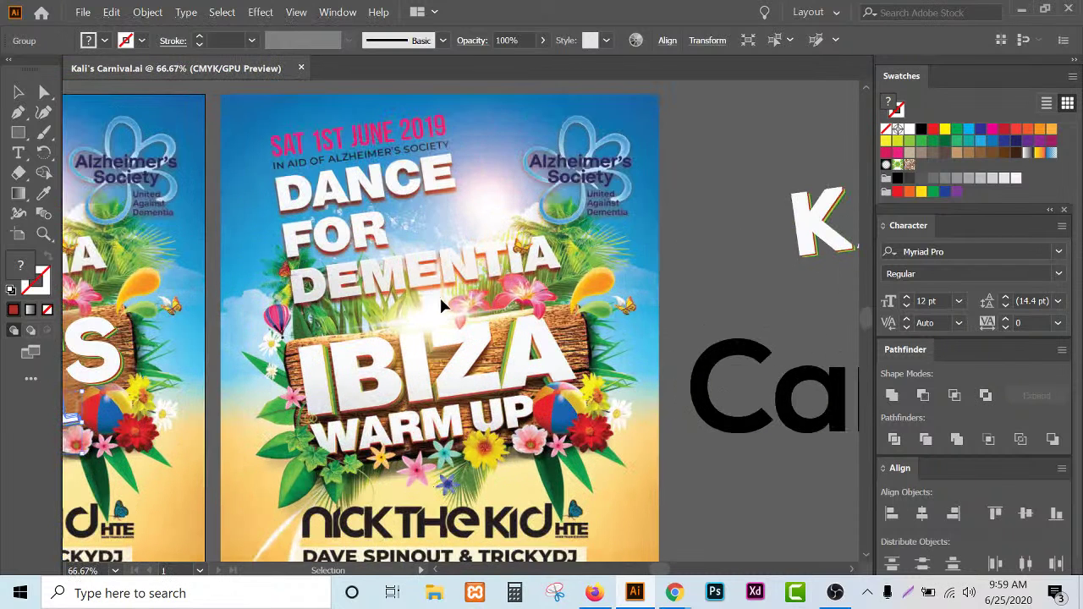
scroll(486, 414, "up", 1)
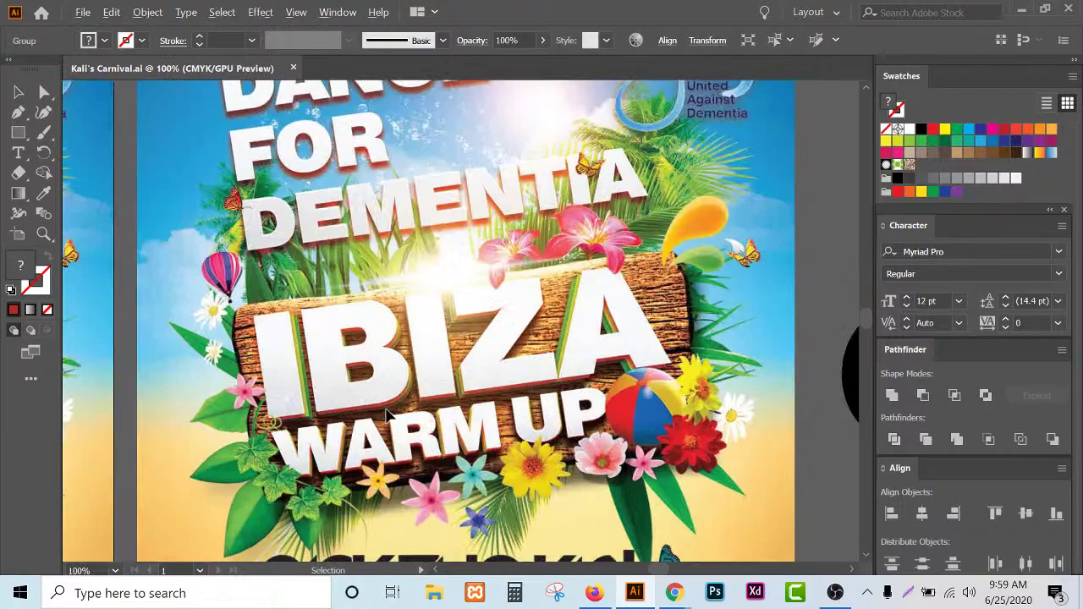
scroll(701, 422, "down", 2)
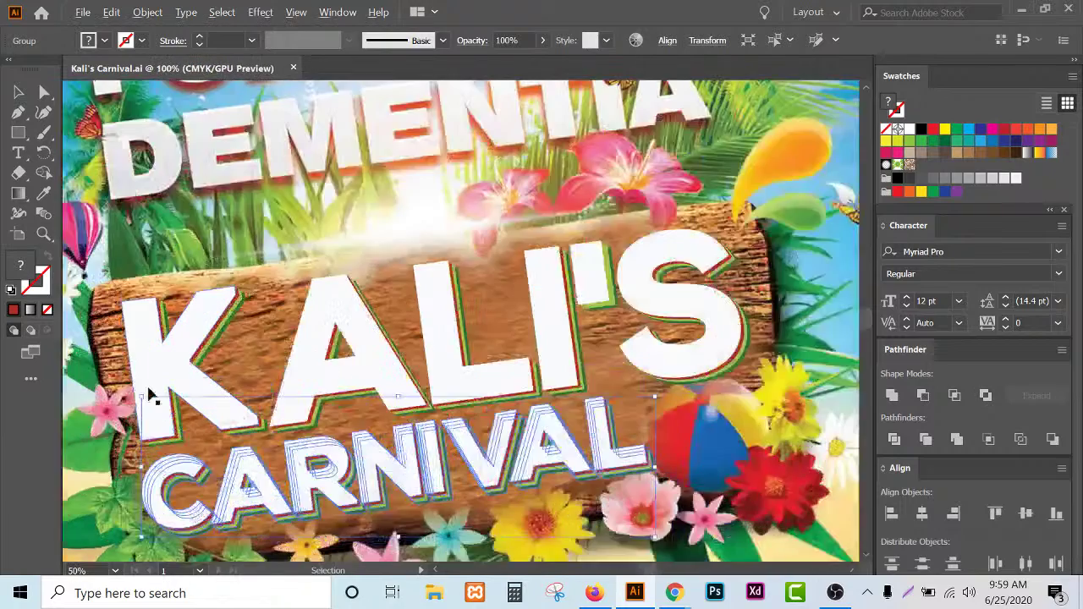
scroll(145, 387, "up", 3)
left_click(313, 227)
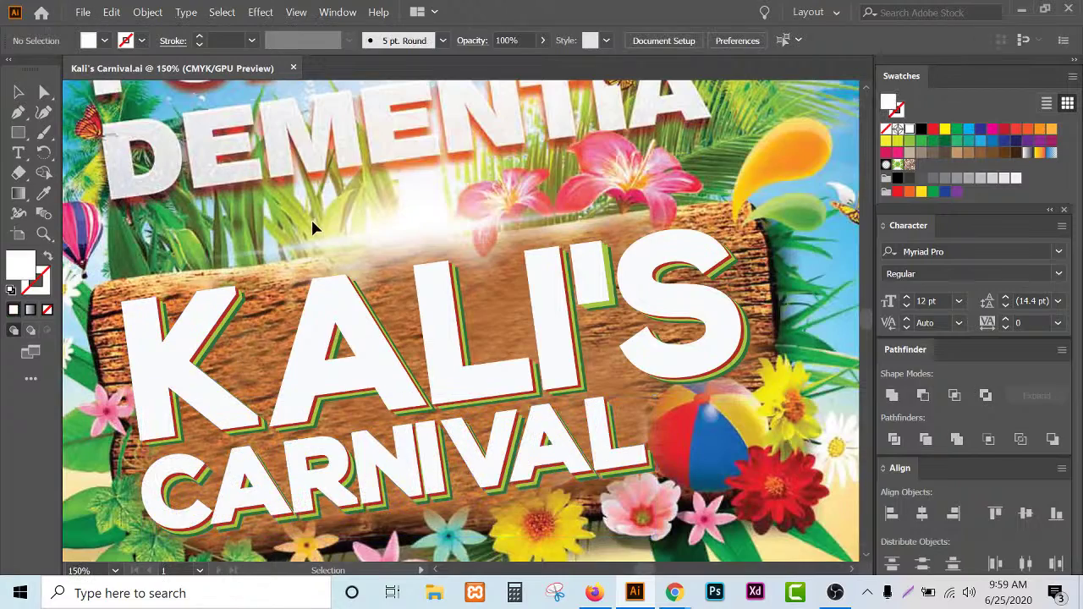
scroll(322, 241, "down", 3)
scroll(326, 245, "up", 2)
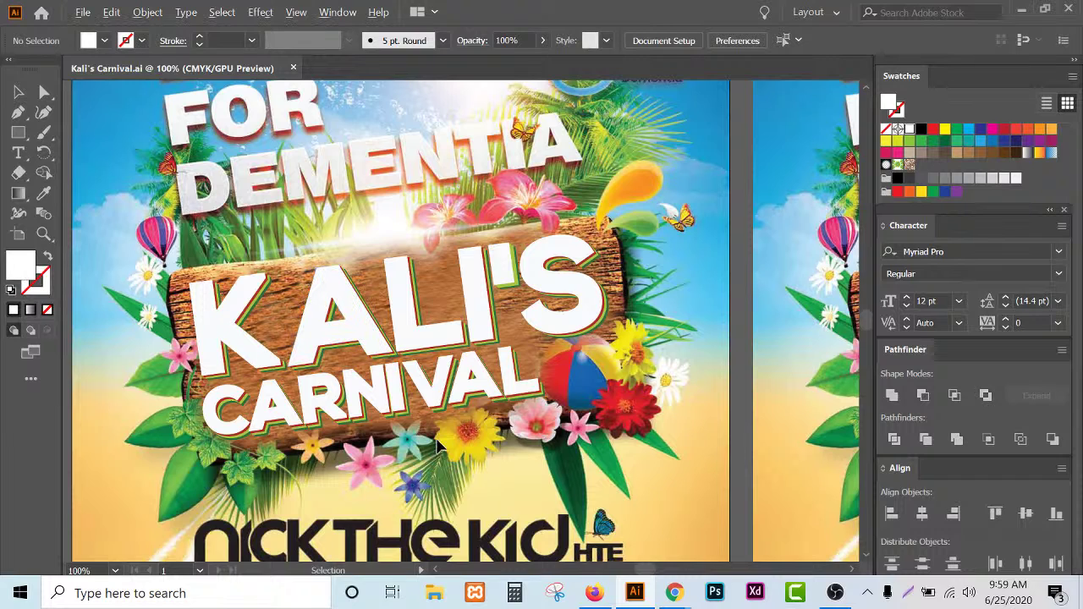
scroll(438, 446, "down", 2)
scroll(625, 430, "down", 1)
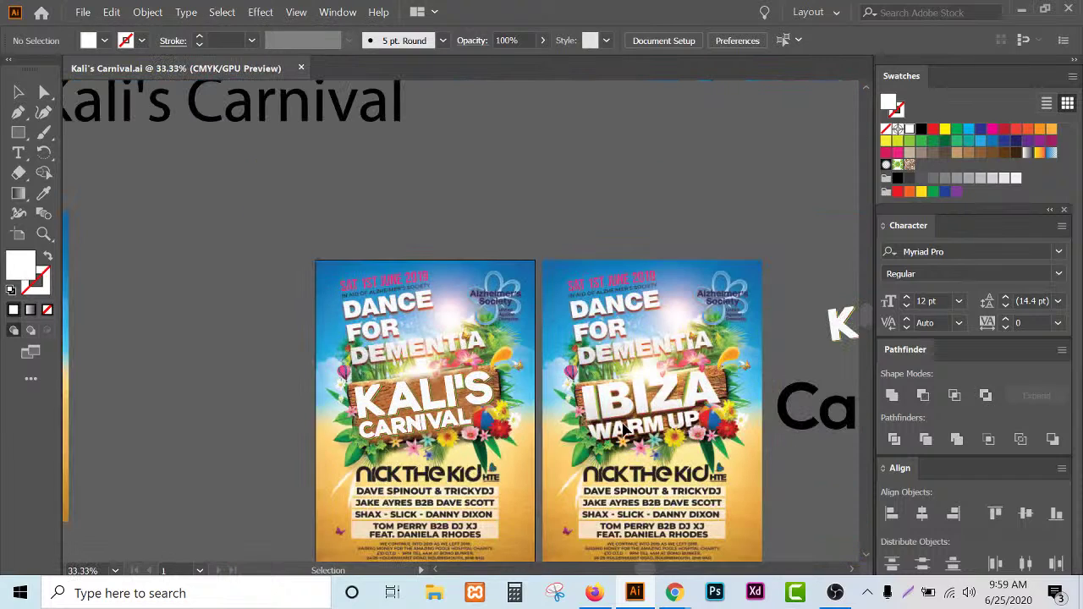
scroll(545, 457, "up", 1)
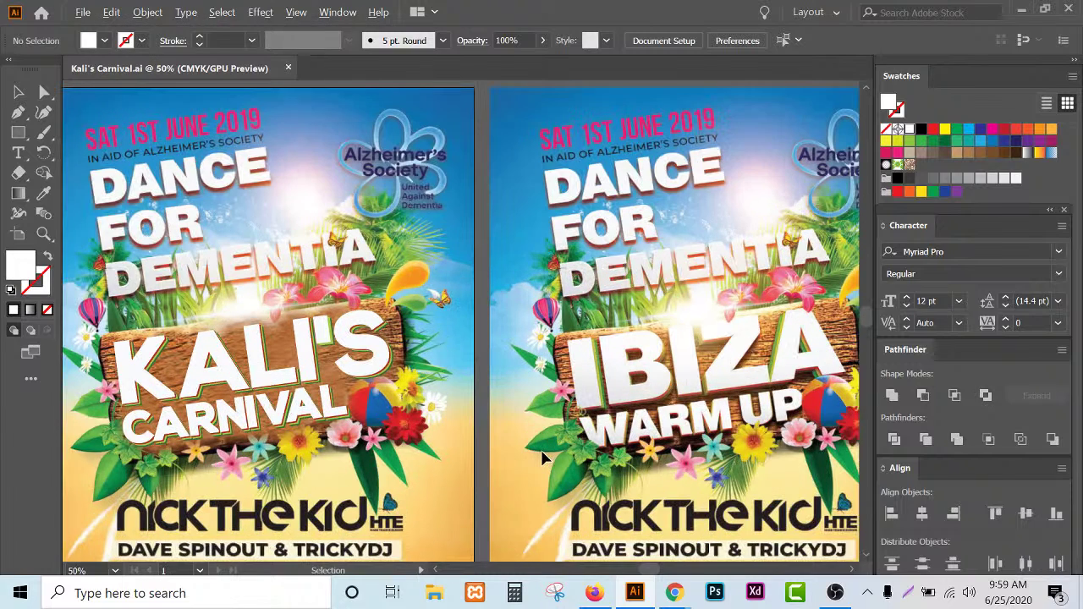
scroll(451, 402, "down", 2)
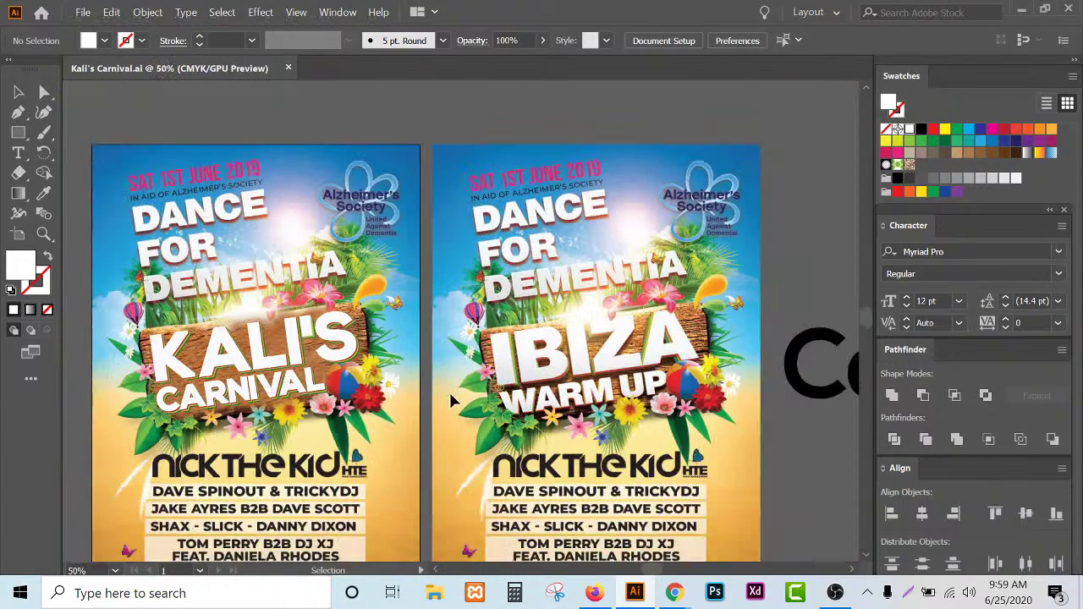
scroll(448, 398, "down", 1)
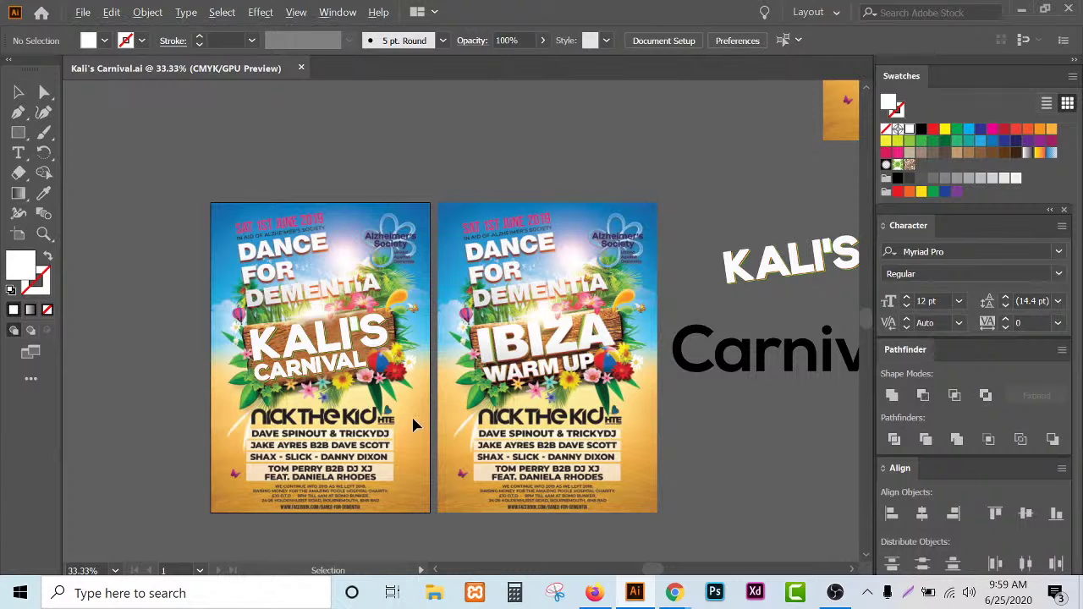
scroll(413, 424, "up", 1)
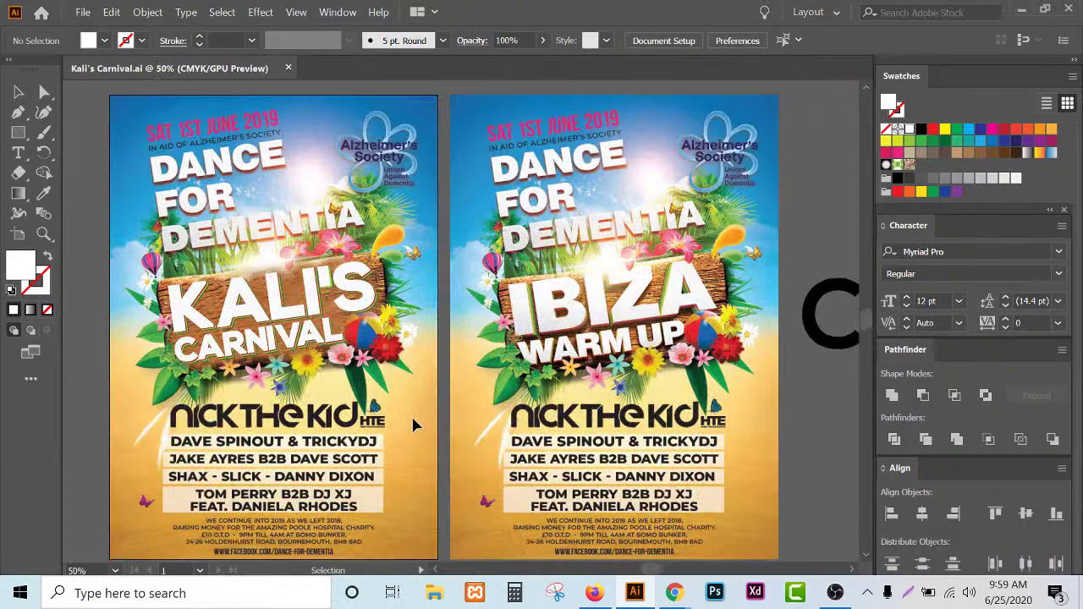
scroll(413, 425, "down", 1)
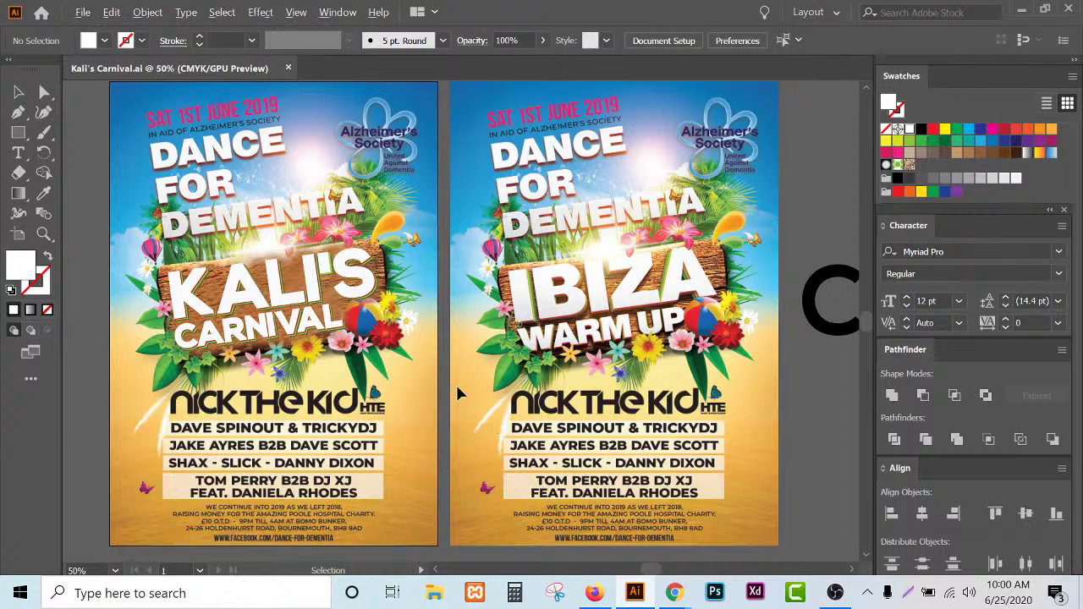
- Examine the layered red and green edges of the KALI'S CARNIVAL lettering on the wooden sign up close
scroll(455, 382, "down", 5)
scroll(456, 386, "up", 5)
scroll(455, 383, "down", 3)
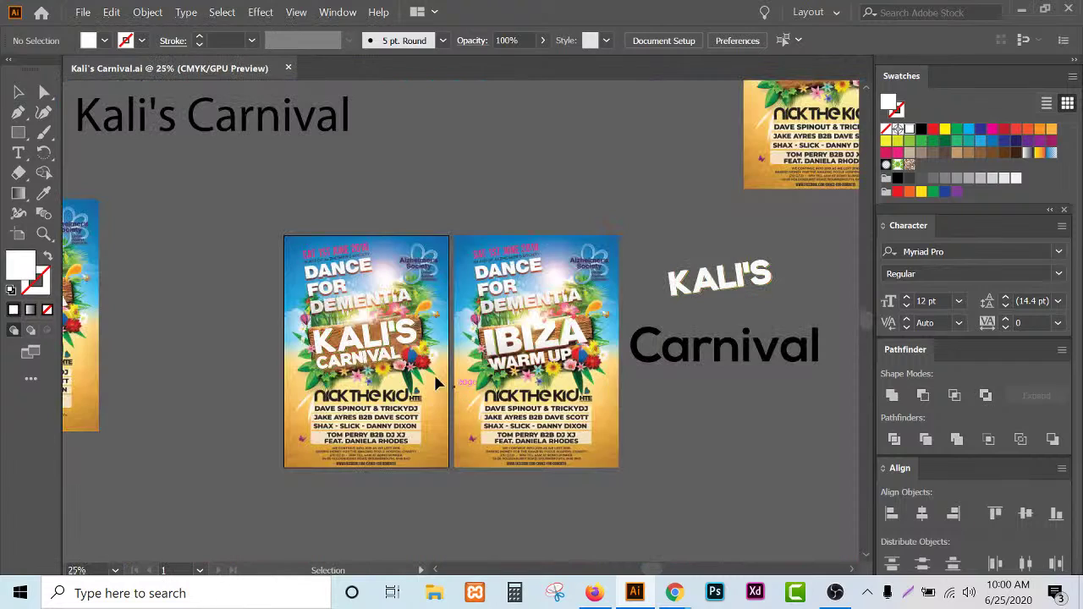
scroll(454, 343, "up", 3)
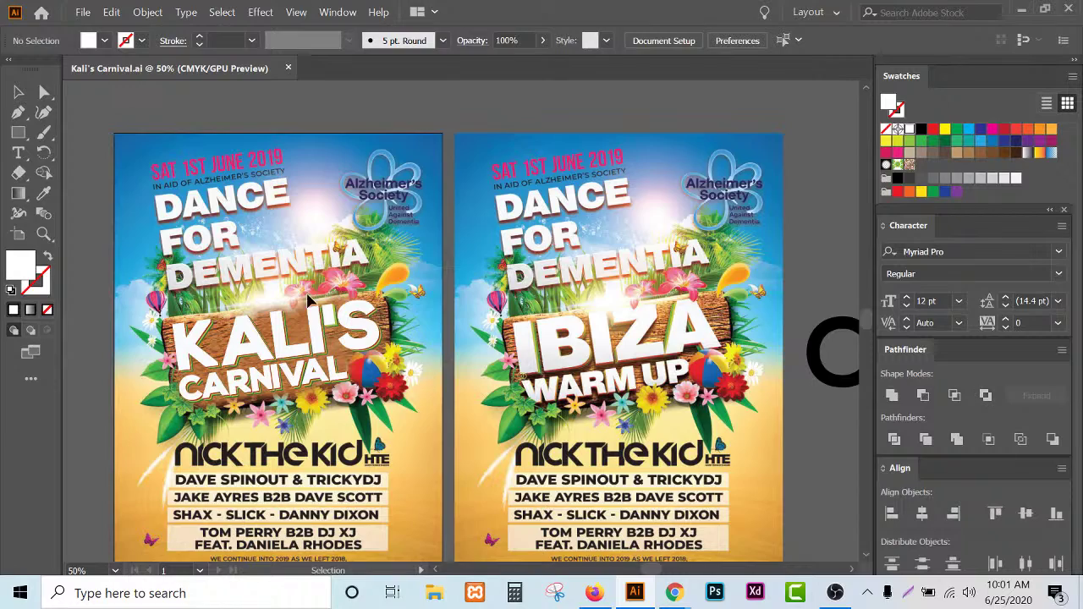
scroll(247, 338, "up", 5)
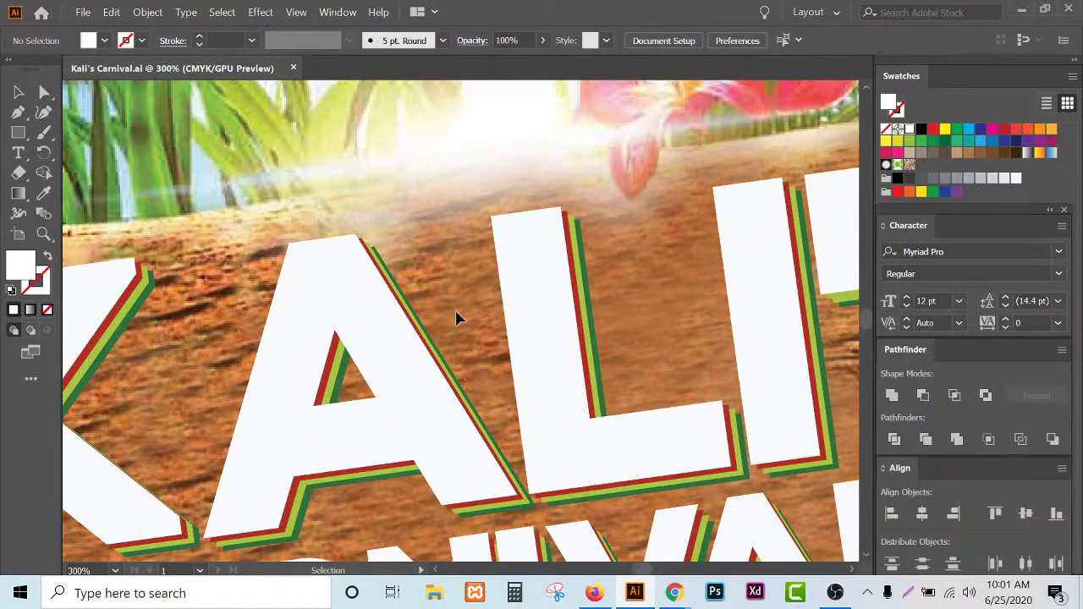
scroll(443, 313, "down", 3)
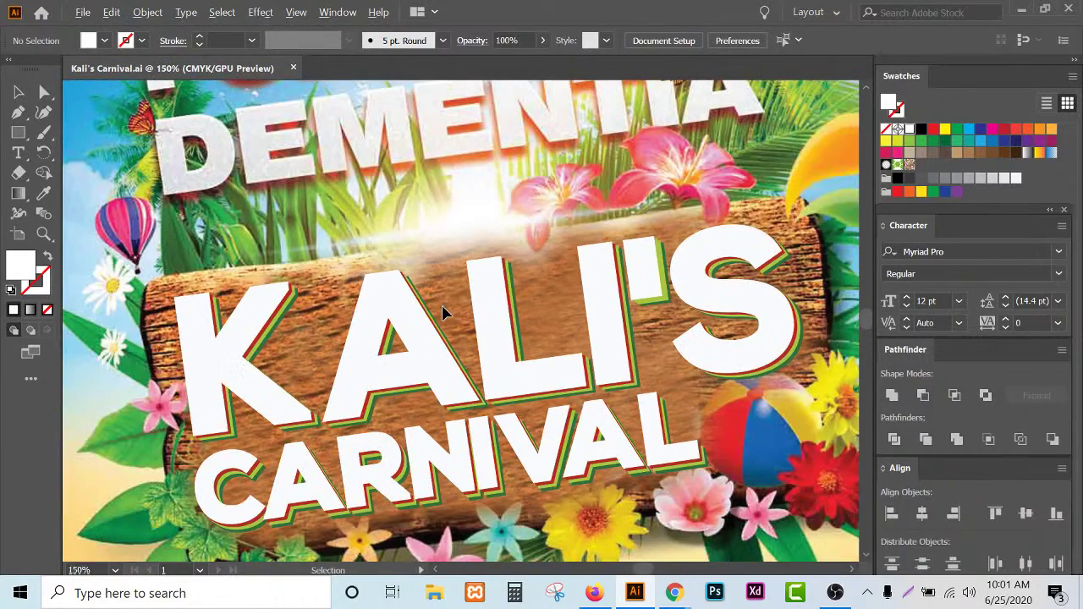
scroll(386, 474, "down", 1)
scroll(387, 474, "down", 1)
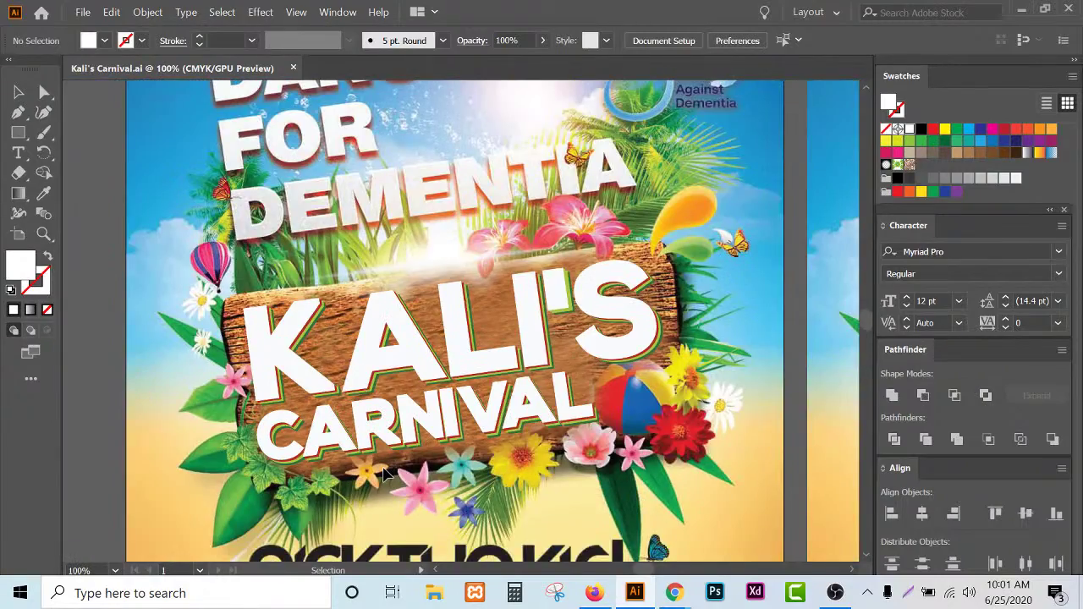
scroll(387, 474, "up", 3)
scroll(385, 473, "down", 3)
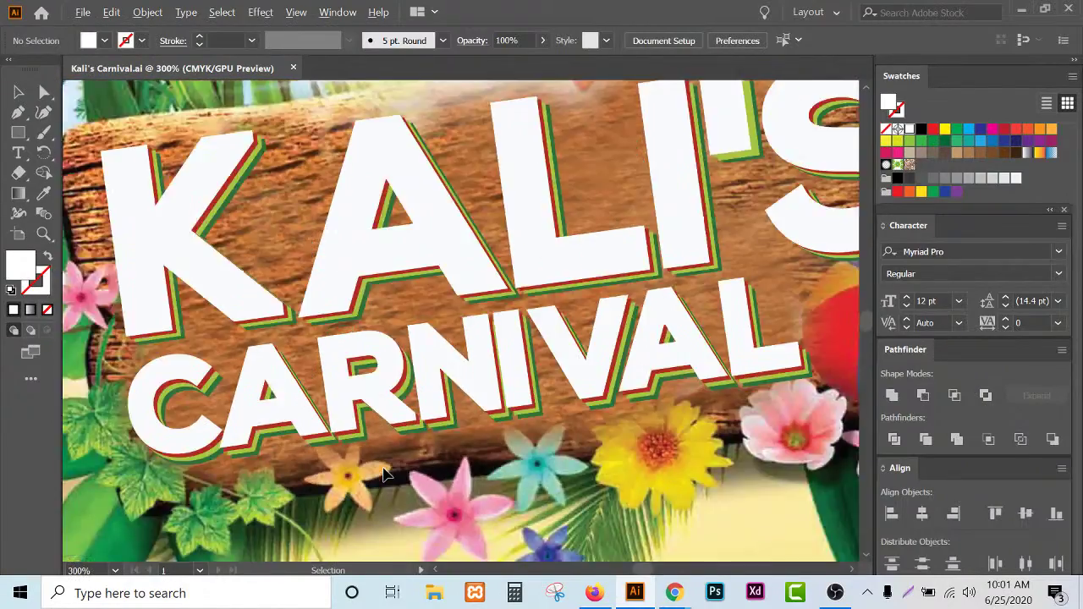
scroll(385, 474, "down", 3)
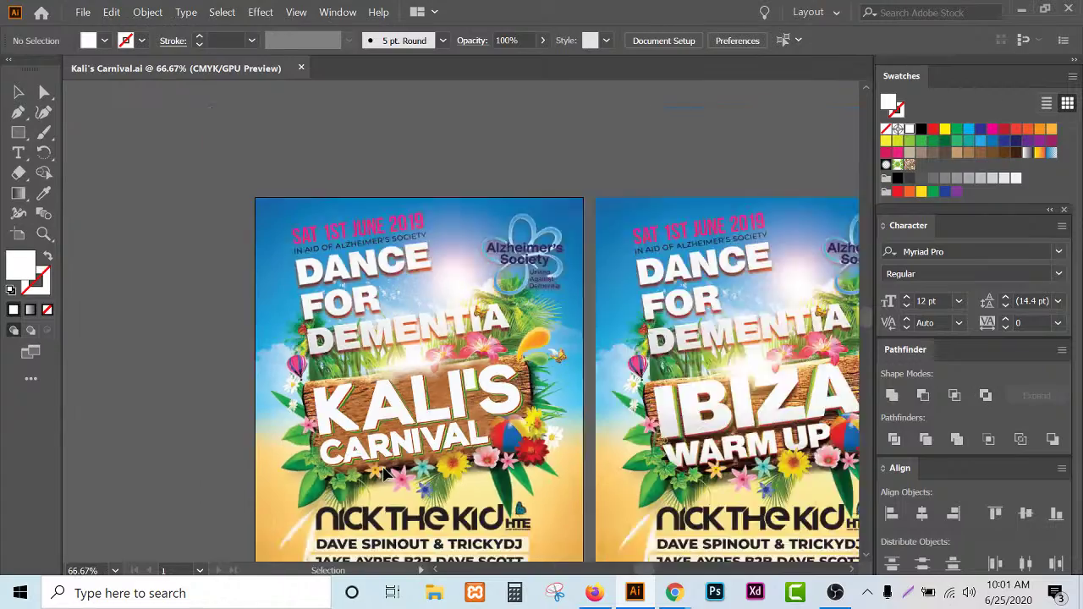
scroll(394, 457, "up", 4)
scroll(394, 457, "down", 5)
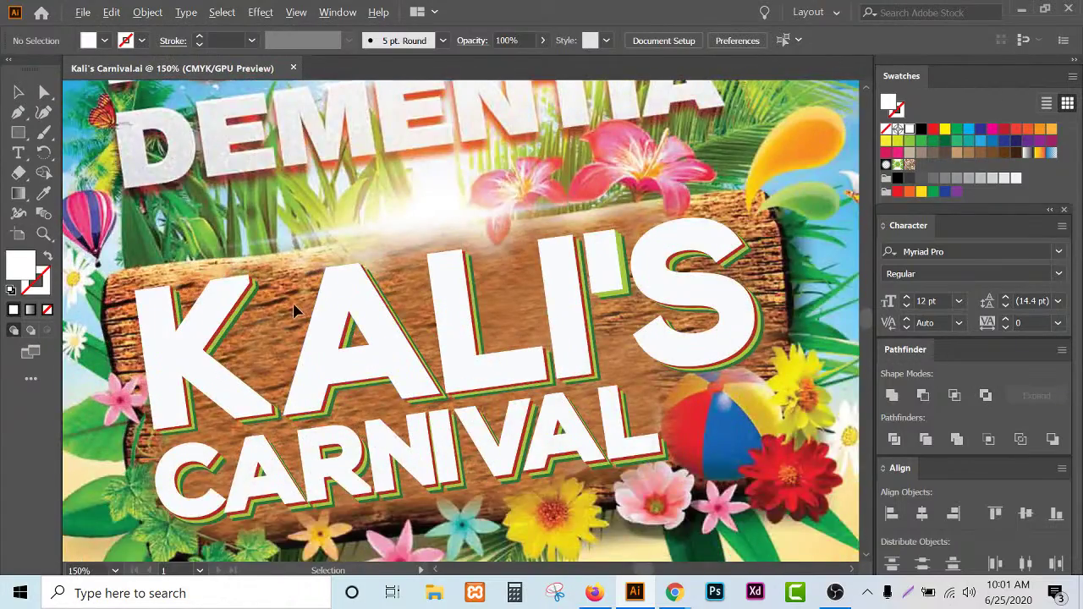
- Review the poster copy with the blank wooden sign, the finished KALI'S CARNIVAL poster and the original IBIZA poster
scroll(290, 332, "down", 4)
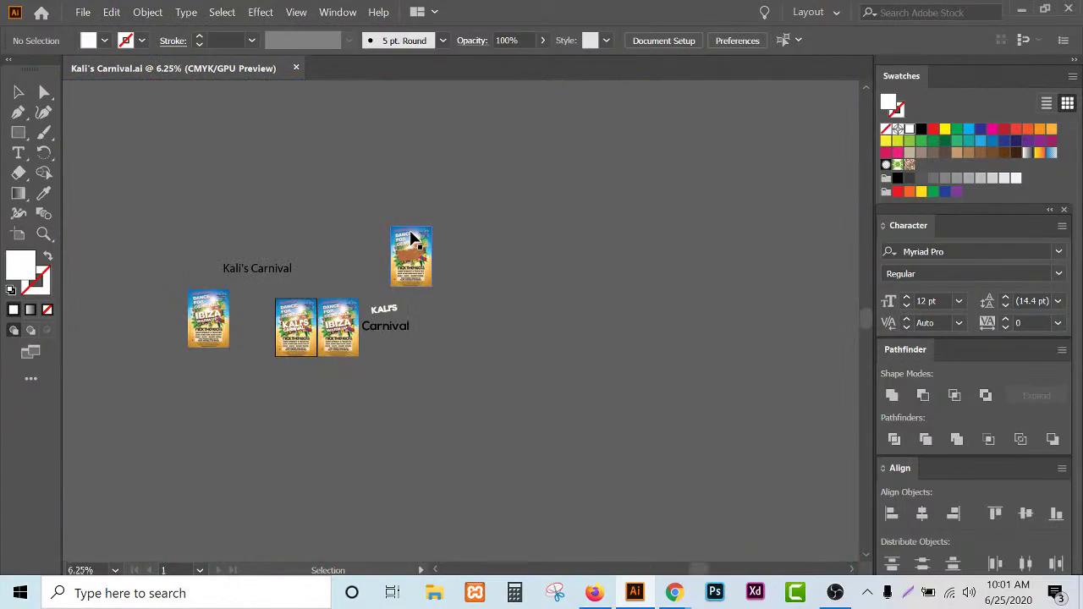
scroll(411, 242, "up", 7)
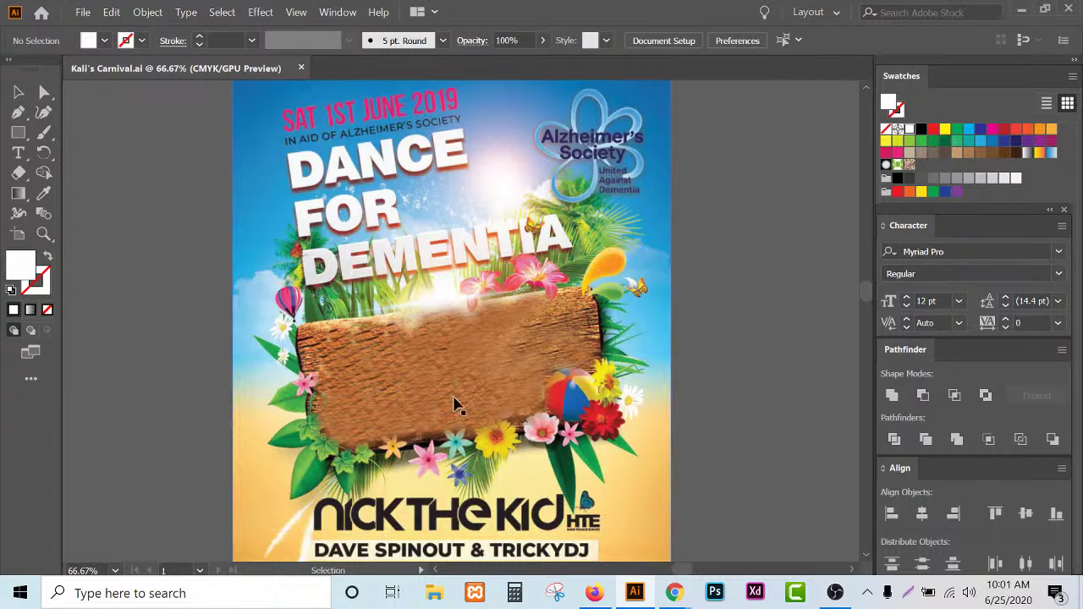
scroll(600, 292, "down", 1)
scroll(600, 292, "down", 4)
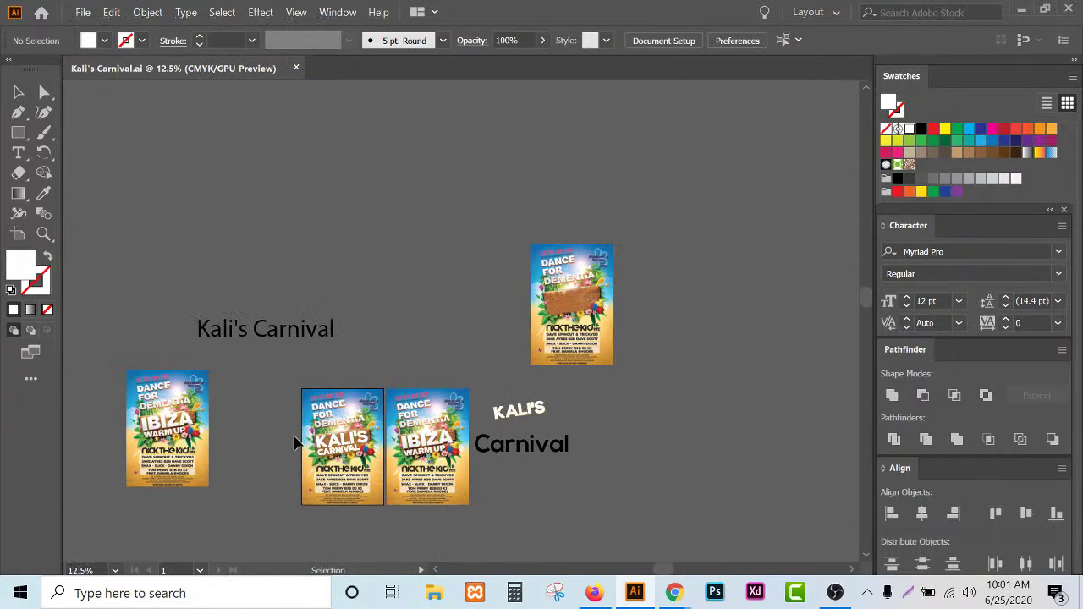
scroll(315, 448, "up", 5)
scroll(343, 423, "down", 3)
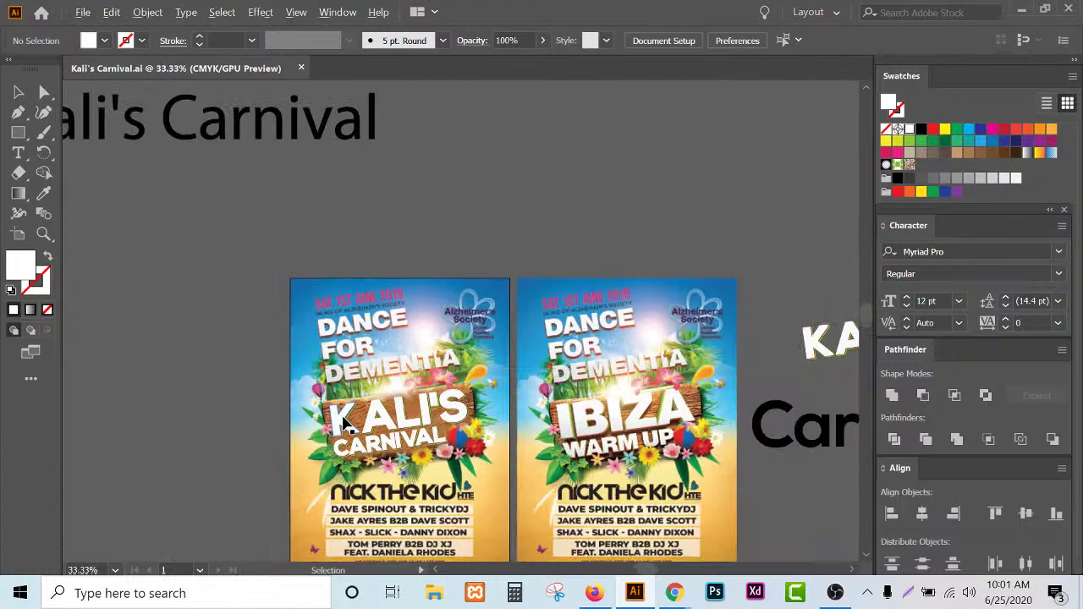
scroll(410, 423, "up", 3)
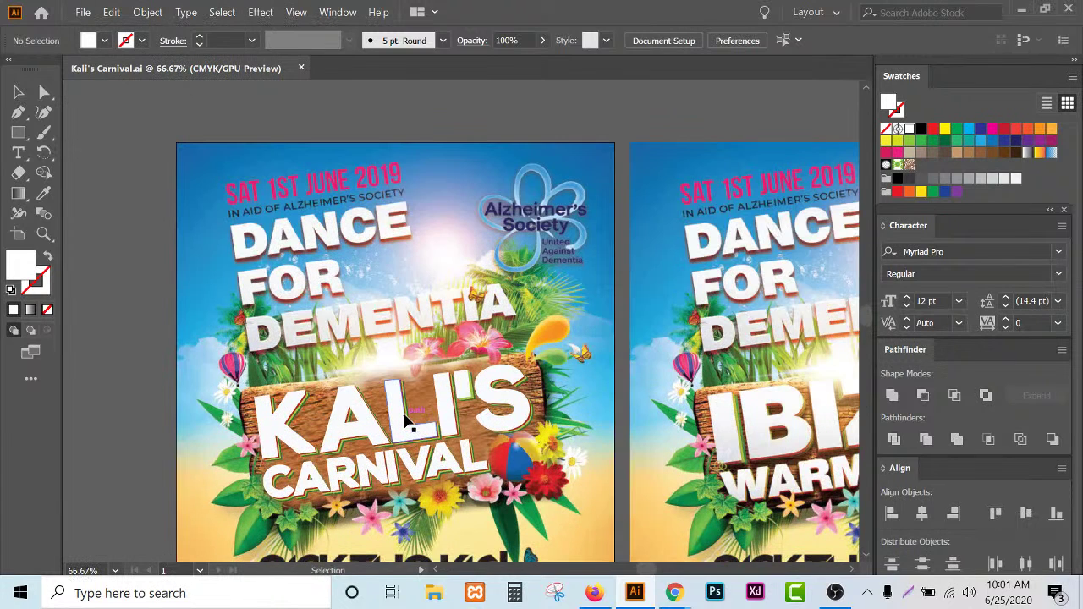
scroll(407, 420, "down", 2)
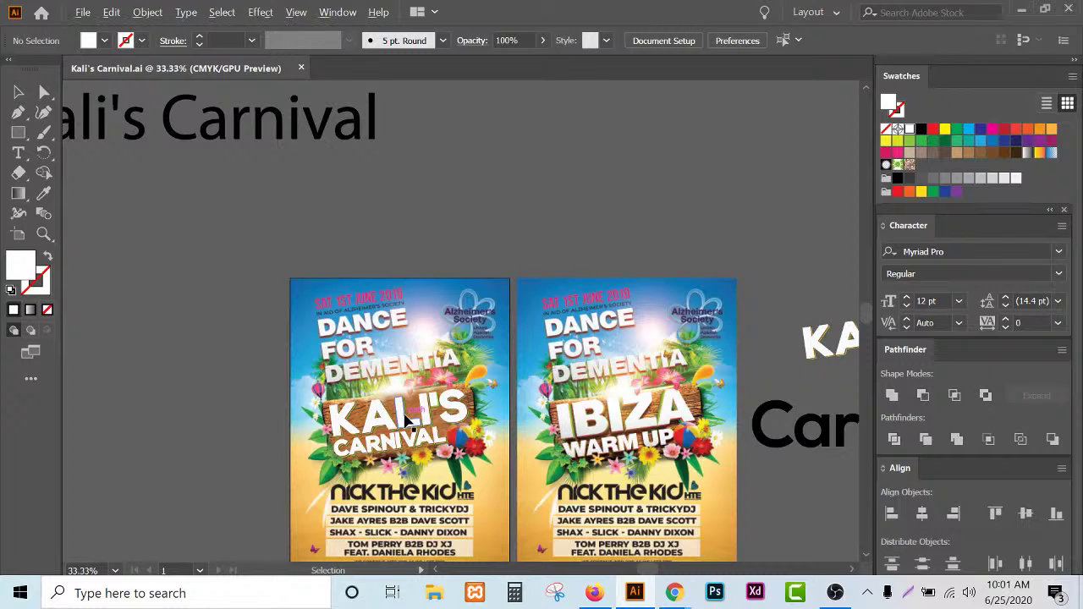
scroll(406, 420, "up", 2)
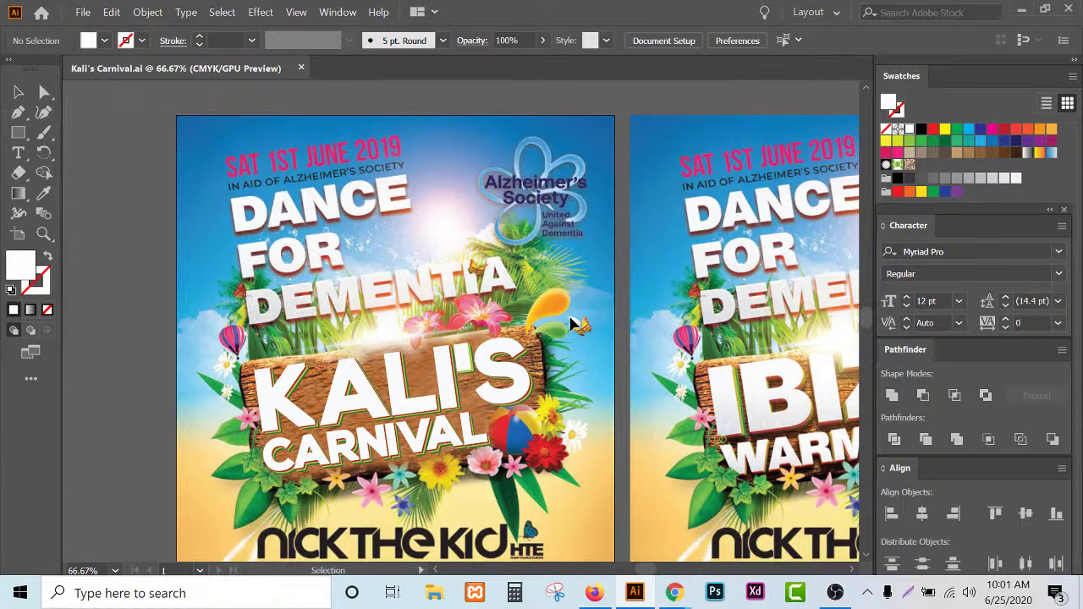
scroll(572, 324, "down", 3)
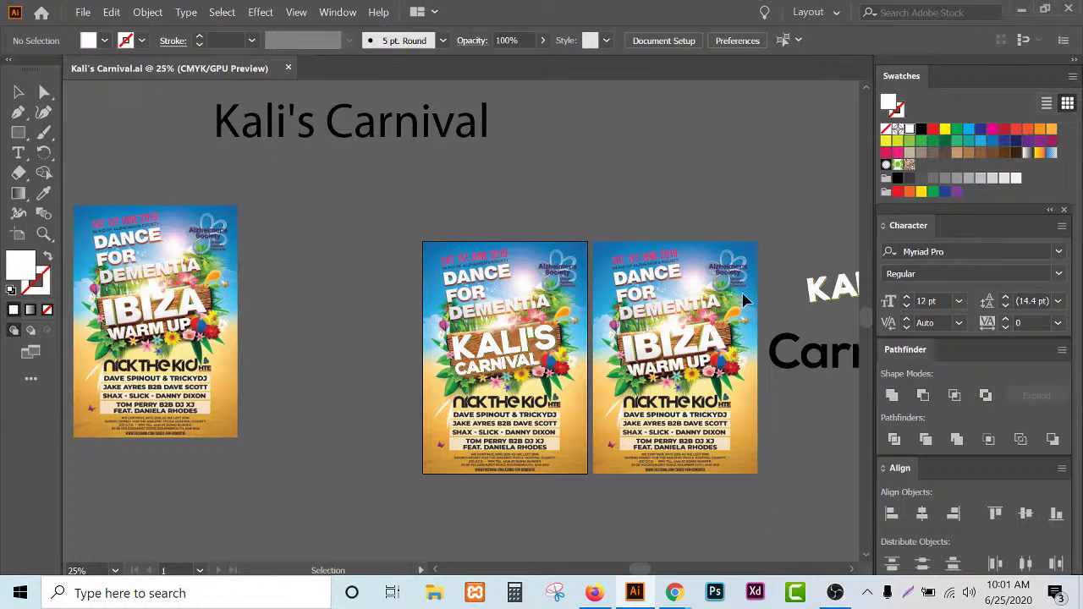
scroll(730, 354, "up", 1)
scroll(729, 354, "up", 3)
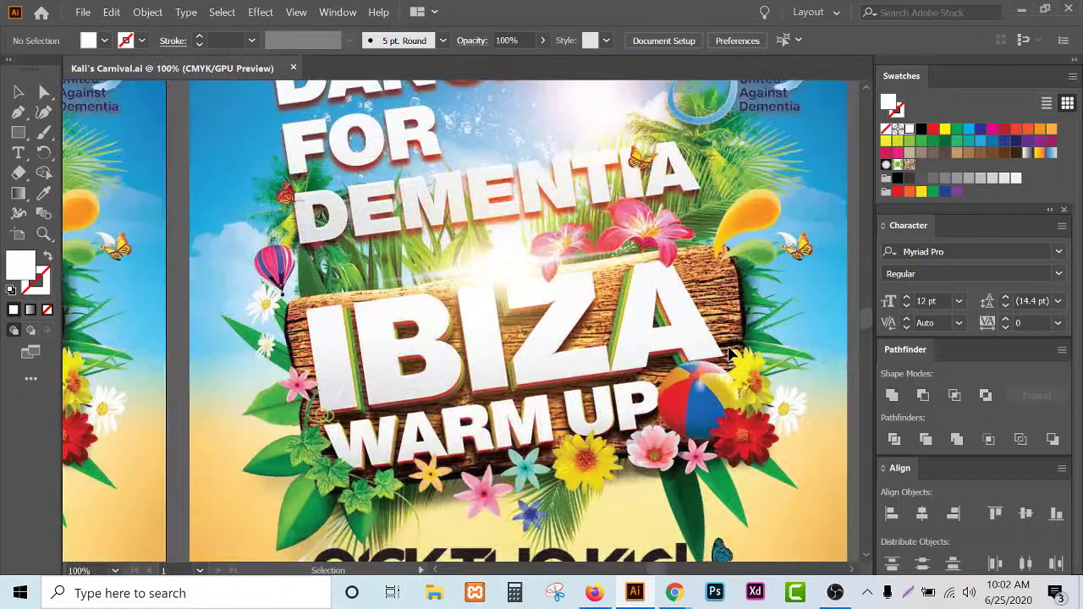
scroll(730, 354, "down", 2)
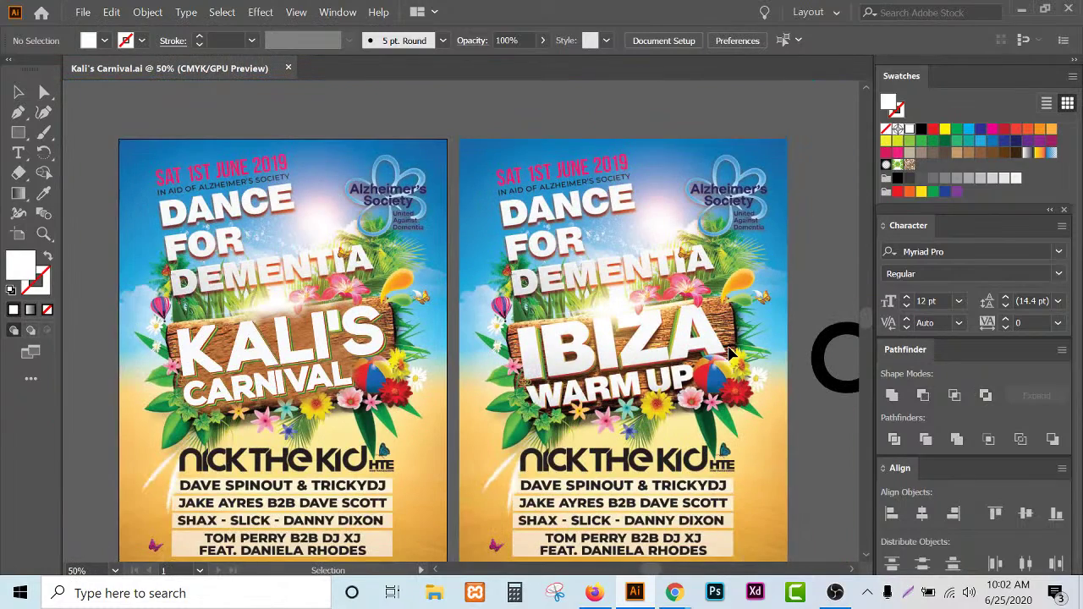
- Create a new document from the recent custom 4000 x 3000 pt preset
left_click(83, 13)
left_click(88, 26)
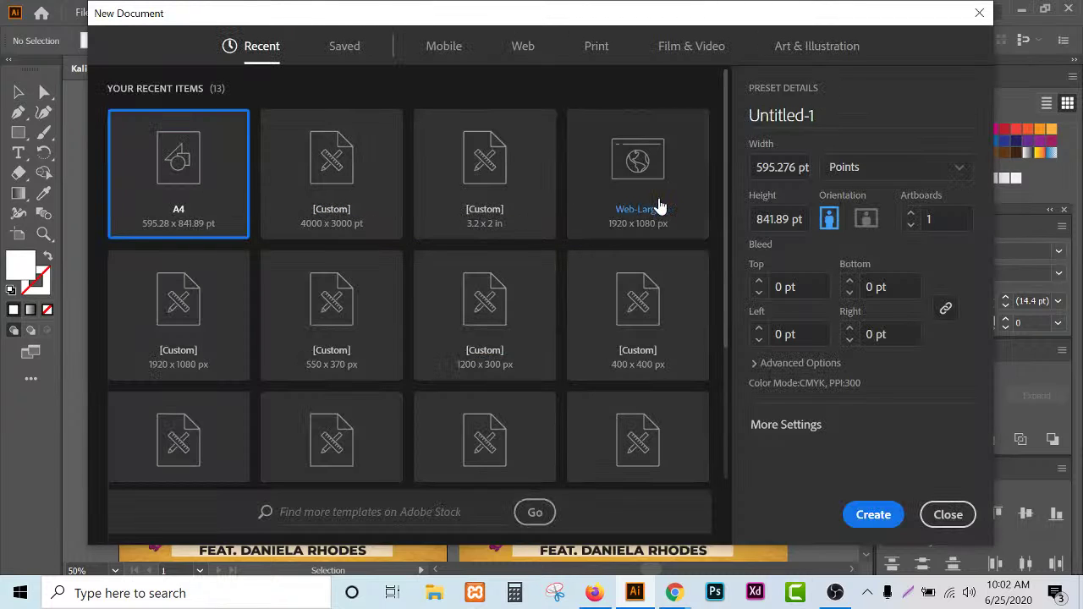
left_click(387, 212)
left_click(870, 520)
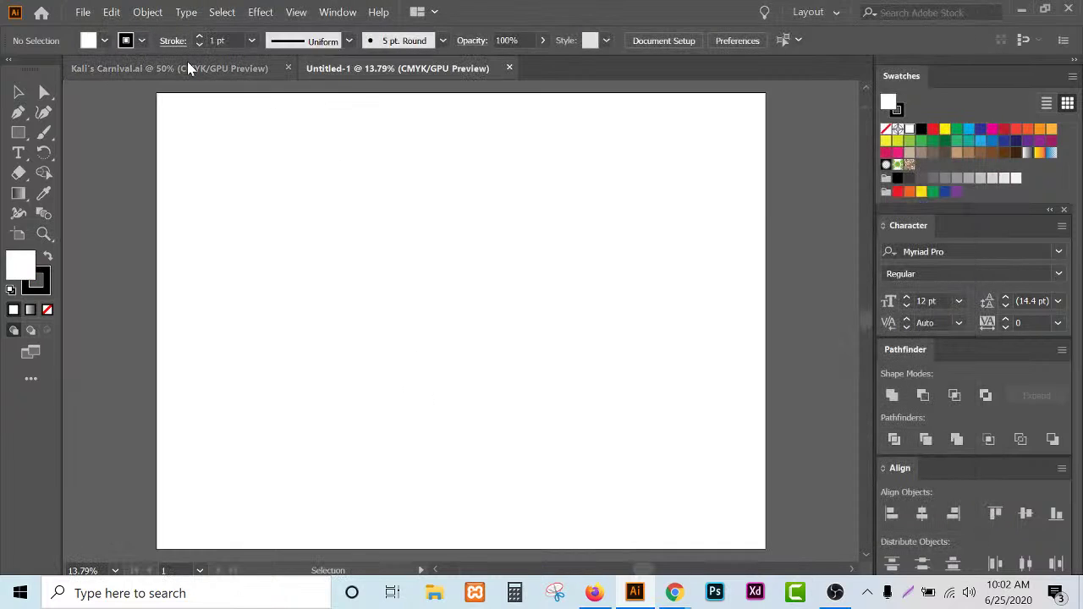
- Switch to the Kali's Carnival document and compare the layered edges of its KALI'S CARNIVAL lettering with the original IBIZA WARM UP lettering
left_click(187, 68)
scroll(438, 312, "down", 1)
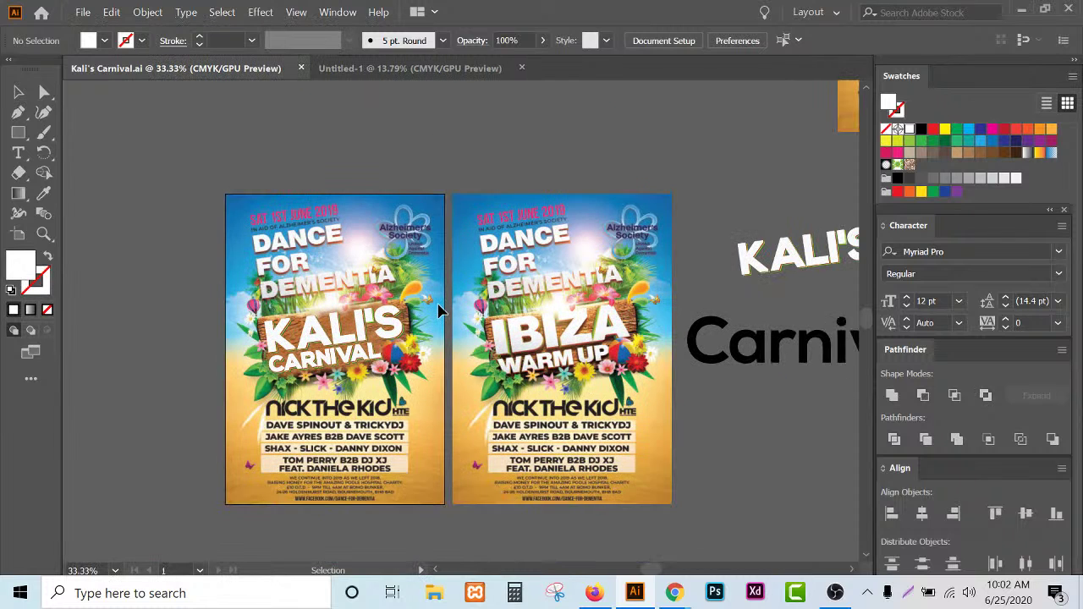
scroll(317, 318, "up", 1)
scroll(318, 317, "up", 1)
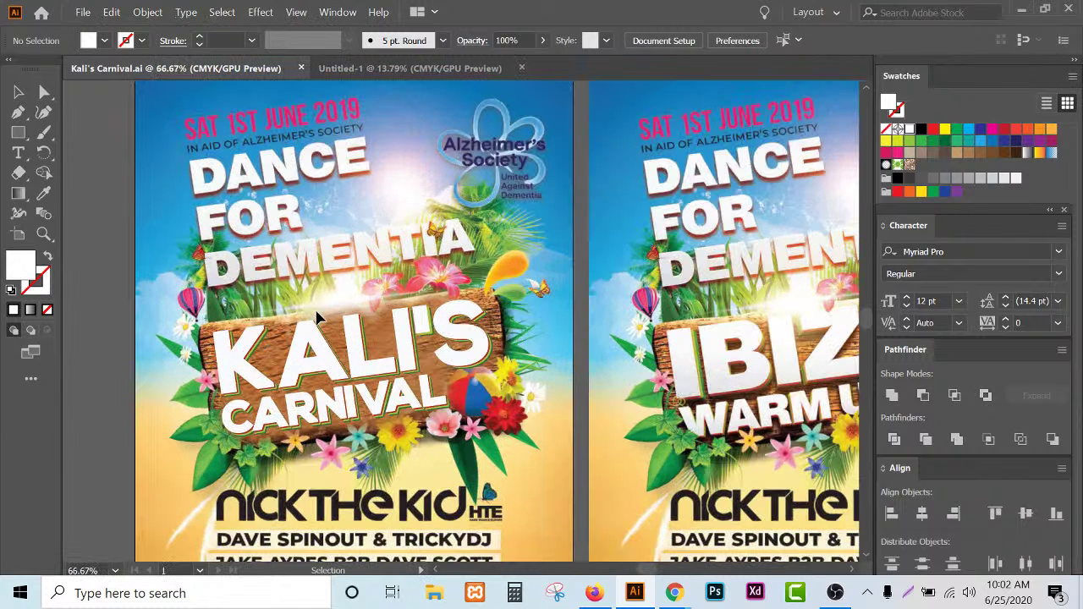
scroll(256, 387, "up", 7)
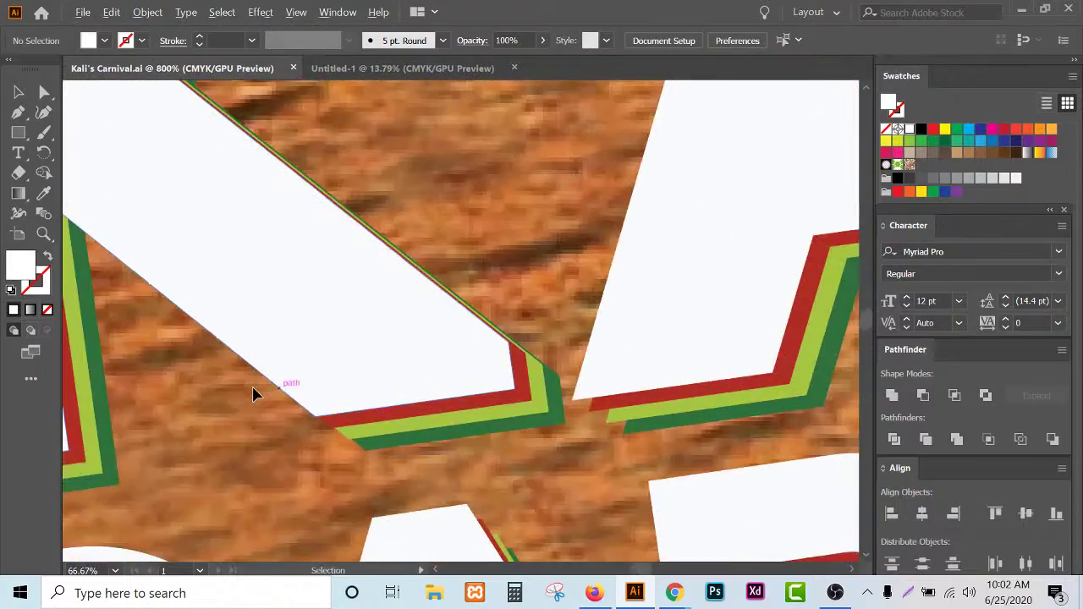
scroll(395, 391, "down", 1)
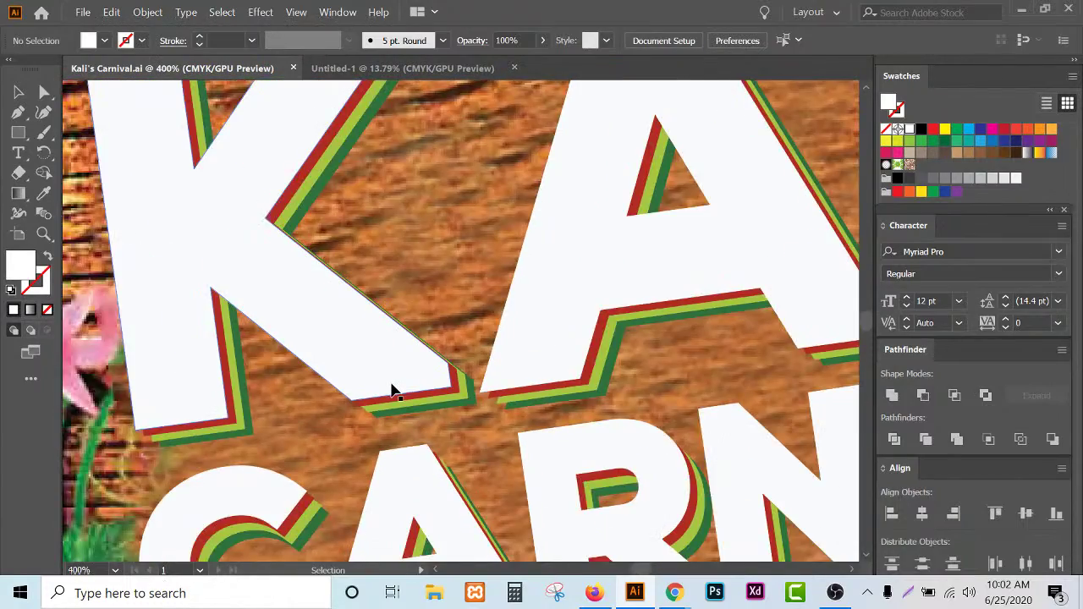
scroll(395, 392, "down", 6)
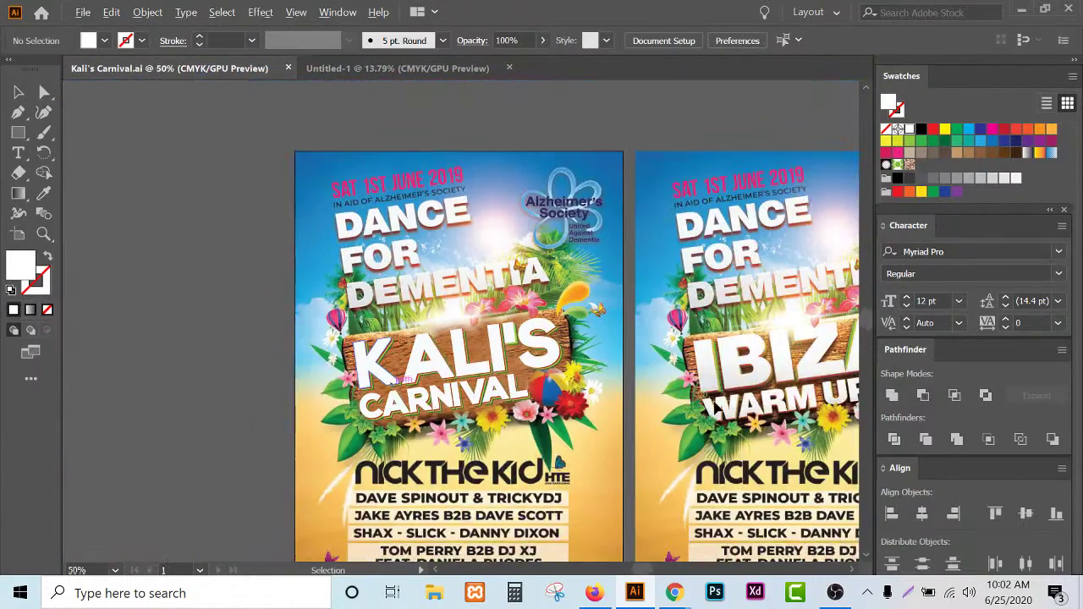
scroll(743, 412, "up", 4)
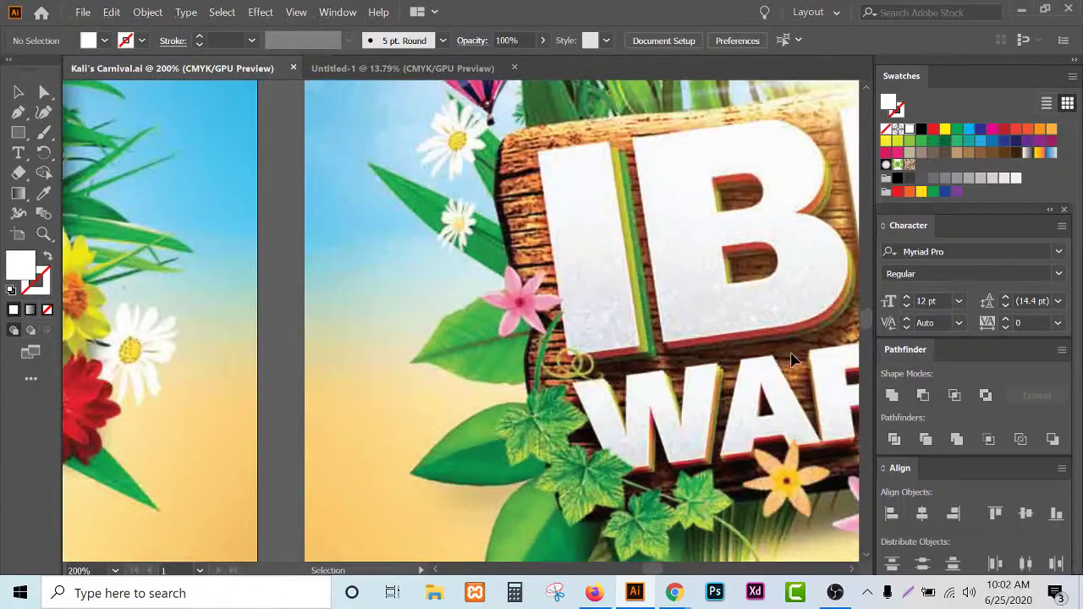
scroll(405, 382, "down", 5)
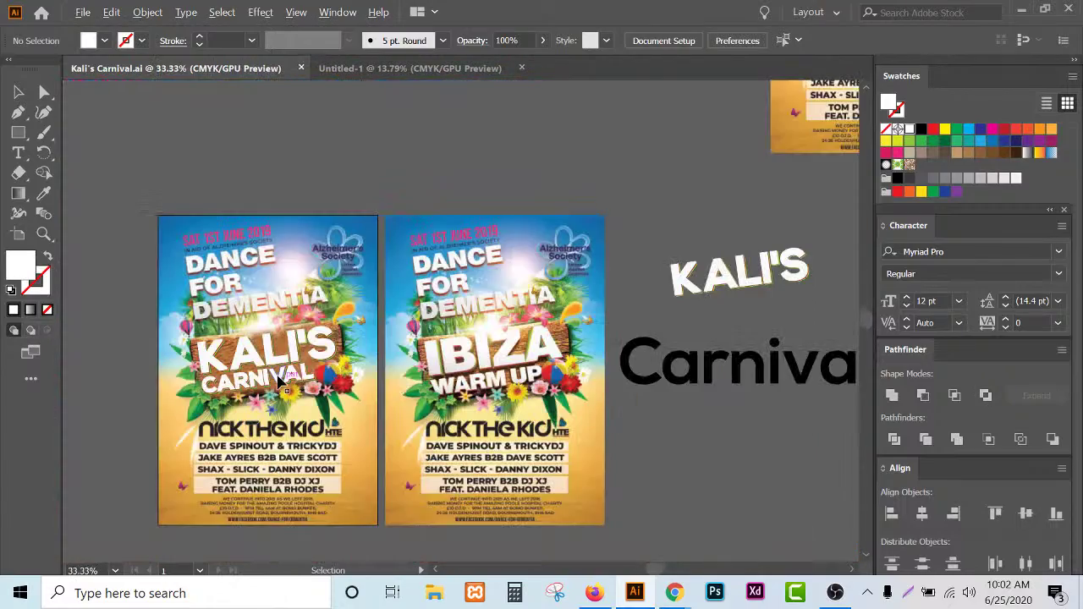
scroll(279, 381, "up", 6)
scroll(262, 377, "down", 2)
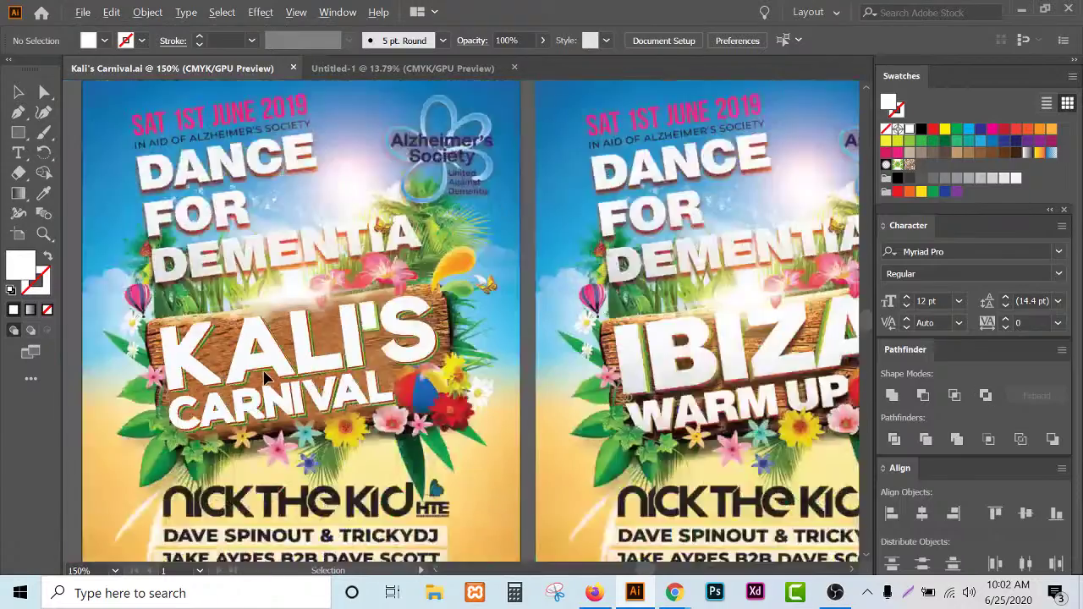
scroll(266, 378, "down", 4)
scroll(196, 391, "up", 4)
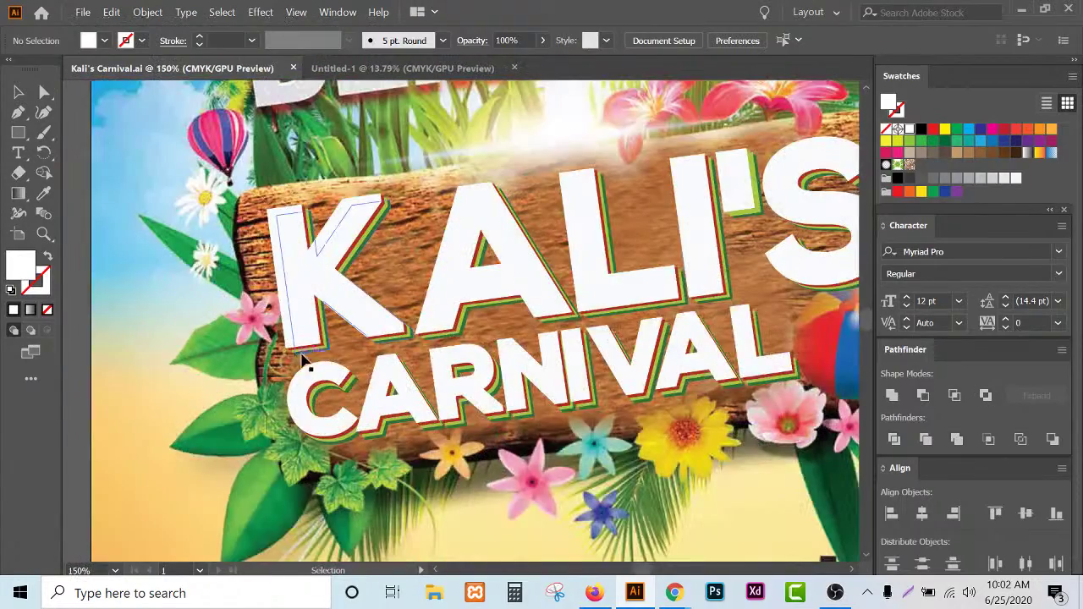
scroll(306, 363, "down", 2)
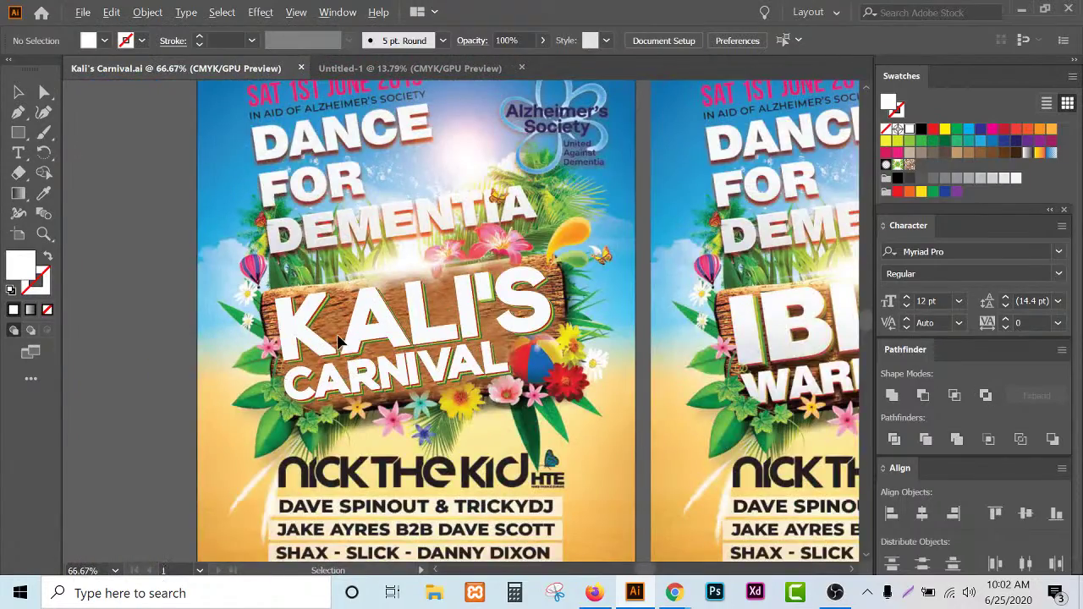
- Apply a drop shadow to the KALI'S CARNIVAL lettering group: Multiply mode, 75% opacity, 7 pt X and Y offsets, 5 pt blur, black
scroll(339, 340, "up", 2)
left_click(356, 462)
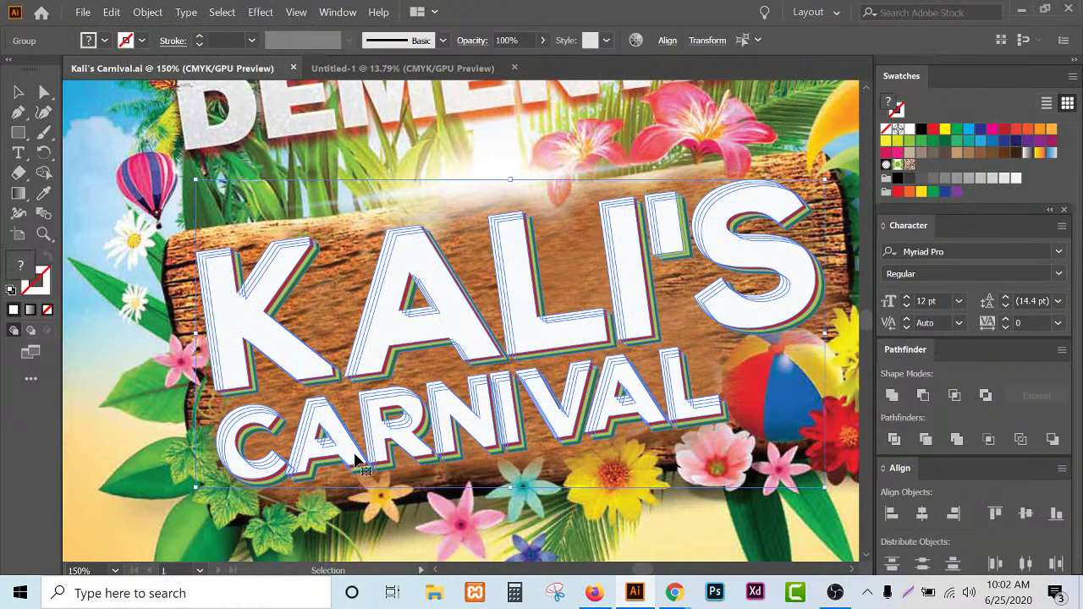
left_click(261, 13)
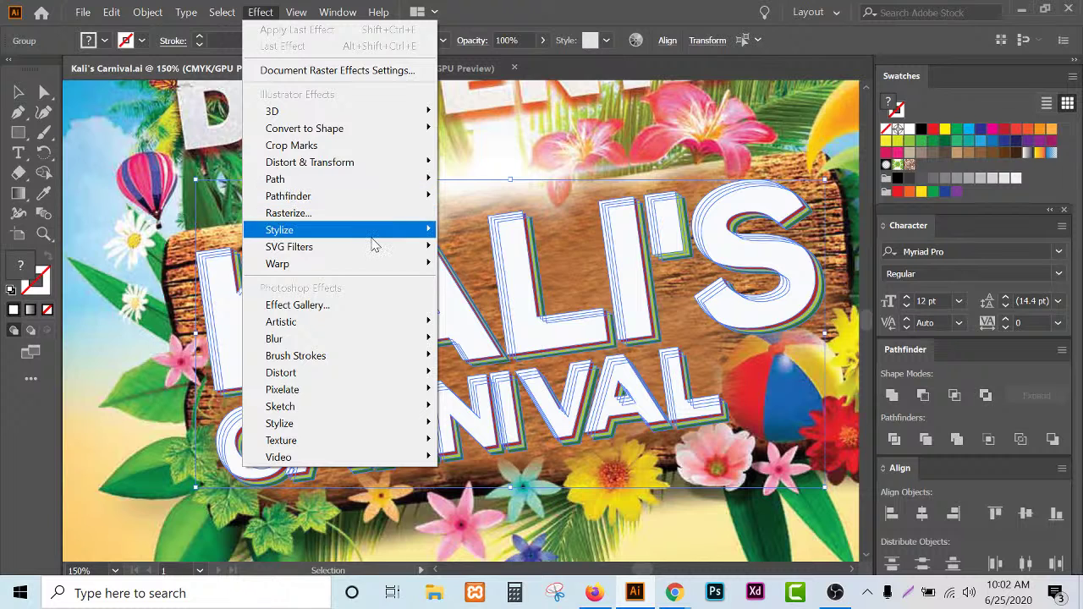
left_click(518, 226)
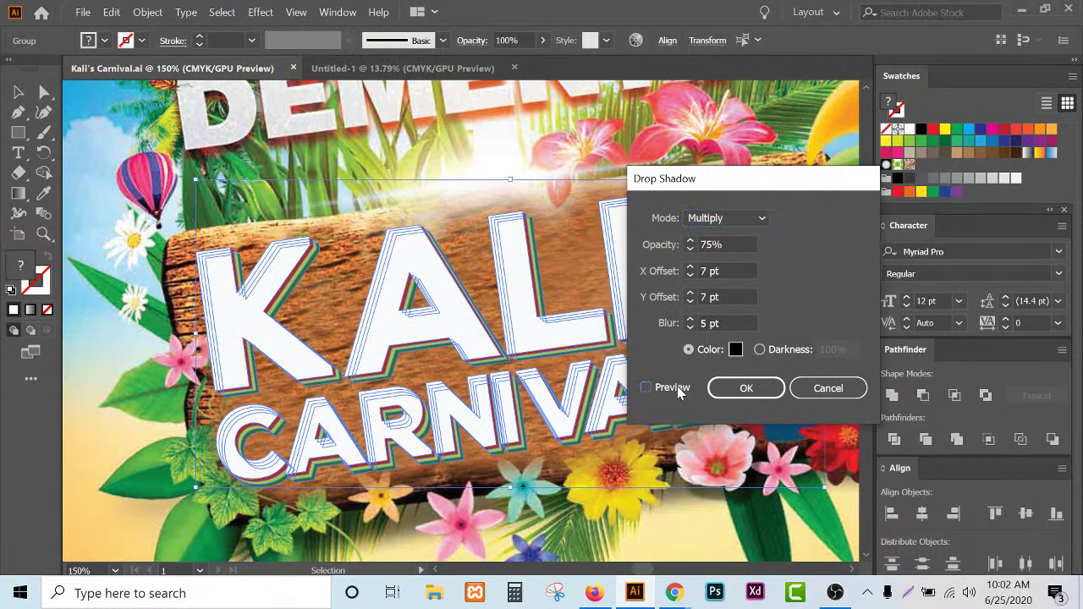
left_click(679, 392)
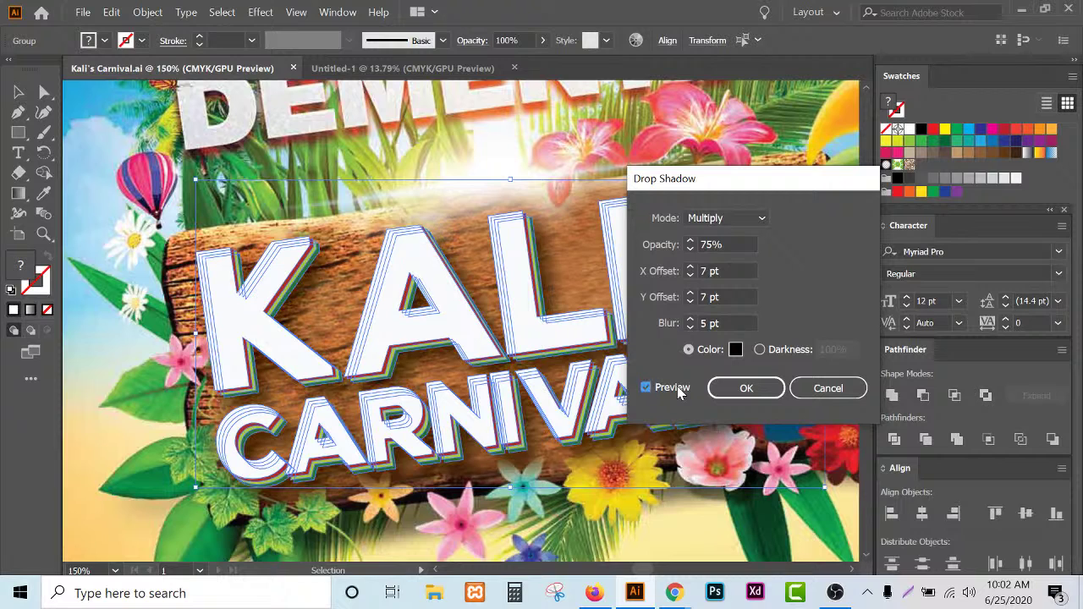
left_click(749, 387)
key("ctrl+minus")
key("ctrl+minus")
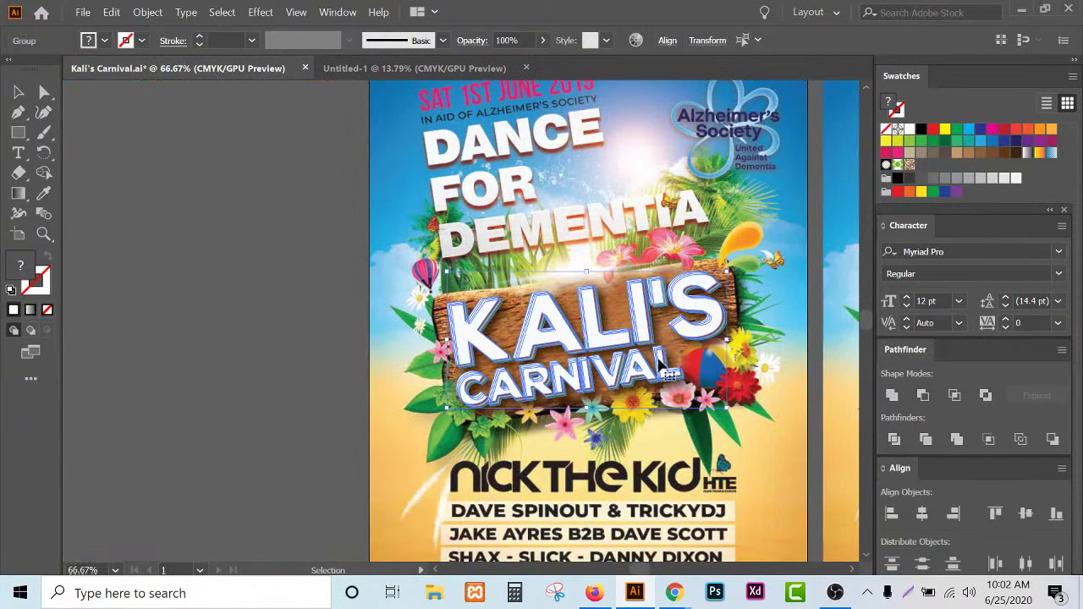
left_click(832, 364)
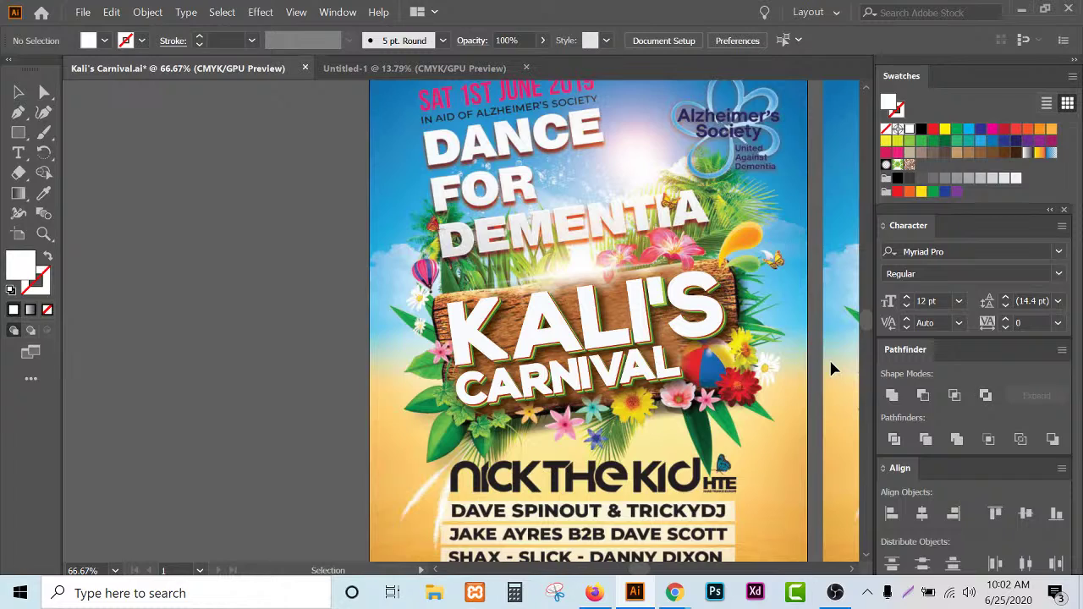
- Examine the drop shadow on the KALI'S CARNIVAL lettering up close and compare it with the shading of the original IBIZA WARM UP text
scroll(719, 286, "up", 3)
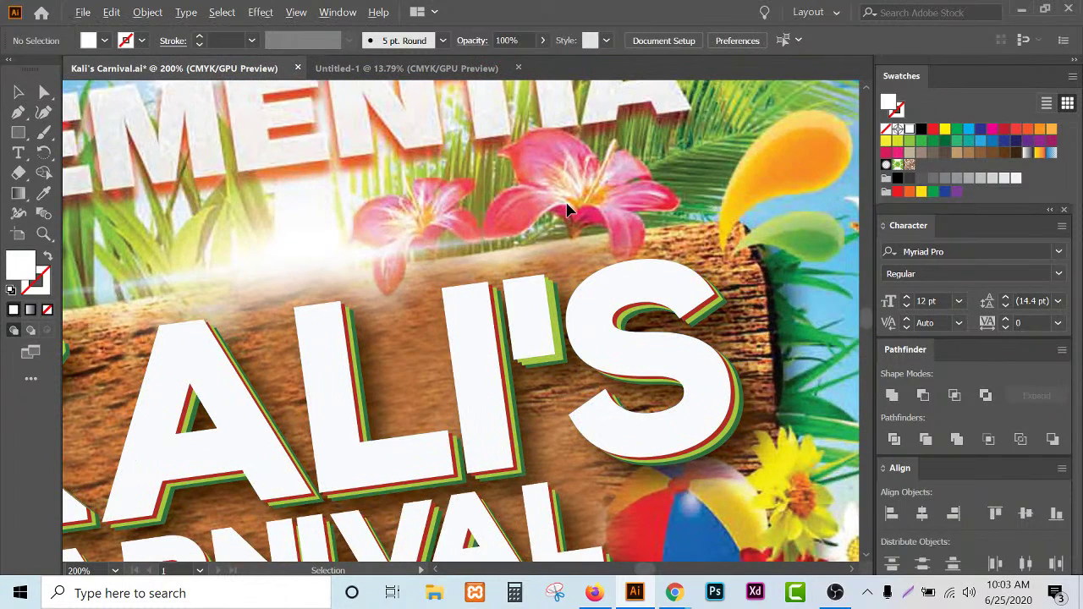
scroll(568, 209, "down", 1)
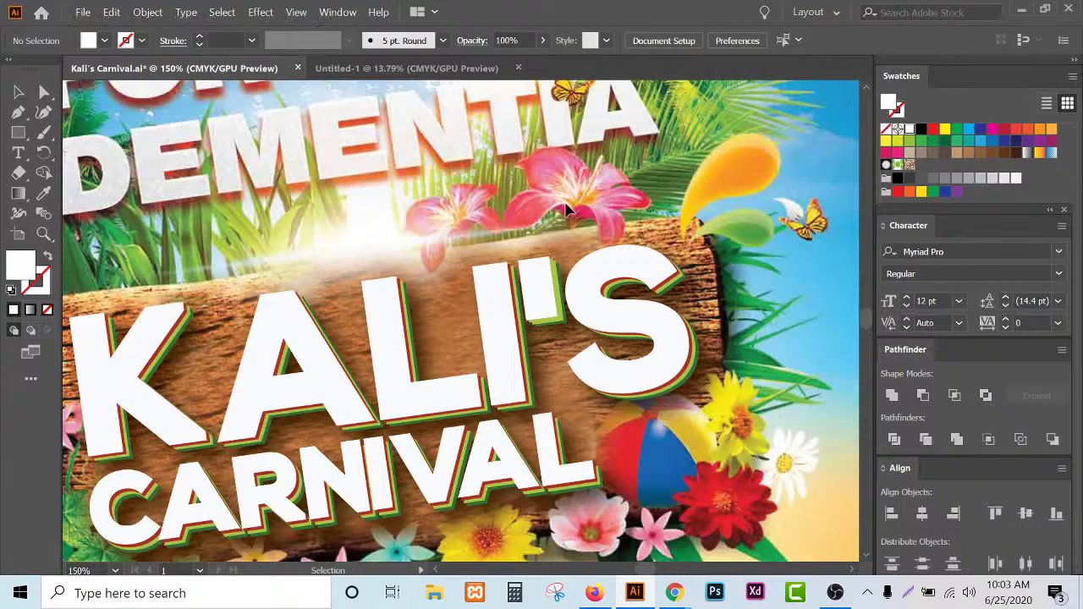
scroll(234, 220, "down", 3)
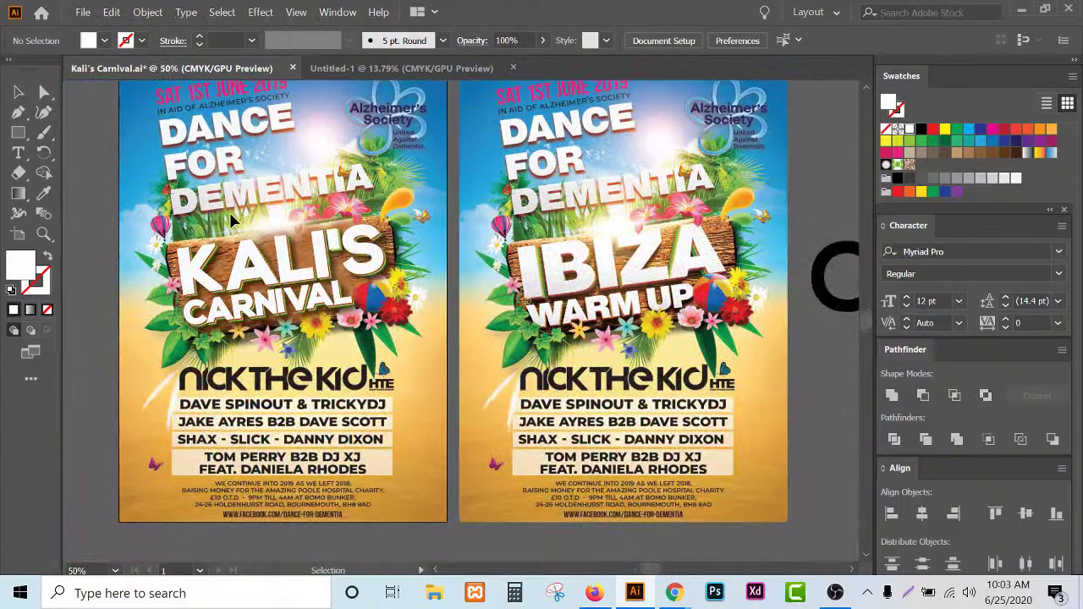
scroll(172, 263, "up", 4)
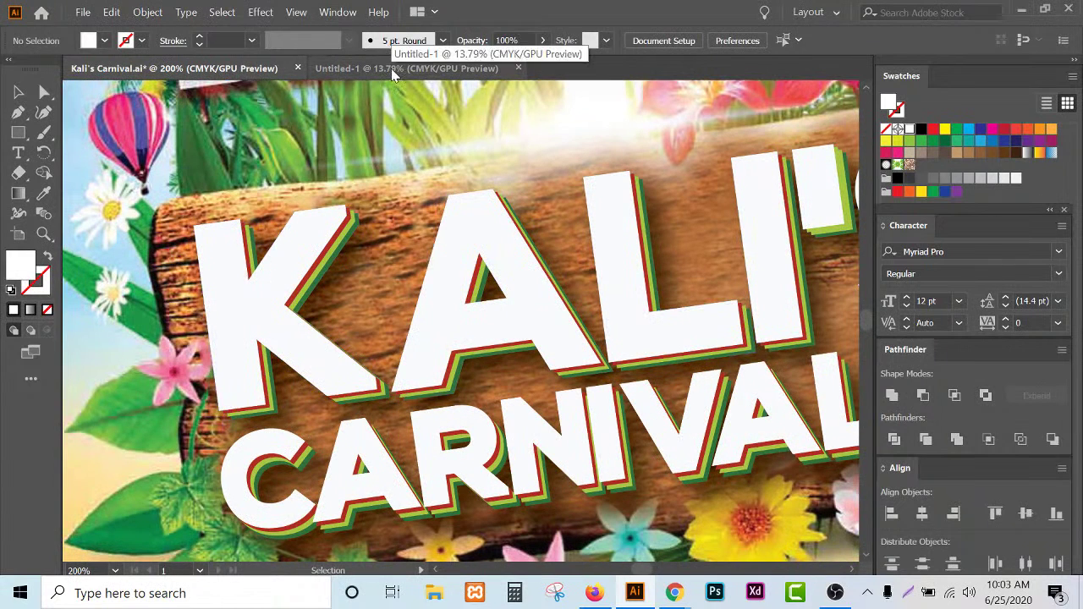
scroll(240, 190, "down", 2)
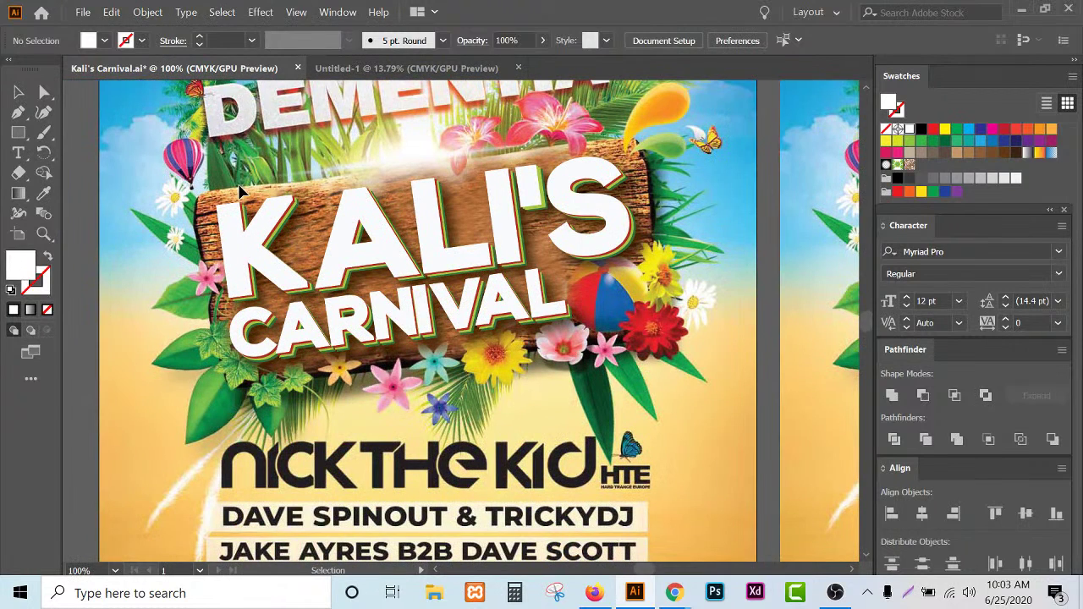
scroll(398, 322, "up", 2)
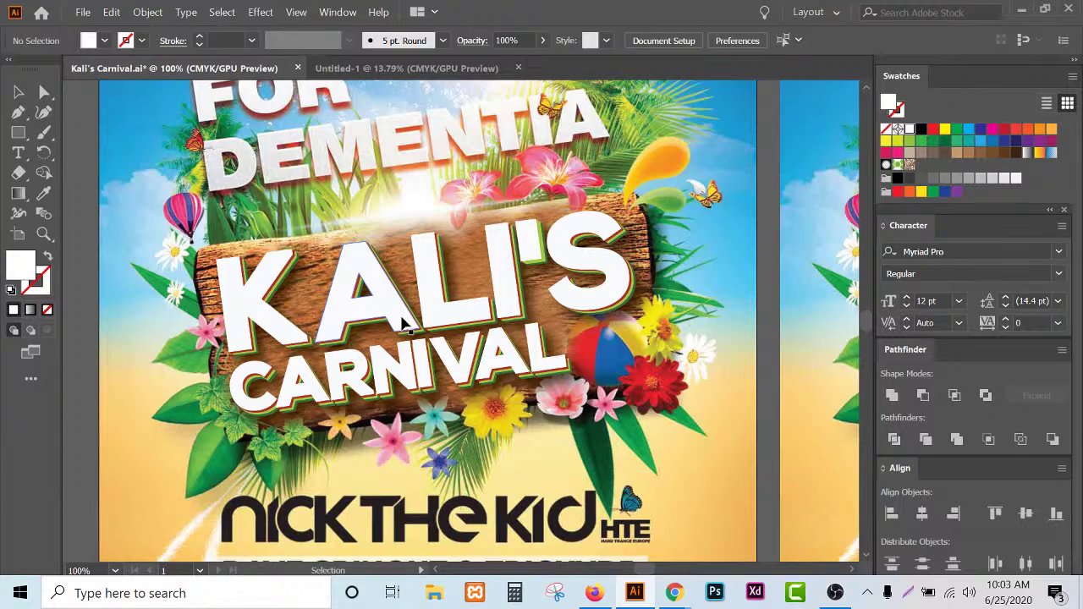
scroll(403, 323, "down", 3)
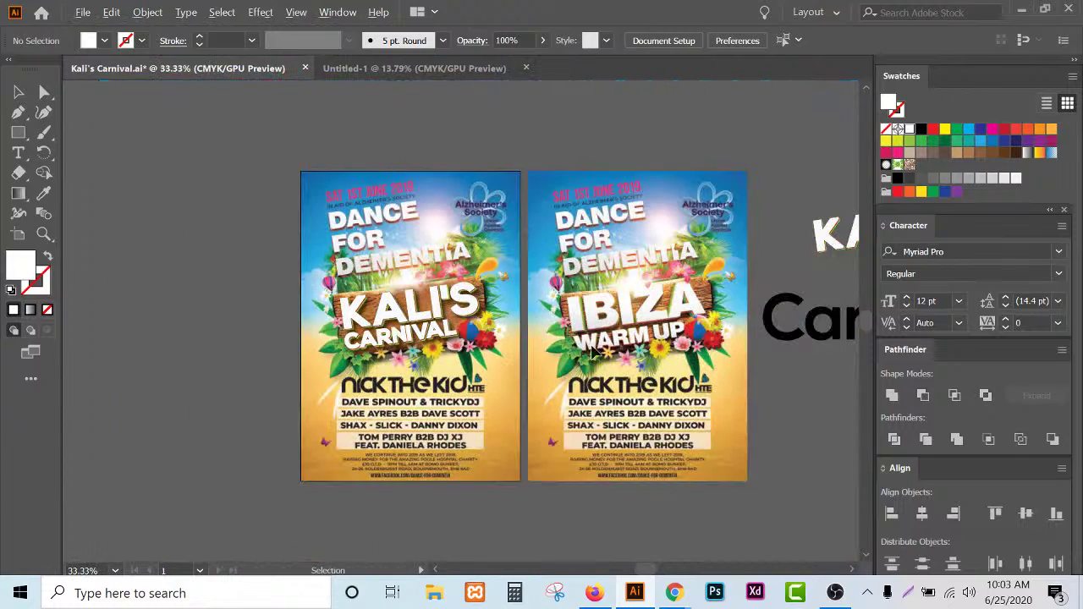
scroll(592, 352, "up", 6)
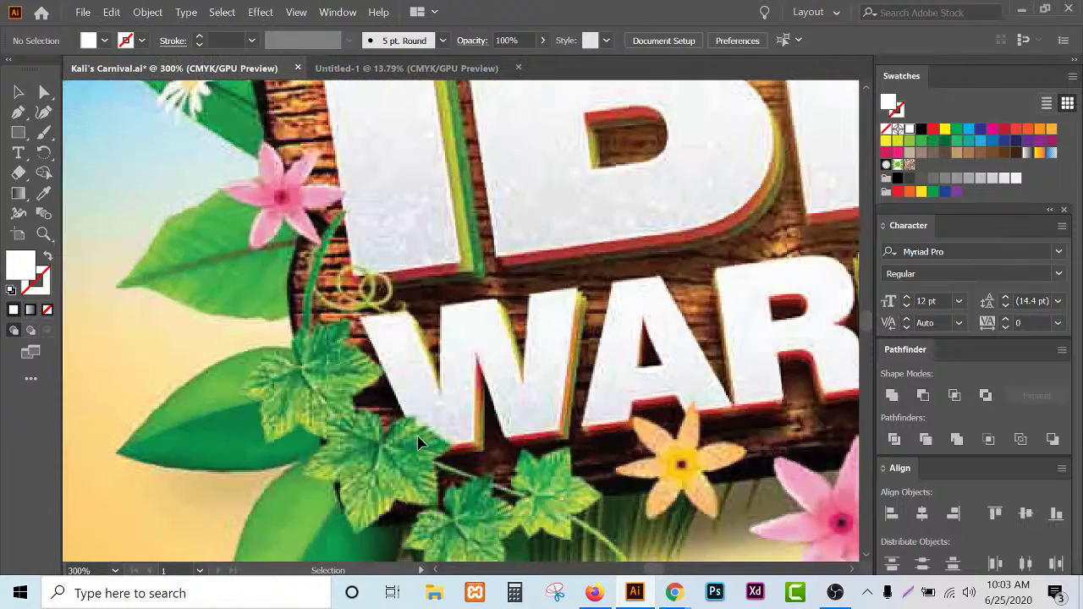
scroll(707, 382, "down", 1)
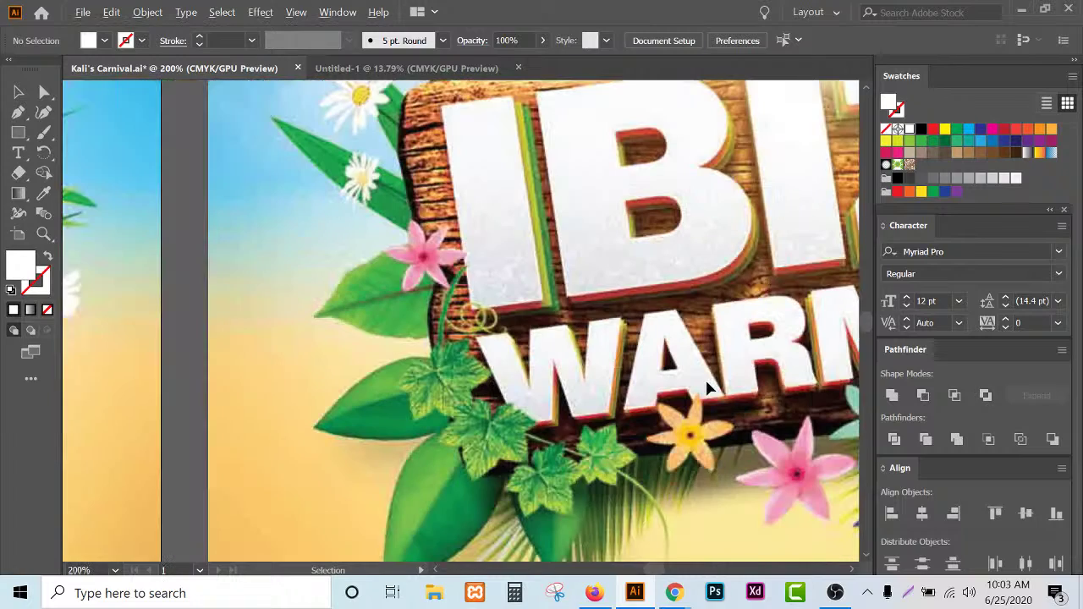
scroll(708, 388, "down", 4)
scroll(285, 381, "up", 7)
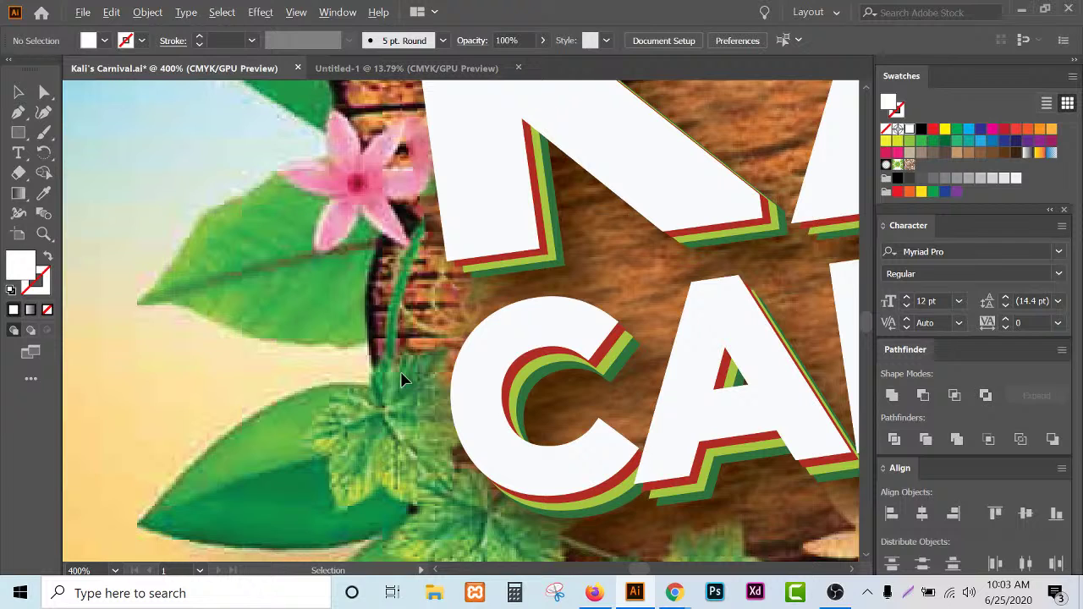
scroll(403, 380, "down", 1)
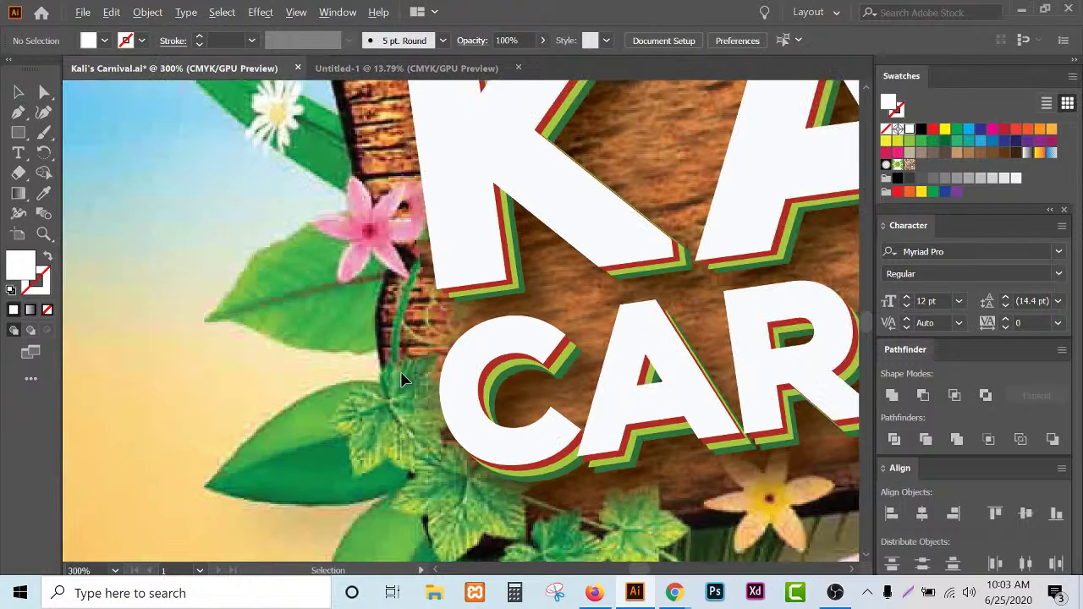
- In the blank Untitled-1 document, add Lorem ipsum placeholder text, enlarge it to about 400 pt and place it slightly below the artboard's centre
left_click(399, 63)
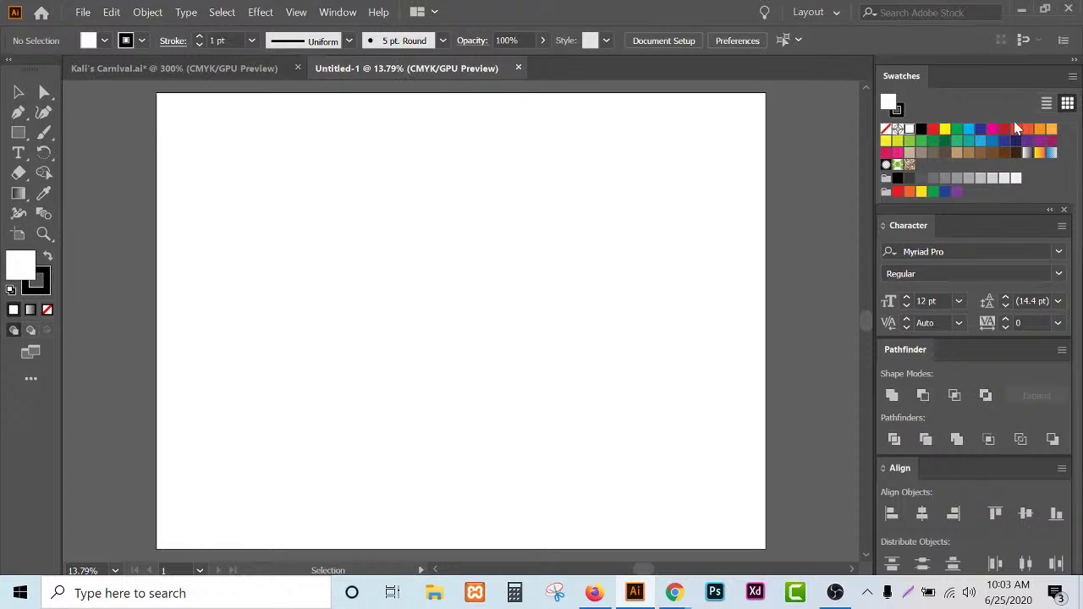
left_click(19, 156)
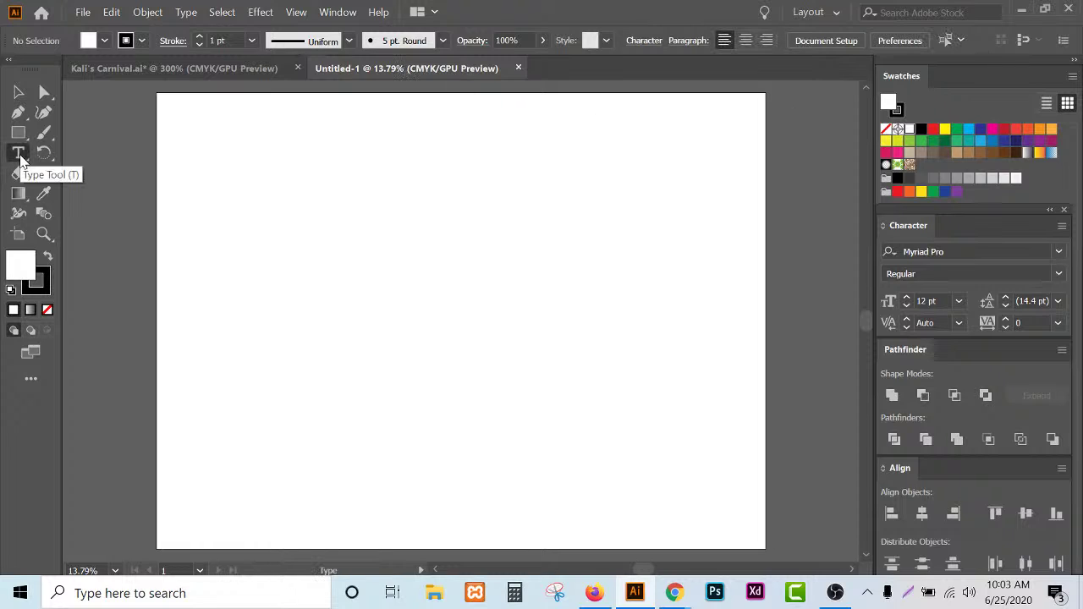
left_click(421, 282)
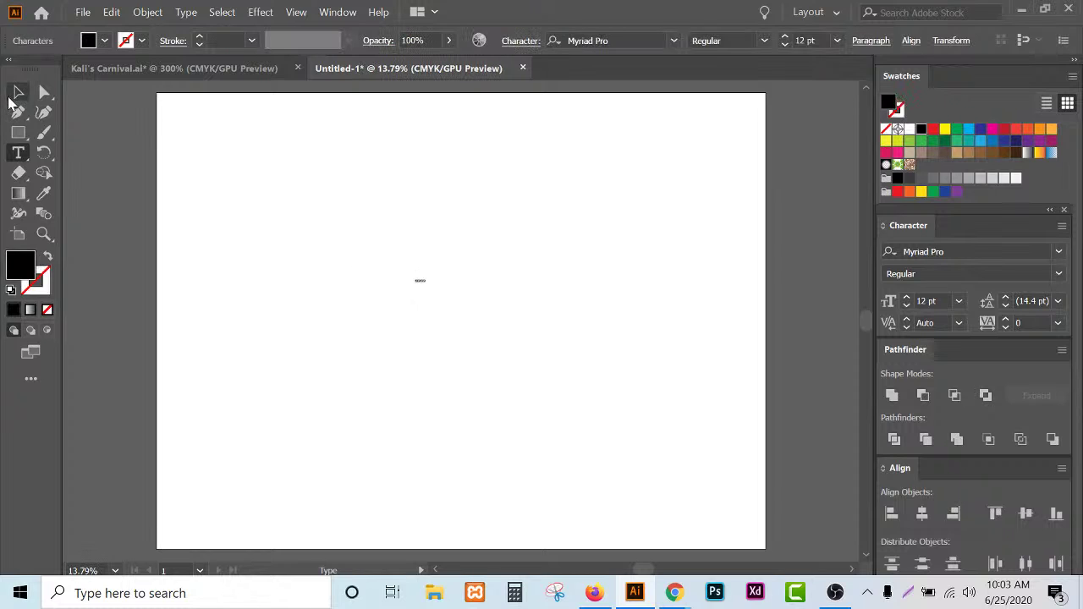
key("Escape")
left_click_drag(429, 288, 471, 386)
scroll(467, 374, "down", 2)
left_click_drag(491, 317, 513, 361)
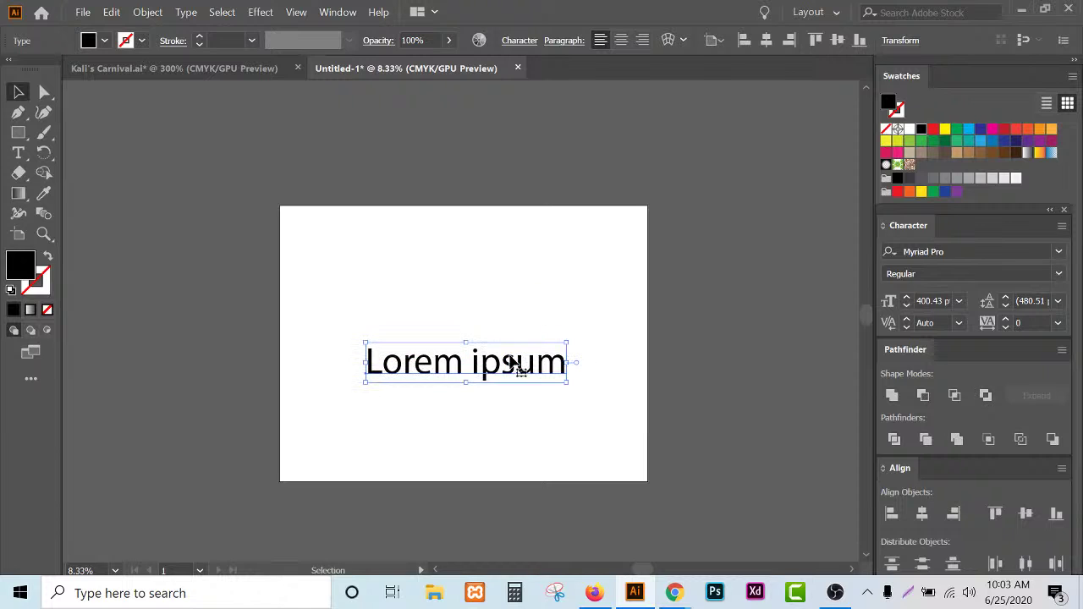
- Change the font of the Lorem ipsum text to Funhouse
left_click(1059, 251)
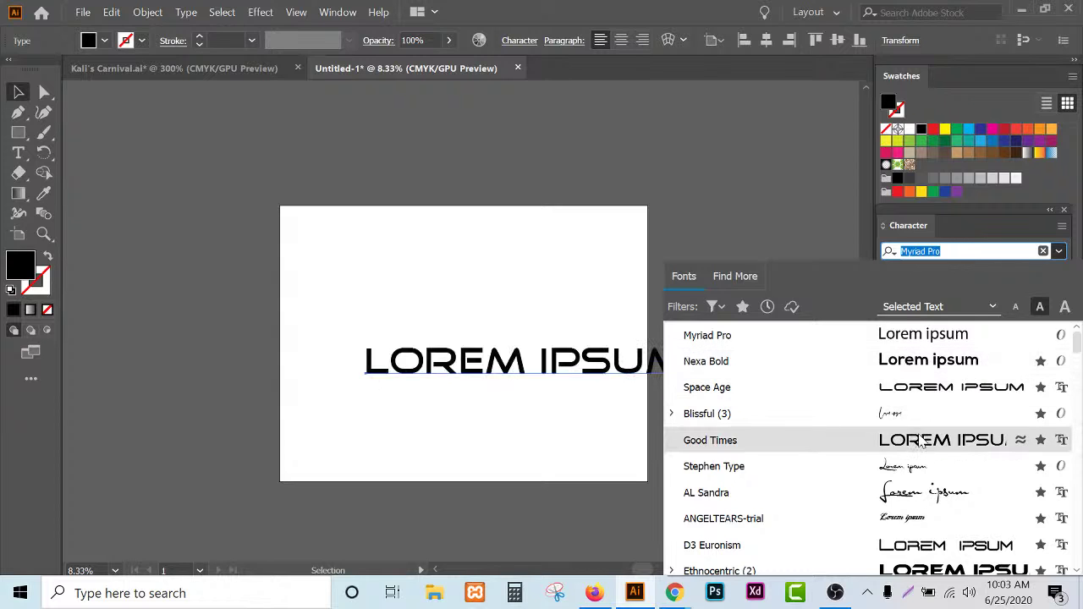
scroll(921, 442, "down", 2)
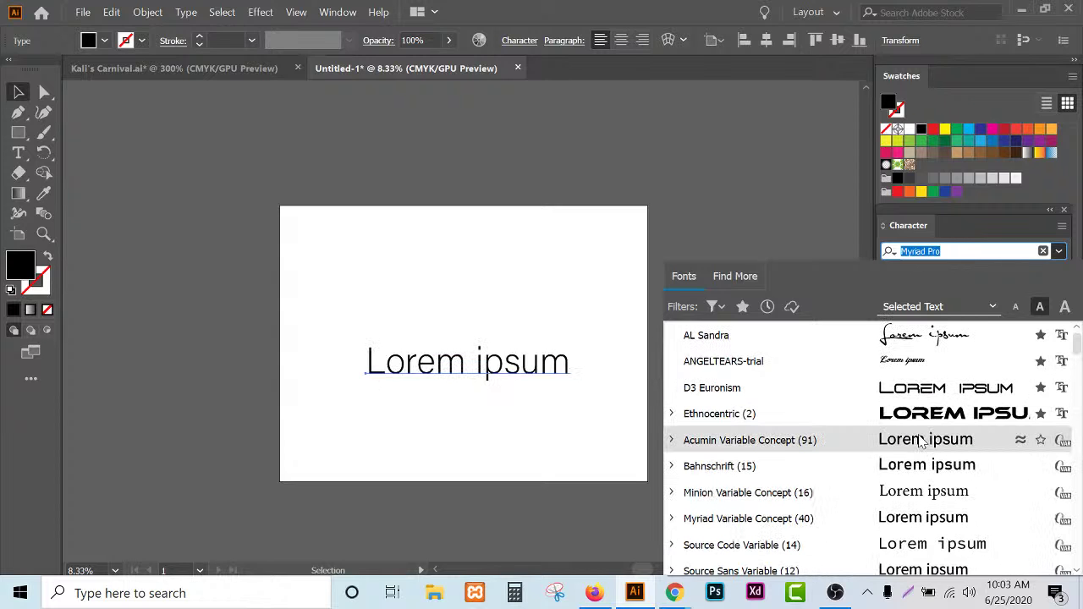
type("f")
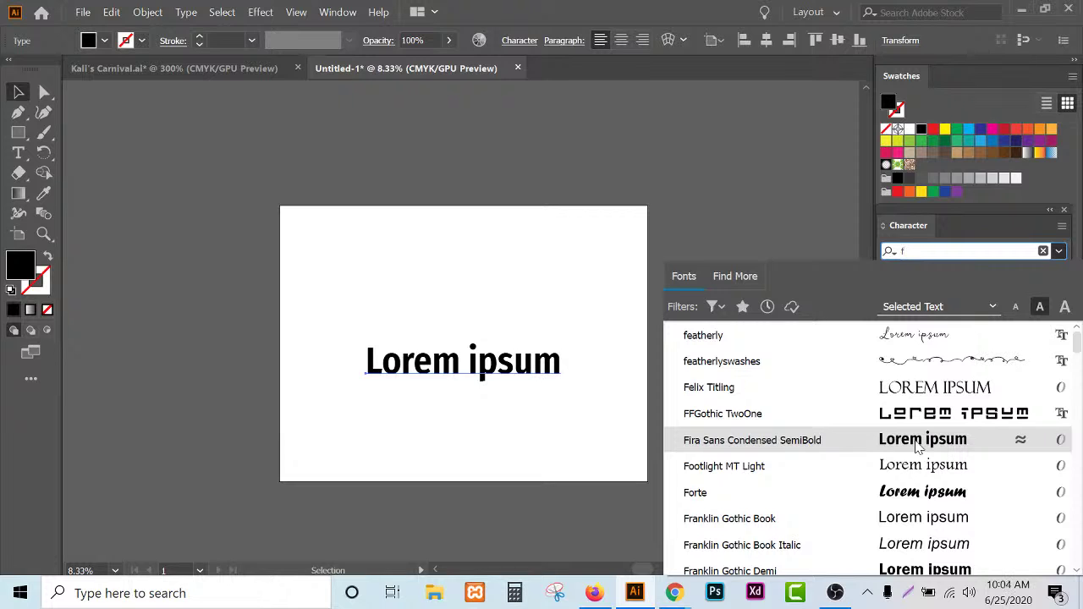
scroll(873, 522, "down", 5)
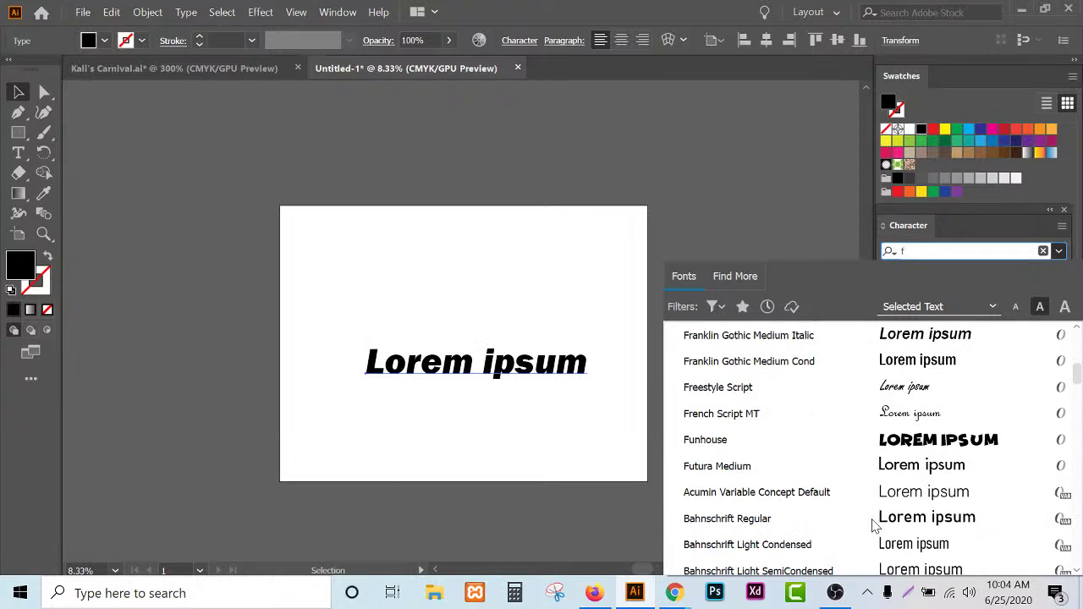
left_click(886, 443)
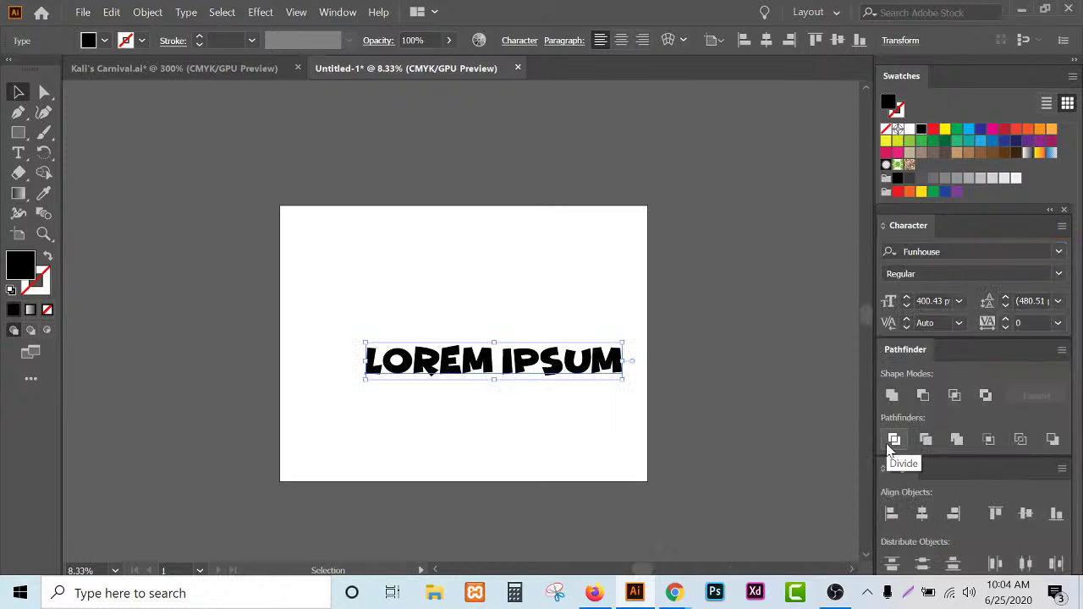
- Shorten the placeholder text to the single word LOREMIP by removing the space and the letters SUM
scroll(558, 388, "up", 1)
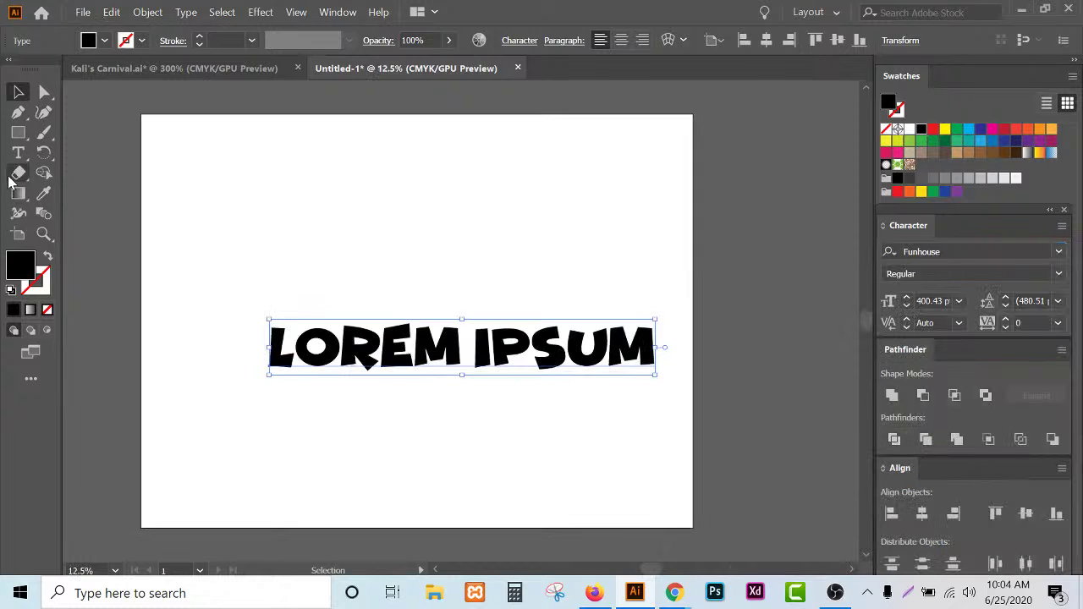
left_click(18, 152)
scroll(480, 334, "up", 2)
left_click(439, 337)
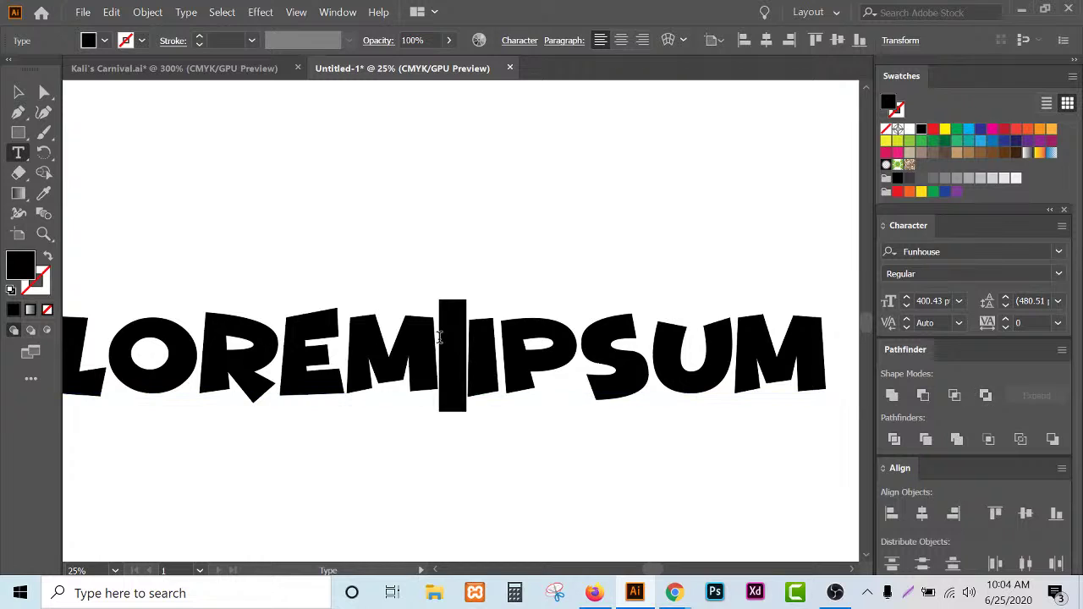
key("BackSpace")
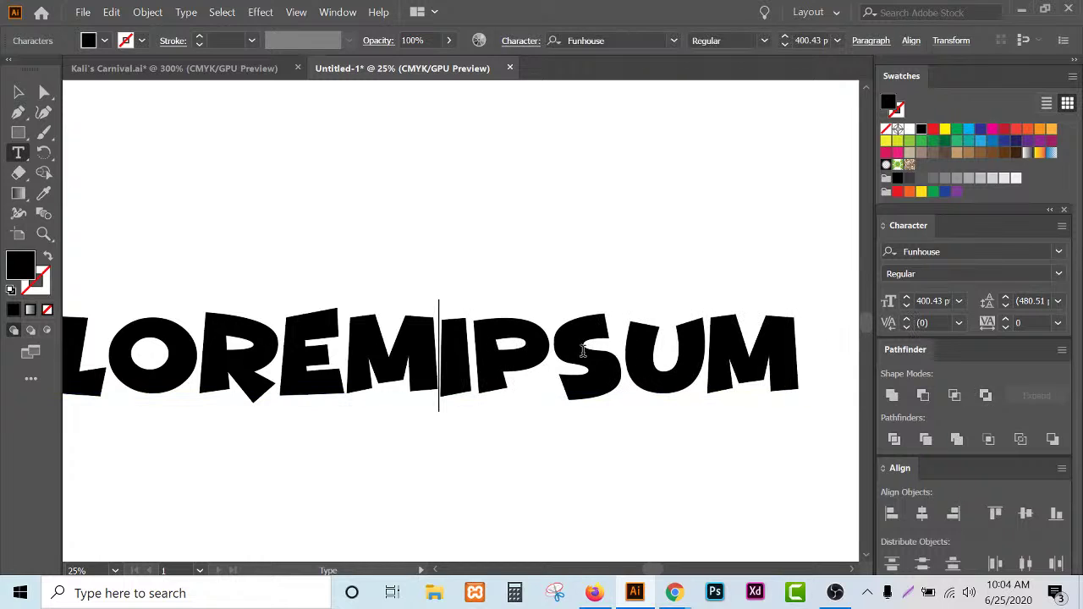
left_click_drag(584, 352, 904, 370)
key("BackSpace")
key("BackSpace")
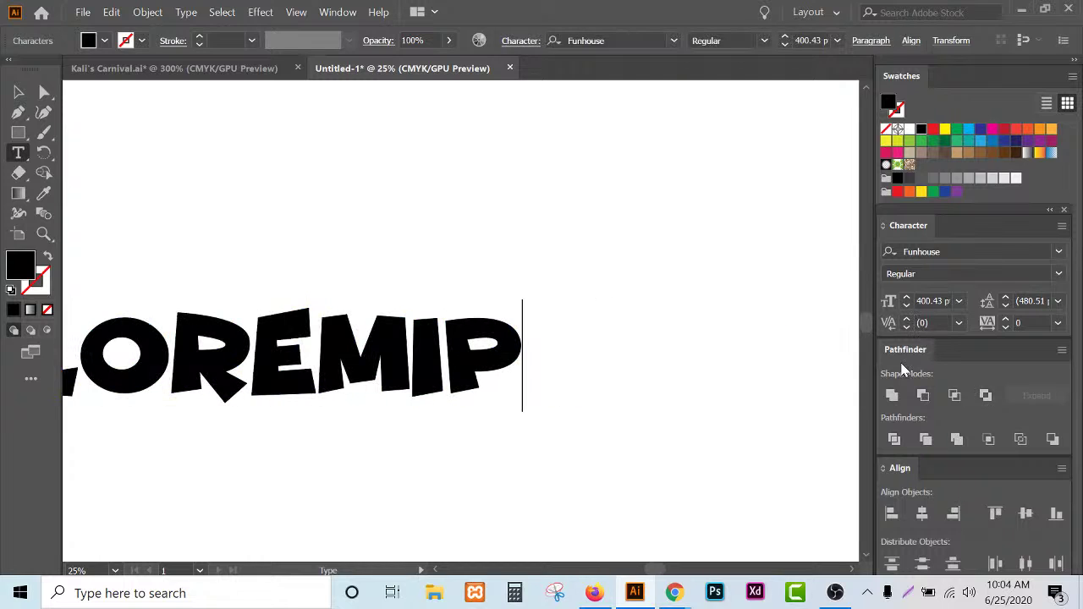
- Enlarge the LOREMIP text to about 493 pt and keep it near the middle of the artboard
left_click(17, 92)
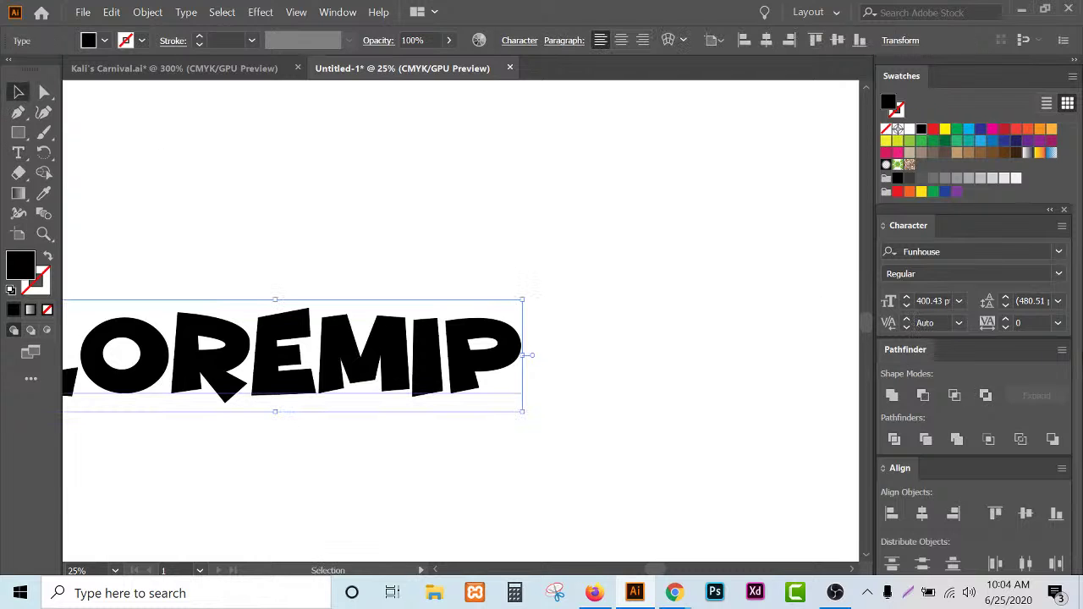
scroll(645, 508, "down", 2)
left_click_drag(590, 423, 640, 385)
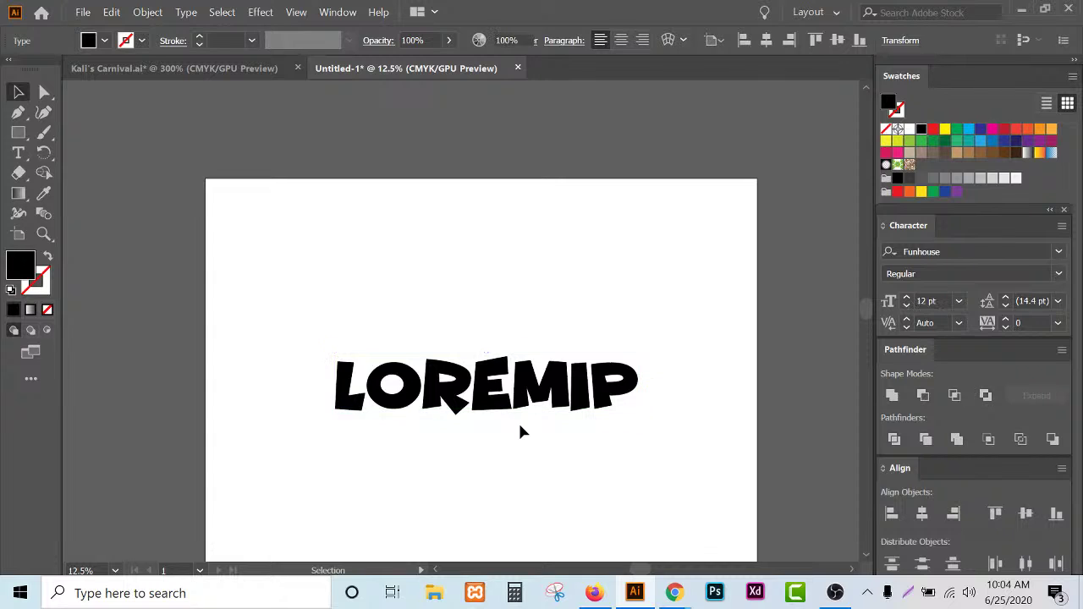
scroll(512, 407, "down", 1)
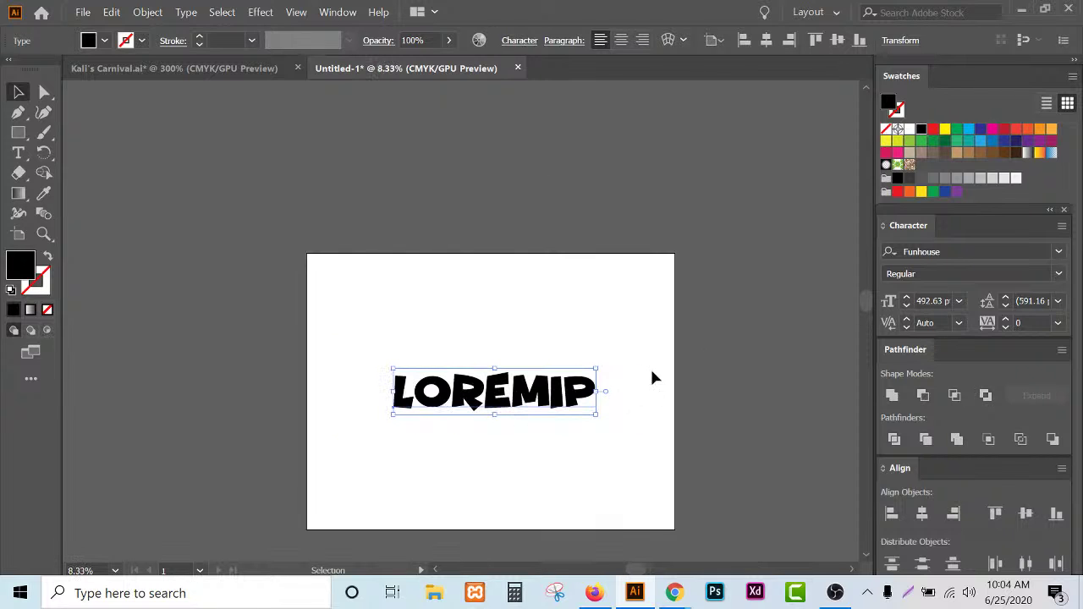
- Keep a copy of the LOREMIP text above the artboard and convert the one on the artboard to outlines
left_click_drag(478, 407, 478, 200)
scroll(525, 447, "up", 2)
left_click_drag(505, 369, 489, 403)
right_click(489, 403)
left_click(542, 181)
left_click(298, 266)
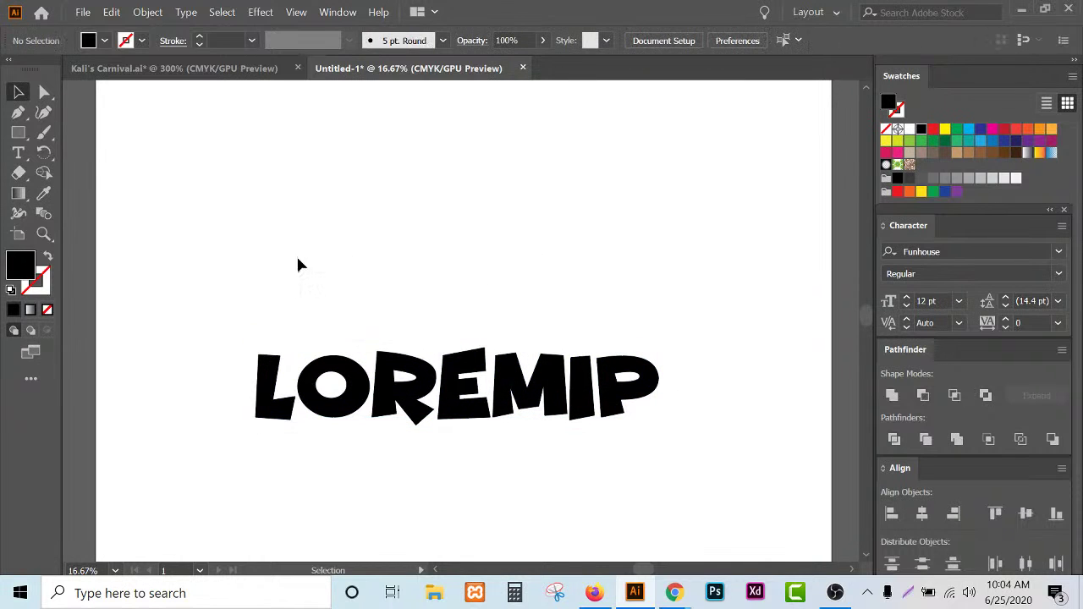
left_click_drag(298, 266, 591, 428)
- Fill the outlined letters individually: L with magenta, O with dark red and R with light red
left_click(44, 91)
left_click(266, 305)
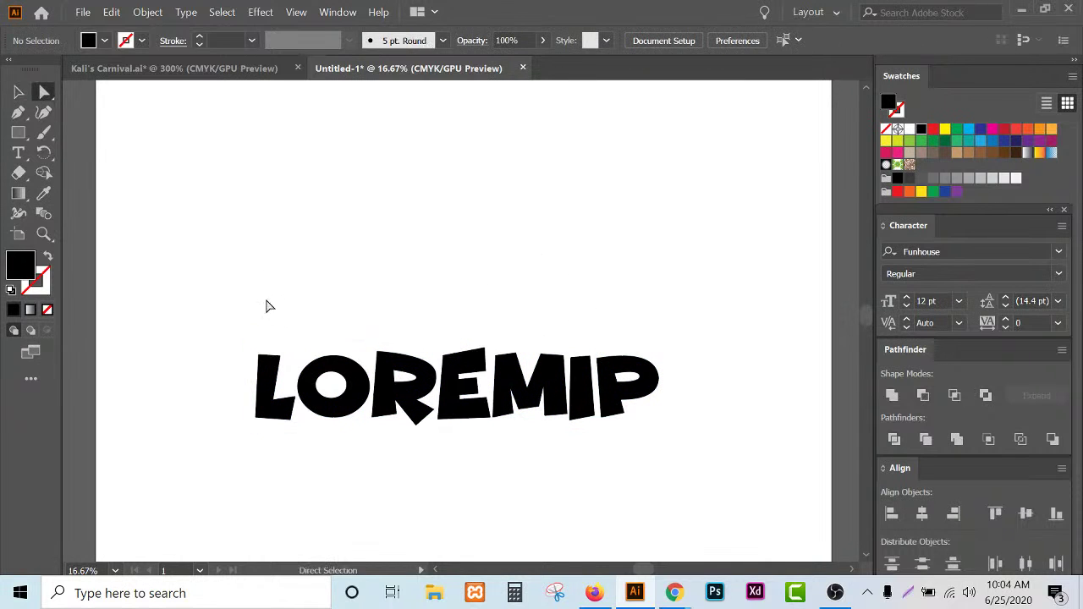
left_click_drag(266, 306, 275, 491)
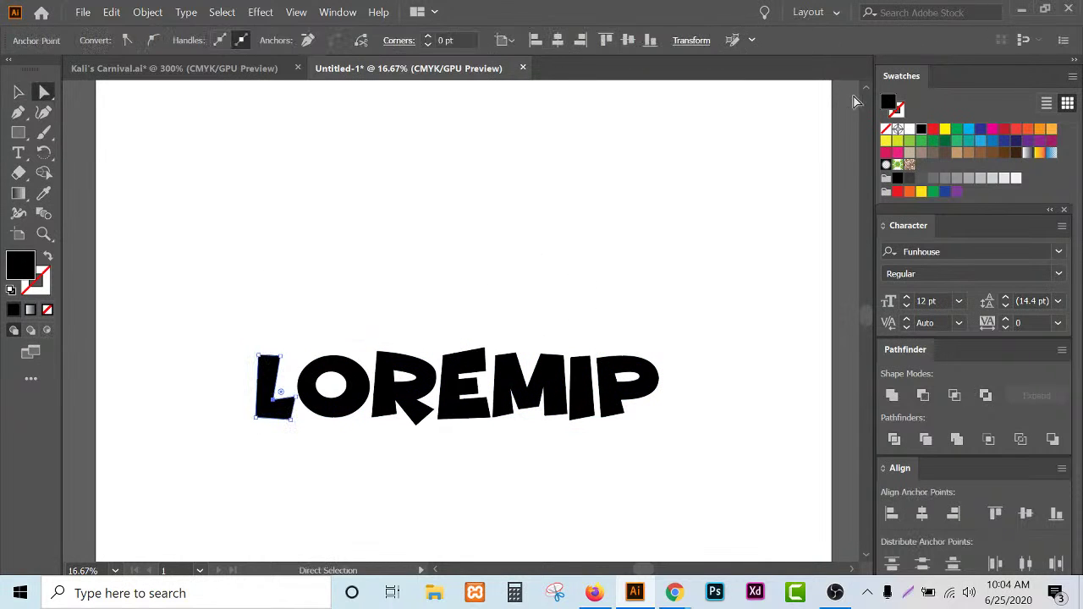
left_click(992, 130)
left_click_drag(375, 300, 333, 461)
left_click_drag(300, 283, 359, 497)
left_click(1020, 130)
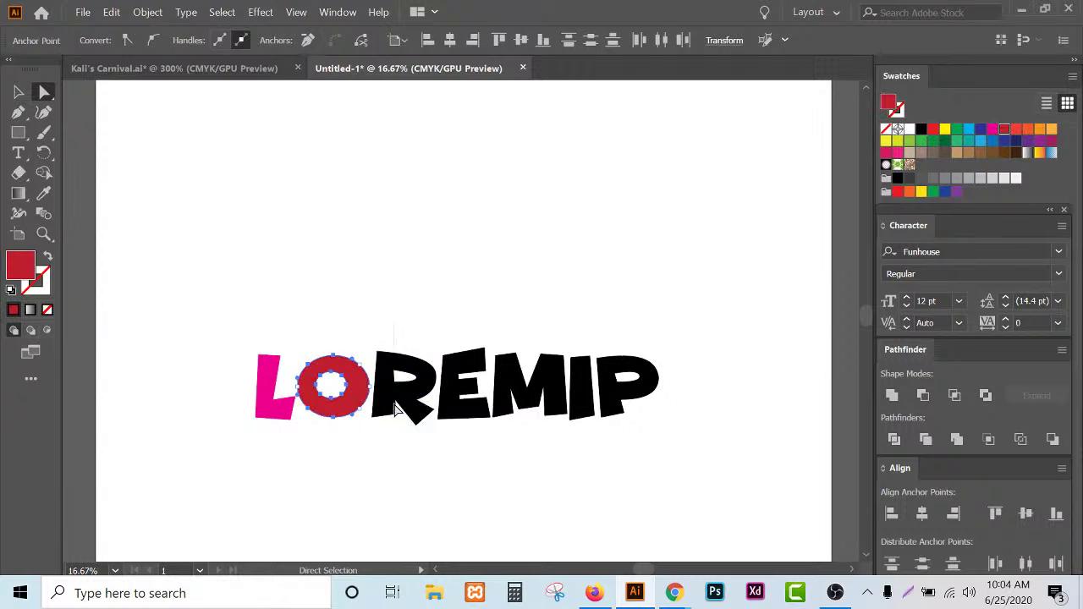
left_click_drag(398, 382, 401, 499)
left_click(1015, 129)
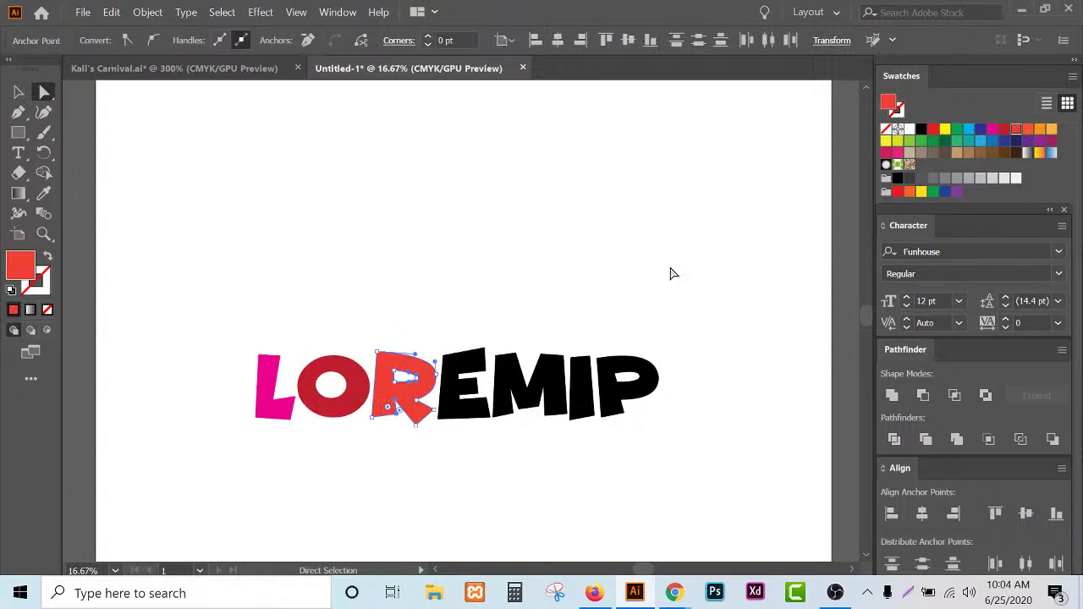
- Fill the letter E with orange and the letter M with light orange
left_click_drag(446, 271, 474, 477)
left_click(1040, 129)
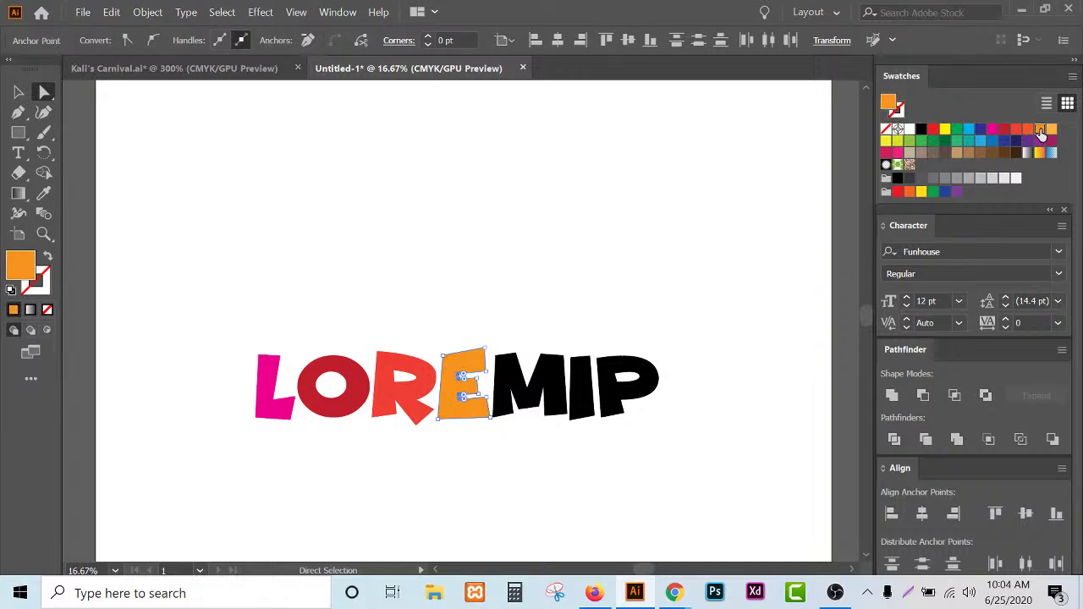
left_click_drag(544, 284, 551, 464)
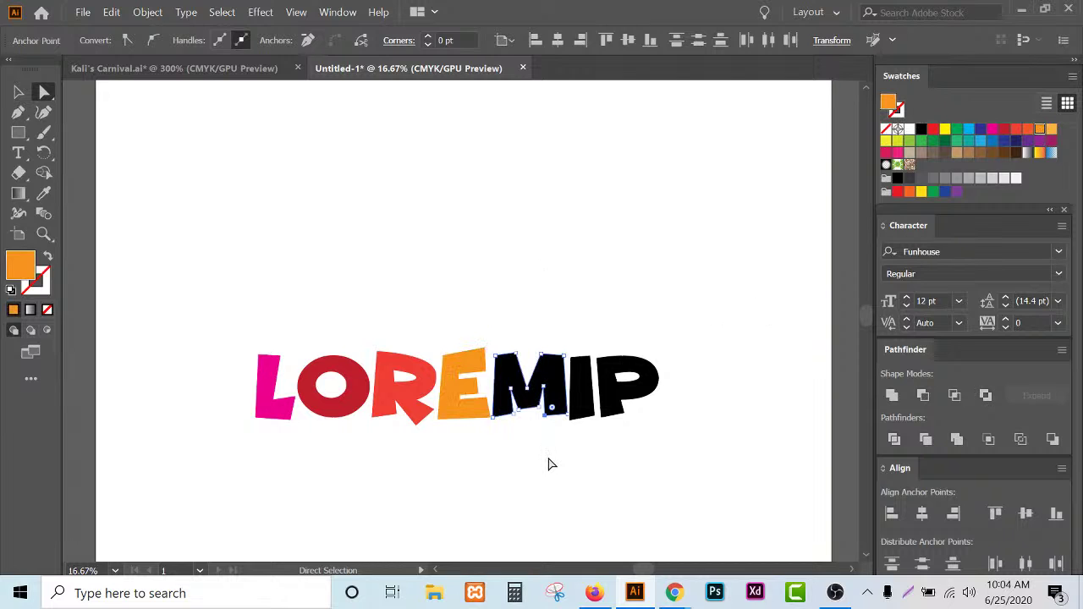
left_click(1040, 128)
left_click(1051, 129)
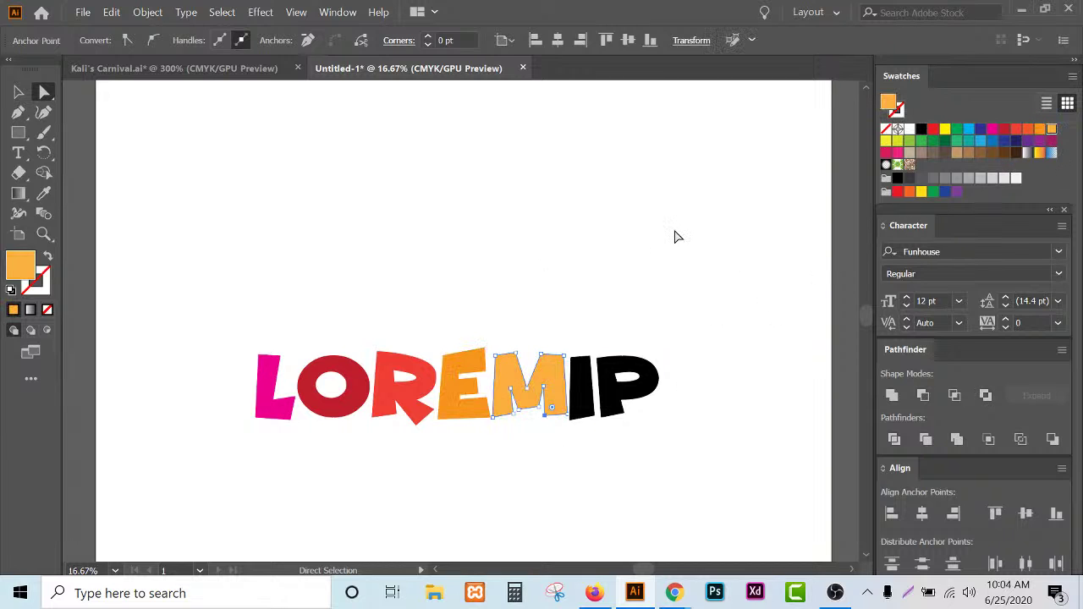
- Fill the letter I with yellow and the letter P with dark green, leaving nothing selected
left_click_drag(590, 288, 578, 454)
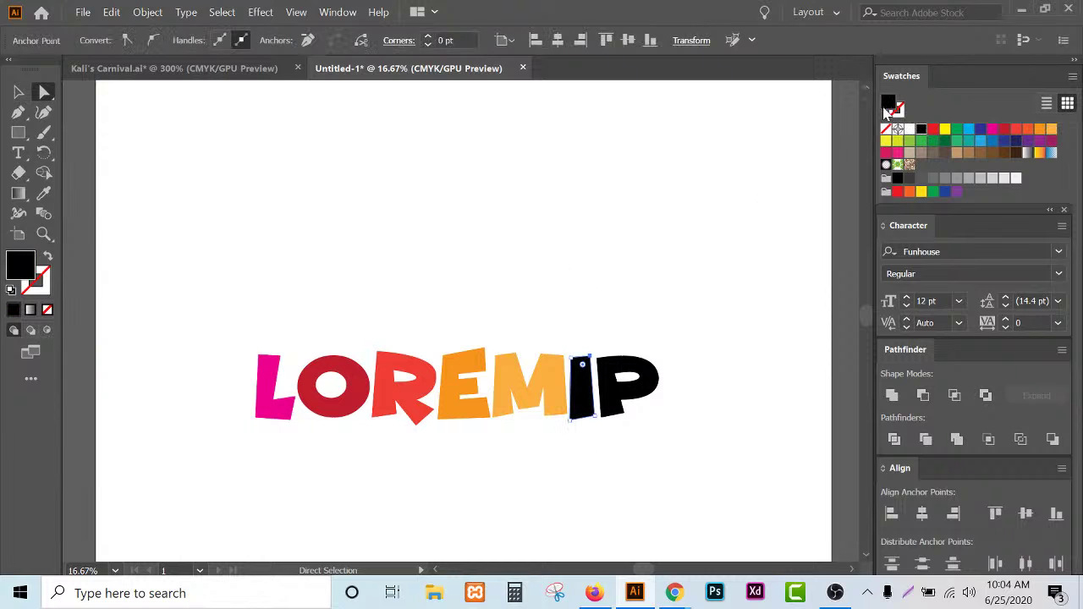
left_click(889, 141)
left_click_drag(646, 310, 662, 471)
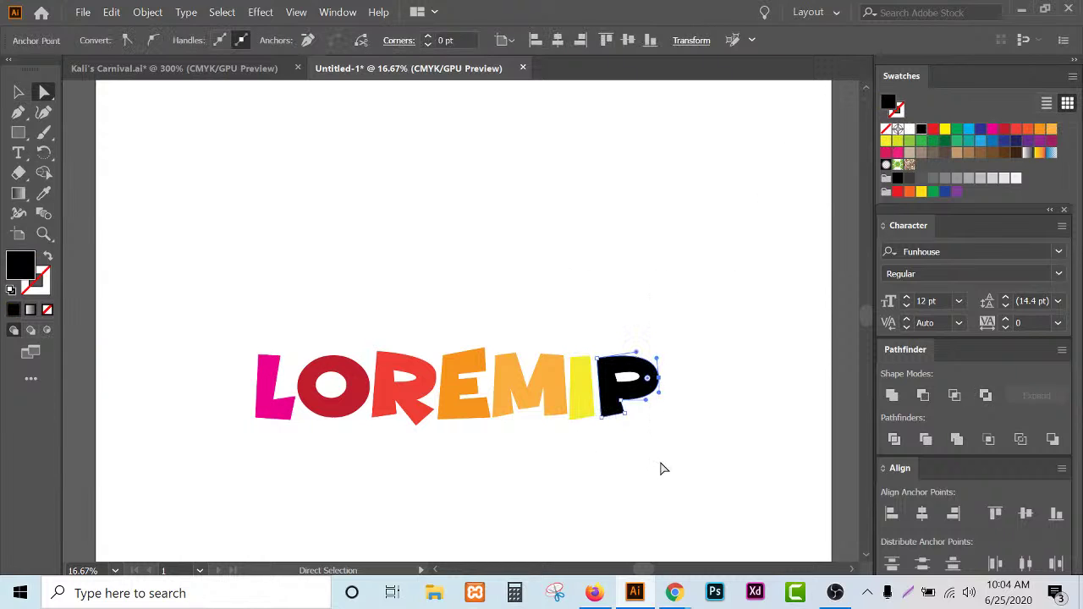
left_click(923, 142)
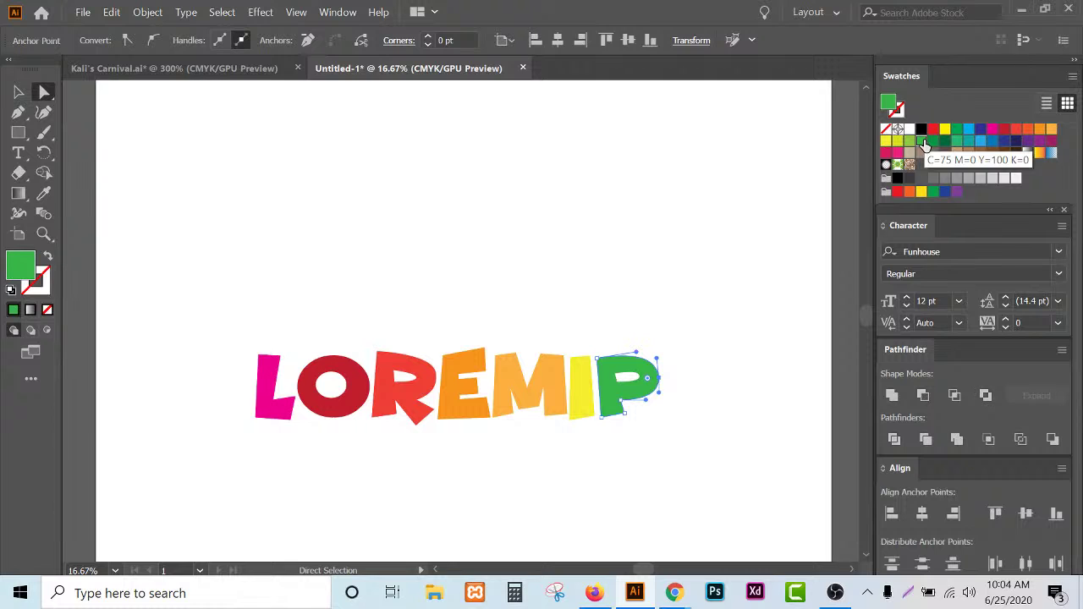
left_click(931, 141)
left_click(486, 246)
- Move the coloured LOREMIP lettering to the upper part of the artboard and place a duplicate directly below it
scroll(485, 246, "down", 1)
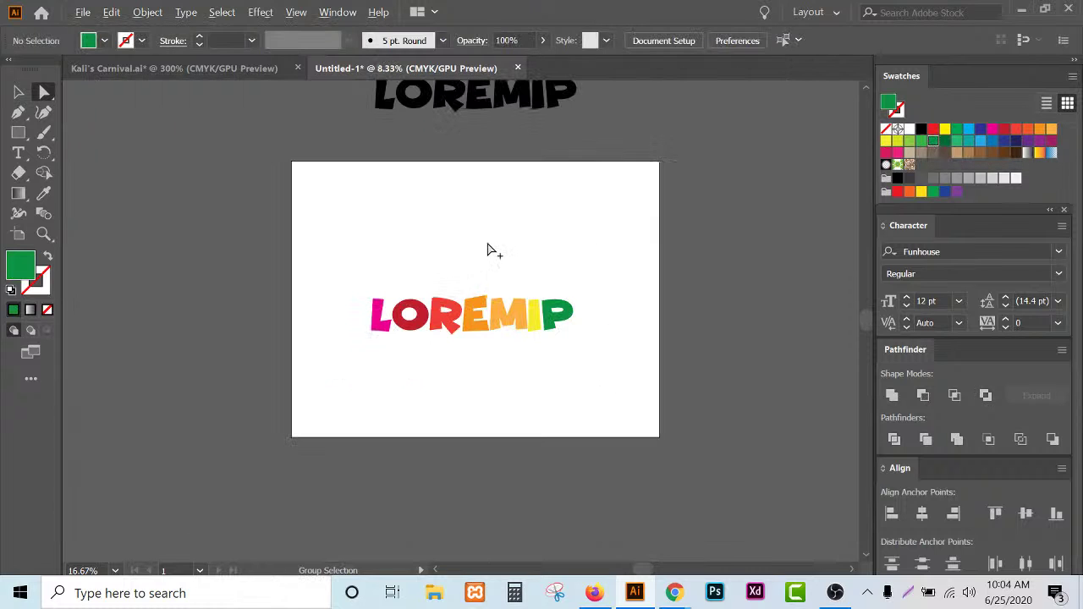
left_click(17, 93)
left_click_drag(341, 251, 518, 278)
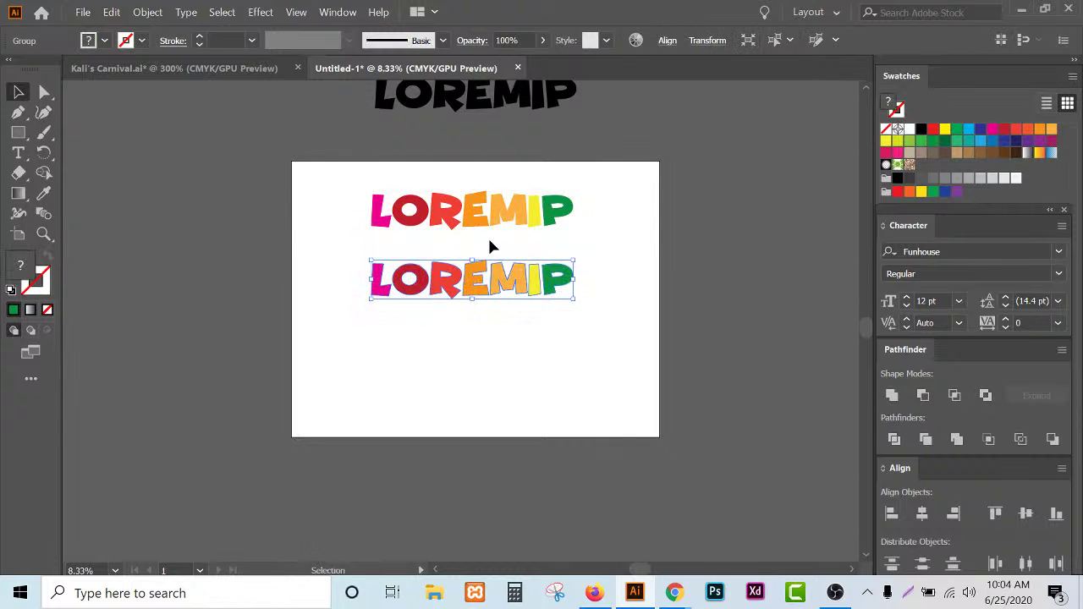
- Recolour the letter P of the upper LOREMIP lettering with yellow-green
scroll(491, 245, "up", 1)
left_click(44, 91)
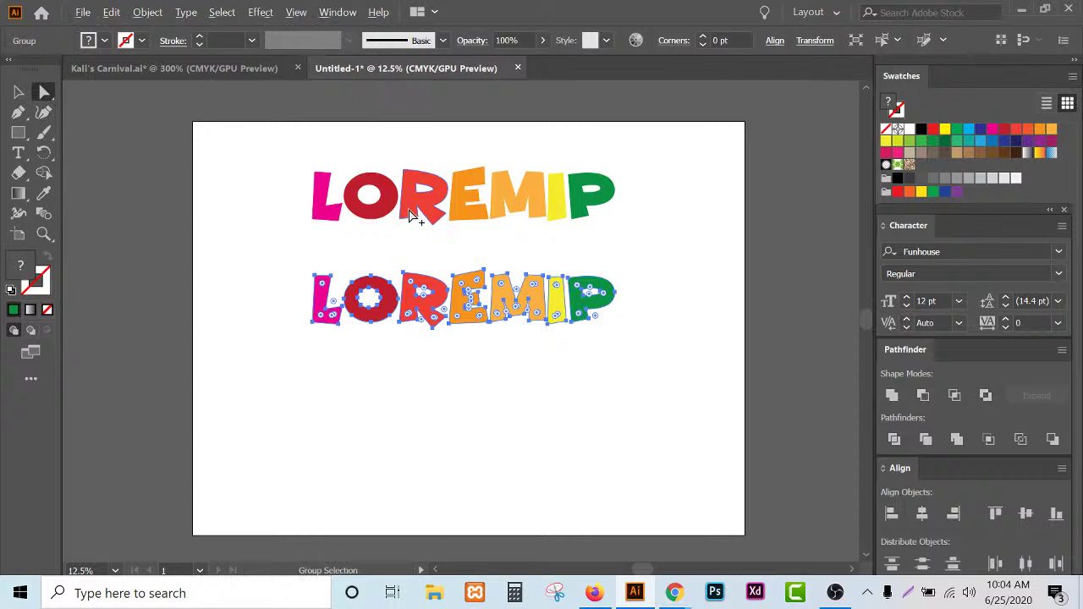
scroll(410, 212, "up", 1)
left_click_drag(657, 97, 694, 280)
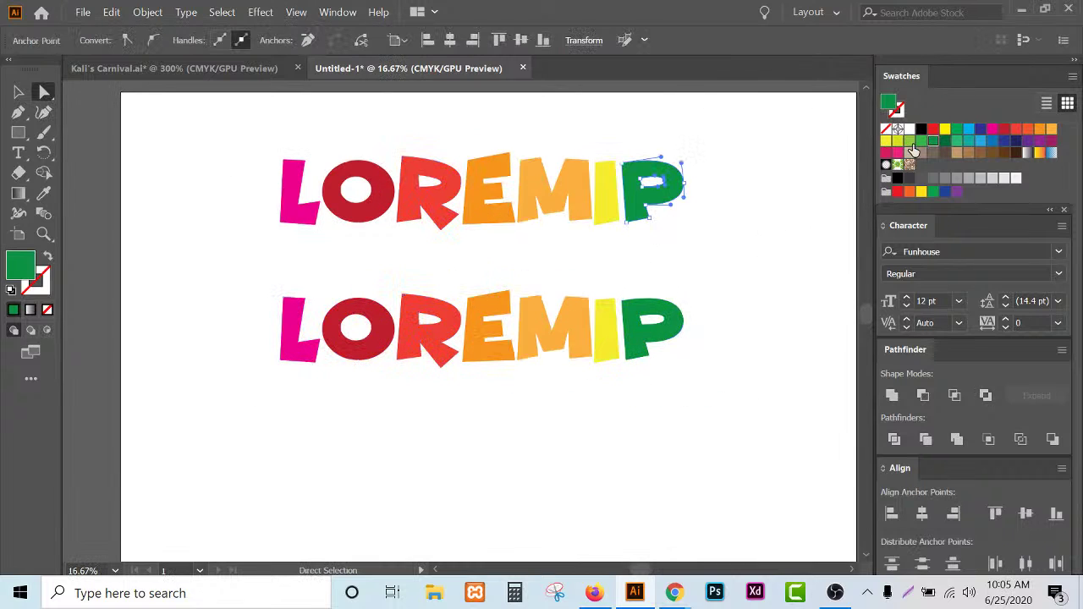
left_click(898, 142)
left_click(711, 252)
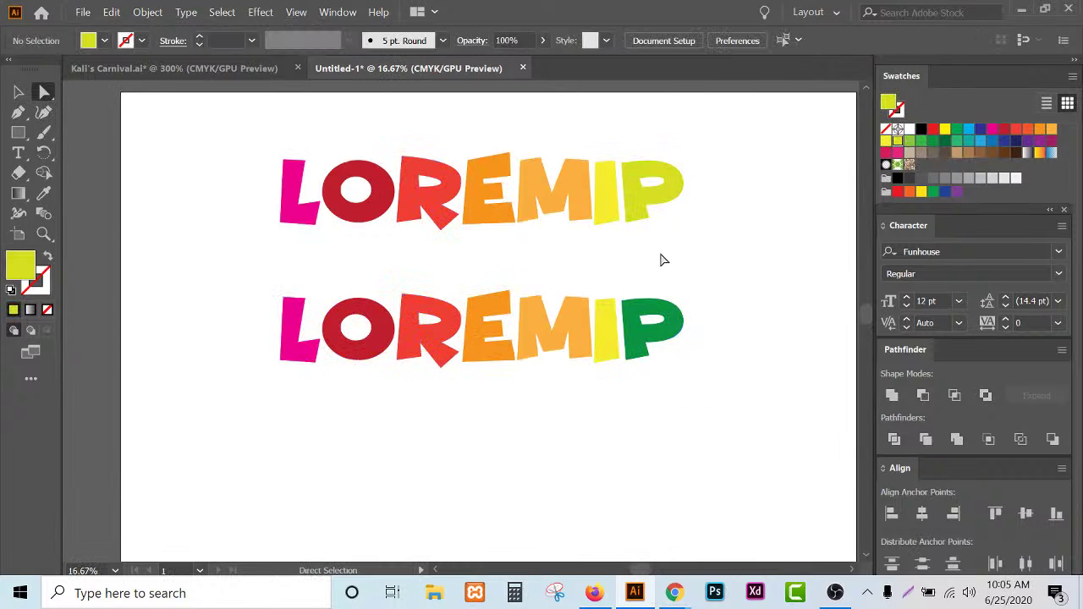
- In the lower LOREMIP copy, recolour the letter L light green and the letter O green
left_click_drag(254, 273, 314, 411)
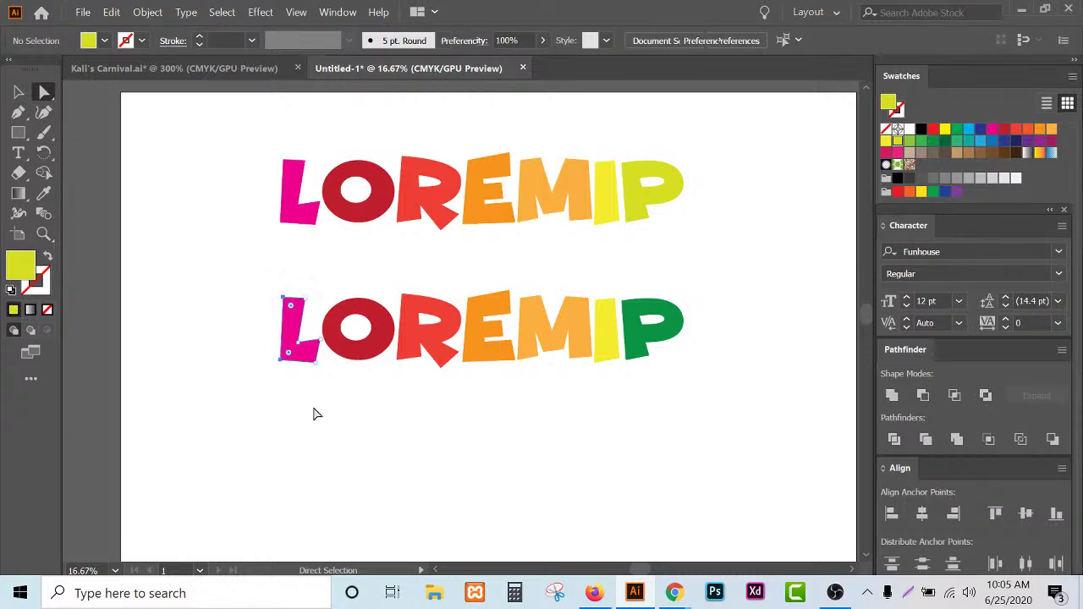
left_click(910, 142)
left_click_drag(324, 271, 379, 416)
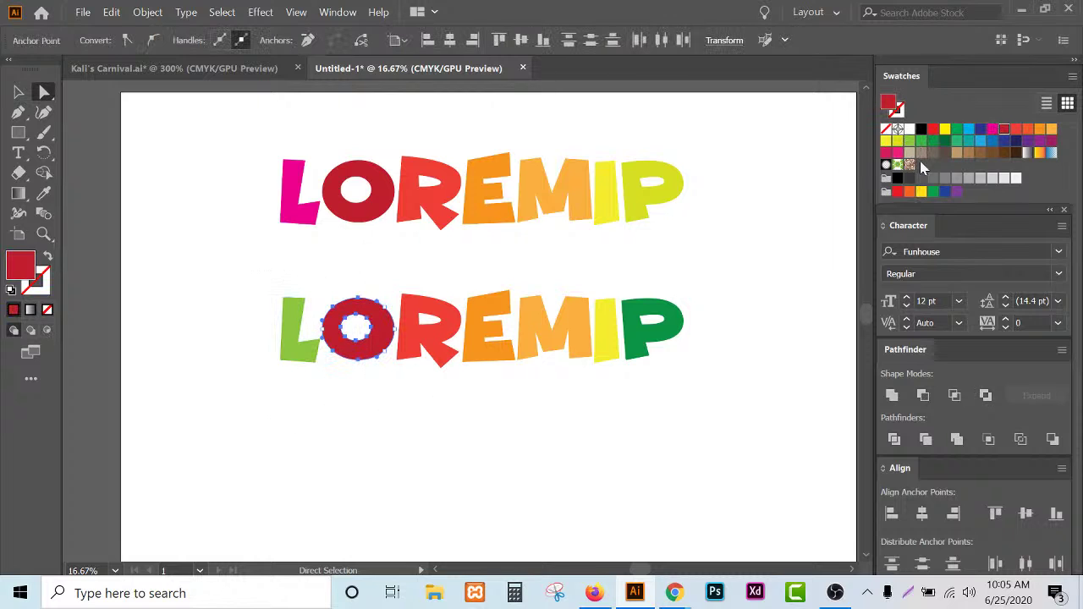
left_click(933, 140)
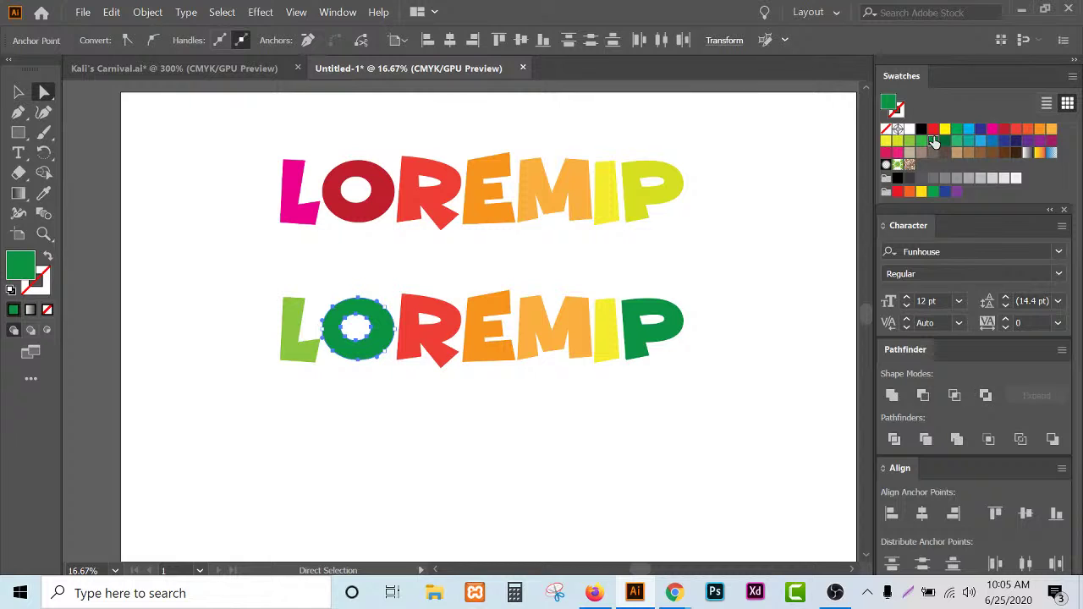
- In the lower LOREMIP copy, recolour the letter R dark green and the letter E sea green
left_click_drag(424, 404, 415, 372)
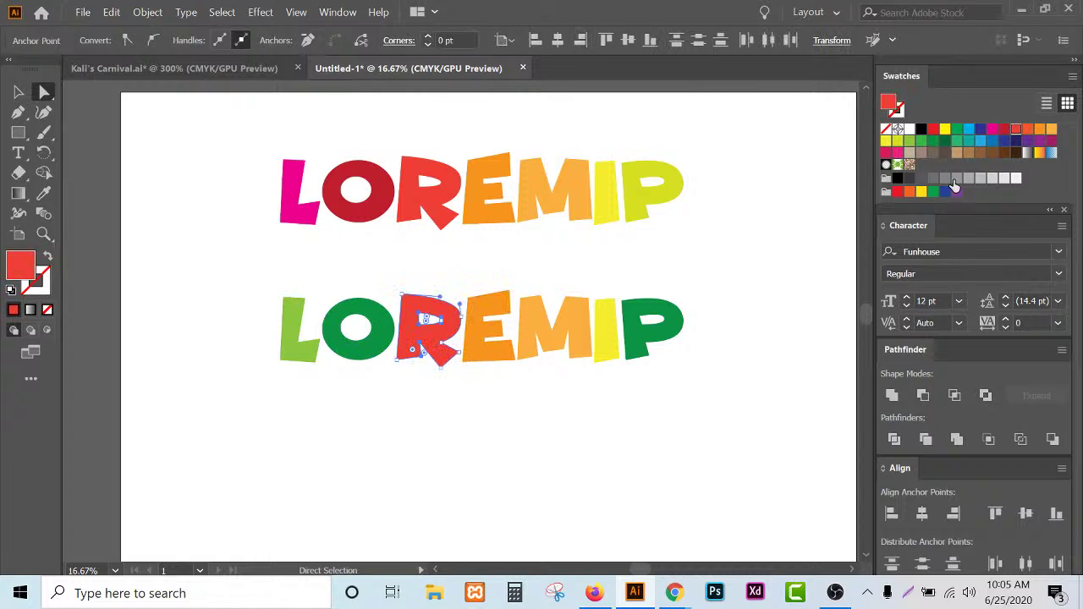
left_click(932, 140)
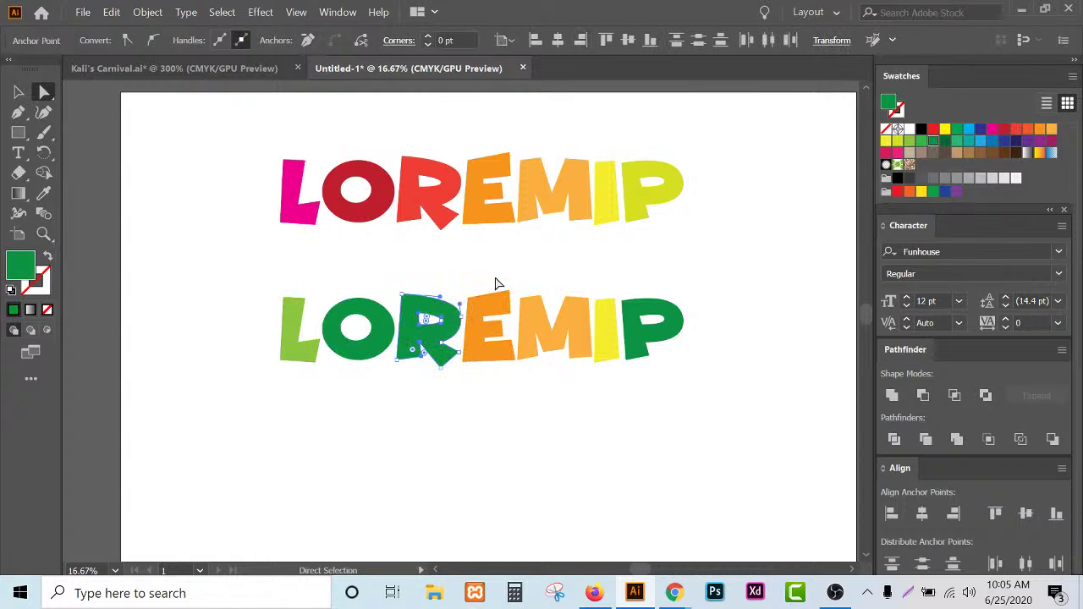
left_click(945, 140)
left_click_drag(472, 281, 476, 428)
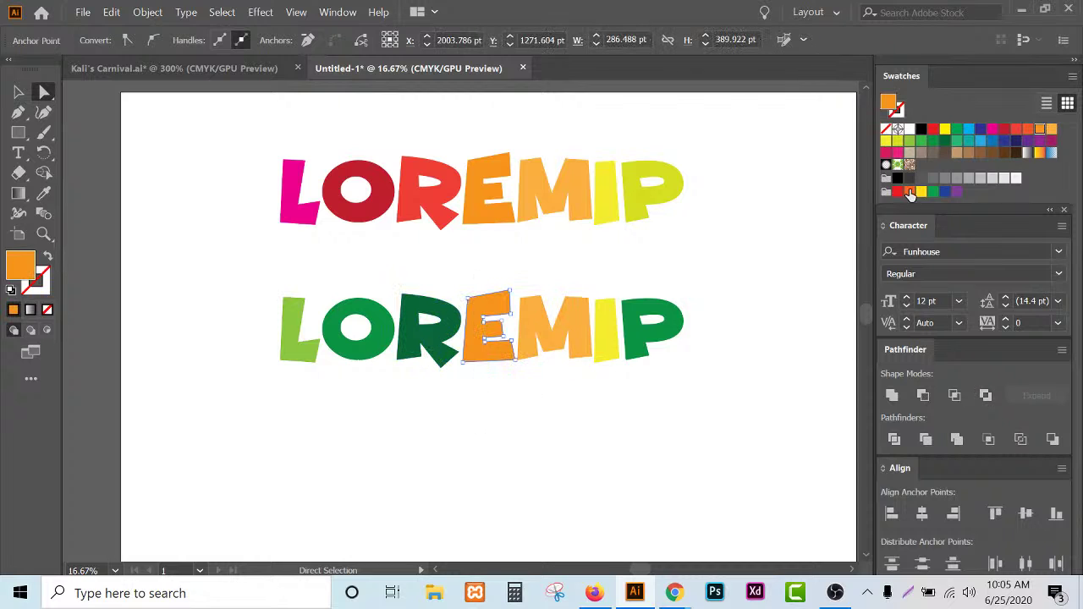
left_click(956, 141)
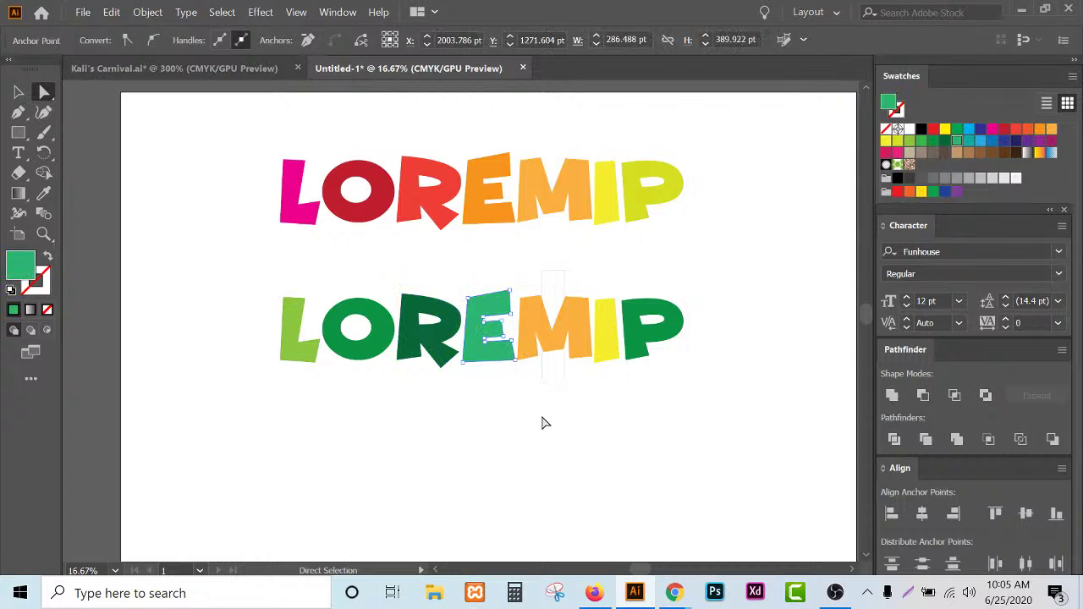
- In the lower LOREMIP copy, recolour the letter M light blue (C=70 M=15 Y=0 K=0) and the letter I medium blue
left_click_drag(541, 423, 552, 288)
left_click(944, 140)
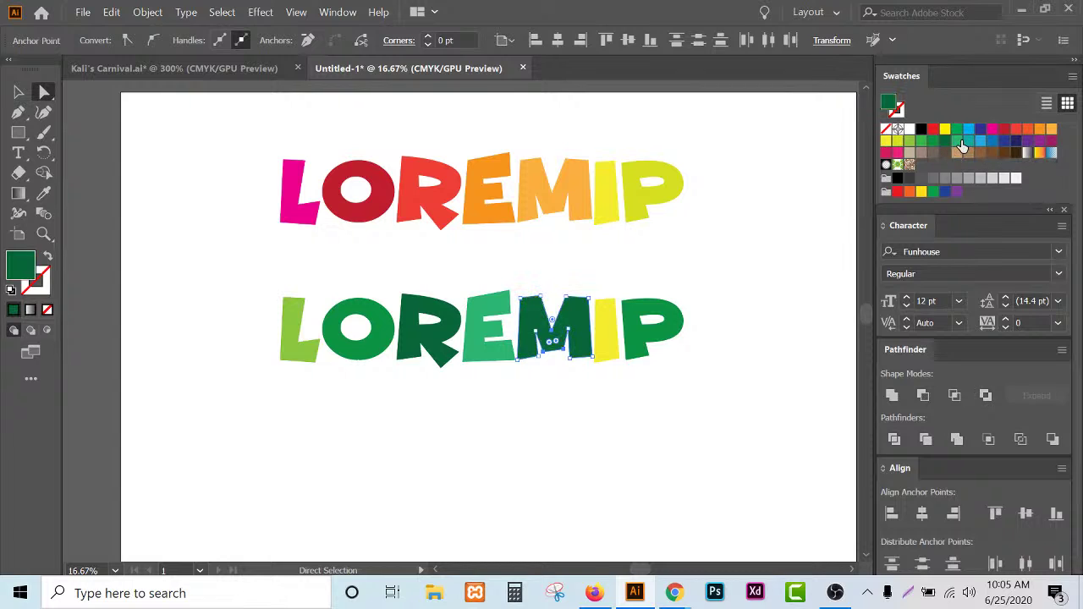
left_click(960, 141)
left_click(979, 141)
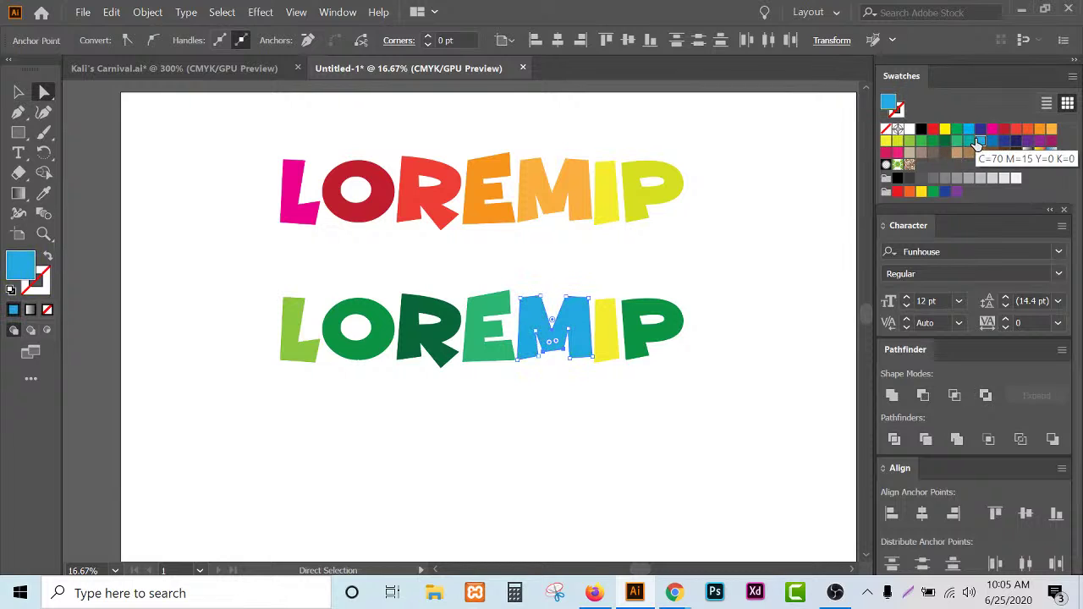
left_click(608, 315)
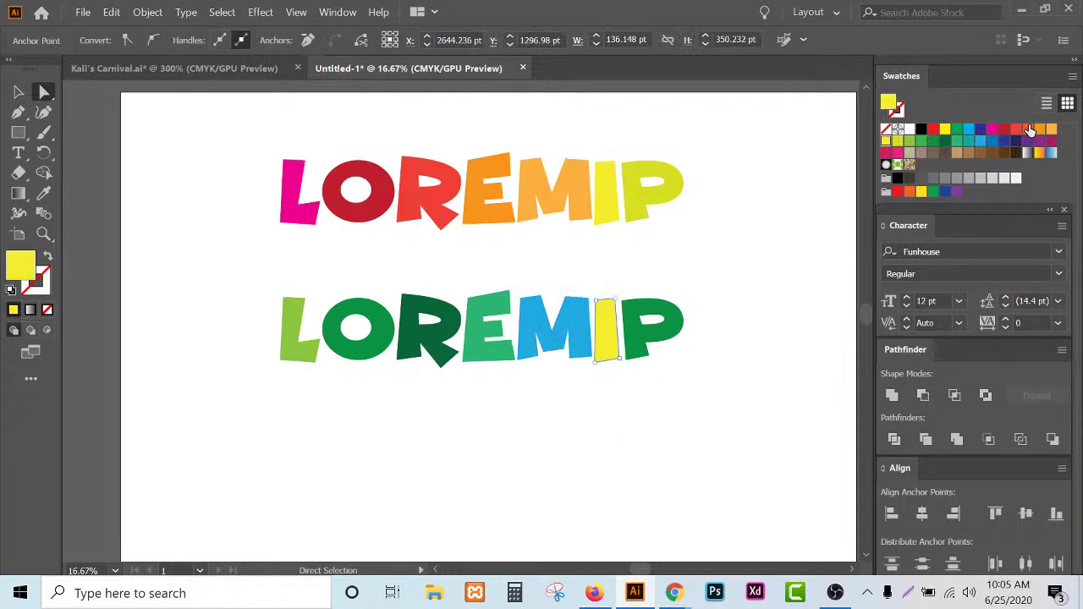
left_click(992, 141)
- Recolour the letter P of the lower LOREMIP copy dark blue and deselect it
left_click_drag(669, 273, 665, 392)
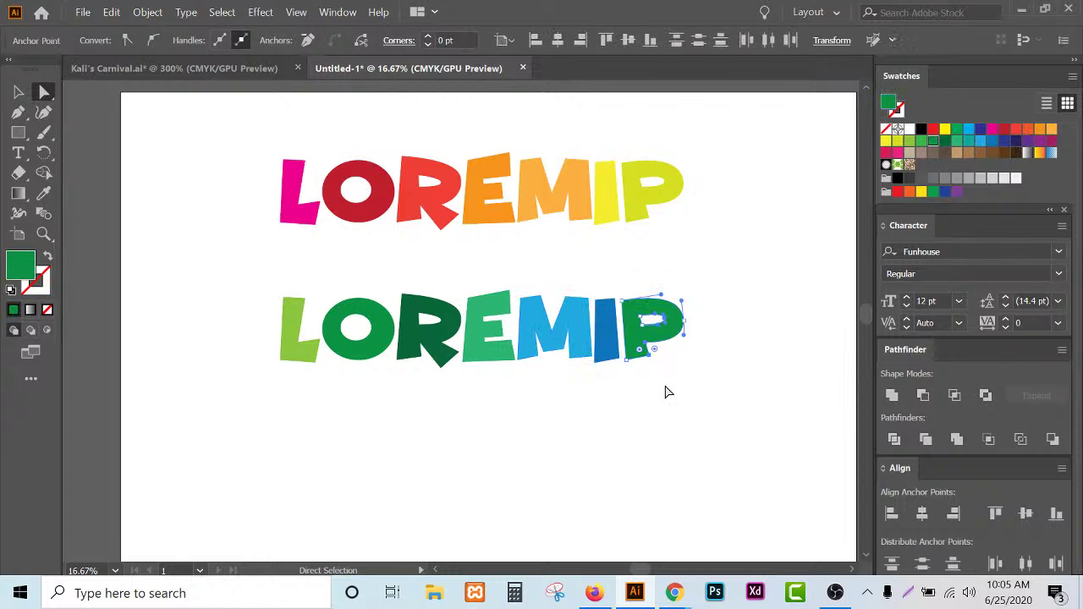
left_click(992, 142)
left_click(1004, 142)
left_click(780, 246)
key("ctrl+minus")
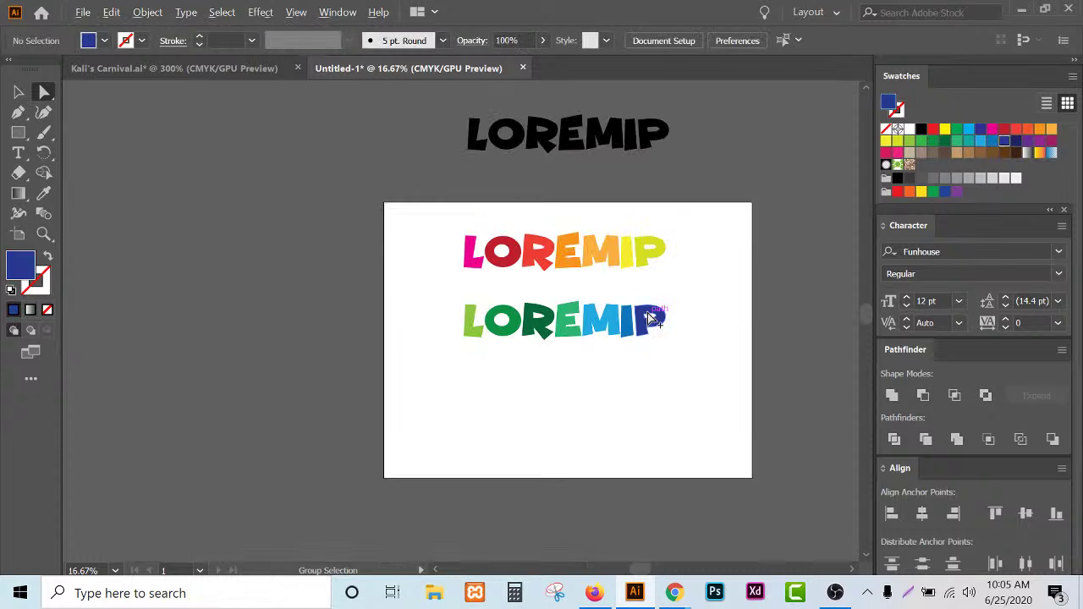
scroll(677, 282, "up", 2)
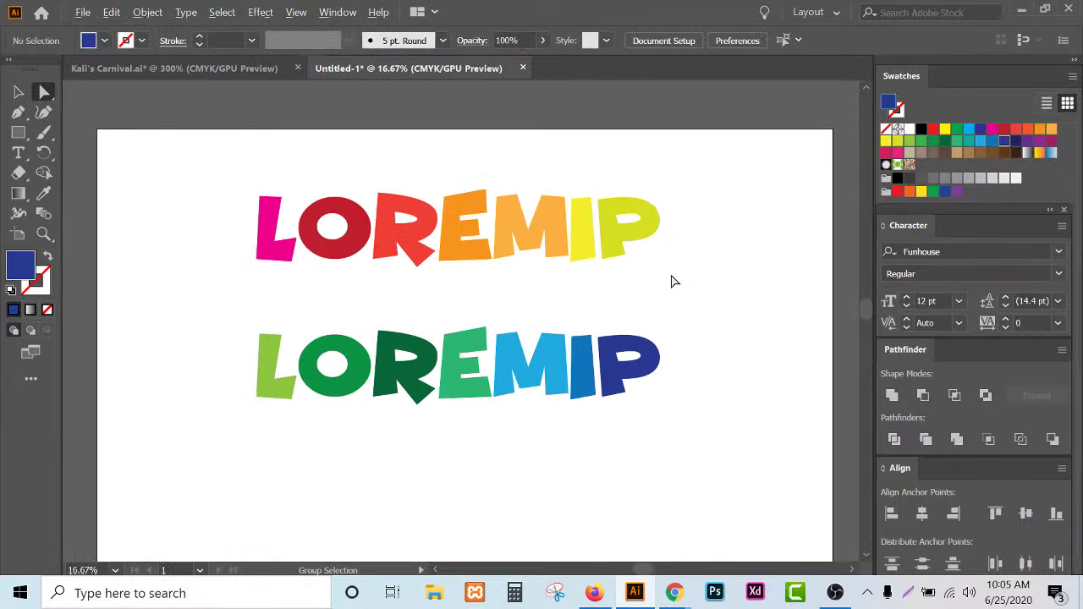
- Start opening an existing file and go to the My Complete Project folder on the Graphic Design (F:) drive
left_click(81, 13)
left_click(97, 65)
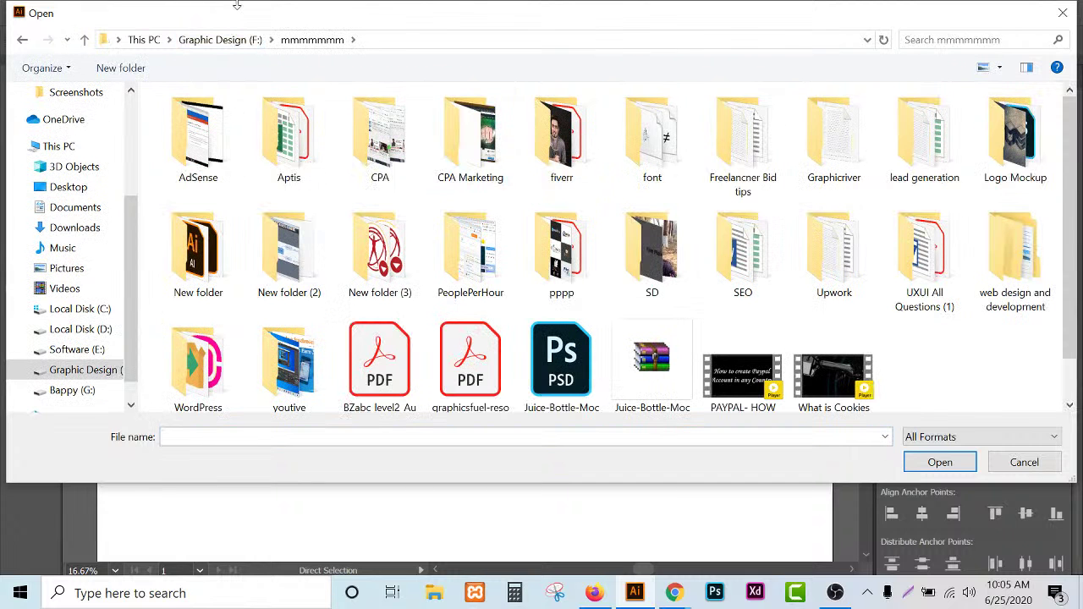
key("alt+Up")
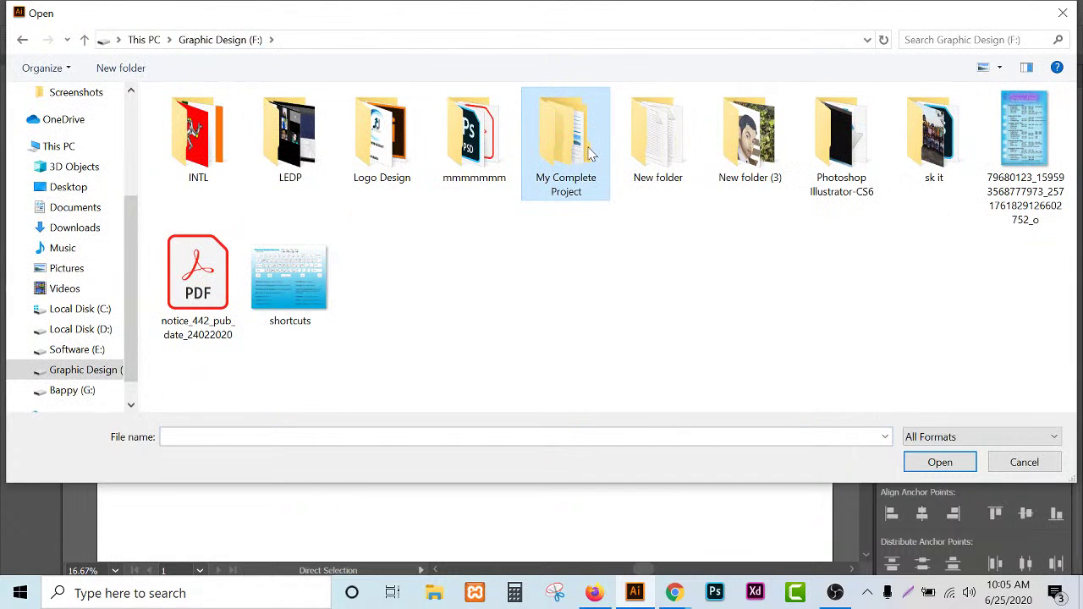
double_click(590, 153)
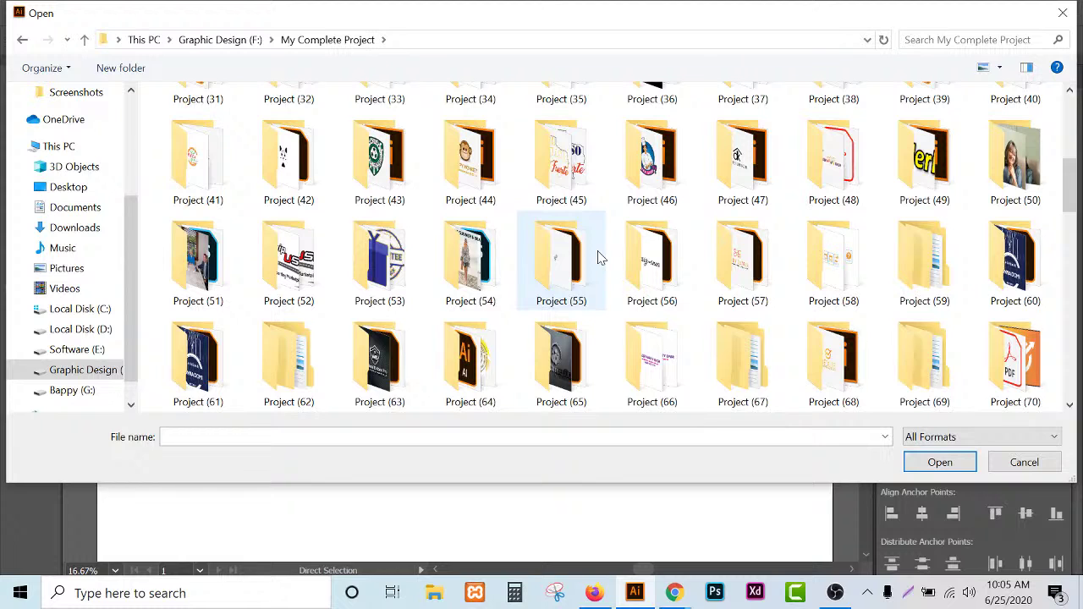
- Look through the numbered project folders in My Complete Project by their thumbnails
scroll(599, 256, "down", 2)
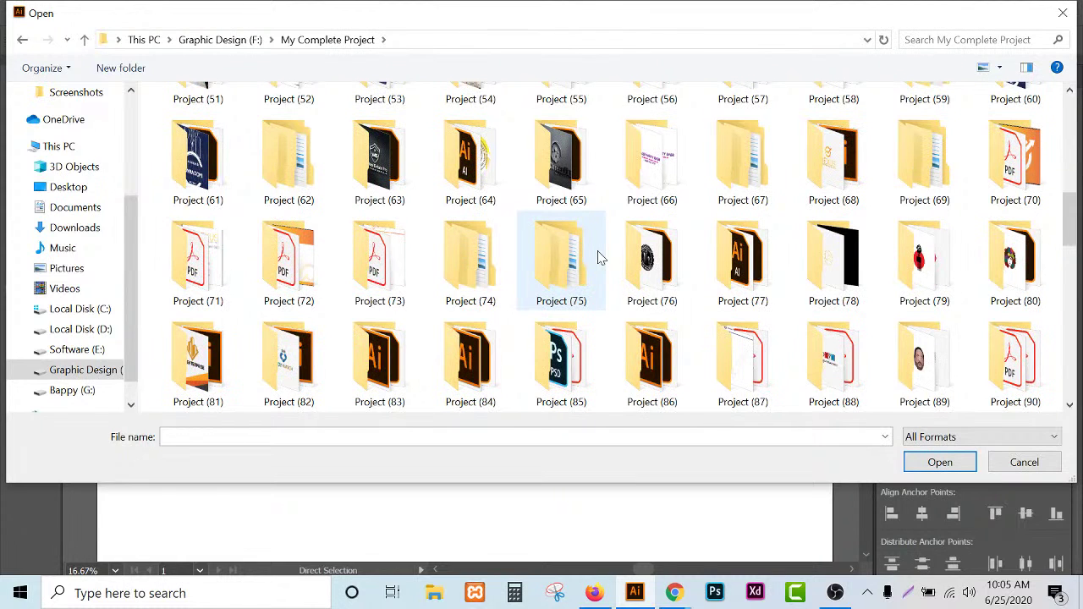
scroll(598, 256, "down", 2)
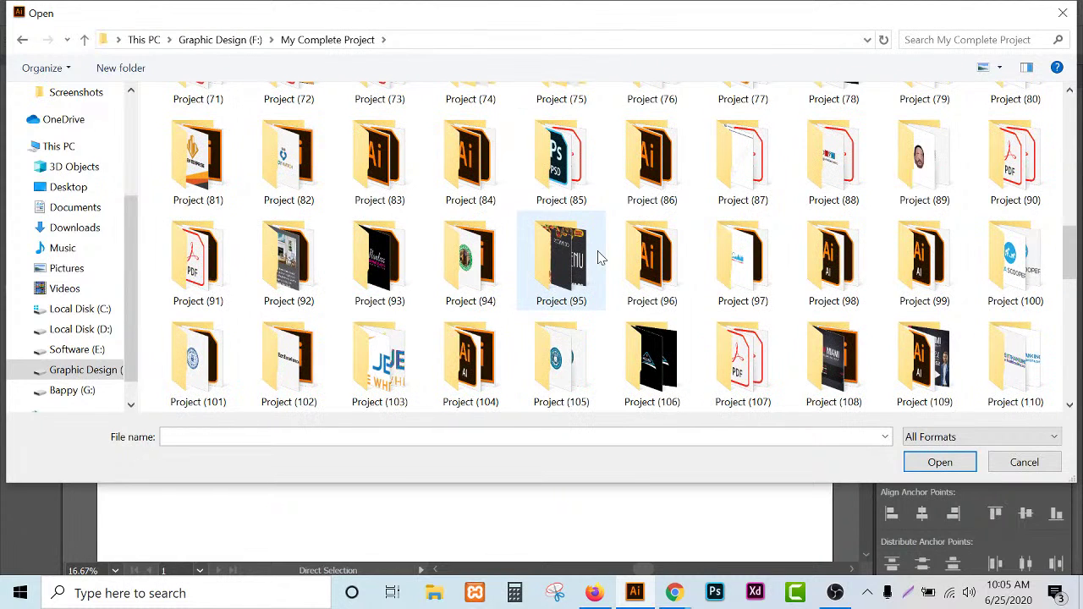
scroll(599, 257, "down", 2)
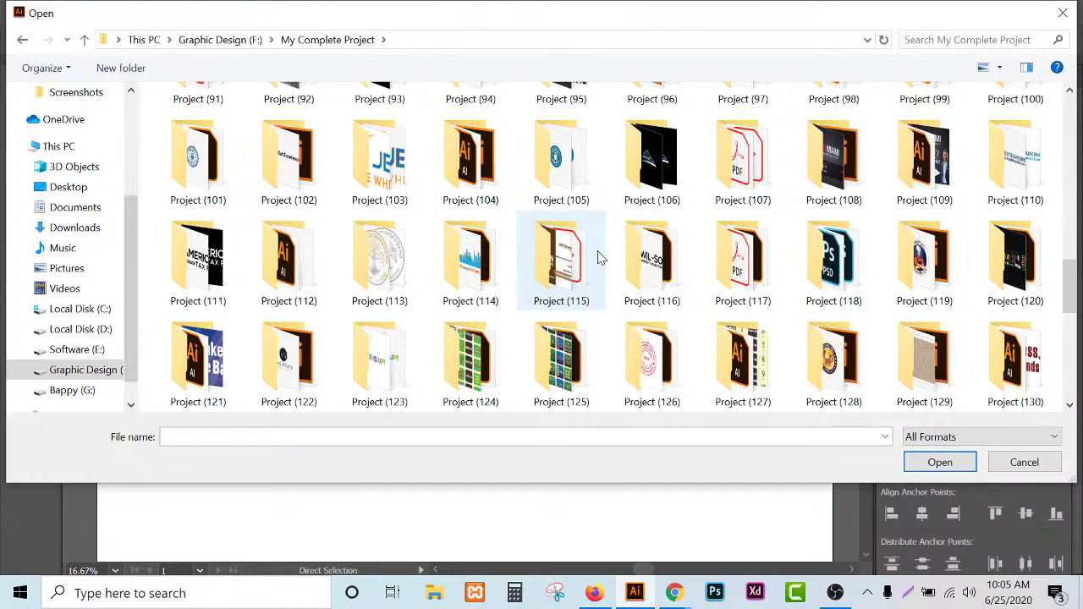
scroll(598, 256, "down", 2)
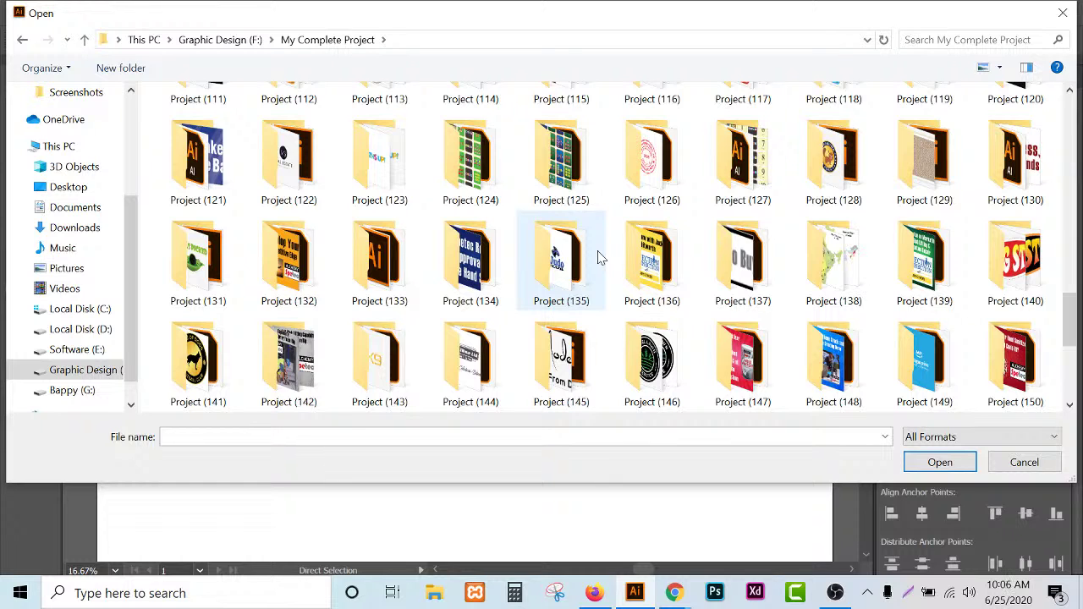
scroll(598, 257, "up", 2)
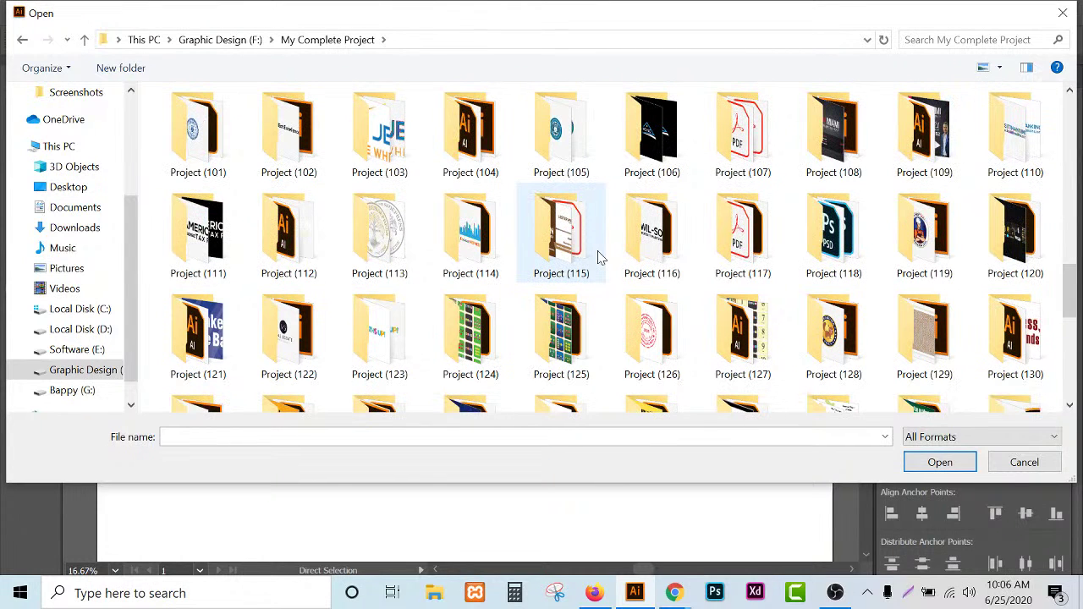
scroll(598, 257, "up", 2)
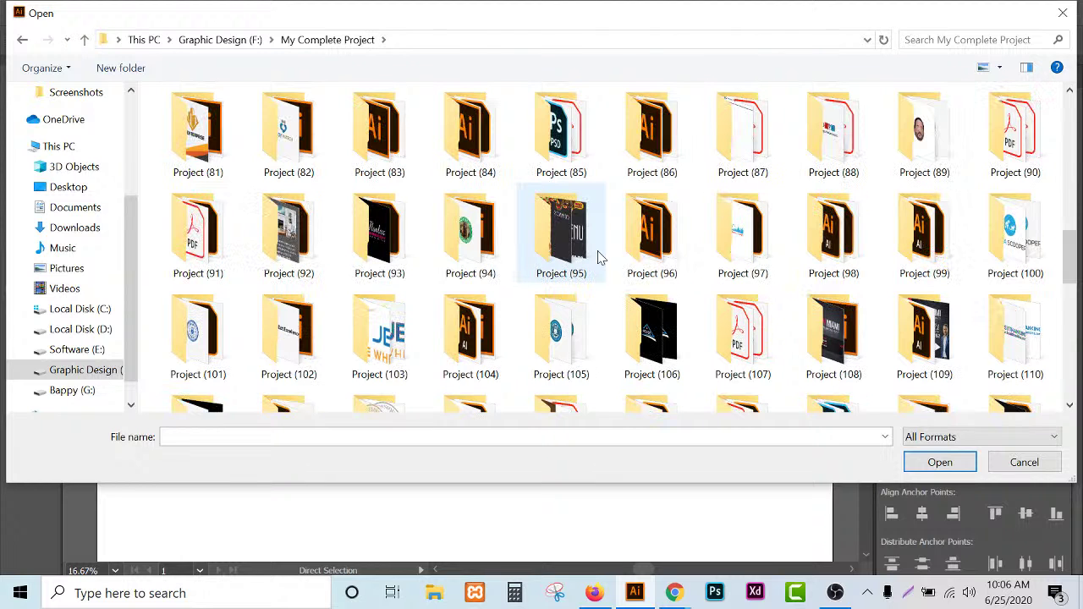
scroll(598, 257, "up", 2)
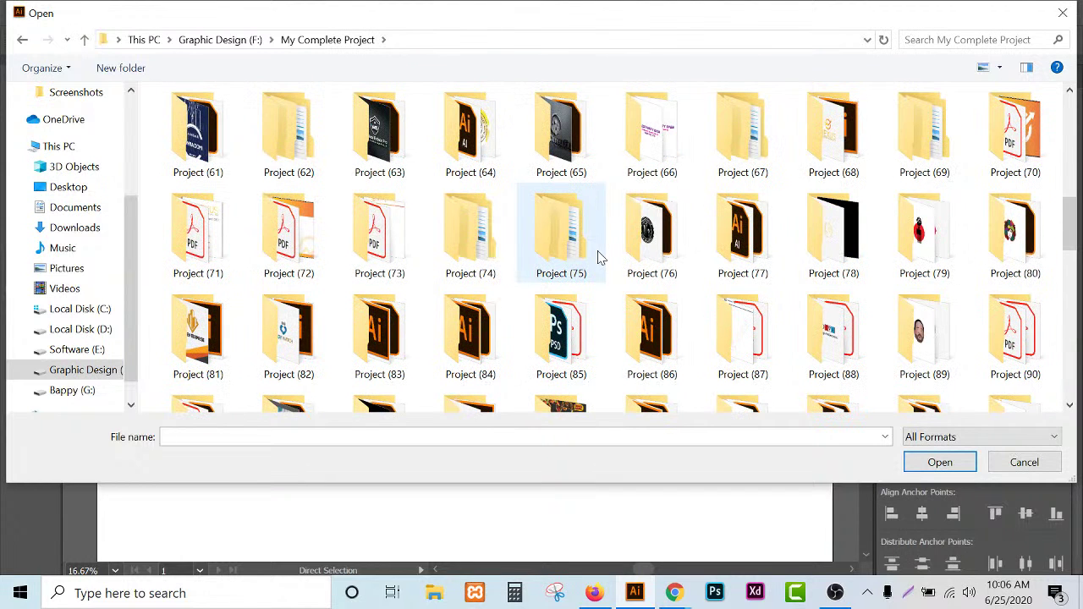
scroll(599, 256, "up", 2)
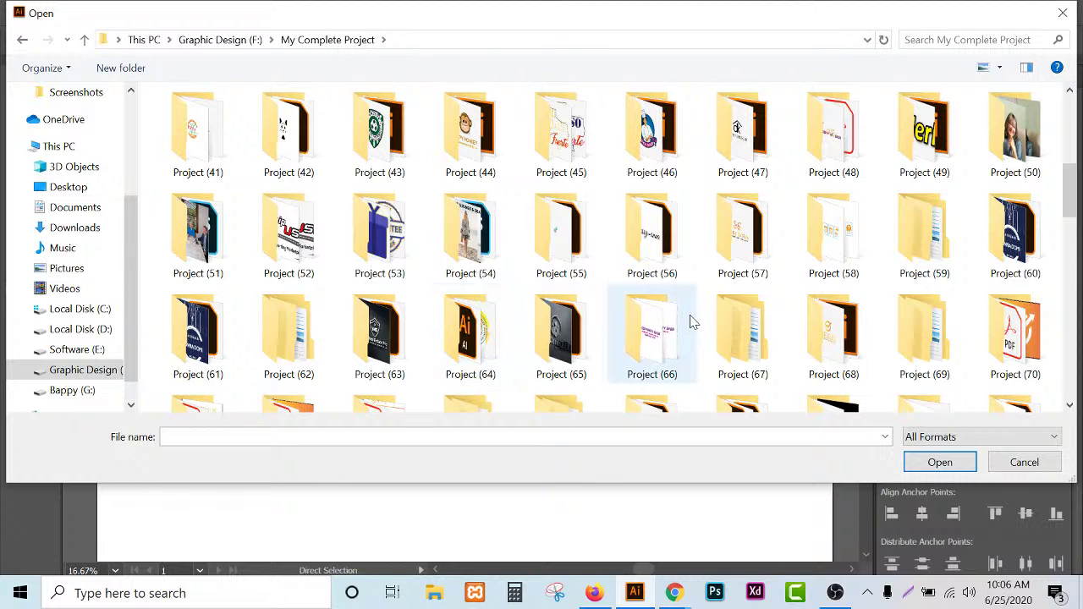
scroll(590, 335, "down", 2)
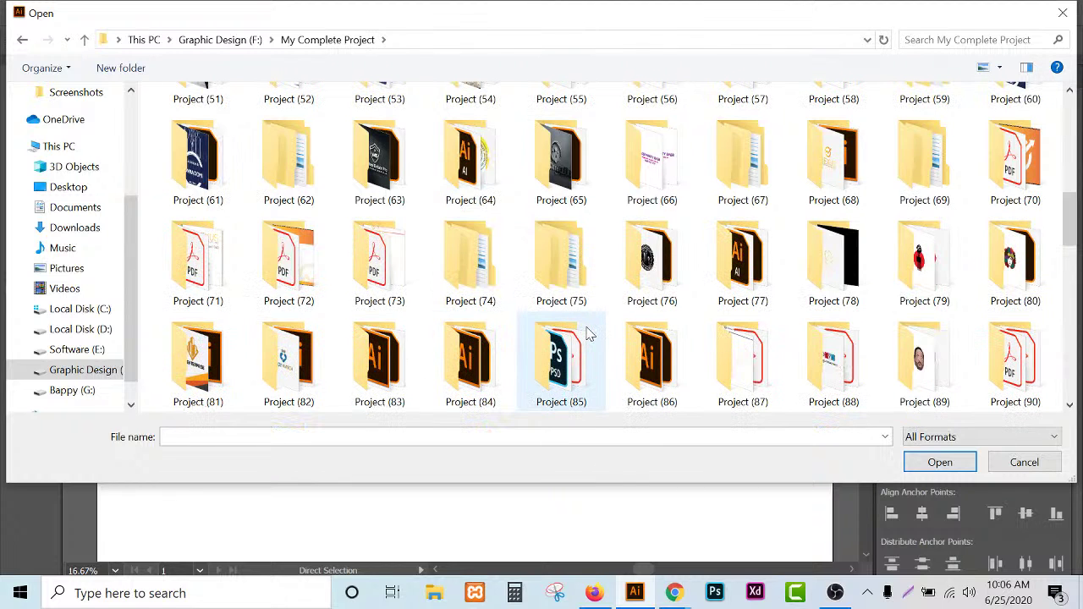
- Check the files in the Project (71) and Project (103) folders, returning to My Complete Project after each
double_click(242, 271)
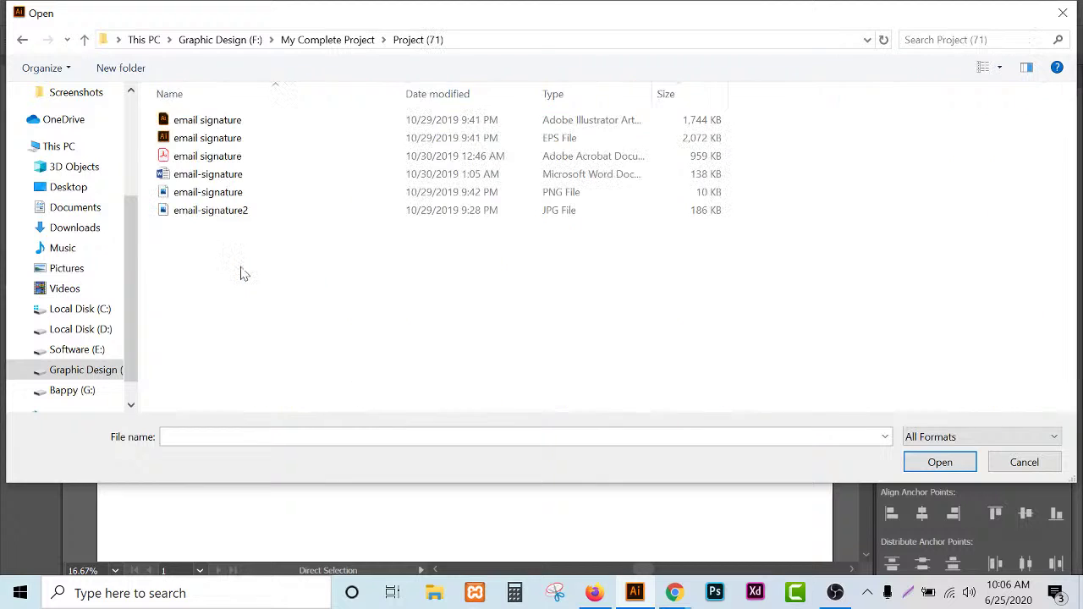
left_click(356, 40)
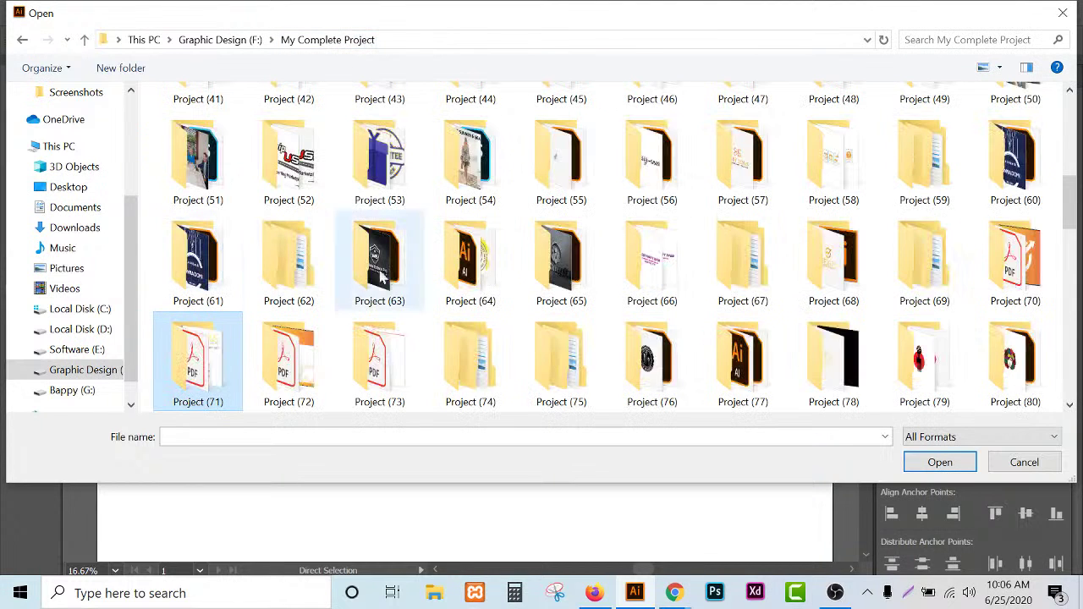
scroll(1032, 330, "down", 2)
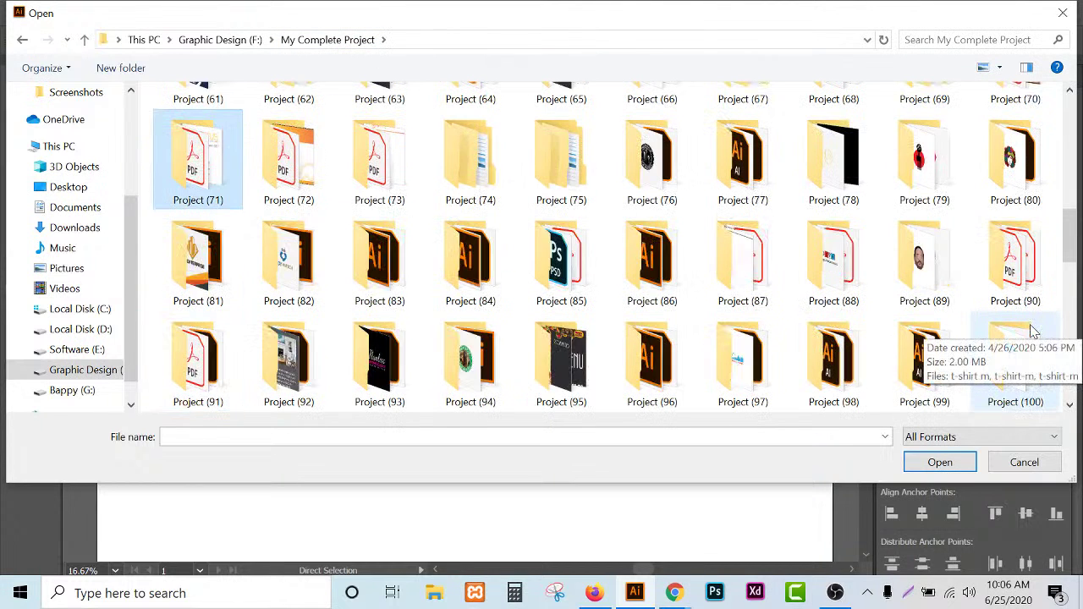
scroll(1032, 330, "down", 2)
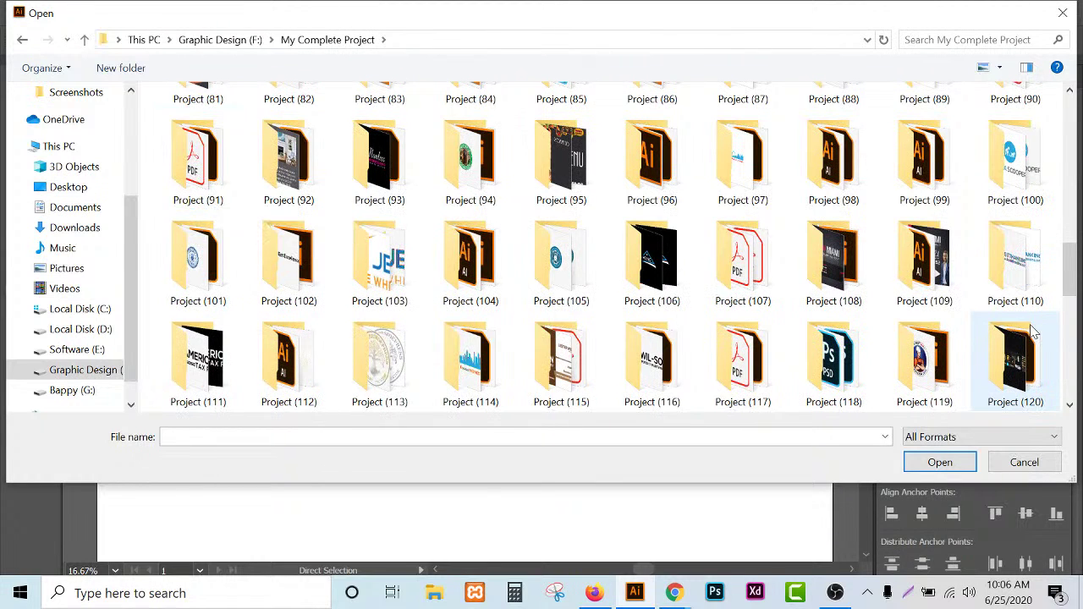
double_click(398, 256)
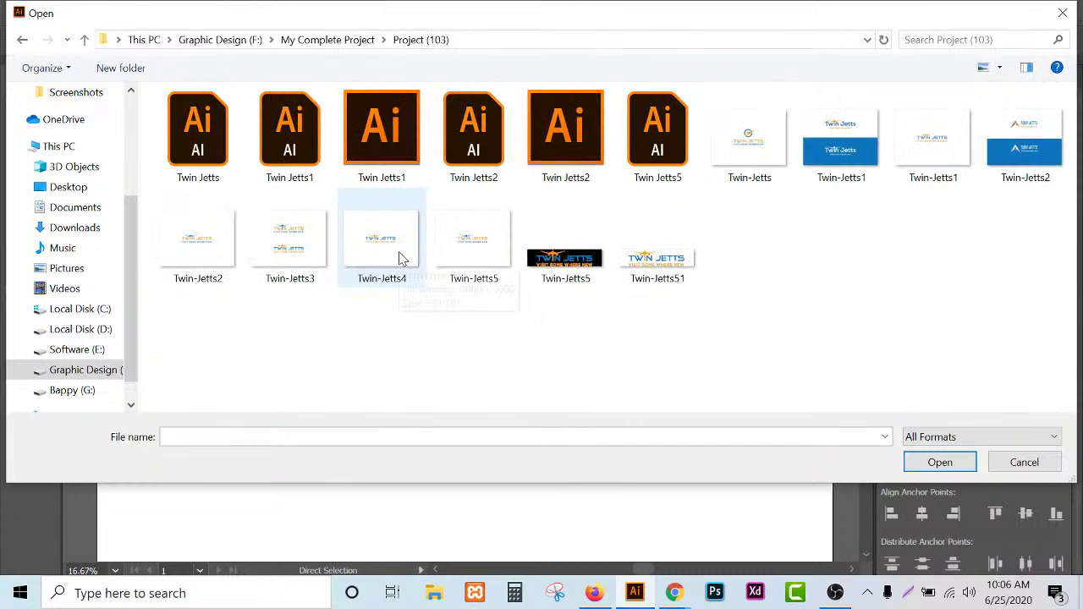
left_click(351, 40)
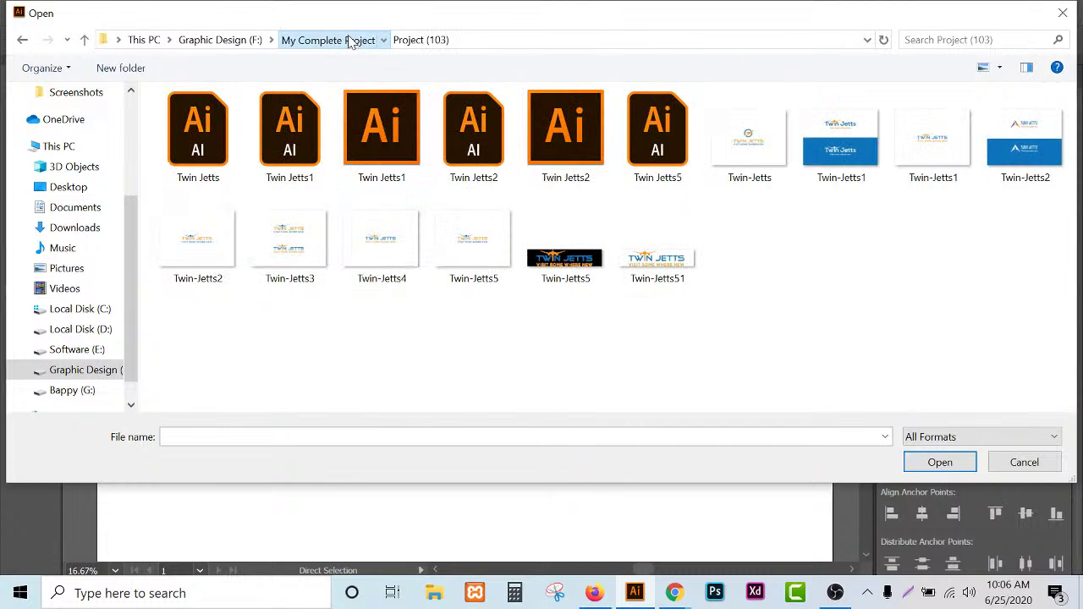
- Check the files in Project (104), shown as tiles, and in Project (91), returning to My Complete Project after each
double_click(470, 360)
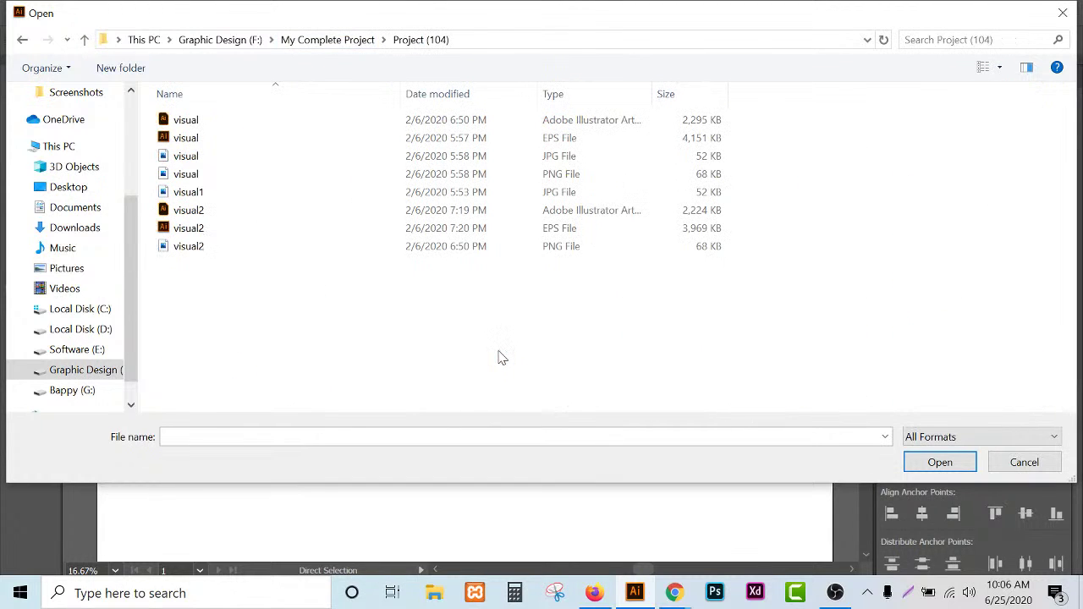
left_click(982, 69)
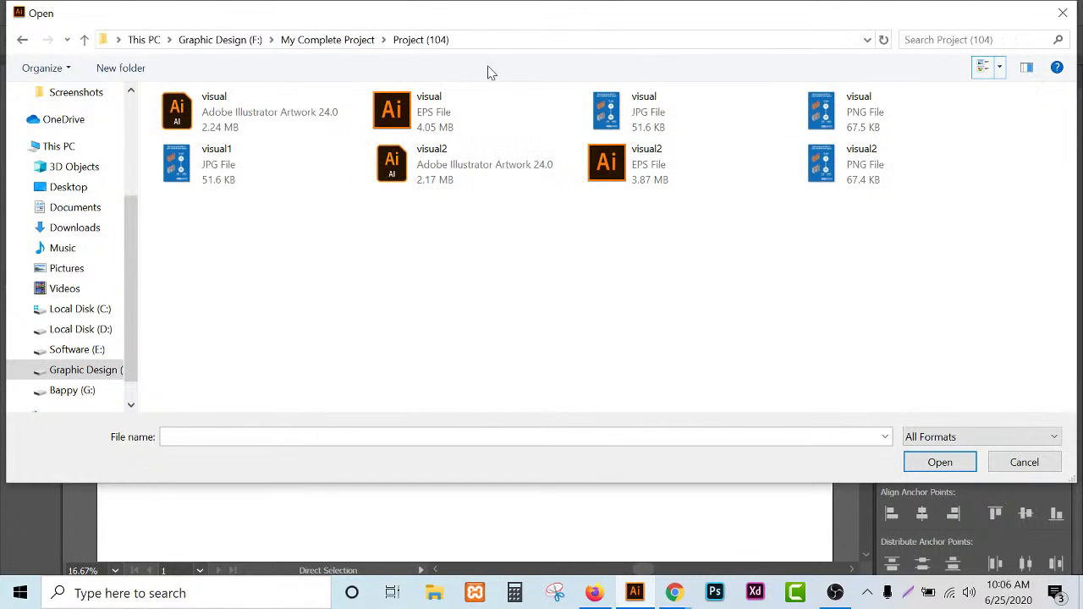
left_click(342, 41)
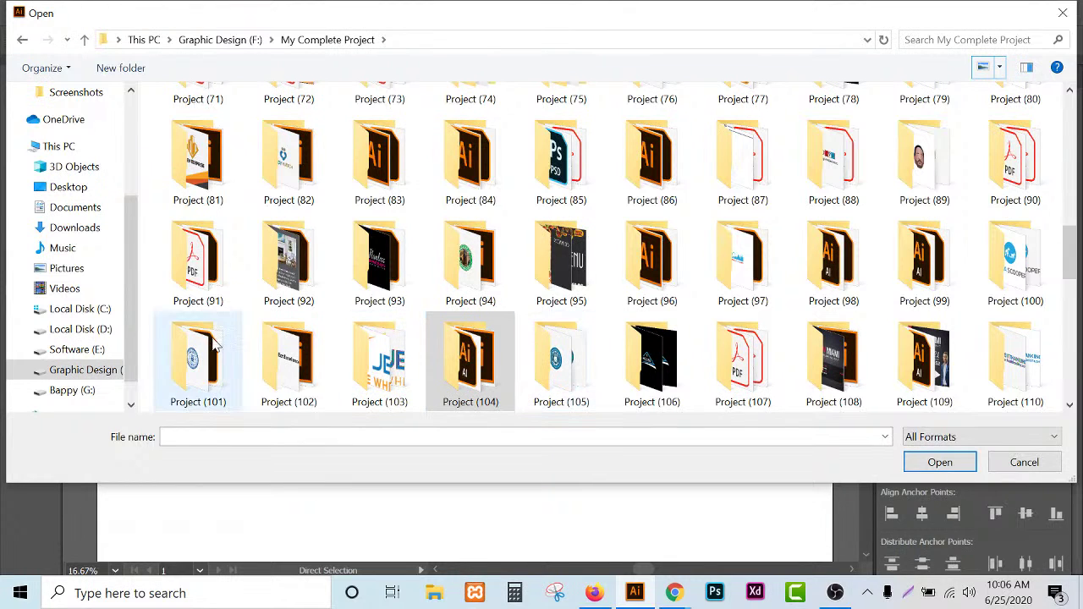
left_click(211, 292)
double_click(211, 293)
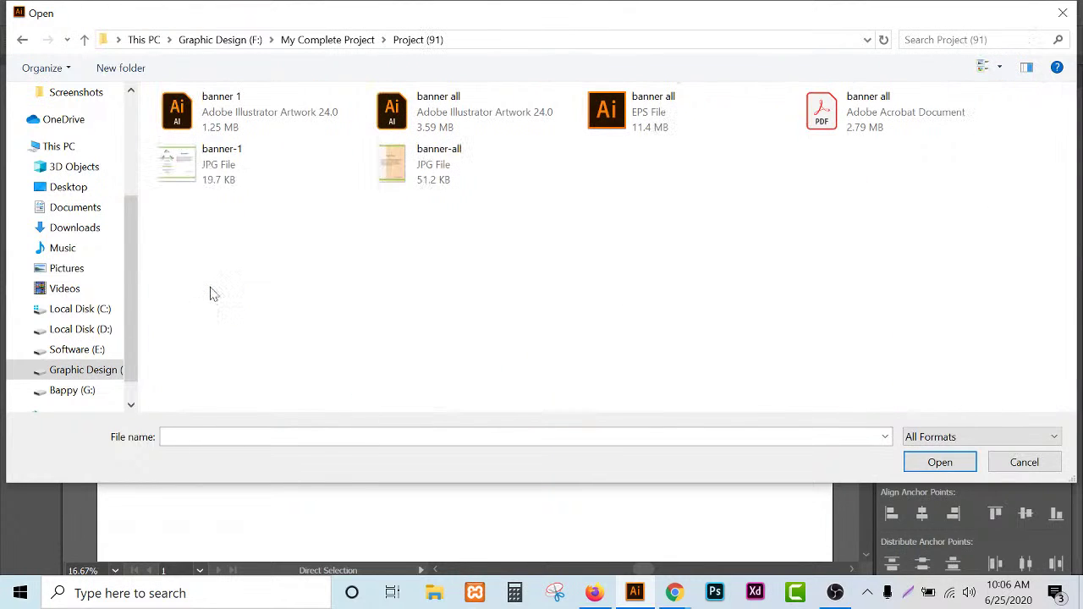
left_click(339, 40)
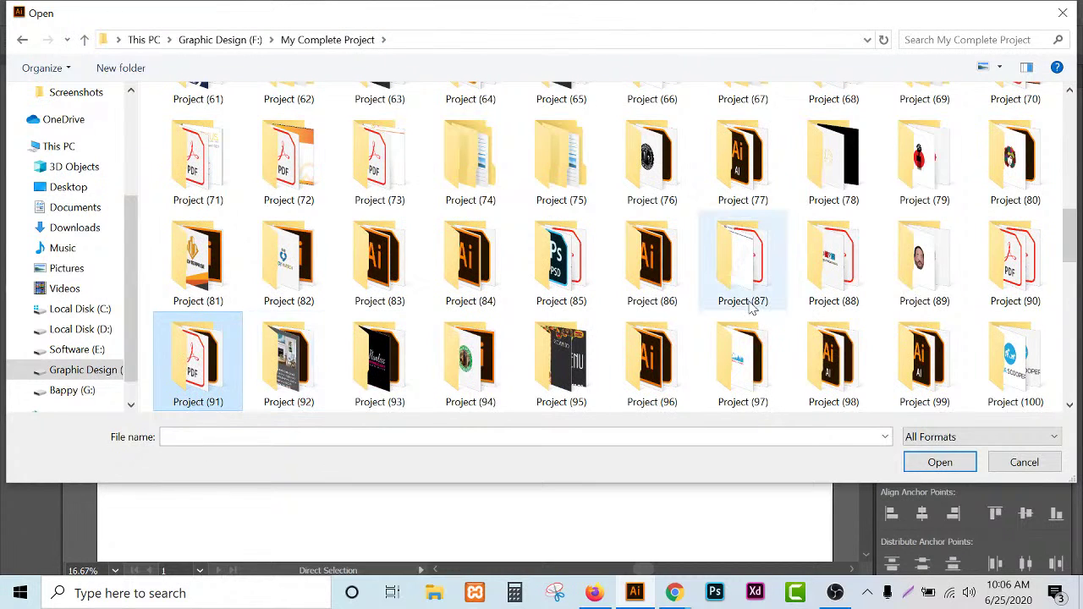
- Check the files in Project (87), shown as tiles, and in Project (85), returning to My Complete Project after each
double_click(763, 285)
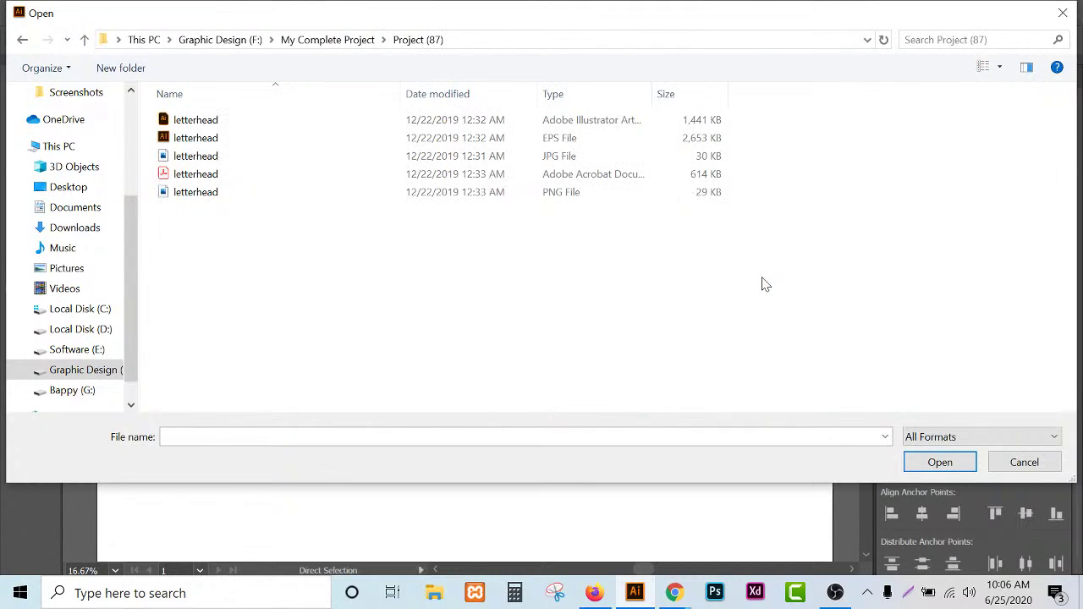
left_click(981, 67)
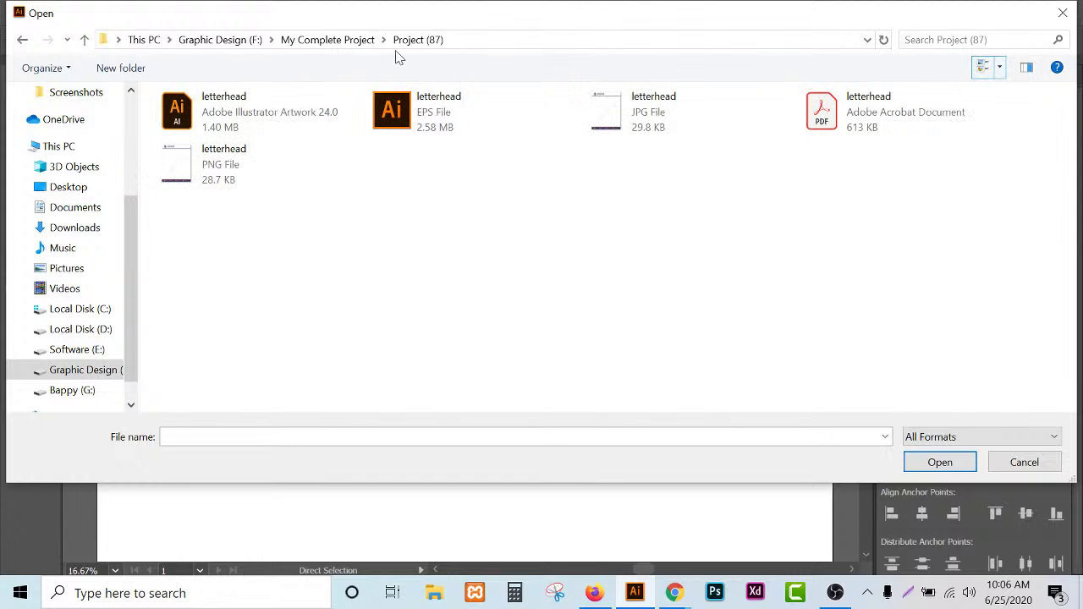
left_click(349, 42)
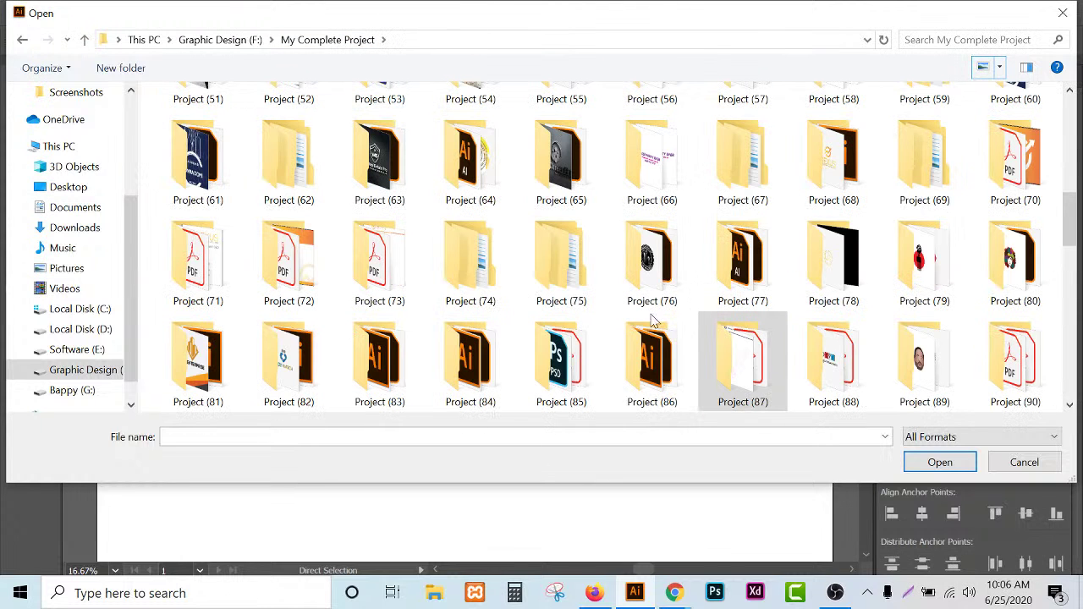
left_click(572, 354)
double_click(573, 354)
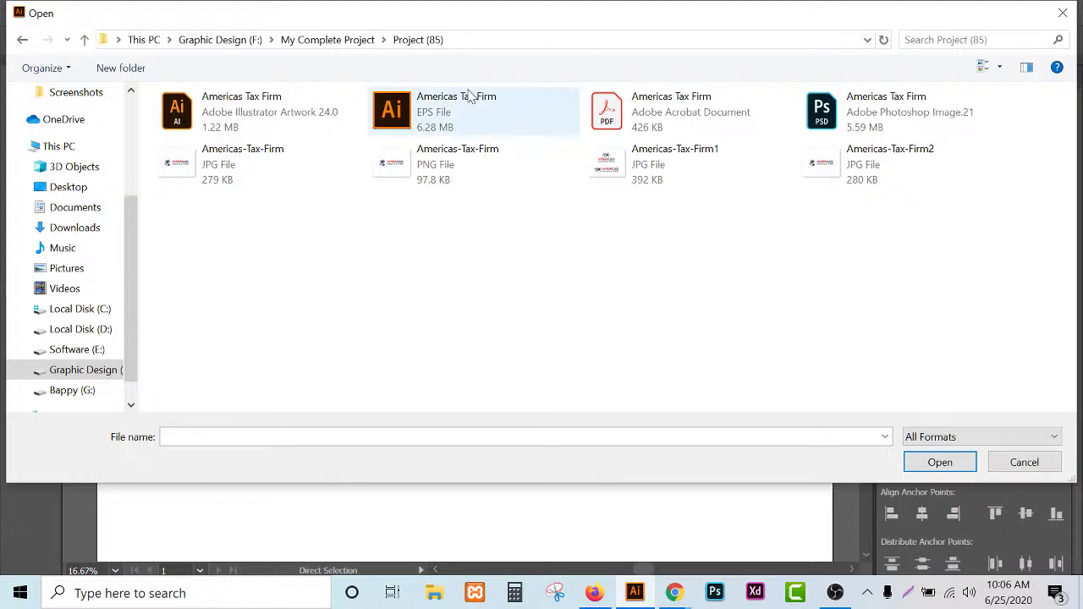
left_click(348, 43)
- Open the Project (84) folder to examine its files
scroll(611, 301, "down", 2)
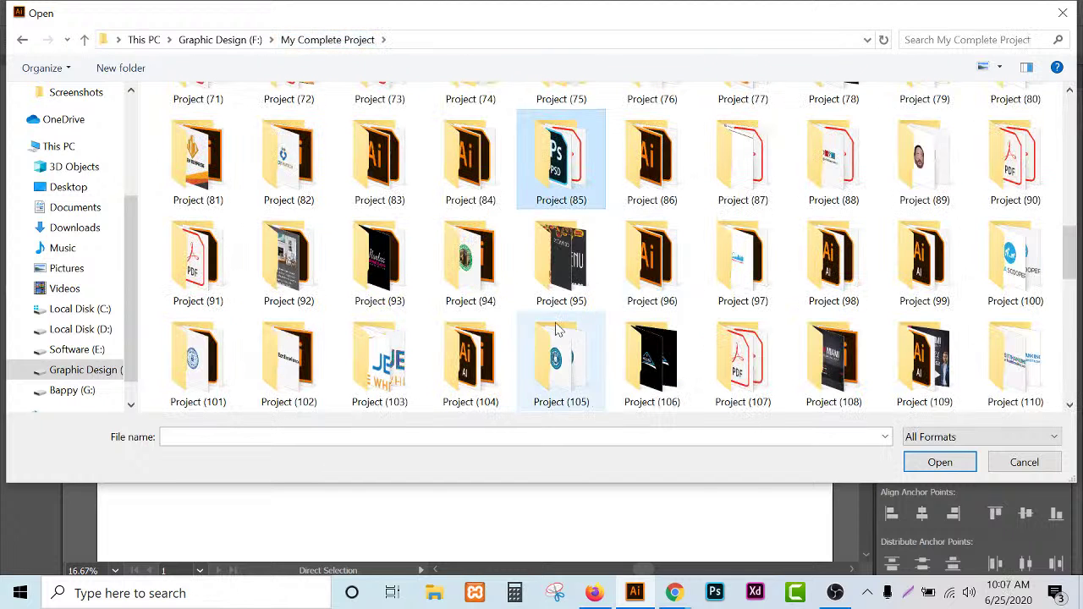
left_click(463, 173)
double_click(464, 174)
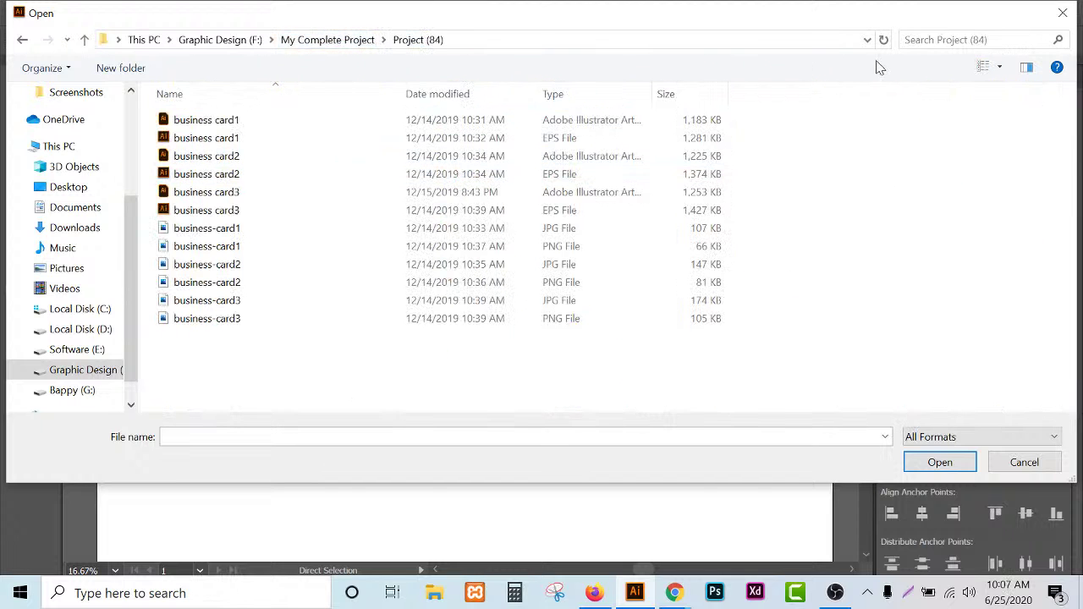
- Leave the Project (84) folder for My Complete Project and open mathsup.ai from the Project (123) folder
left_click(984, 67)
left_click(350, 44)
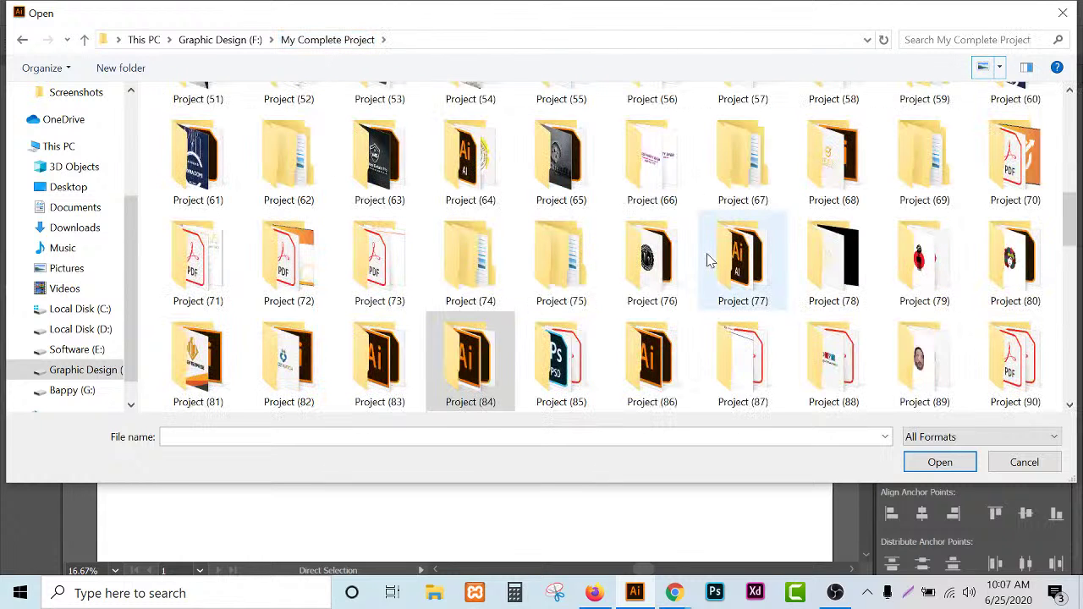
scroll(709, 261, "down", 2)
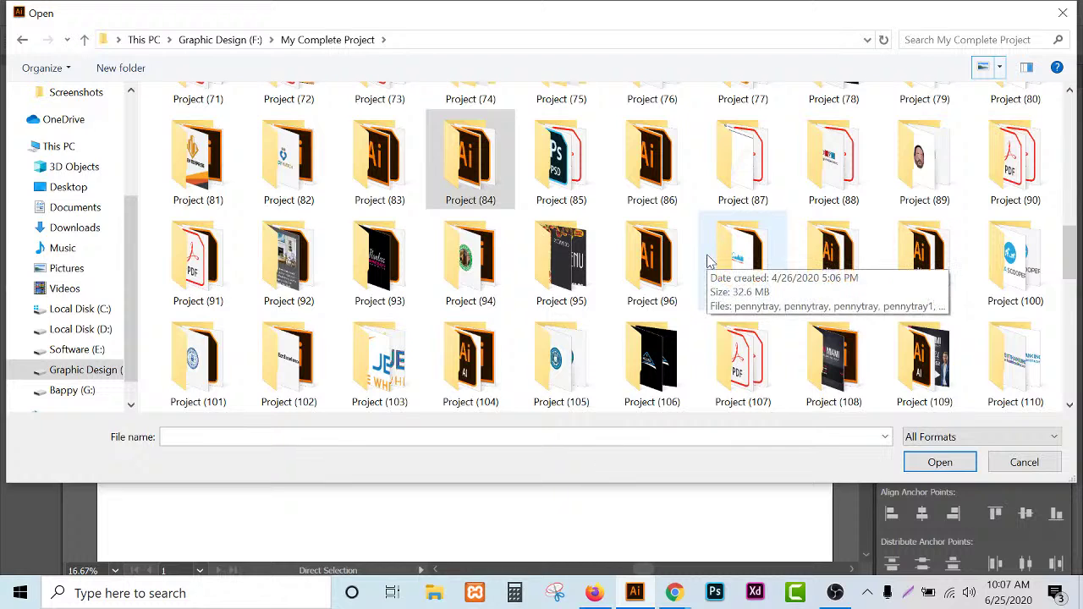
scroll(709, 261, "down", 2)
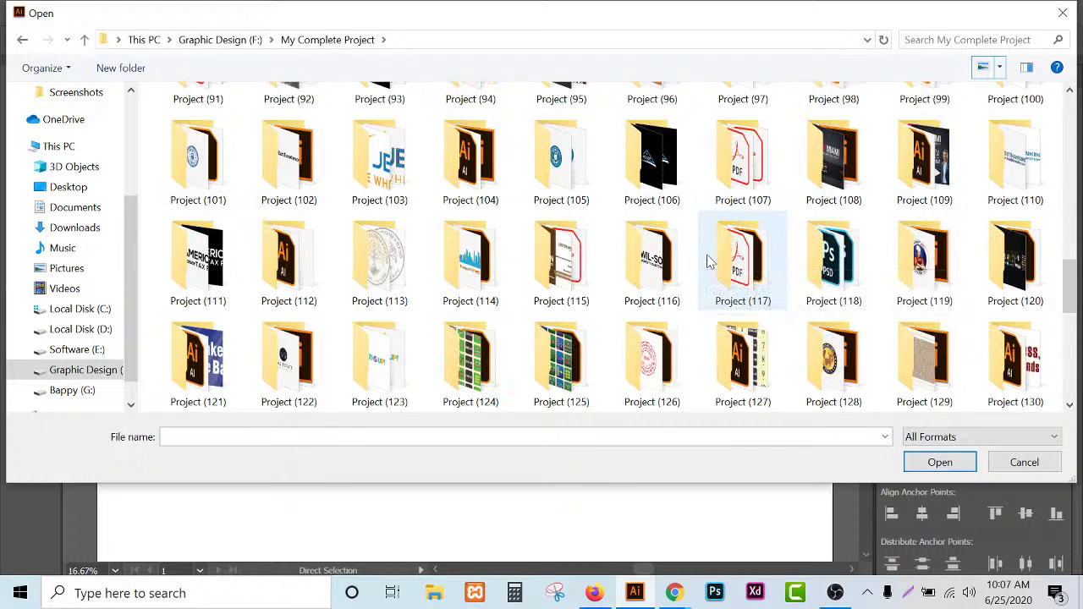
double_click(412, 380)
double_click(203, 151)
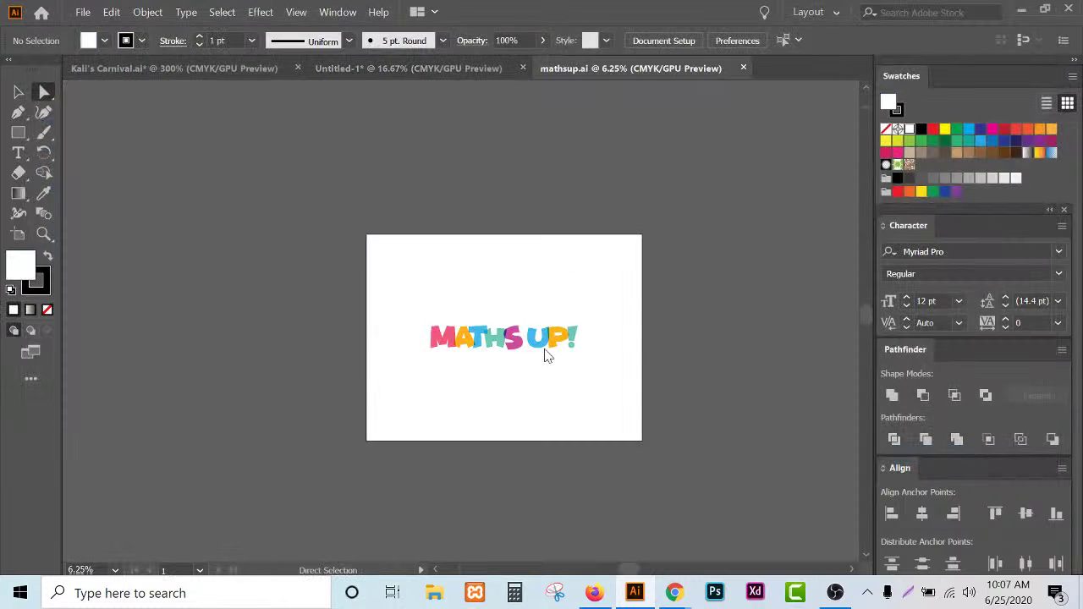
- Examine the MATHS UP! artwork, selecting and deselecting the grouped lettering to inspect its multicoloured, overlapping letters
scroll(491, 323, "up", 2)
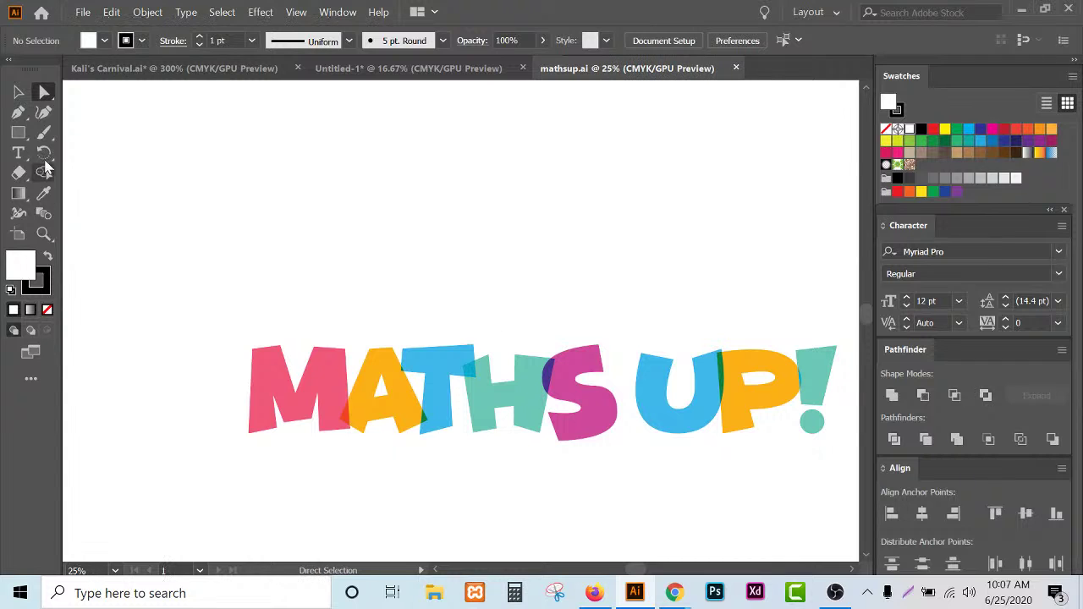
left_click(18, 92)
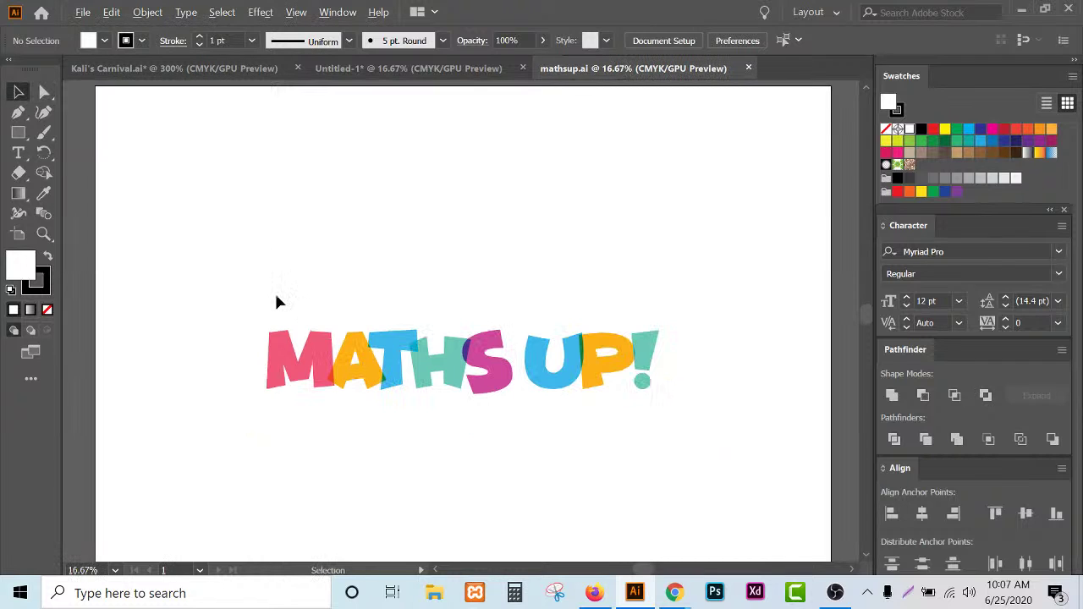
left_click_drag(230, 276, 745, 457)
left_click(430, 299)
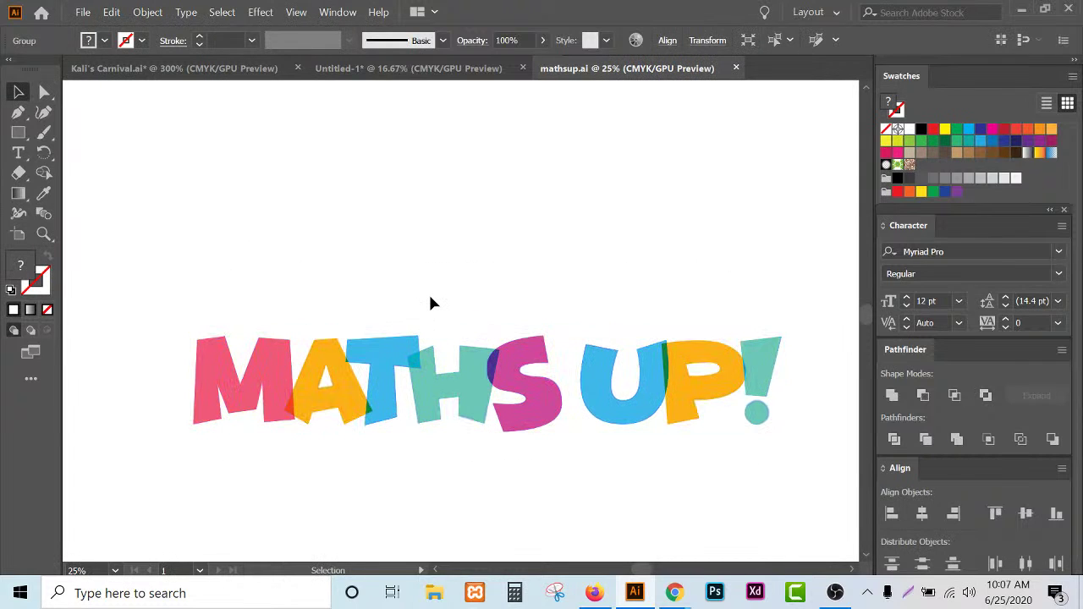
scroll(431, 298, "down", 2)
scroll(431, 298, "up", 1)
scroll(430, 298, "up", 1)
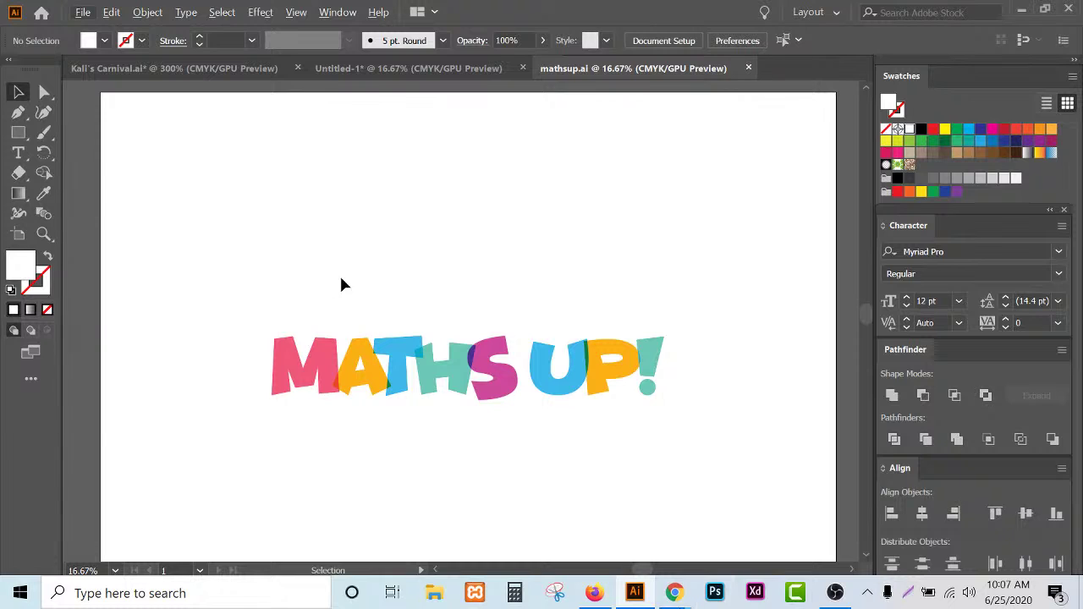
left_click_drag(241, 308, 696, 409)
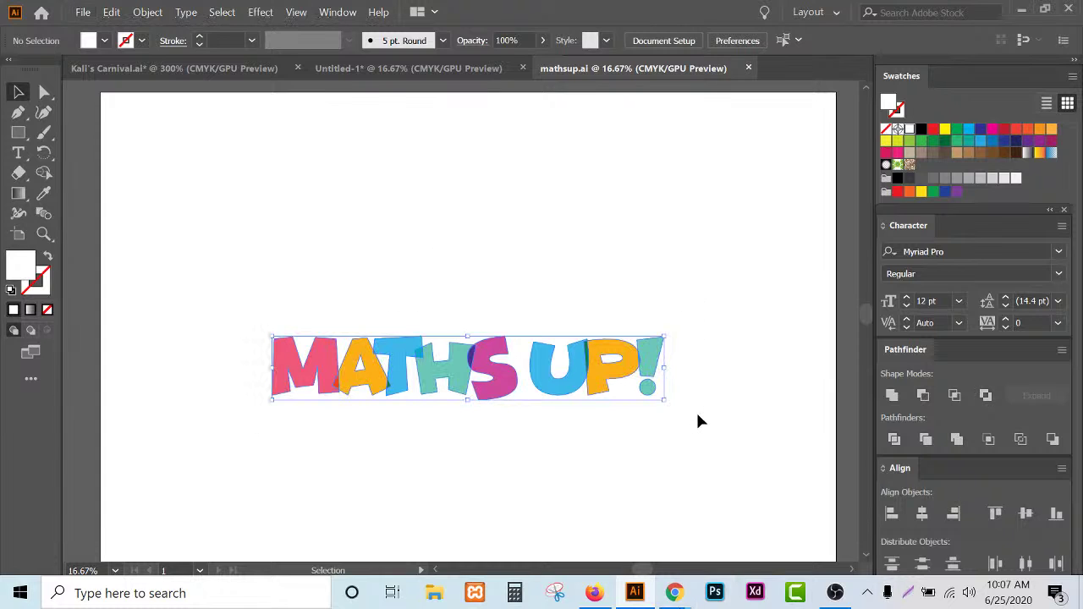
key("ctrl+h")
left_click(544, 458)
scroll(427, 313, "up", 2)
scroll(427, 314, "down", 1)
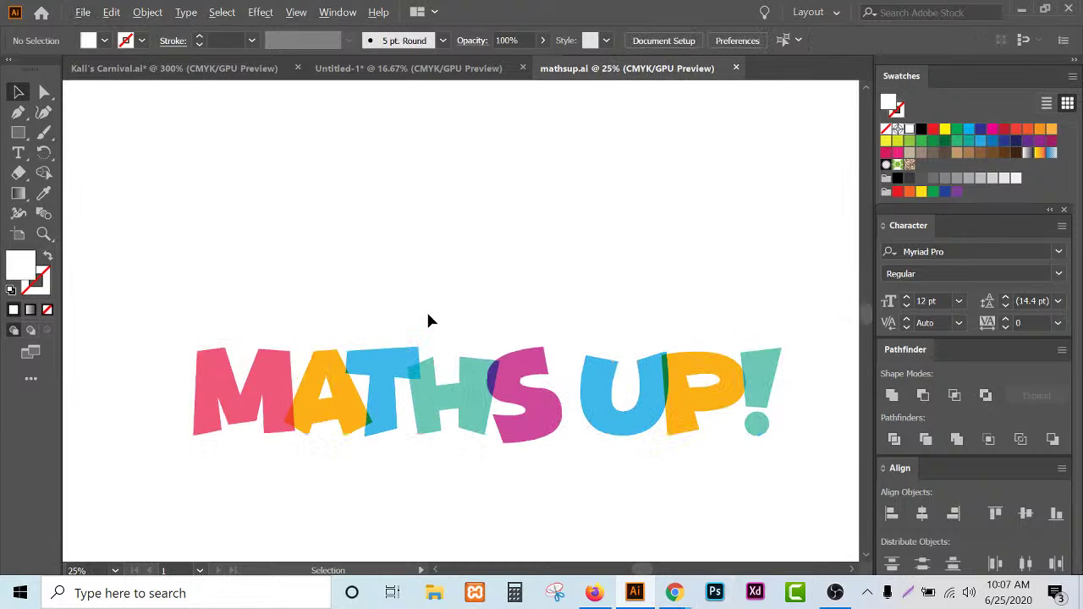
left_click_drag(265, 252, 419, 400)
left_click(440, 282)
- Switch to the Google Meet call, admit the waiting participant, and return to the mathsup.ai document in Illustrator
mouse_move(674, 592)
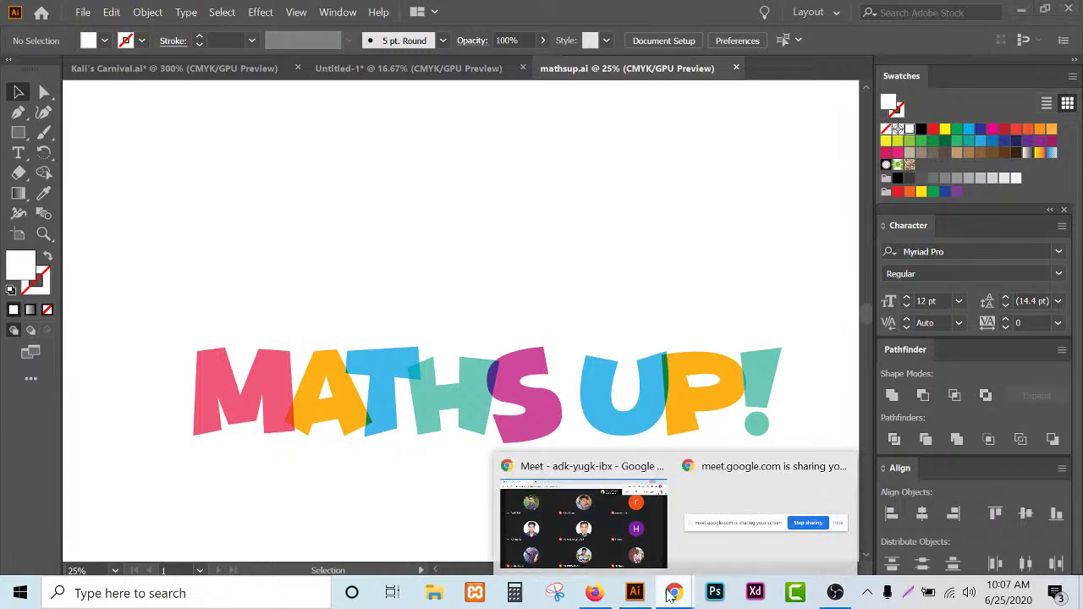
left_click(639, 526)
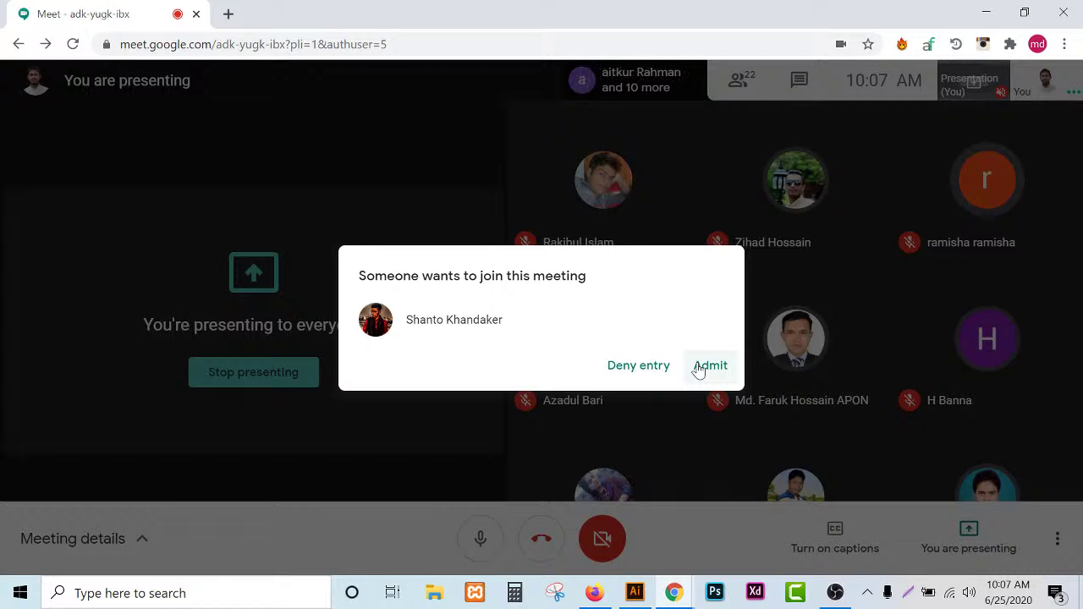
left_click(709, 367)
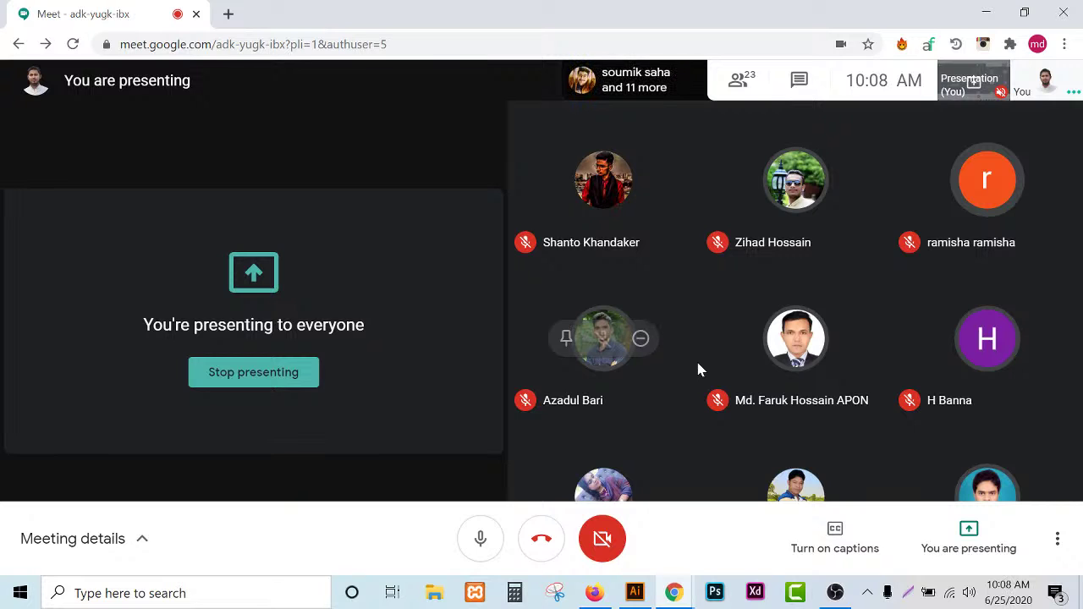
left_click(983, 9)
- Examine the differently coloured overlap areas between the letters of MATHS, especially where M meets A and A meets T
scroll(449, 324, "down", 1)
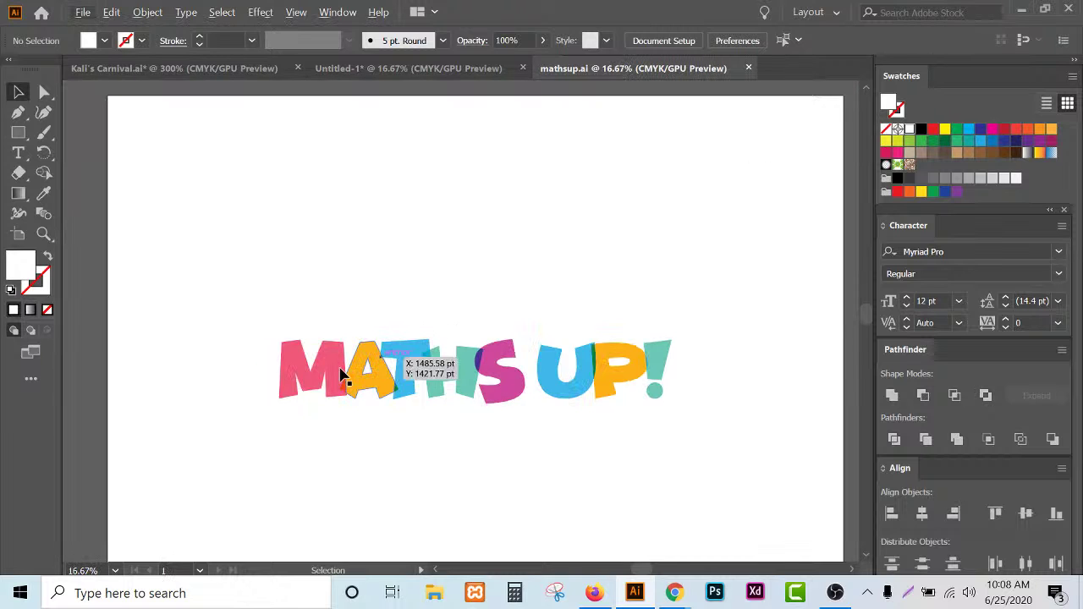
scroll(347, 398, "up", 2)
scroll(347, 432, "up", 4)
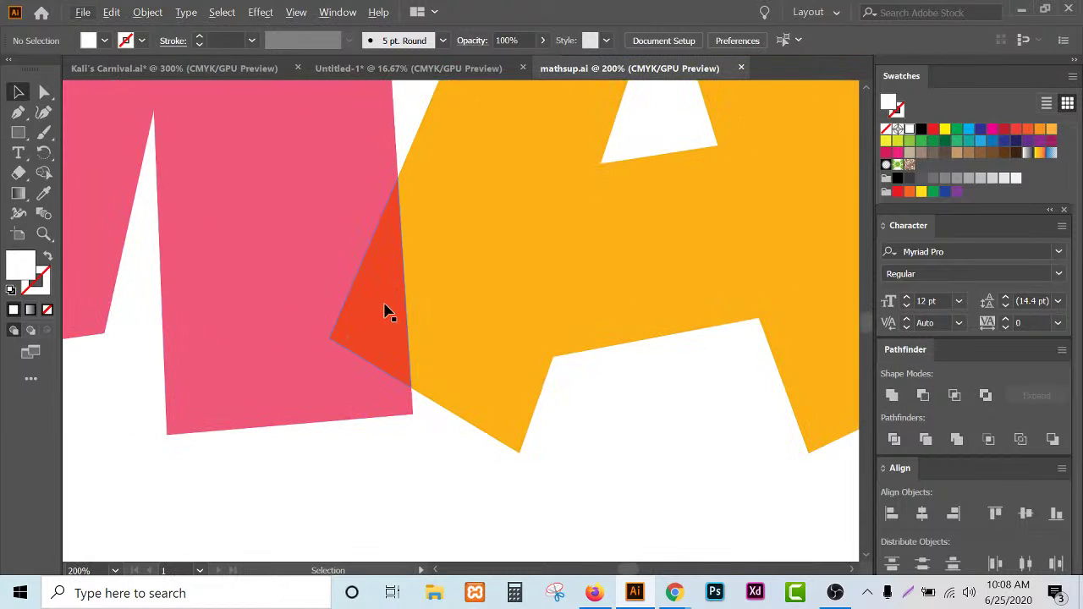
scroll(310, 379, "down", 5)
scroll(308, 385, "up", 3)
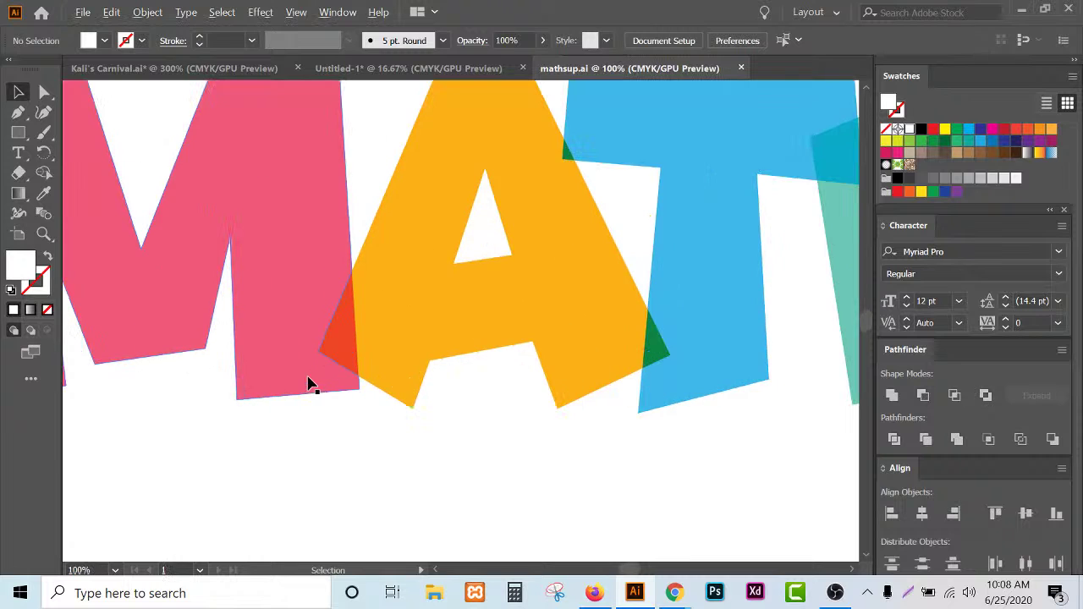
scroll(309, 385, "down", 3)
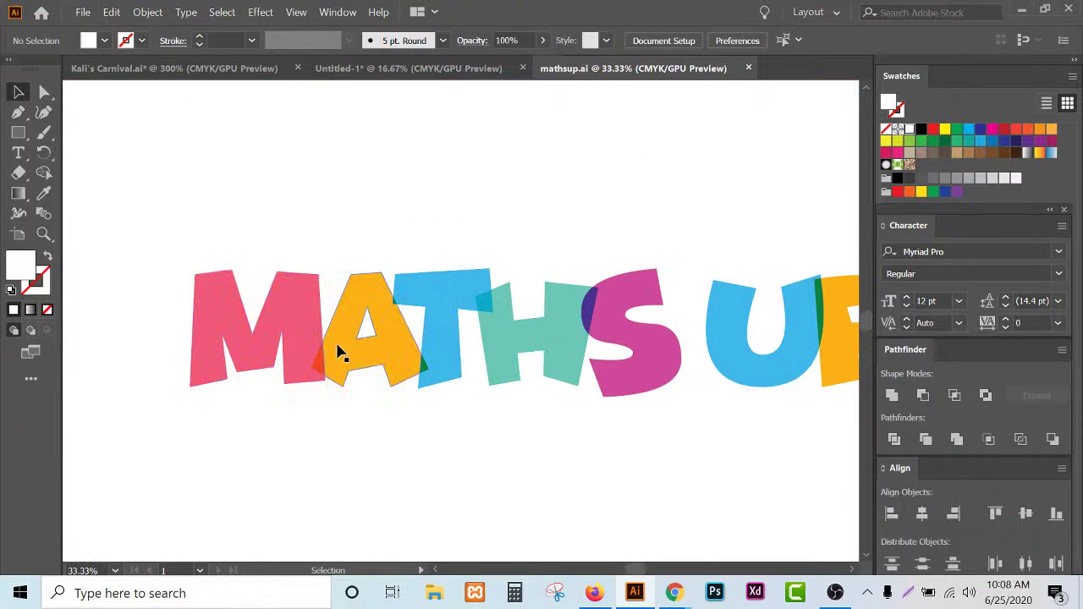
scroll(321, 371, "up", 3)
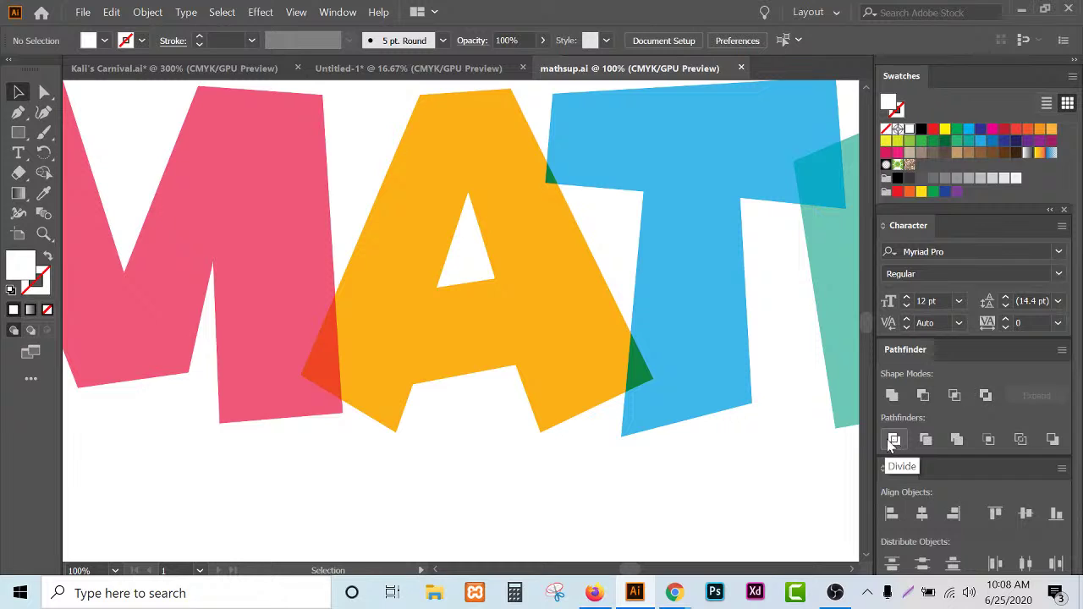
scroll(242, 375, "down", 2)
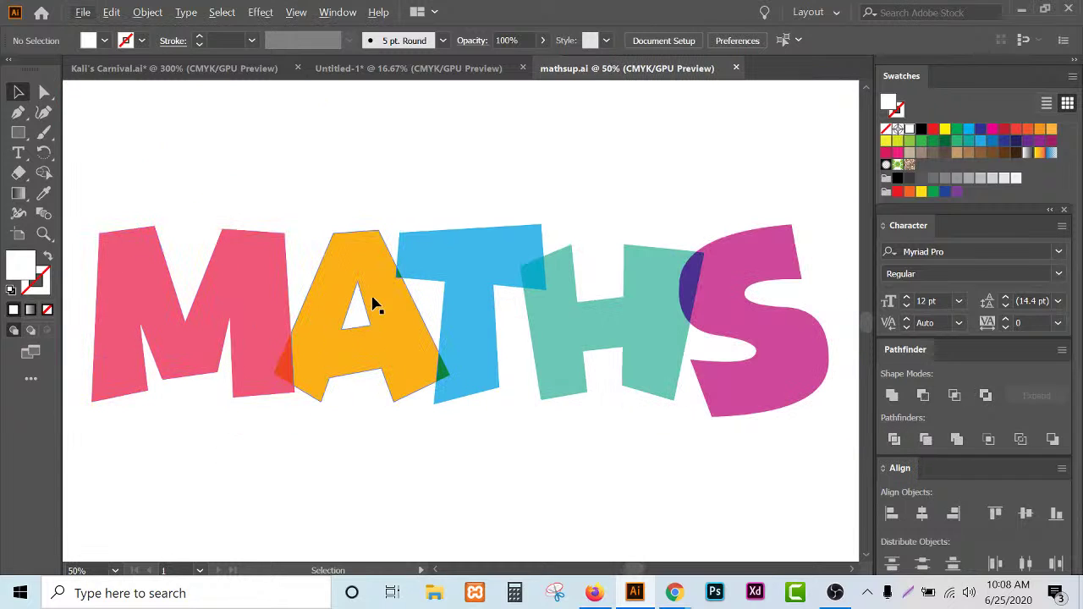
scroll(372, 306, "down", 1)
scroll(450, 331, "down", 3)
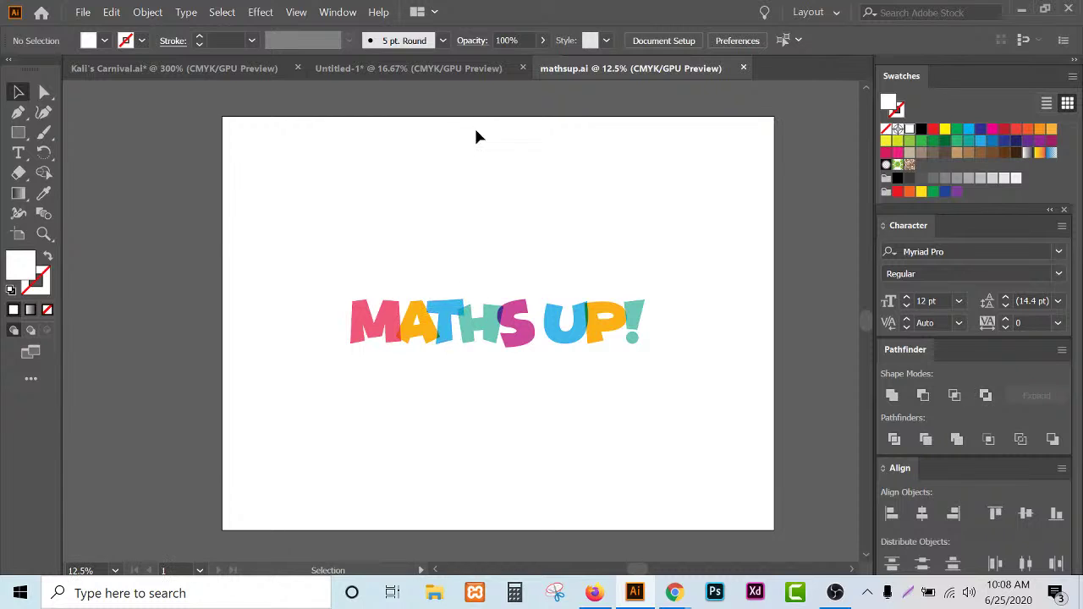
- In the Untitled-1 document, ungroup the warm-coloured LOREMIP lettering and clear the selection
left_click(438, 71)
scroll(570, 268, "down", 1)
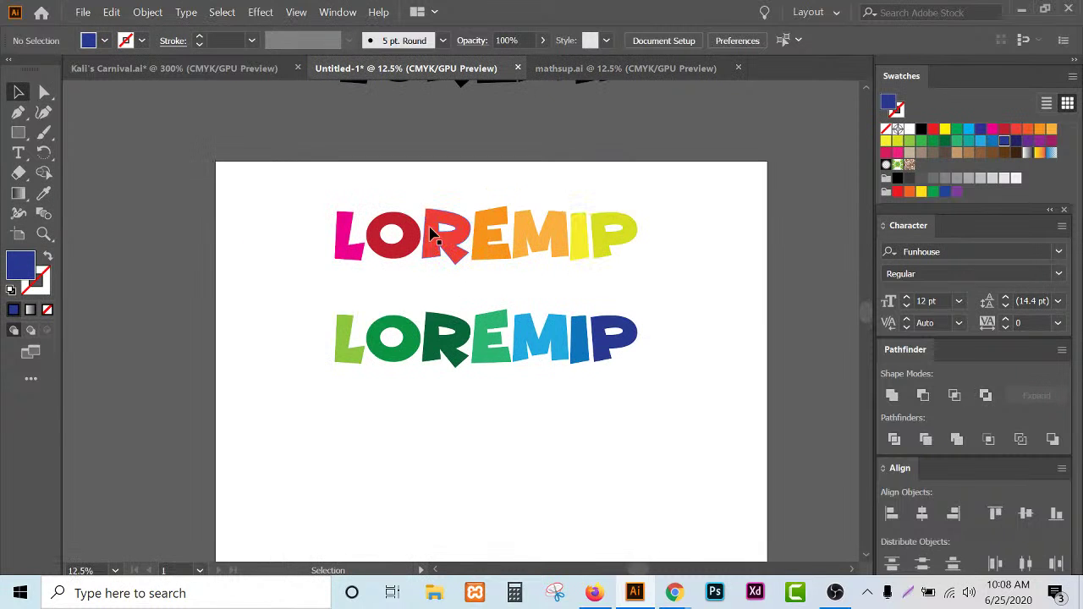
scroll(383, 242, "up", 3)
left_click(380, 258)
right_click(380, 260)
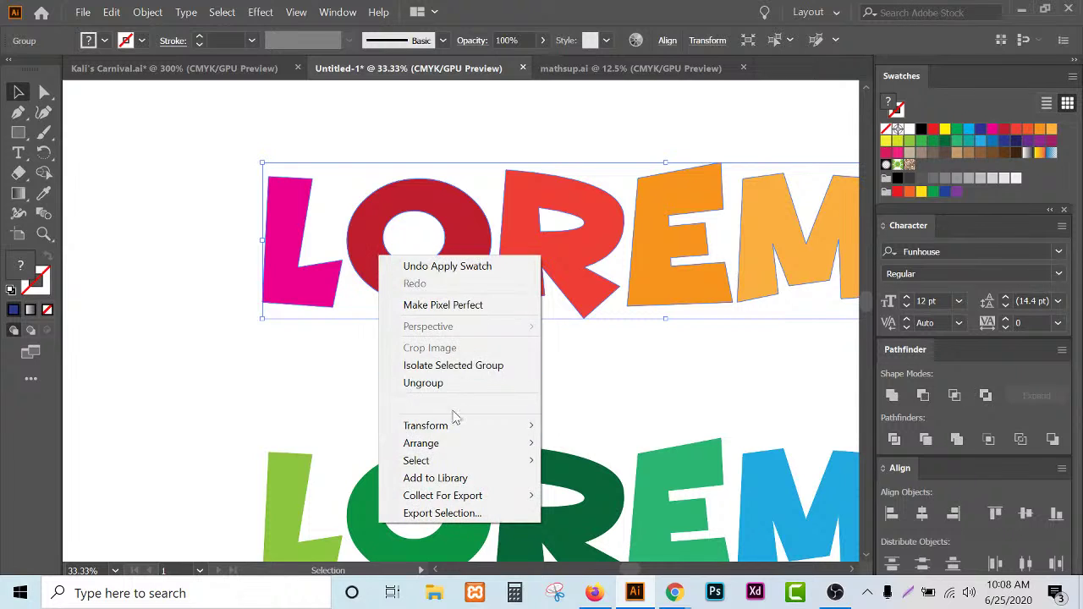
left_click(423, 383)
left_click(394, 331)
- Move the dark red O of the warm lettering against the foot of the pink L
scroll(367, 282, "up", 1)
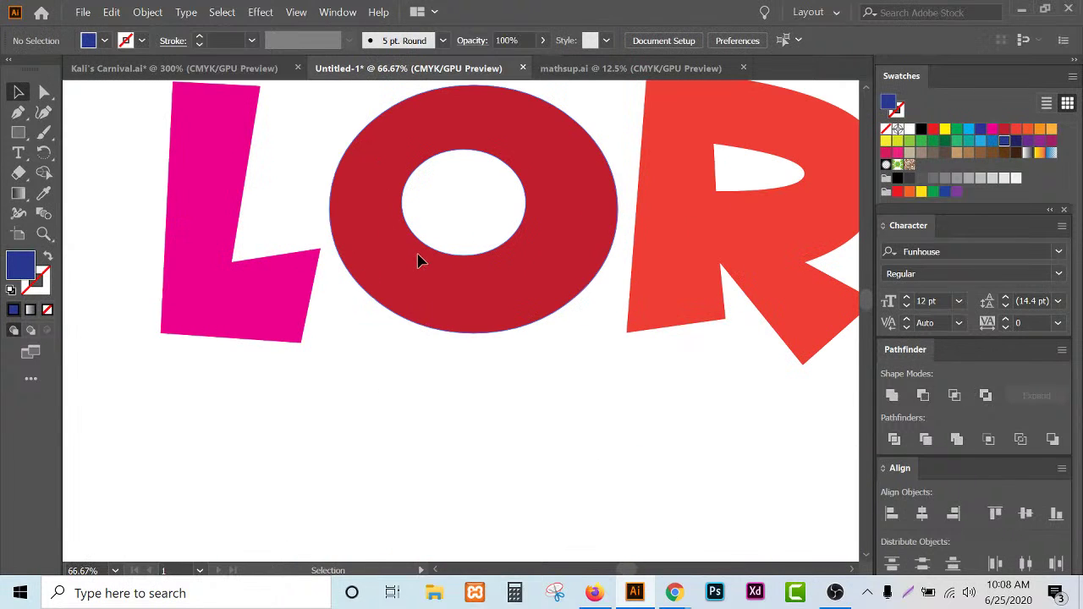
left_click_drag(418, 259, 394, 265)
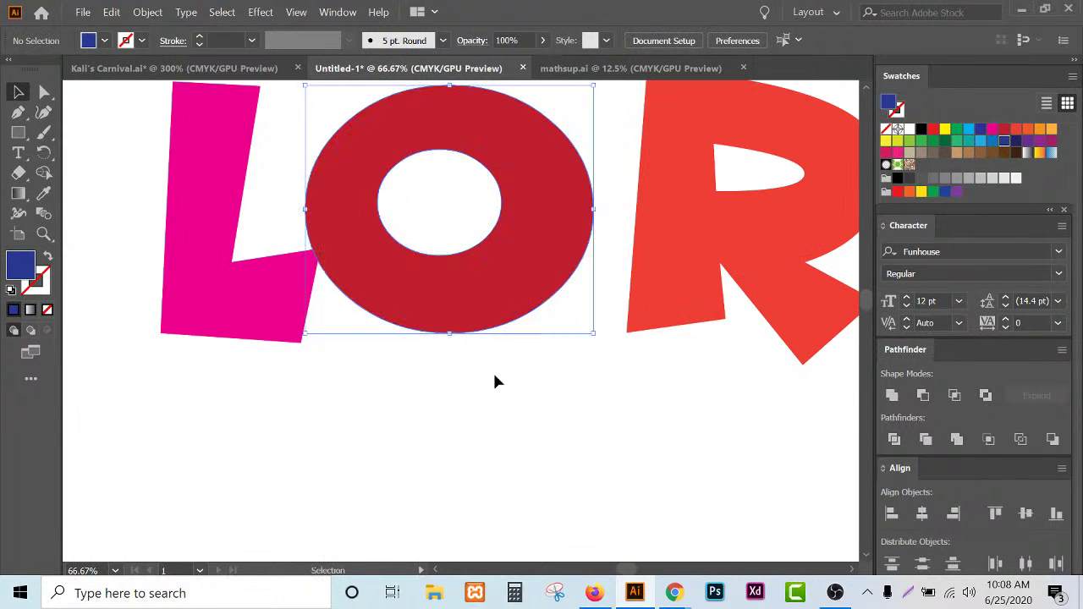
left_click(494, 376)
- In mathsup.ai, inspect the red overlap between the pink M and the orange A up close
left_click(619, 68)
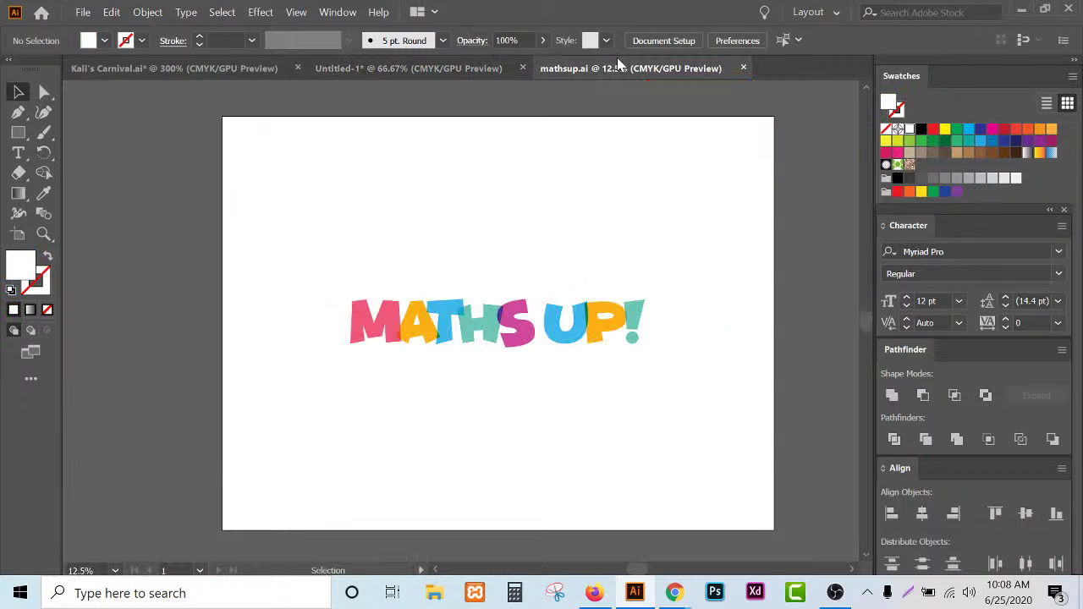
scroll(389, 329, "up", 5)
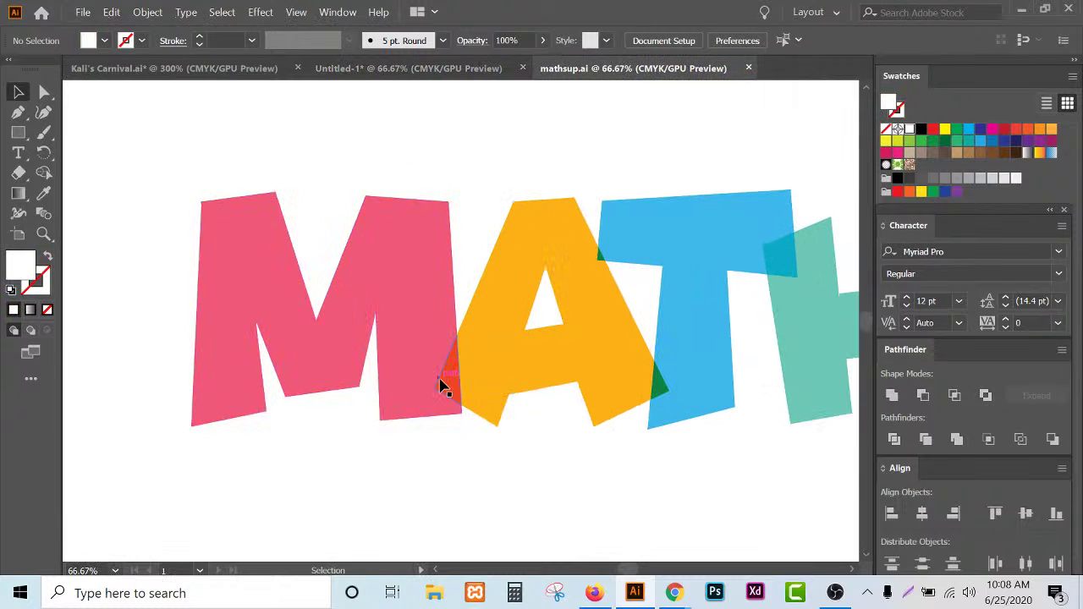
scroll(500, 394, "up", 4)
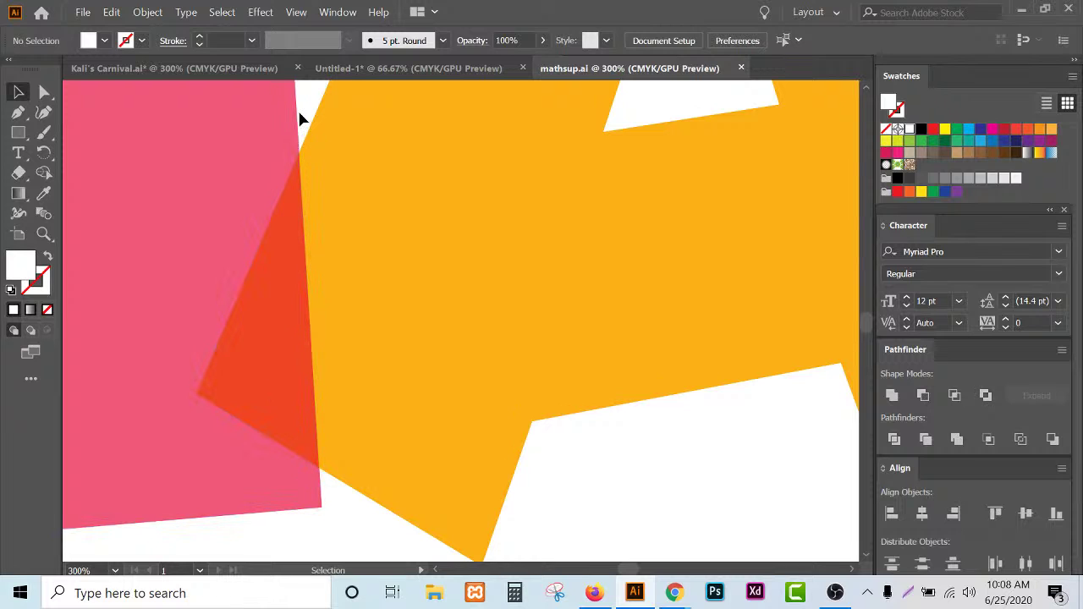
- Back in Untitled-1, nudge the dark red O slightly further over the foot of the pink L
left_click(366, 65)
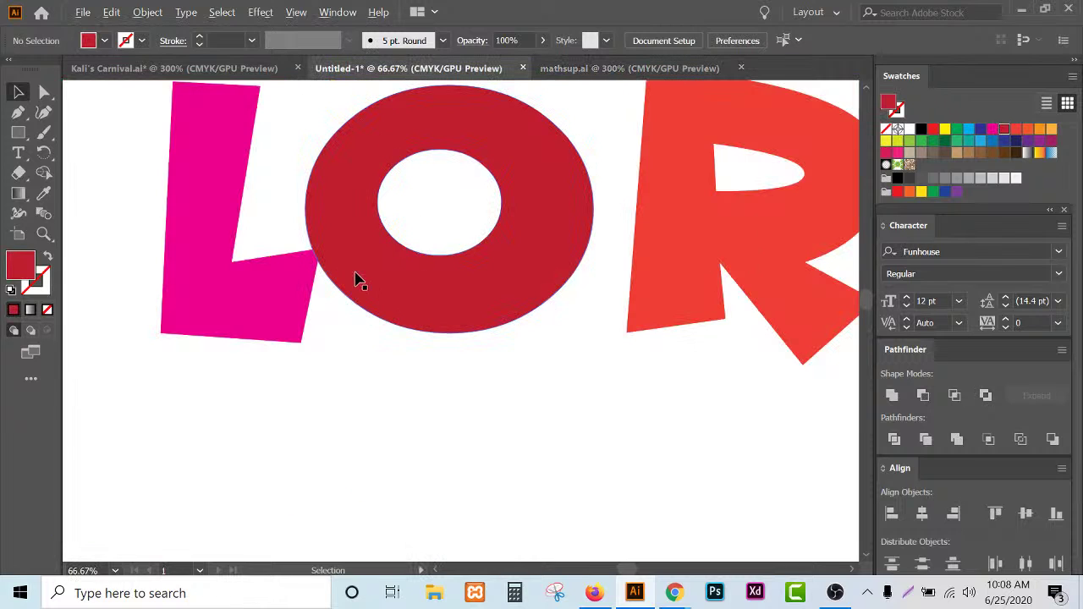
scroll(355, 280, "up", 3)
left_click_drag(437, 261, 428, 259)
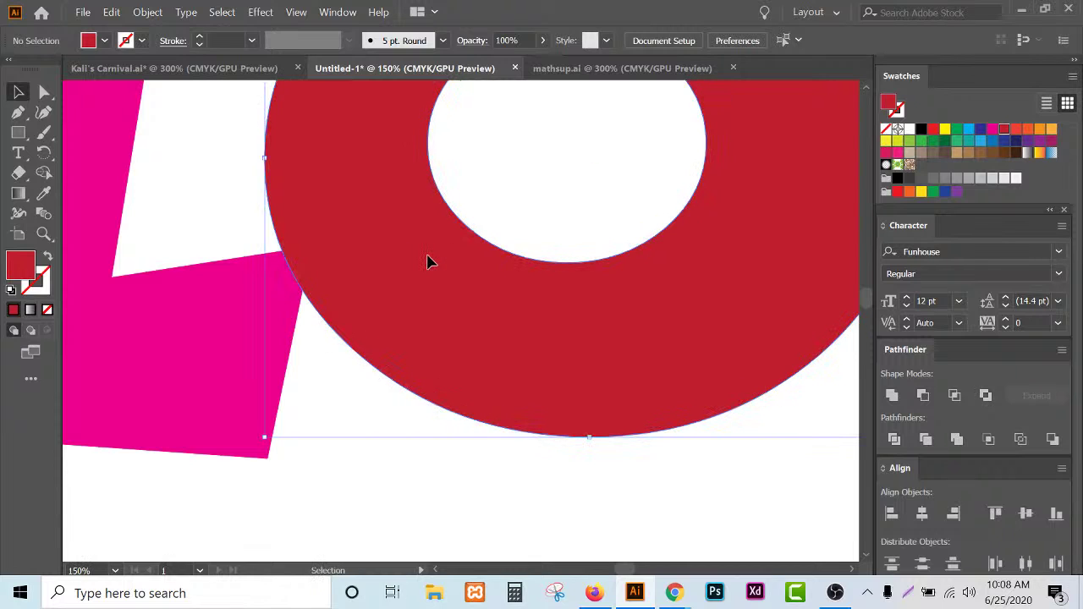
- Move the R, E and M of the warm lettering towards the O so each letter slightly overlaps the one before it
scroll(435, 259, "down", 3)
left_click_drag(745, 181, 694, 181)
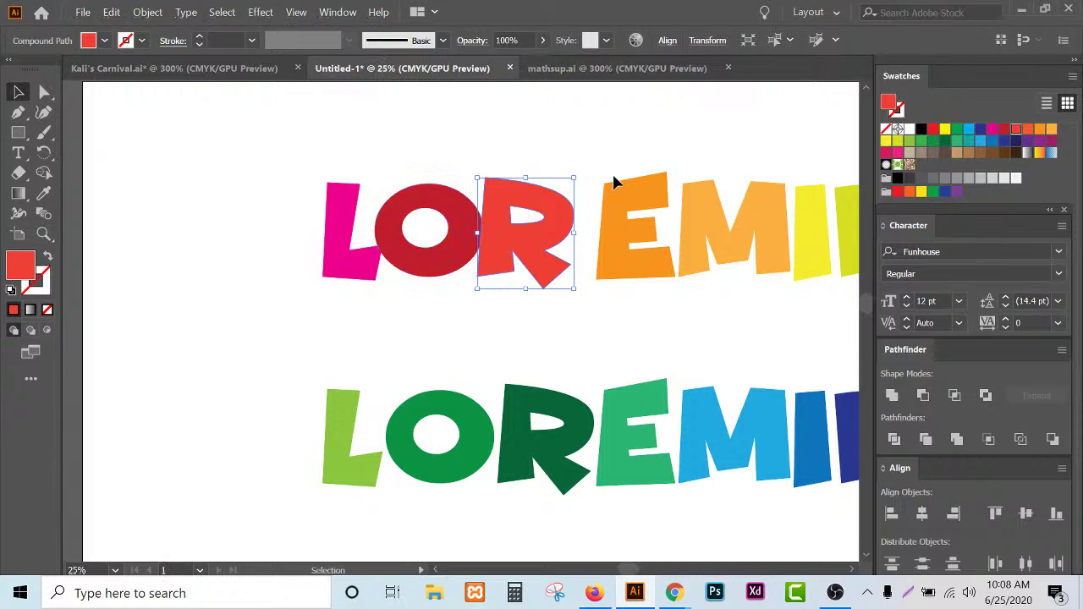
scroll(612, 172, "up", 3)
left_click_drag(625, 227, 542, 234)
scroll(542, 234, "down", 3)
left_click_drag(664, 252, 623, 251)
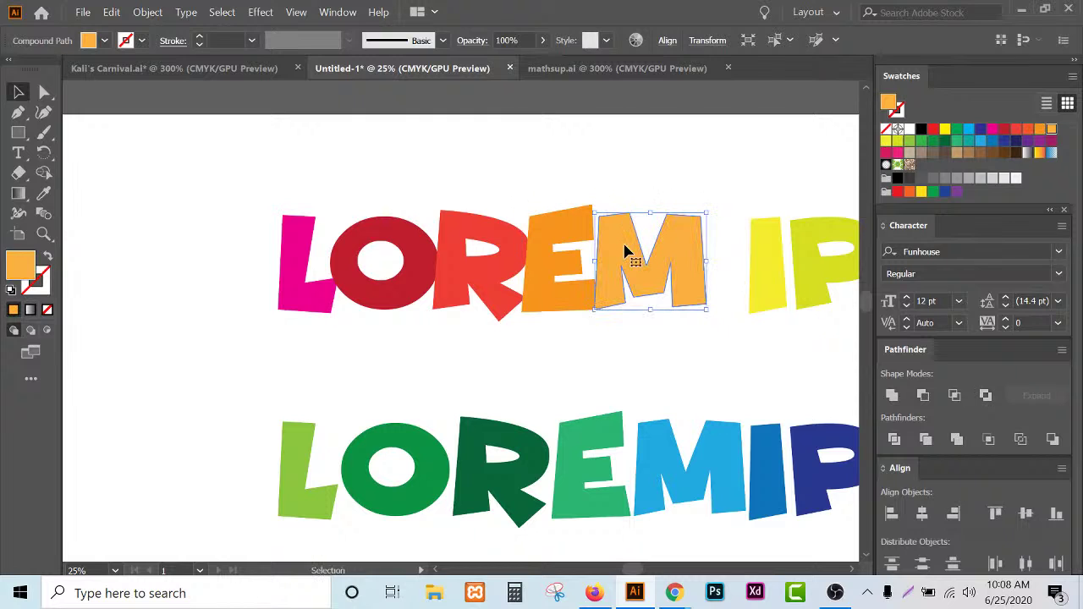
- Move the yellow I and lime P of the warm lettering close against the M
left_click_drag(756, 288, 713, 281)
left_click_drag(815, 283, 758, 274)
key("ctrl+minus")
key("ctrl+minus")
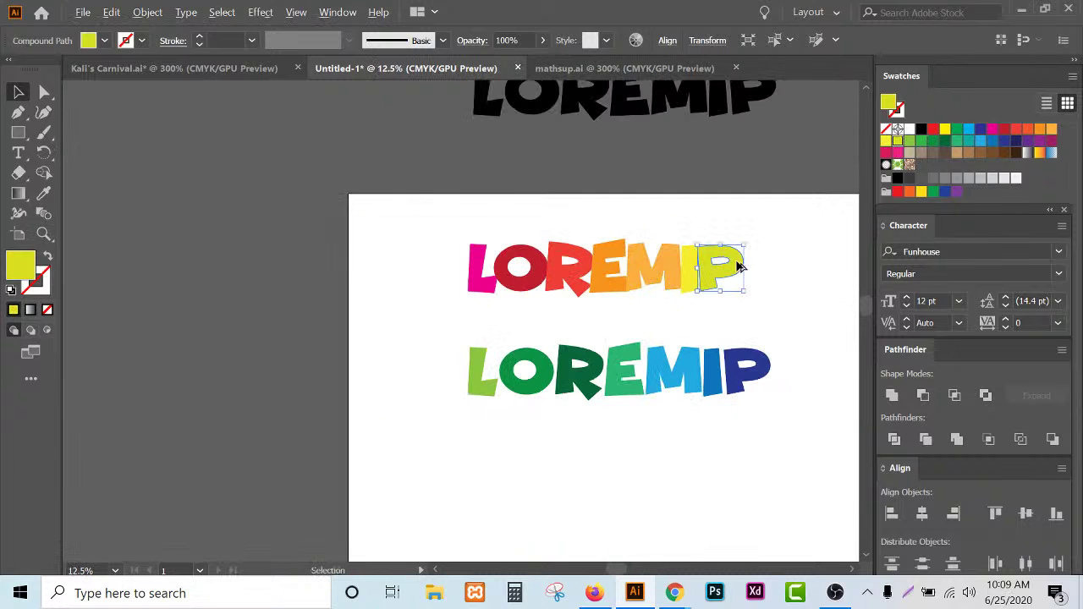
- Nudge the lime P and yellow I of the warm lettering slightly away from the M to loosen their spacing
scroll(739, 267, "up", 4)
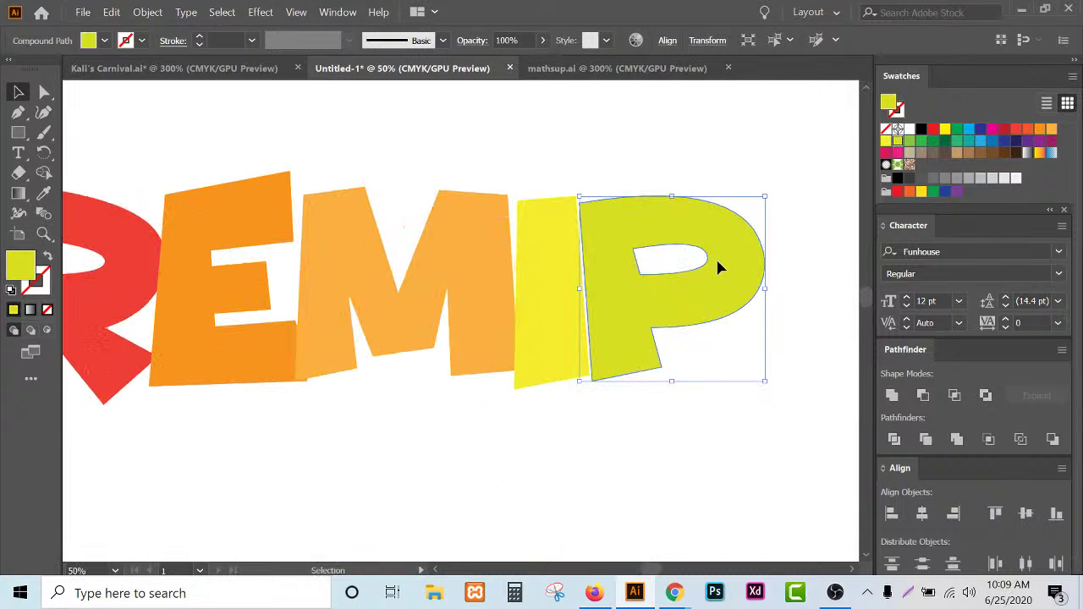
left_click_drag(718, 269, 737, 269)
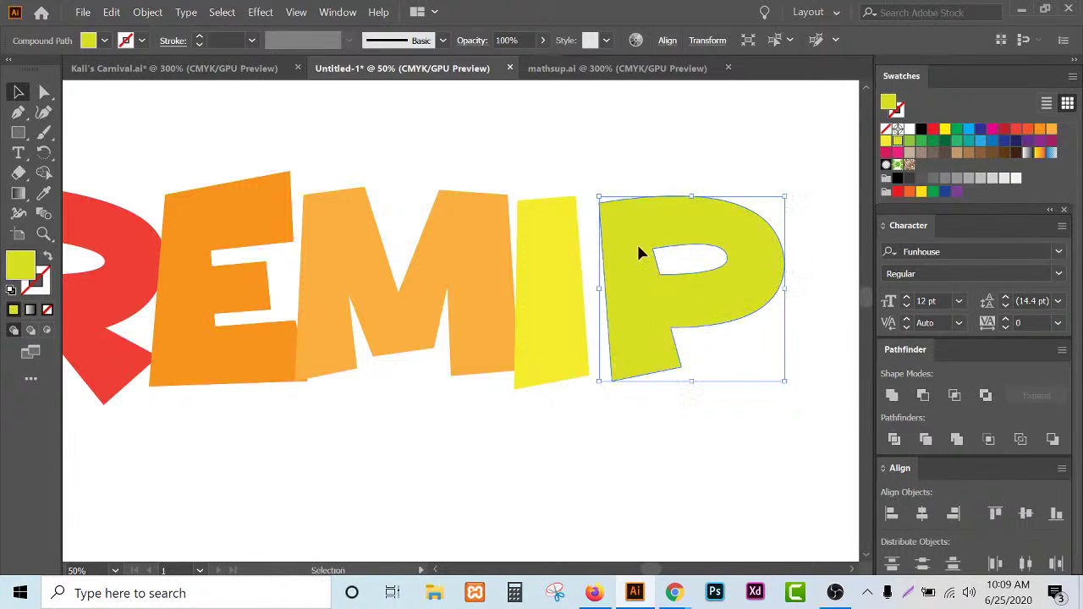
left_click_drag(581, 274, 587, 273)
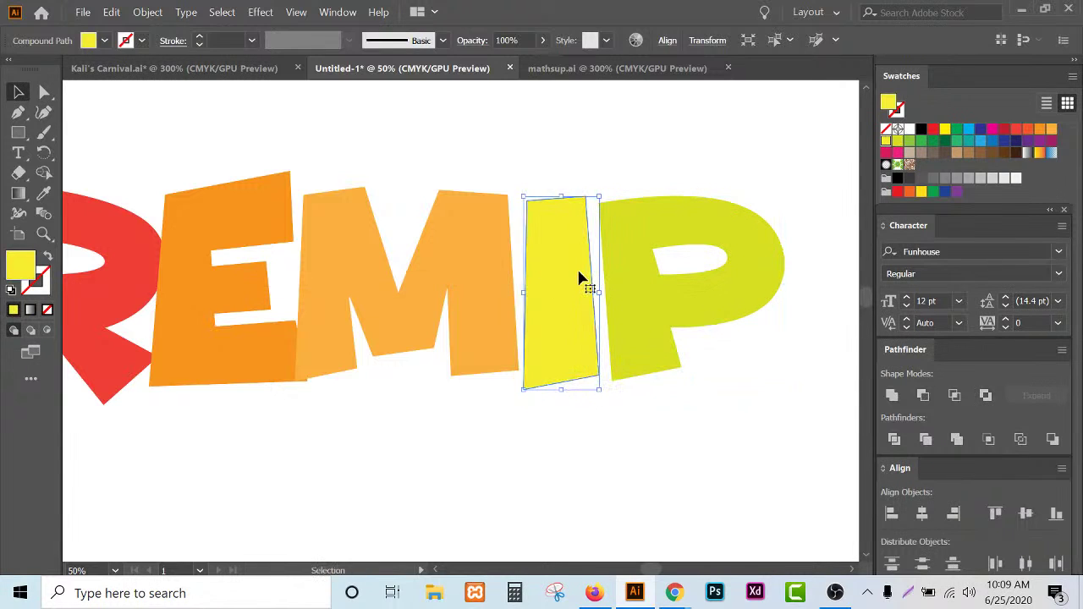
- Move the yellow I and lime P of the warm lettering together slightly further away from the M
left_click(637, 298, "shift")
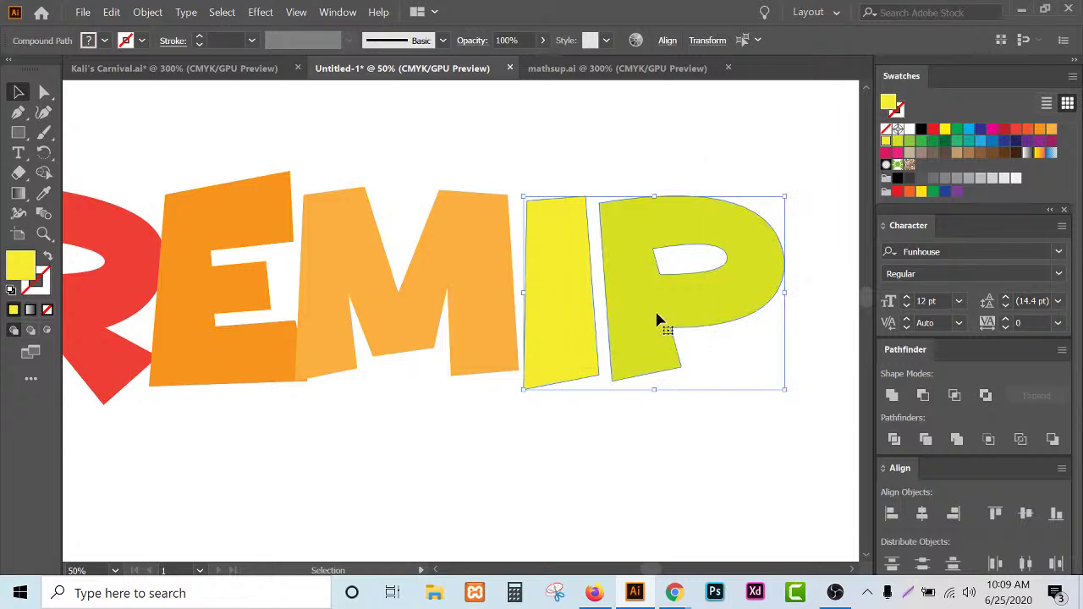
left_click_drag(637, 298, 652, 295)
left_click_drag(648, 218, 653, 215)
- Split all the warm-coloured LOREMIP letters into separate pieces at their overlaps with Pathfinder Divide
scroll(782, 312, "down", 2)
left_click_drag(157, 184, 643, 338)
scroll(250, 299, "up", 2)
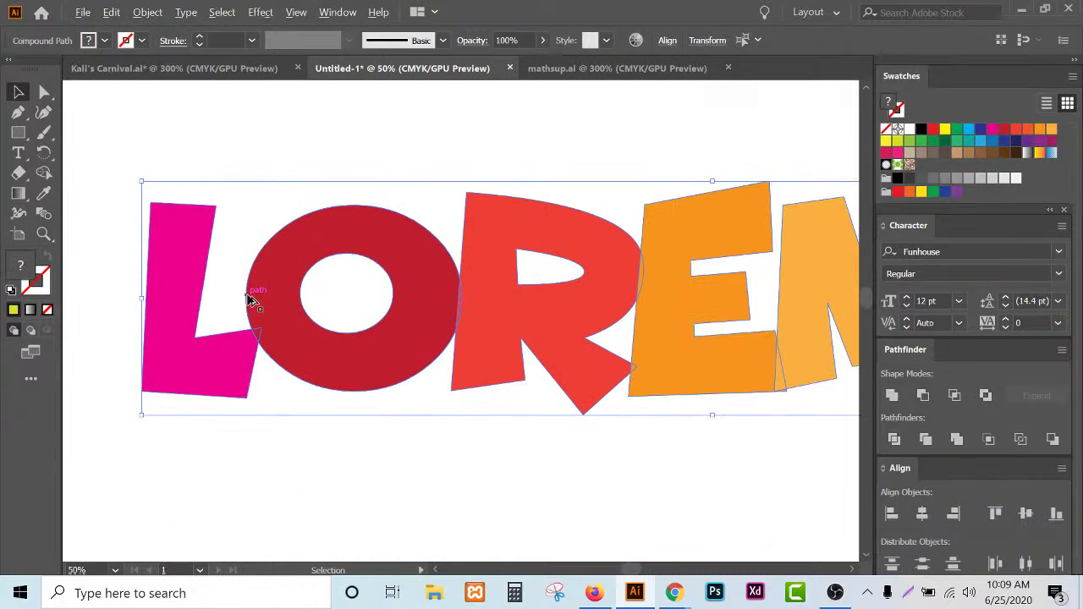
left_click(895, 439)
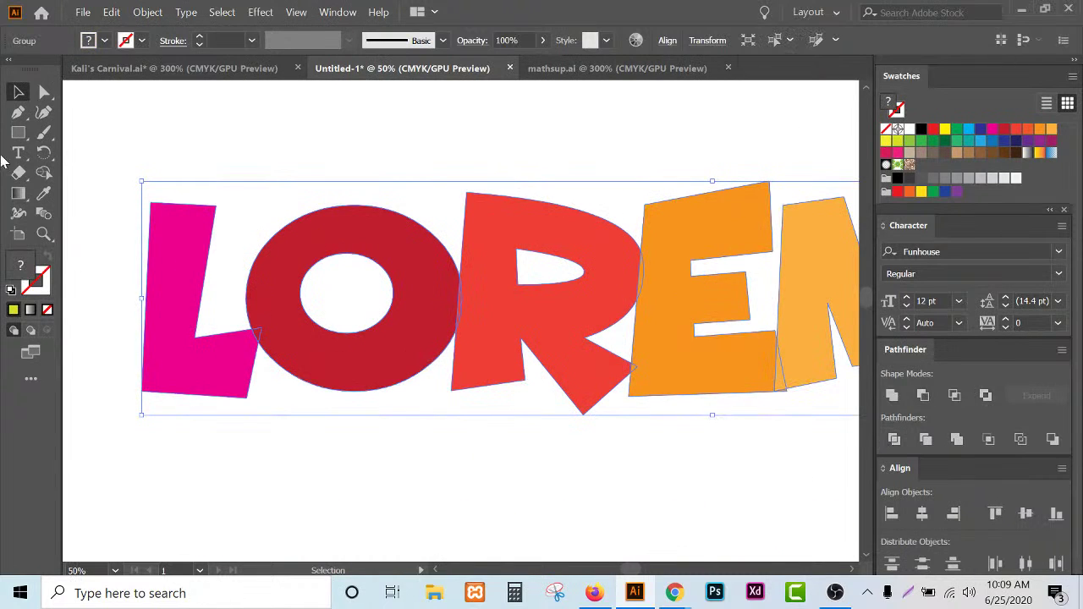
left_click(45, 93)
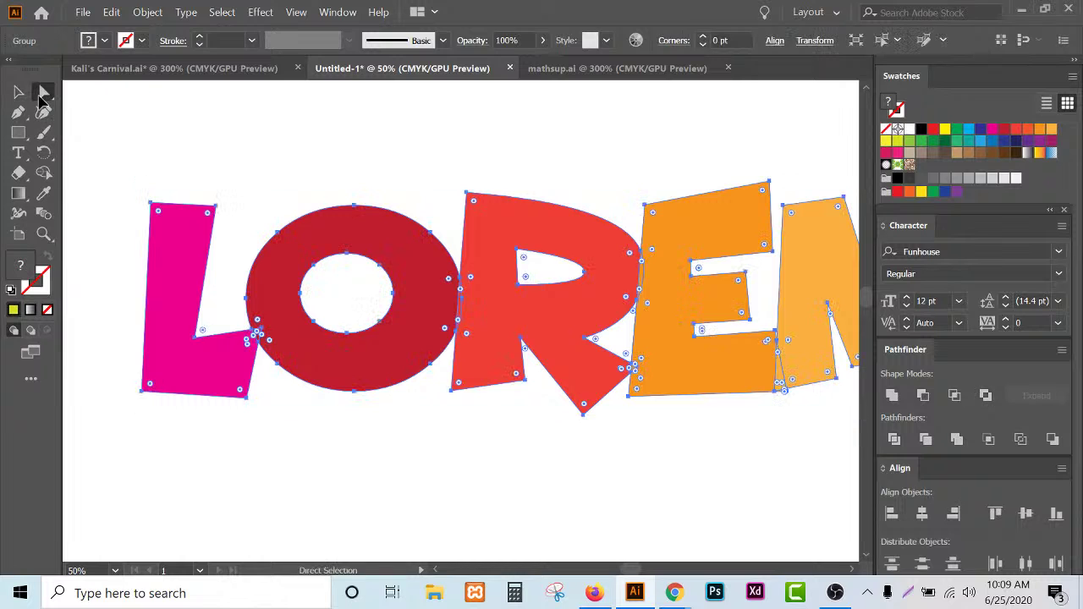
key("Return")
left_click(623, 424)
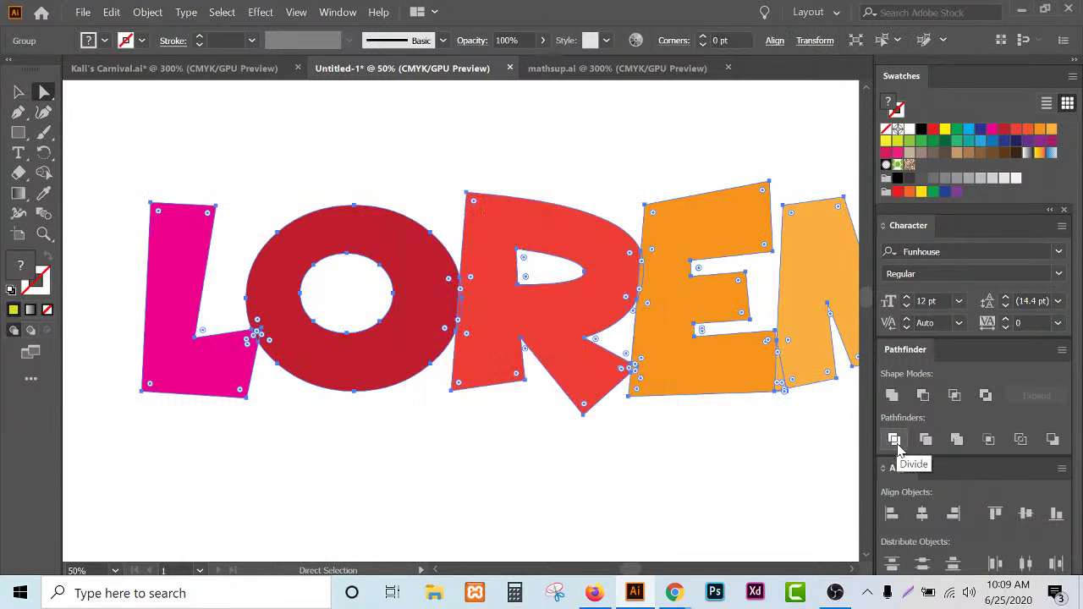
left_click(894, 440)
left_click(380, 457)
- Fill the small overlap piece between the pink L and the dark red O with light green
scroll(259, 353, "up", 4)
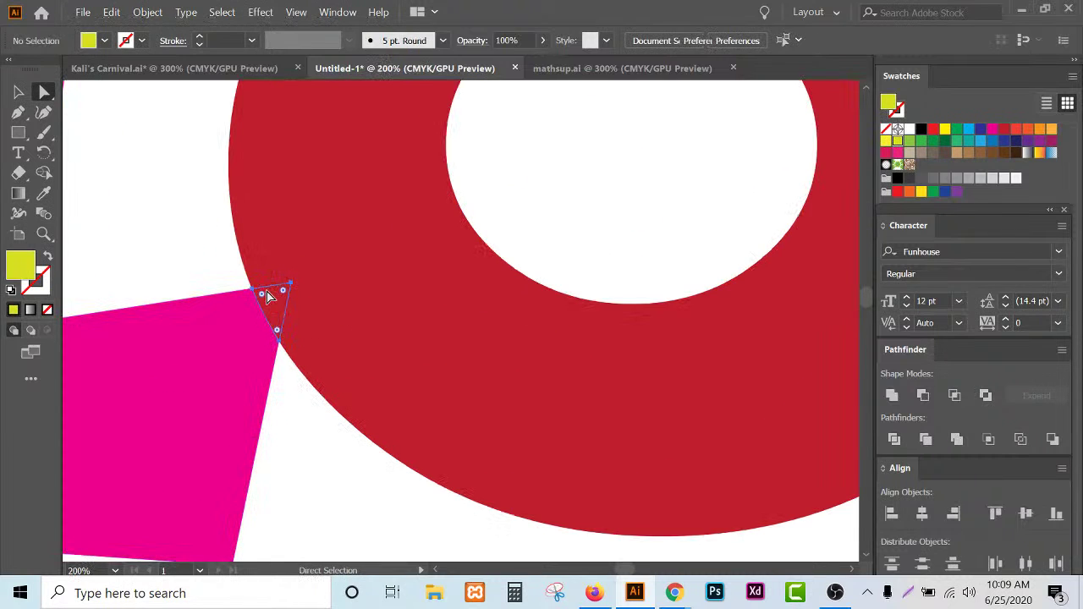
left_click(267, 296)
left_click(910, 141)
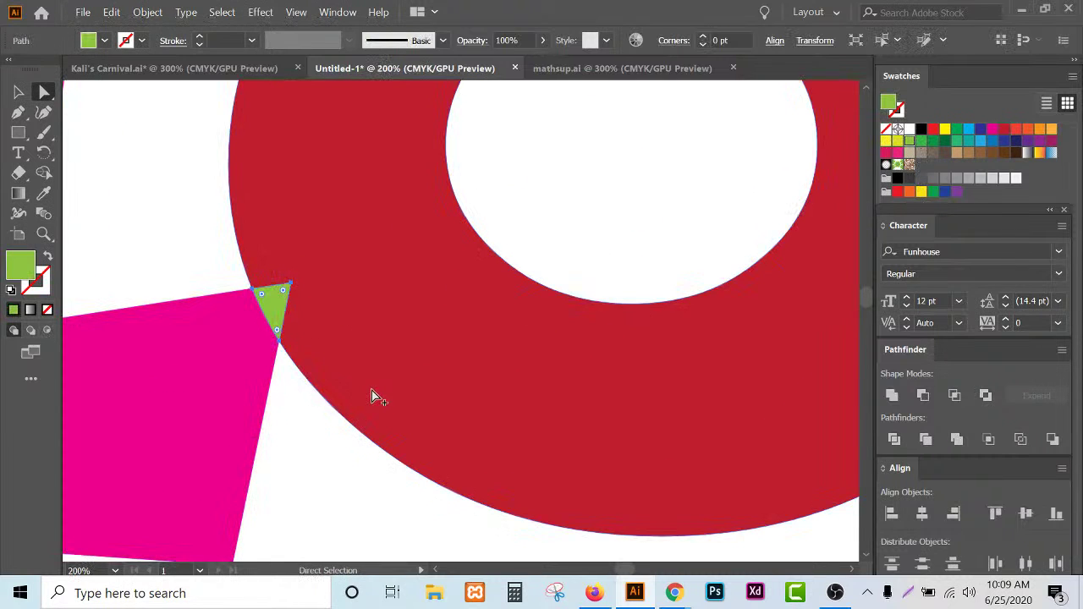
scroll(375, 396, "down", 2)
left_click(333, 501)
- Fill the narrow overlap piece between the dark red O and the red R with medium green
scroll(334, 501, "down", 2)
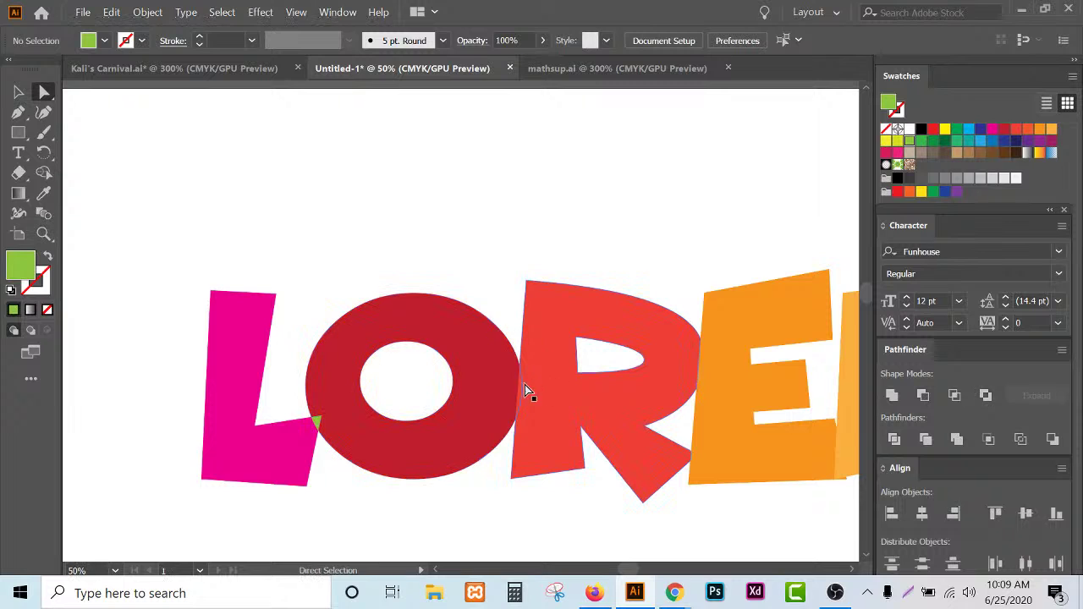
left_click(520, 389)
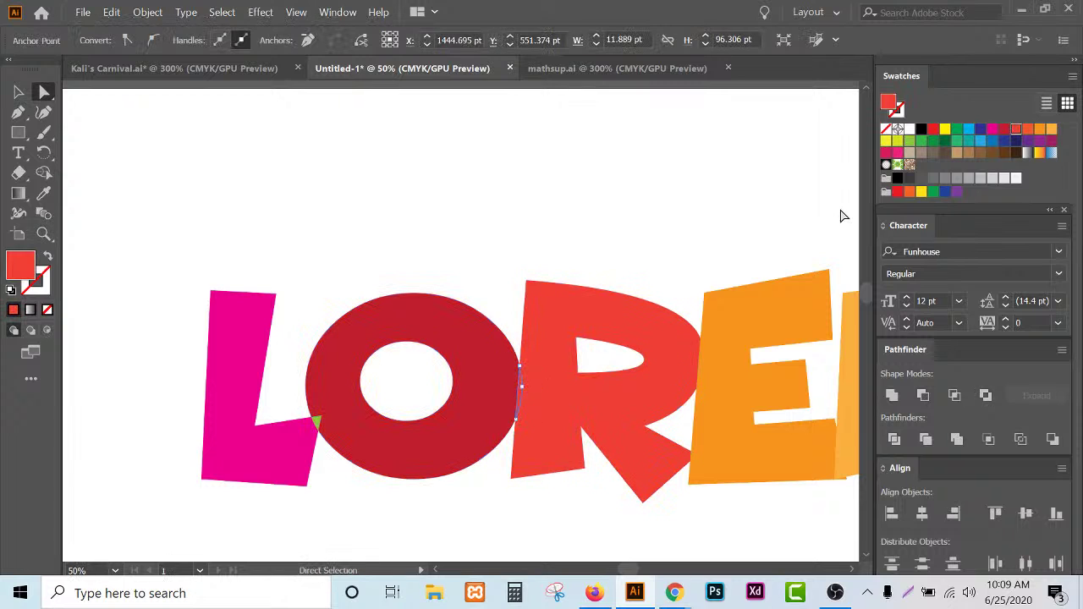
left_click(923, 143)
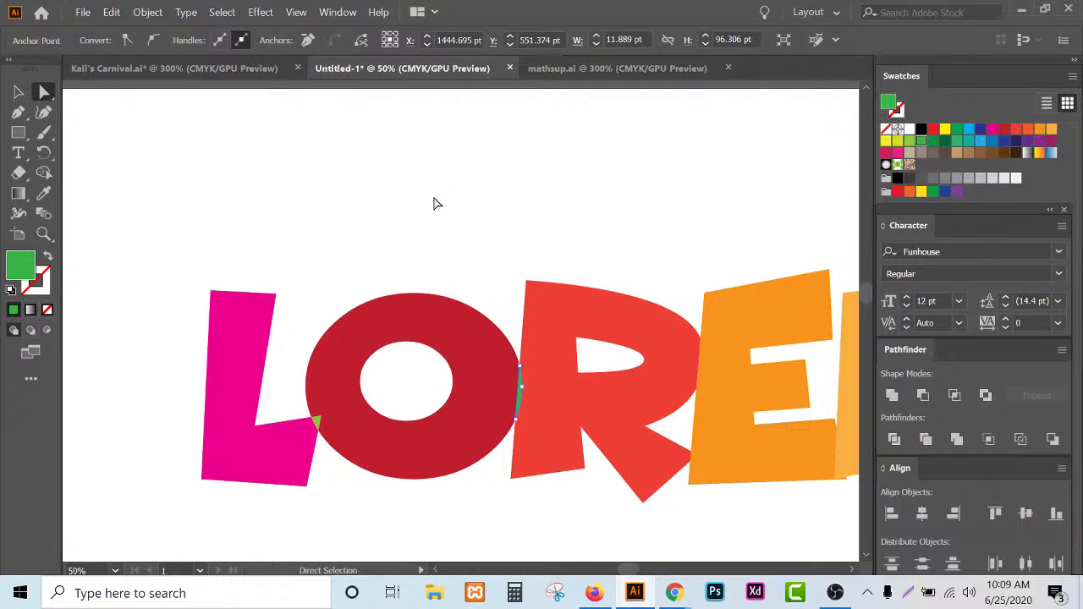
left_click(437, 203)
- Fill both overlap pieces between the red R and the orange E with dark green C=90 M=30 Y=95 K=30
left_click(701, 363)
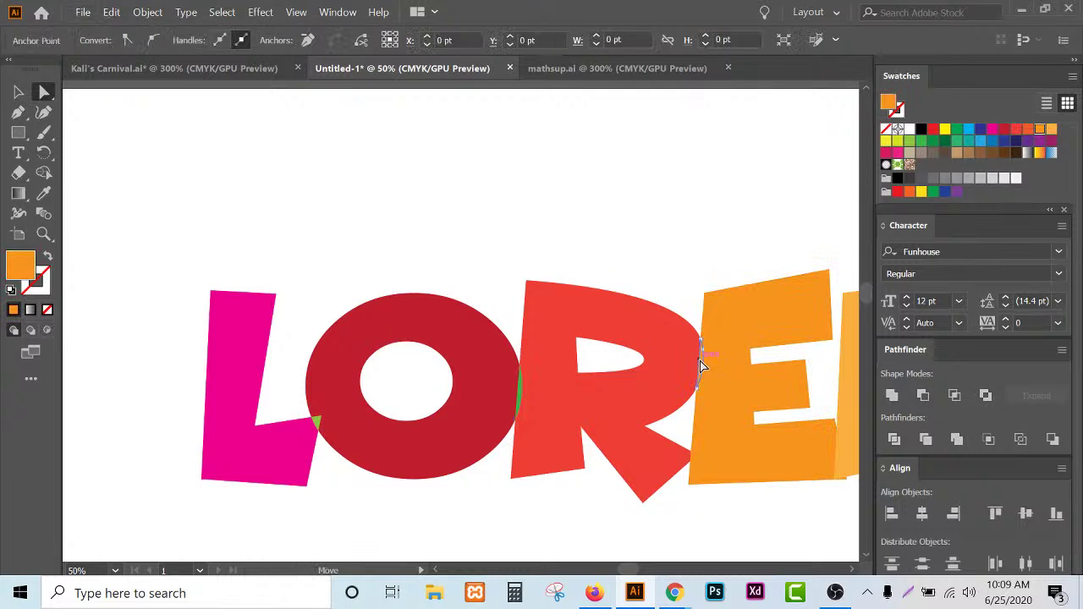
left_click(701, 366)
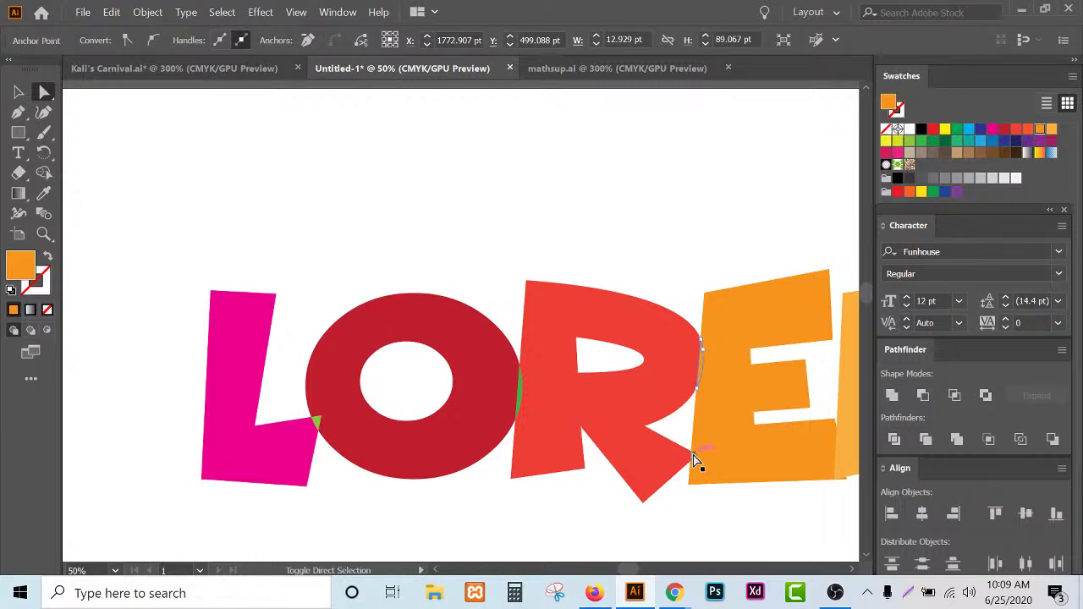
left_click(693, 456, "shift")
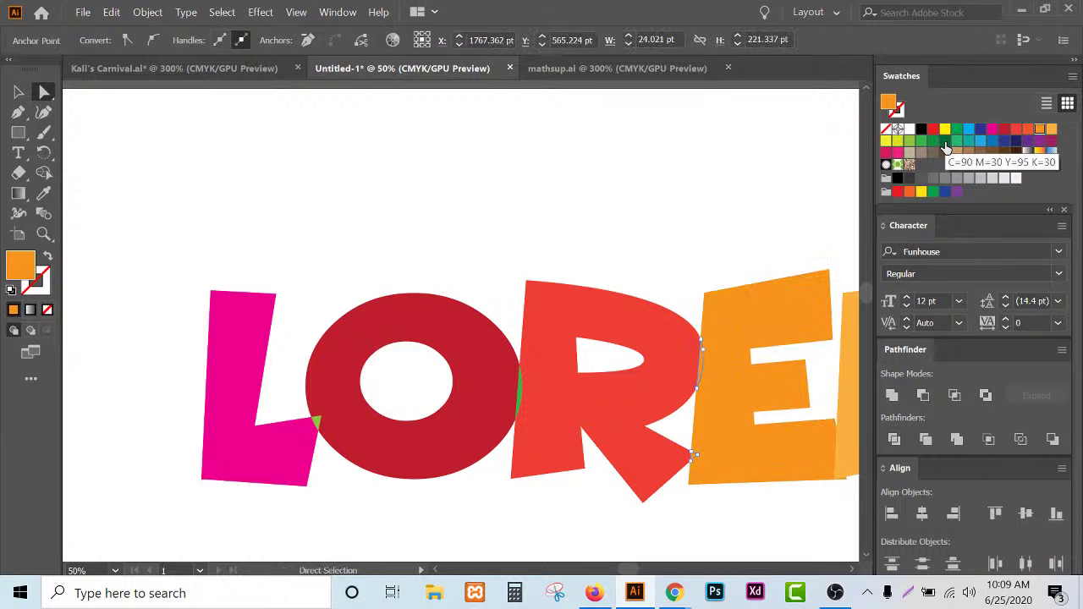
left_click(945, 144)
left_click(578, 152)
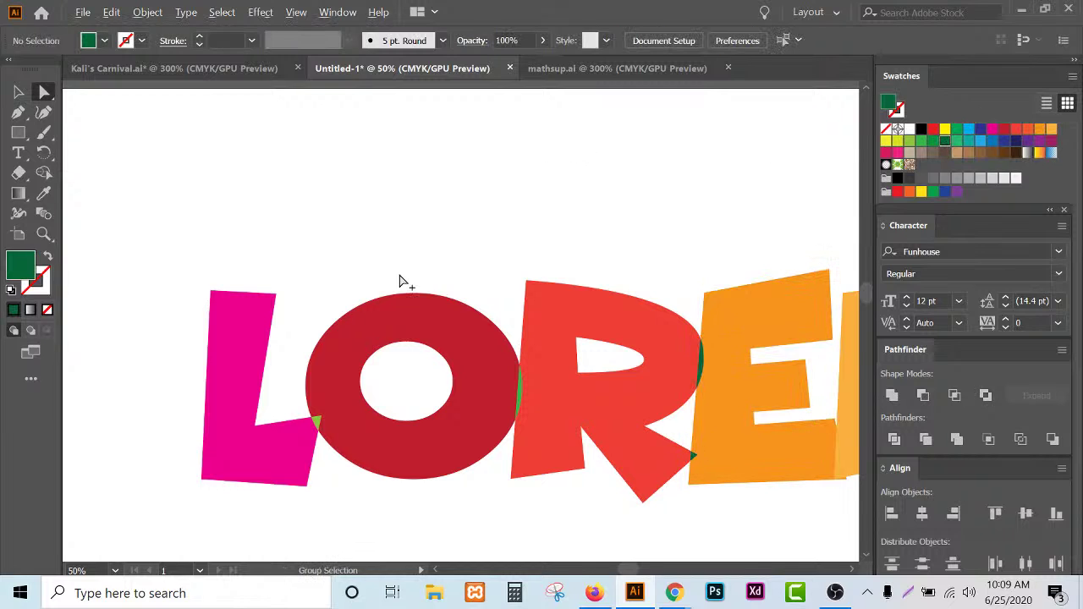
- Fill the overlap piece between the orange E and the light orange M with teal C=80 M=10 Y=45 K=0
scroll(765, 307, "down", 1)
scroll(694, 395, "up", 3)
scroll(699, 460, "up", 1)
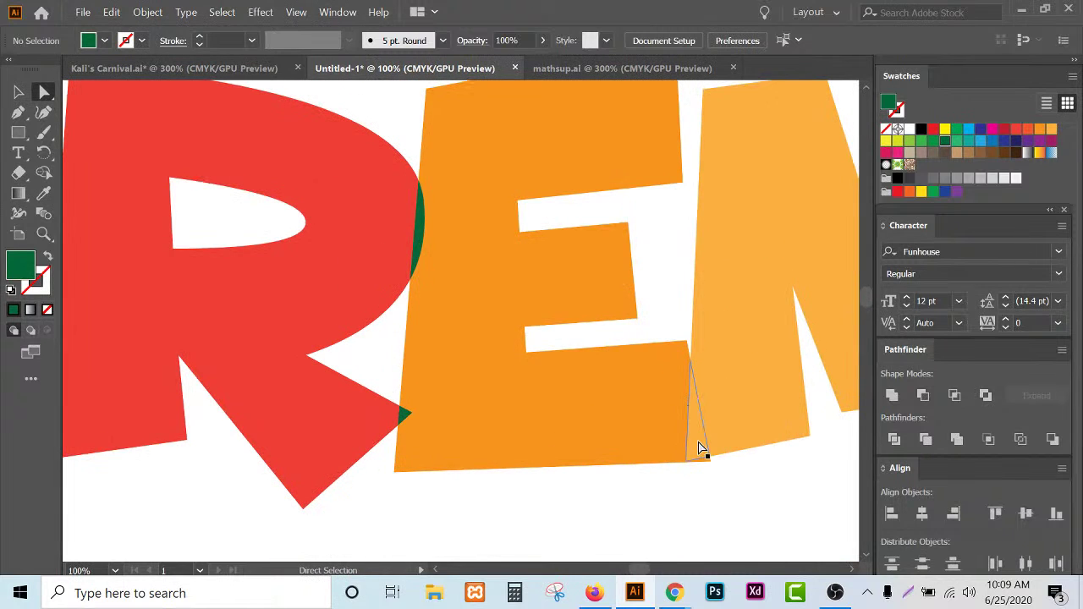
left_click(701, 449)
left_click(969, 148)
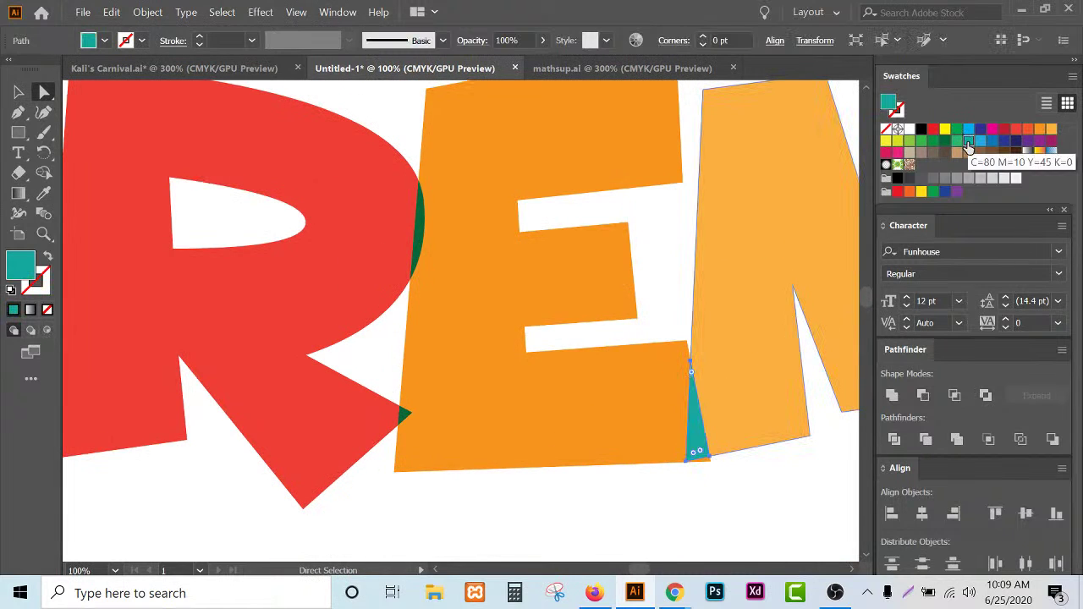
scroll(389, 322, "down", 1)
left_click(629, 399)
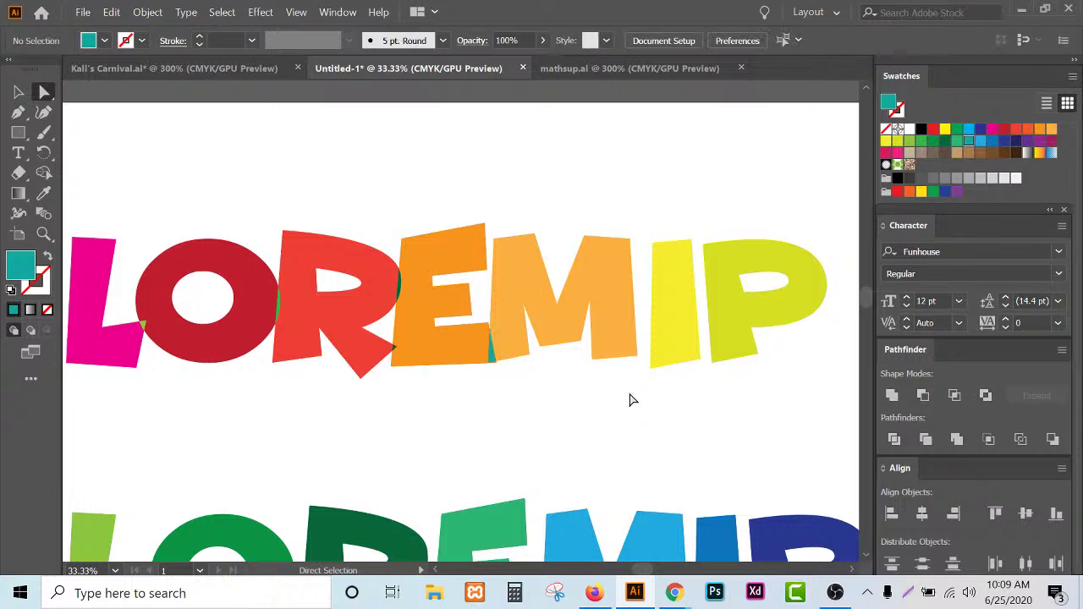
- Examine the recoloured overlaps of the warm LOREMIP lettering, both as a whole and close up between L and O
scroll(750, 382, "down", 1)
scroll(340, 345, "up", 2)
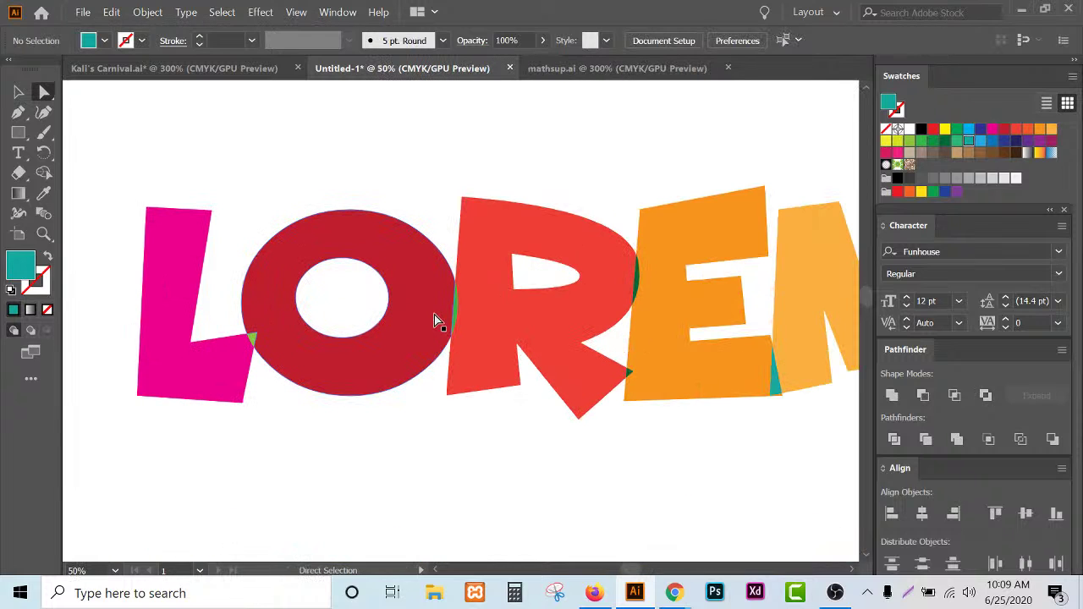
scroll(434, 322, "down", 2)
scroll(305, 301, "up", 1)
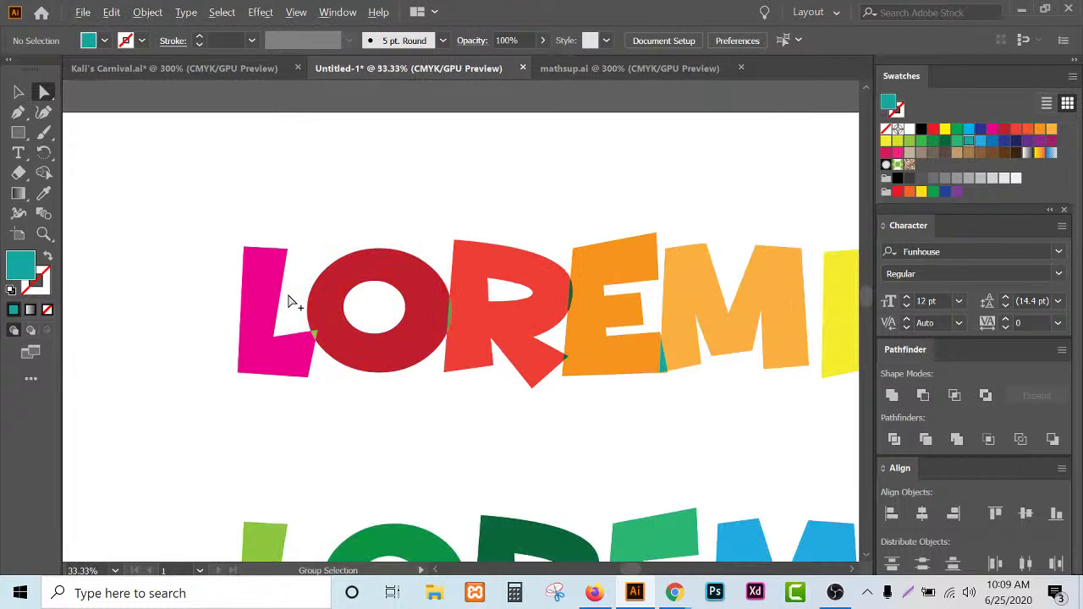
scroll(292, 302, "up", 4)
scroll(301, 339, "down", 2)
scroll(312, 367, "up", 2)
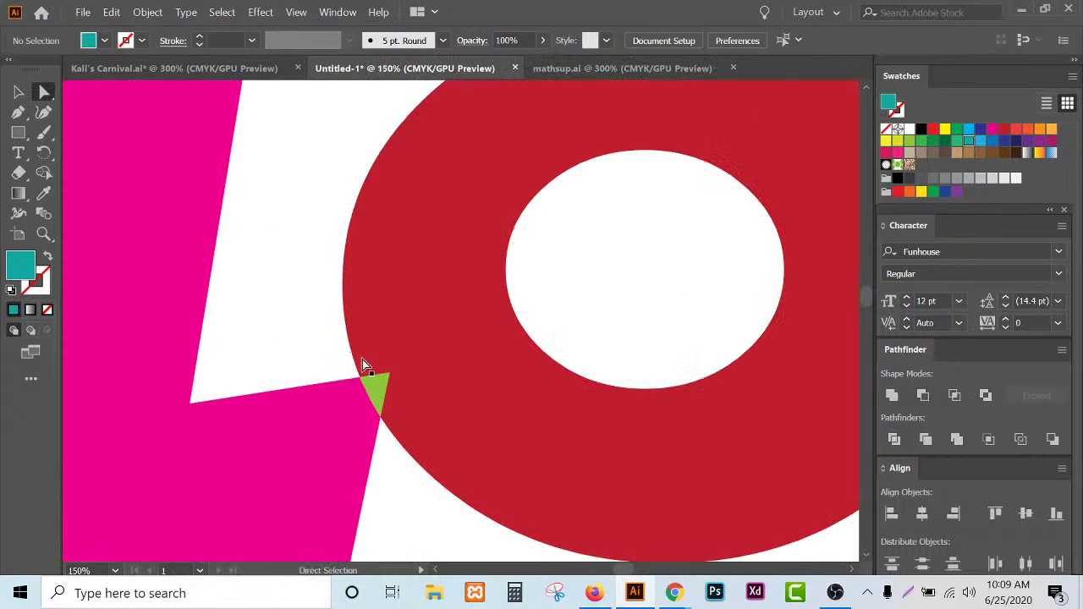
scroll(381, 366, "down", 4)
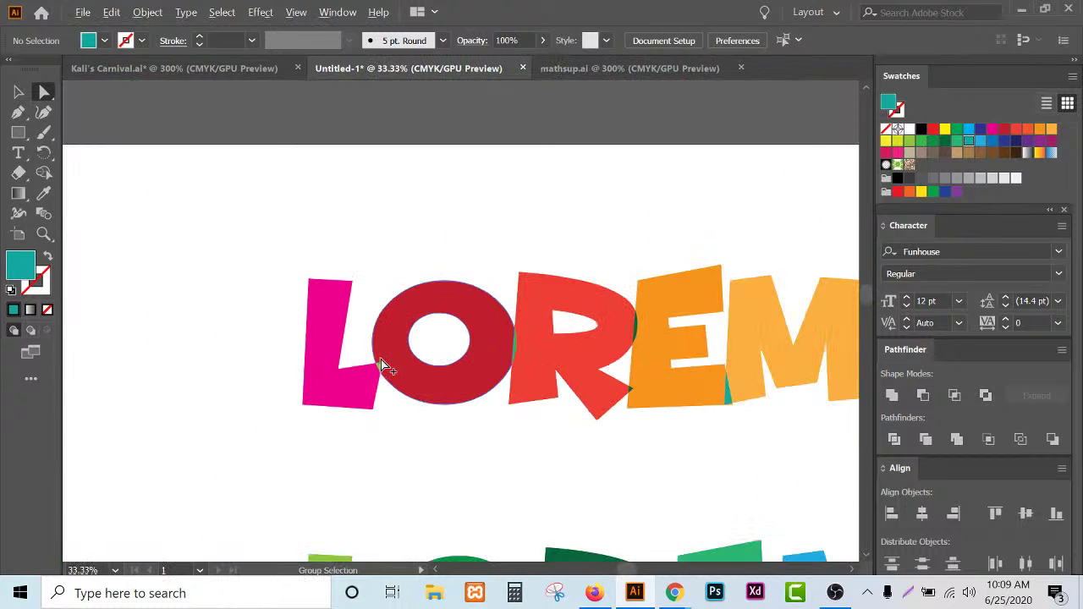
- Switch to mathsup.ai and examine the overlap colours between the letters M, A, T and H
left_click(597, 69)
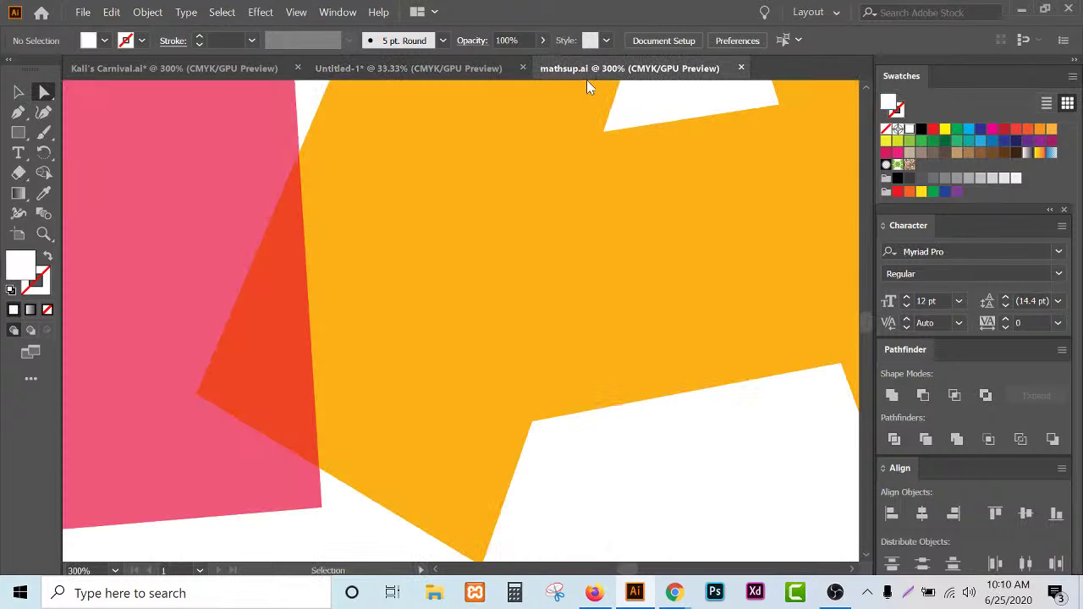
scroll(431, 375, "down", 4)
scroll(354, 373, "down", 1)
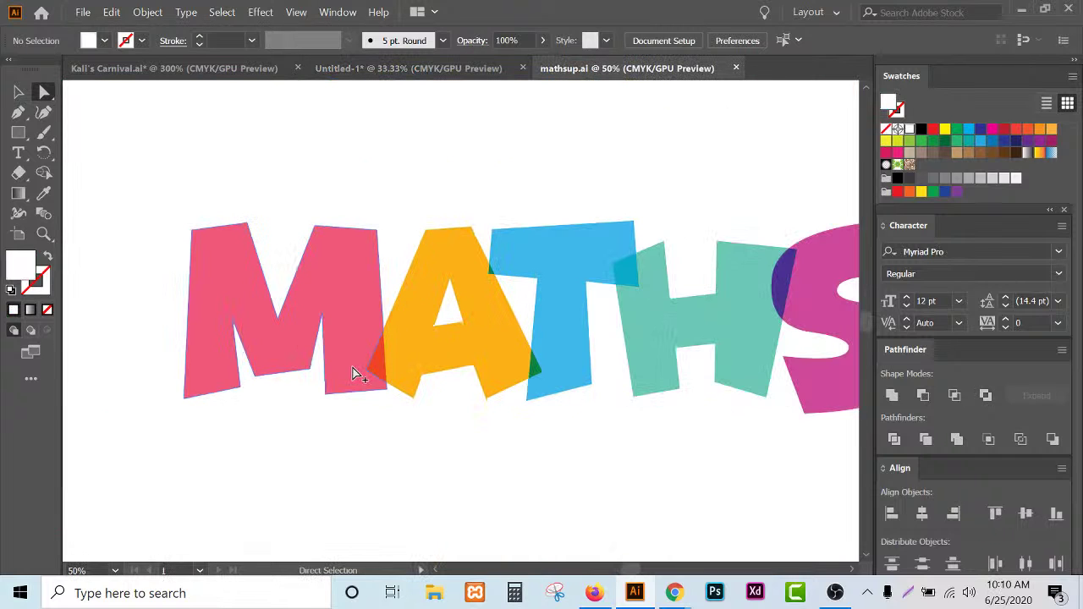
scroll(354, 373, "up", 1)
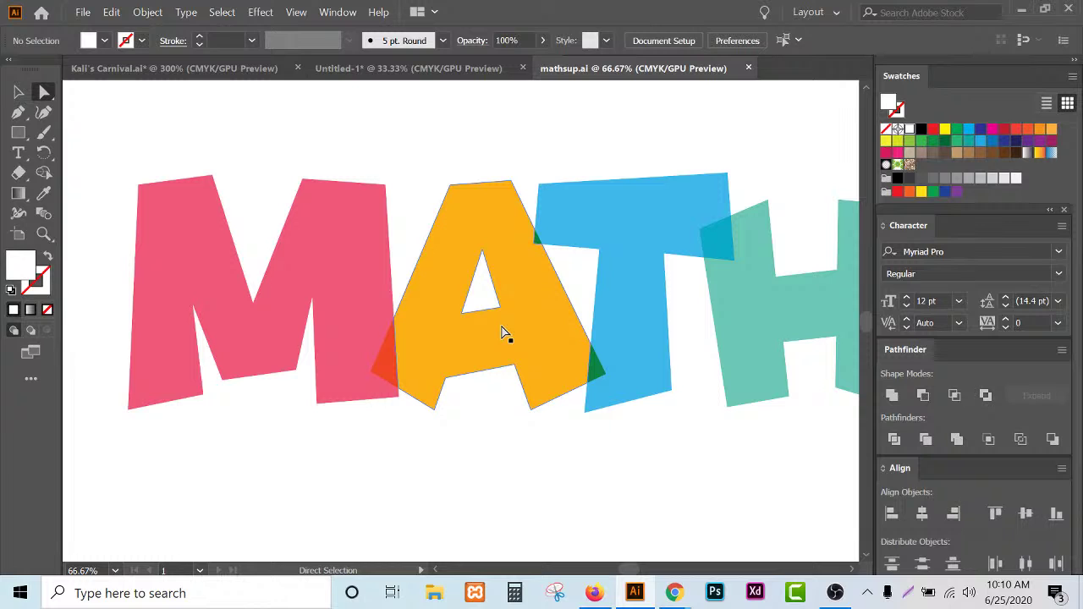
scroll(176, 350, "down", 3)
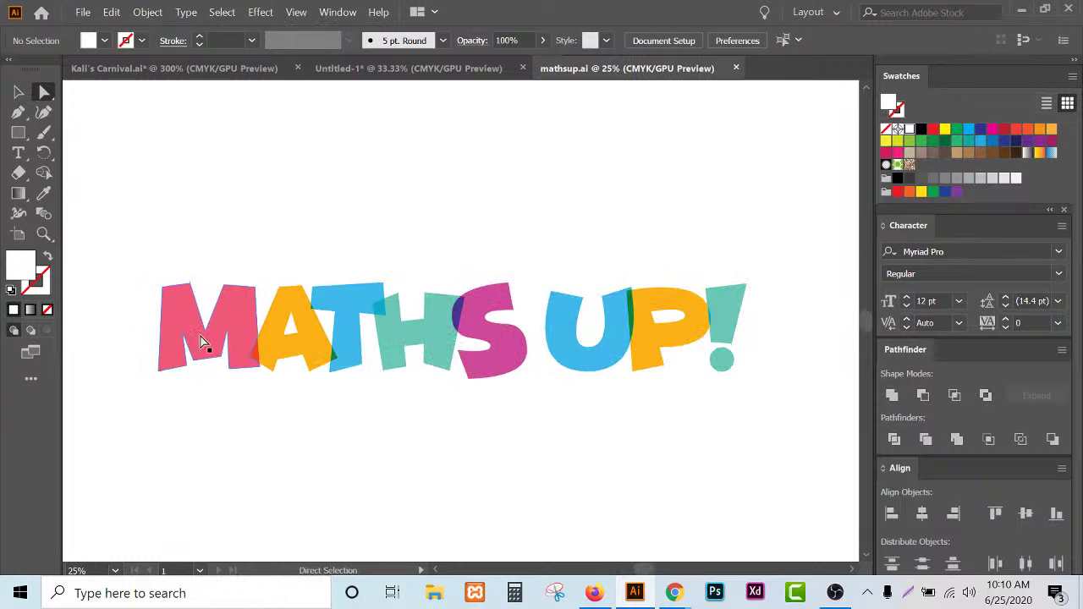
scroll(207, 340, "up", 3)
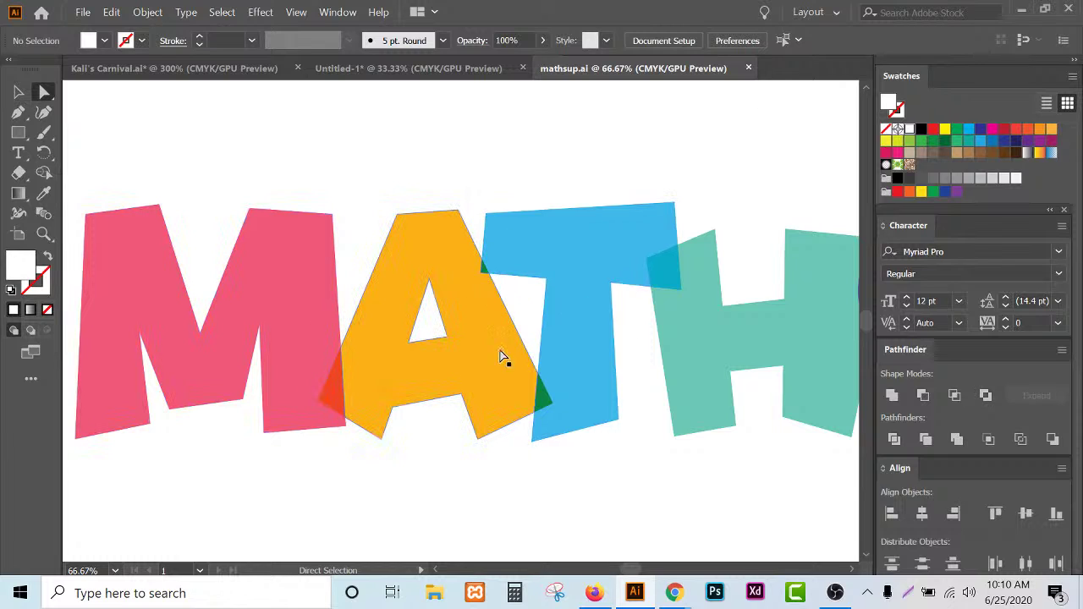
key("alt")
scroll(381, 379, "down", 1)
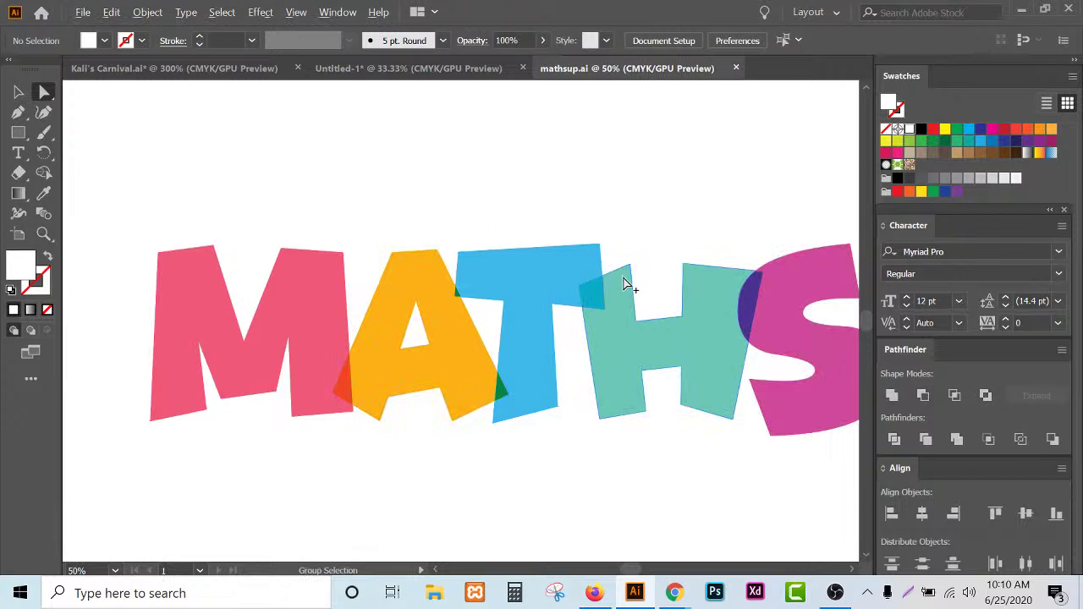
- Examine the overlap colours across the rest of the MATHS UP! lettering, especially at H and S and at U and P
scroll(583, 309, "up", 2)
scroll(423, 337, "down", 3)
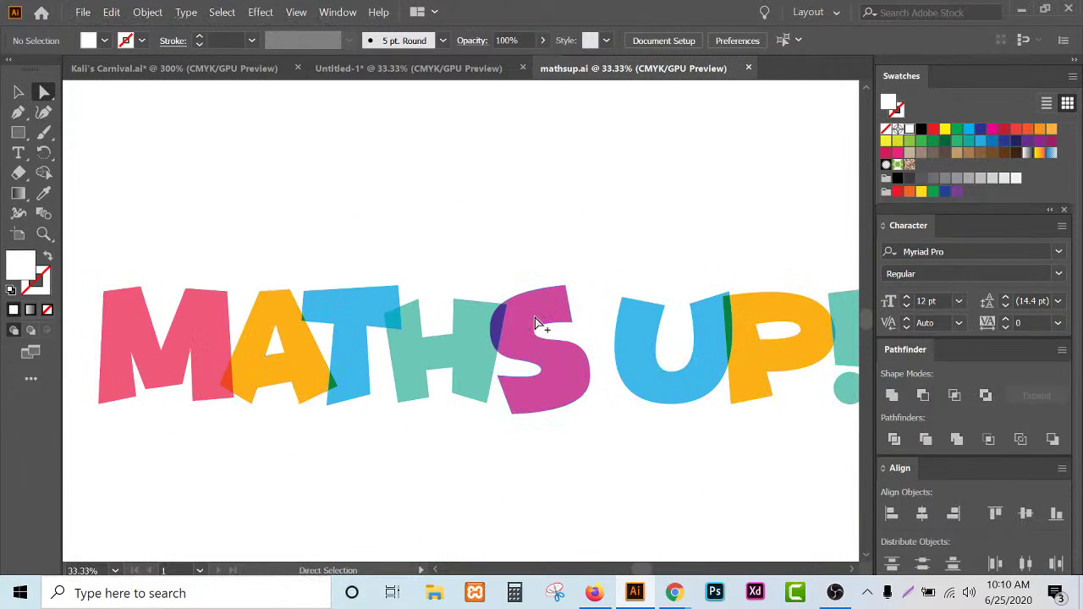
scroll(526, 317, "up", 2)
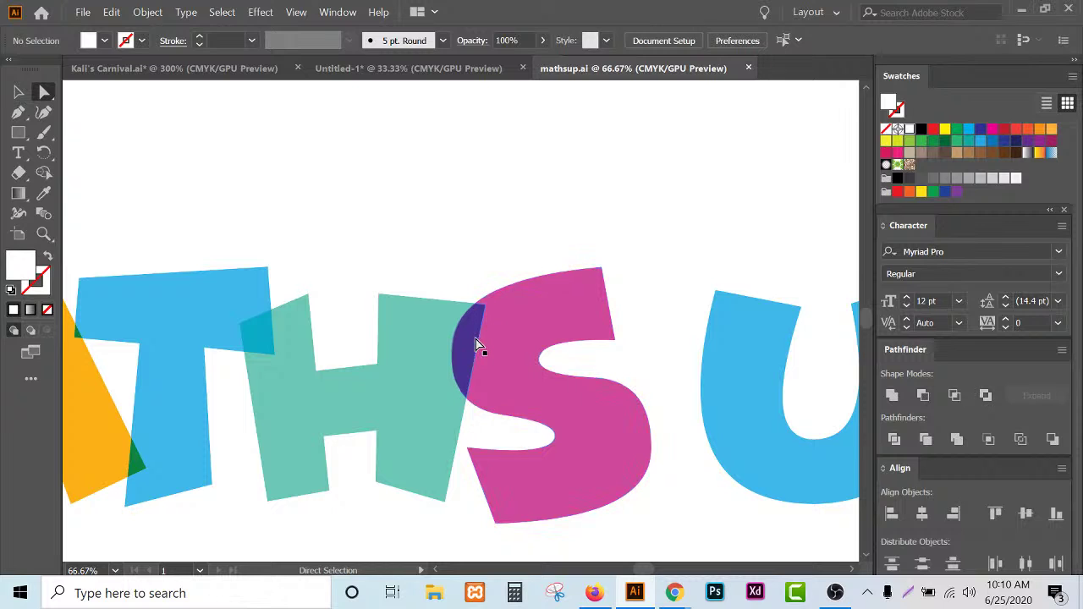
scroll(381, 354, "down", 2)
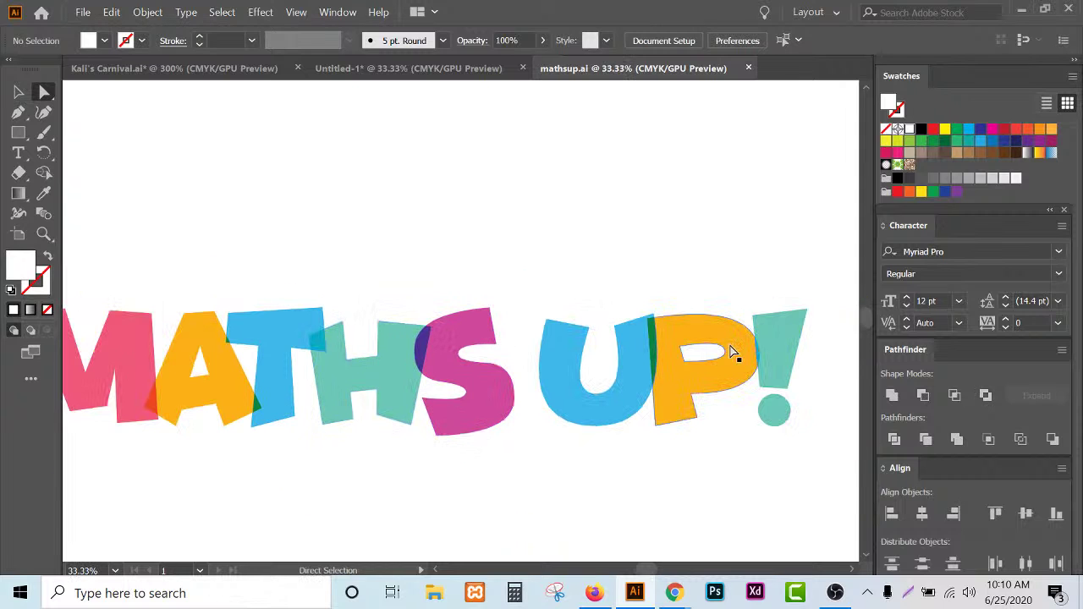
scroll(733, 356, "up", 2)
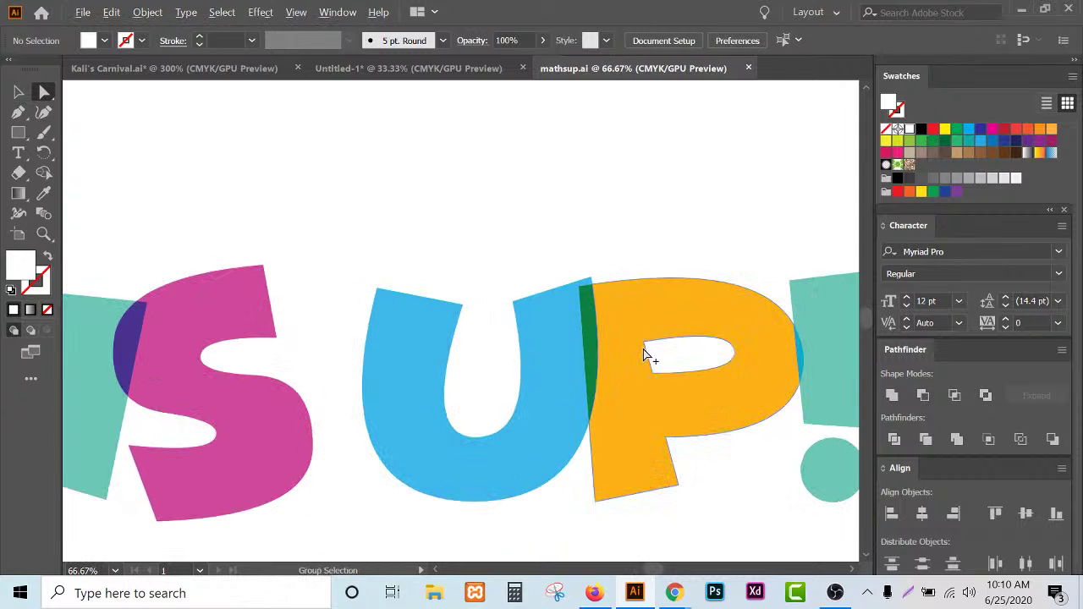
key("ctrl+z")
key("ctrl+shift+z")
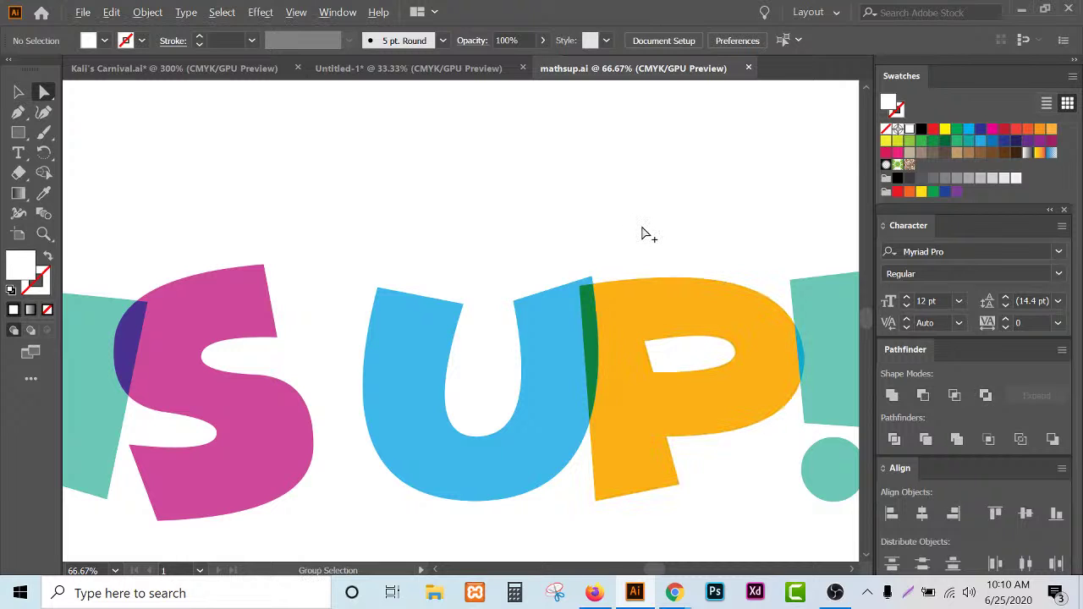
scroll(643, 234, "down", 2)
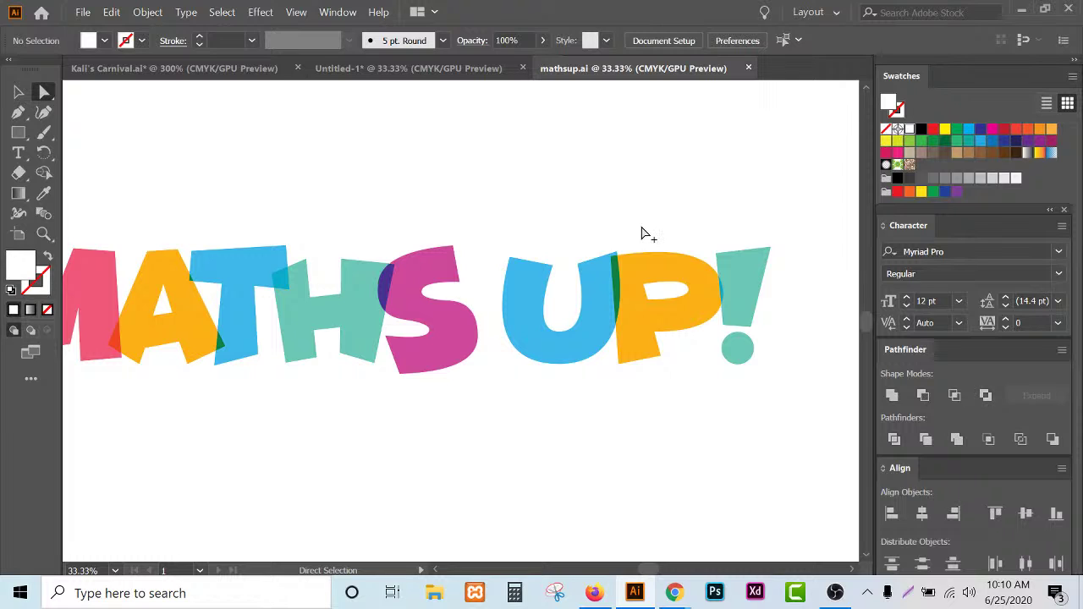
scroll(642, 230, "down", 1)
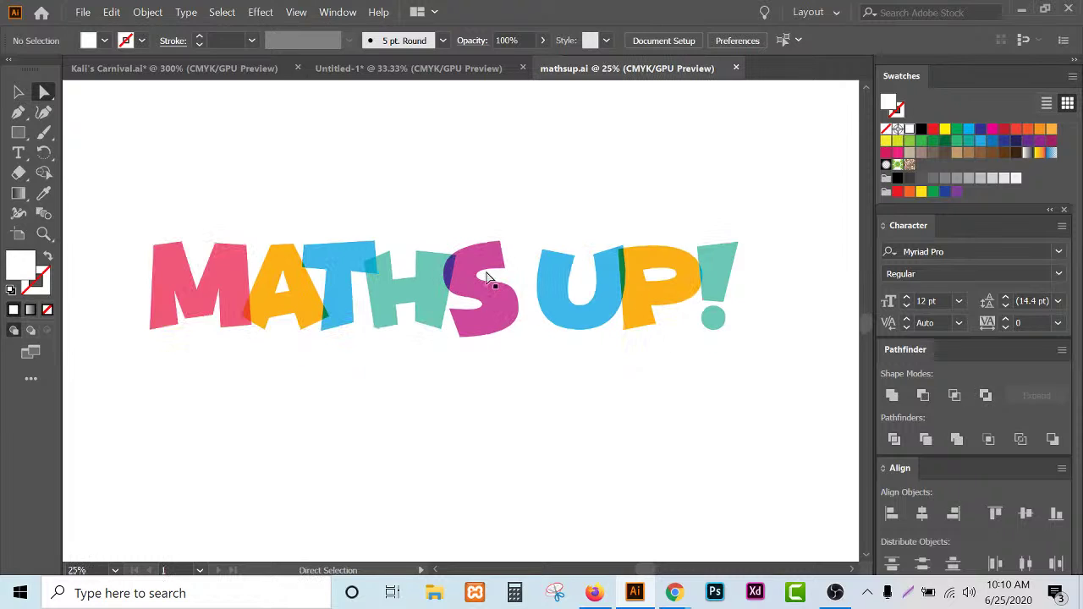
scroll(213, 333, "up", 3)
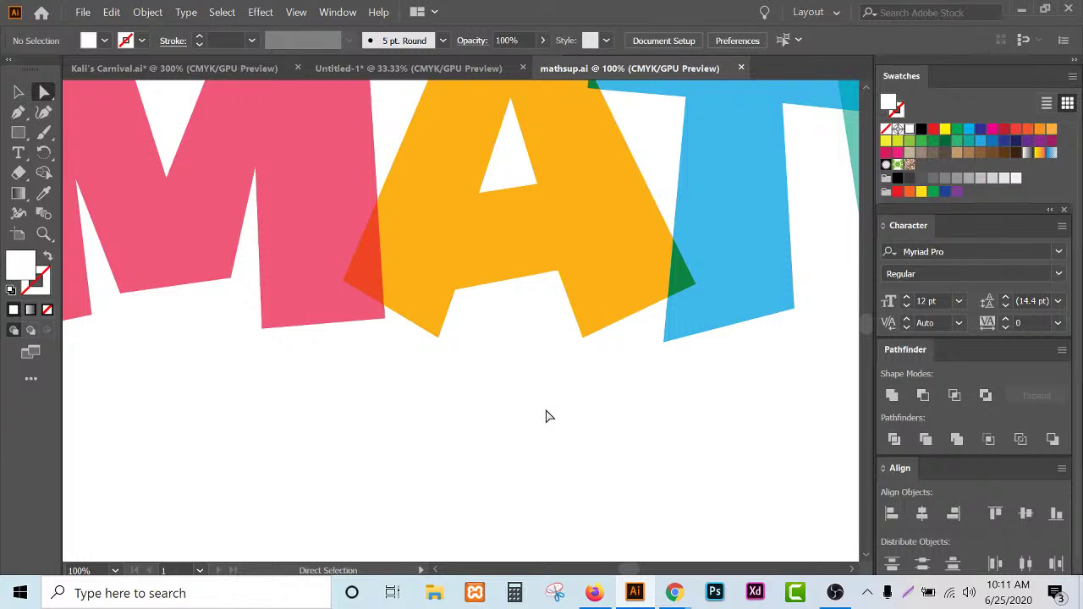
- Return to the Untitled-1 document and select the entire warm-coloured LOREMIP lettering group
scroll(546, 417, "down", 1, "alt")
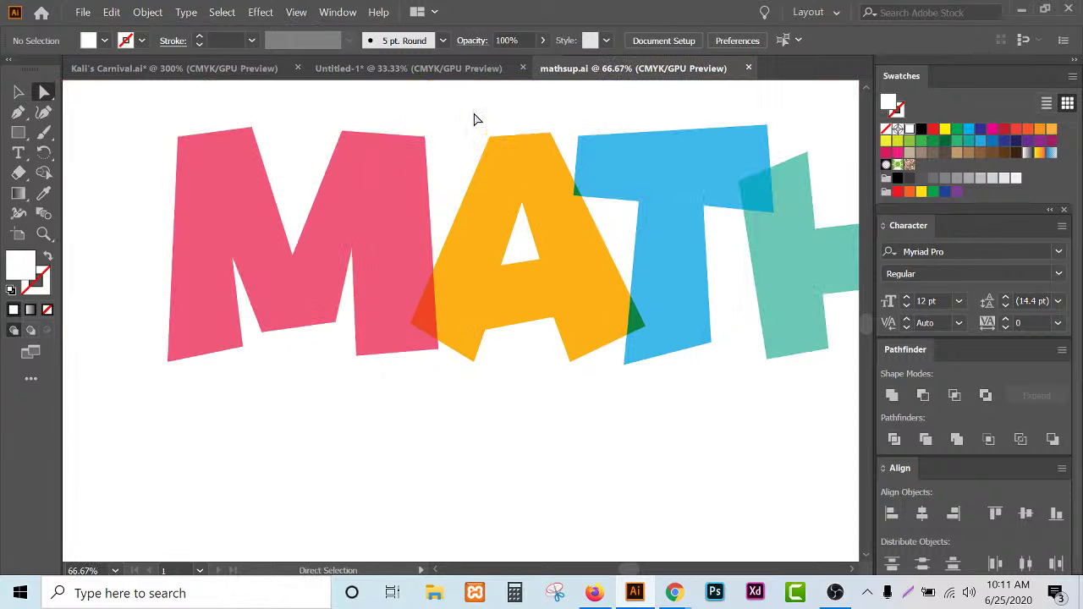
left_click(437, 71)
left_click(15, 90)
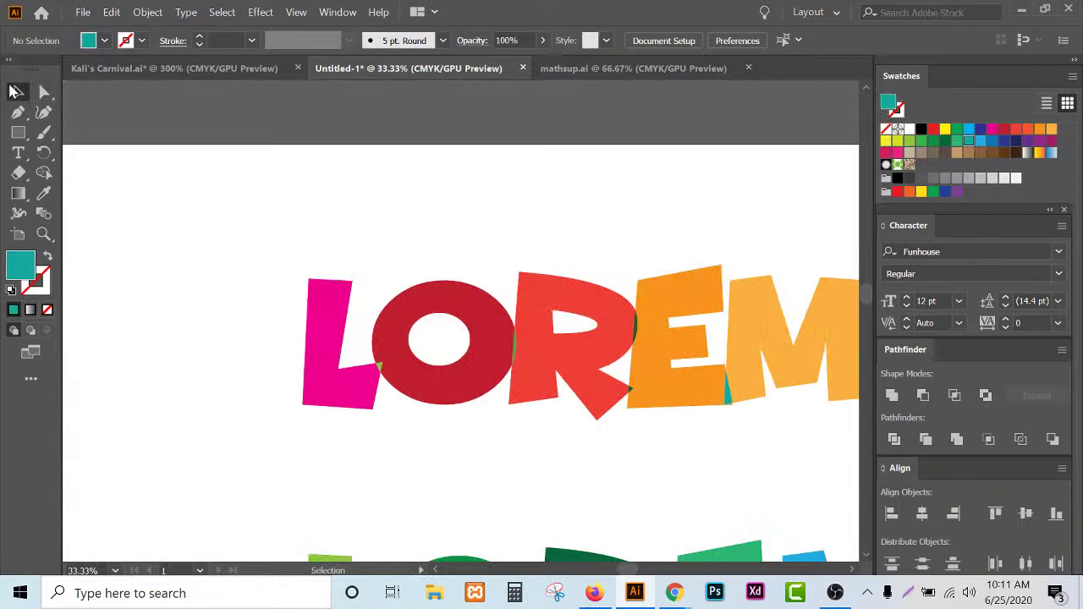
left_click_drag(493, 282, 860, 411)
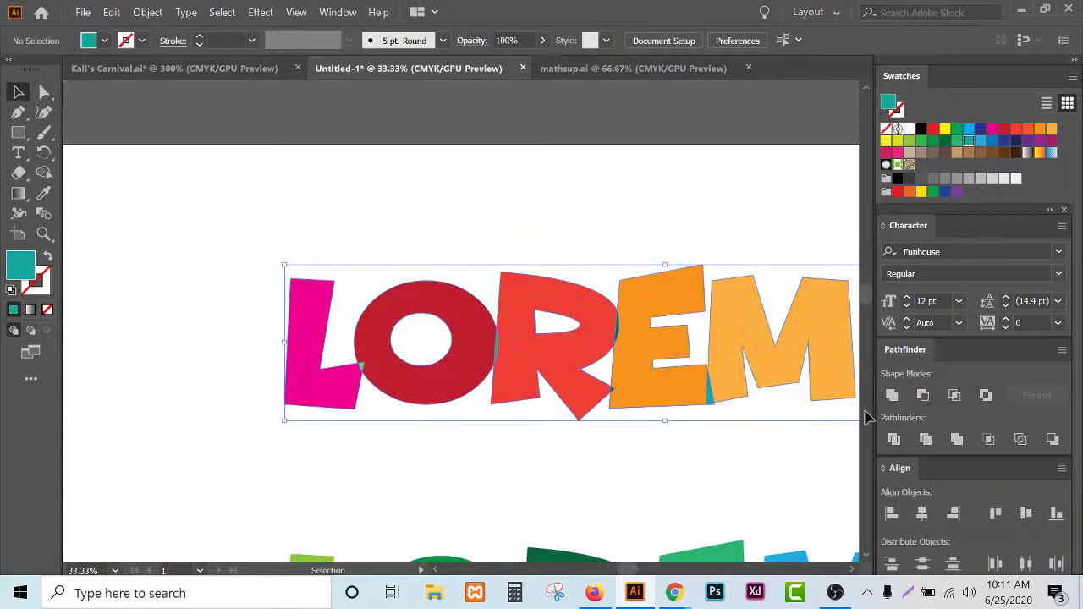
scroll(500, 353, "down", 1, "alt")
scroll(431, 346, "down", 2, "alt")
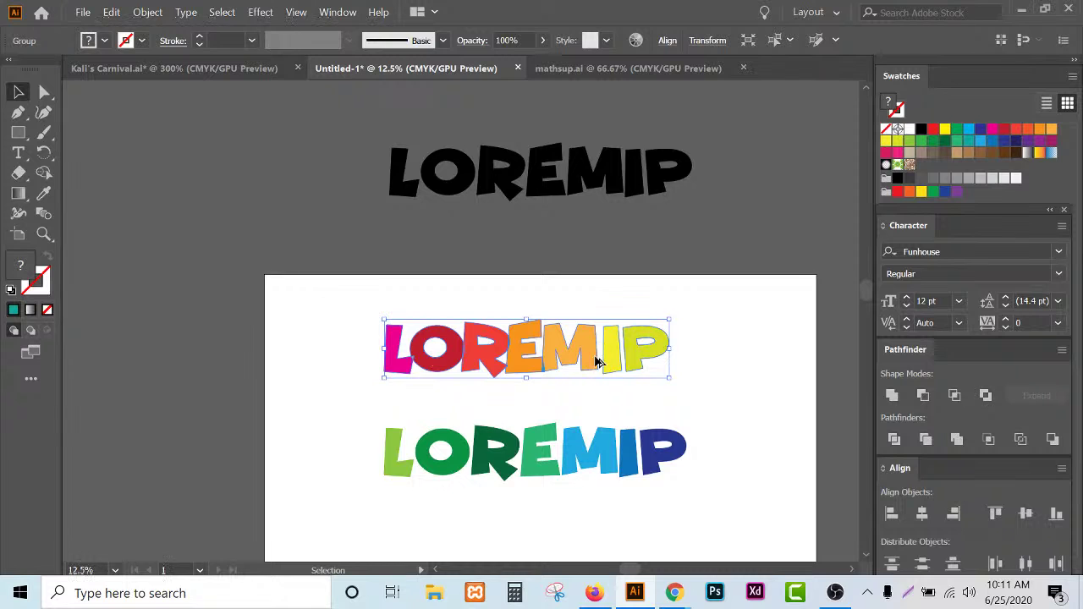
scroll(598, 358, "up", 2, "alt")
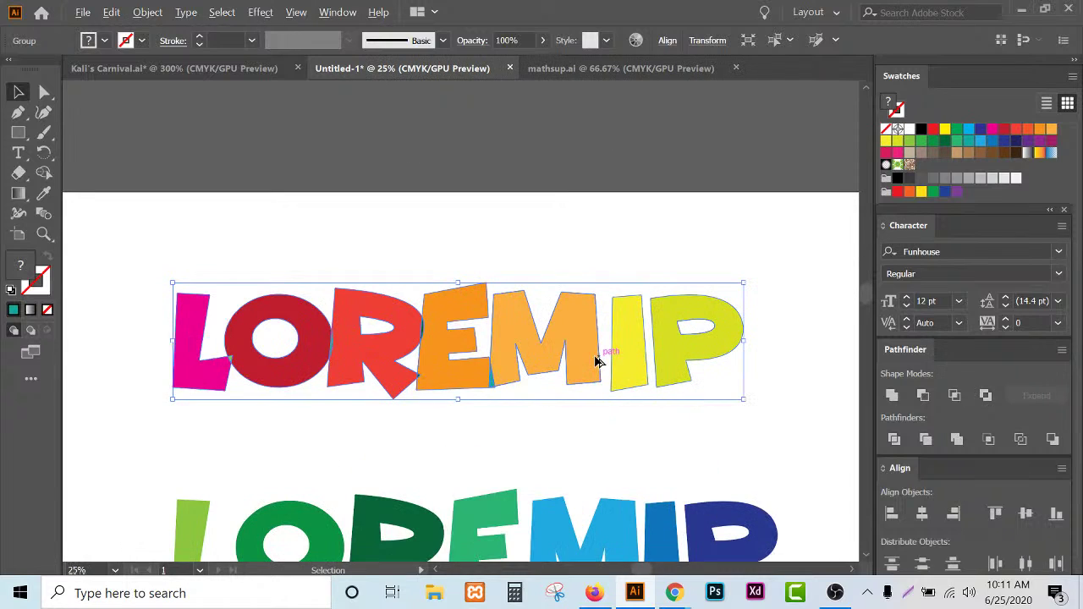
- Try a black Multiply drop shadow on the warm lettering with 75% opacity, 7 pt X and Y offsets and 5 pt blur
left_click(260, 14)
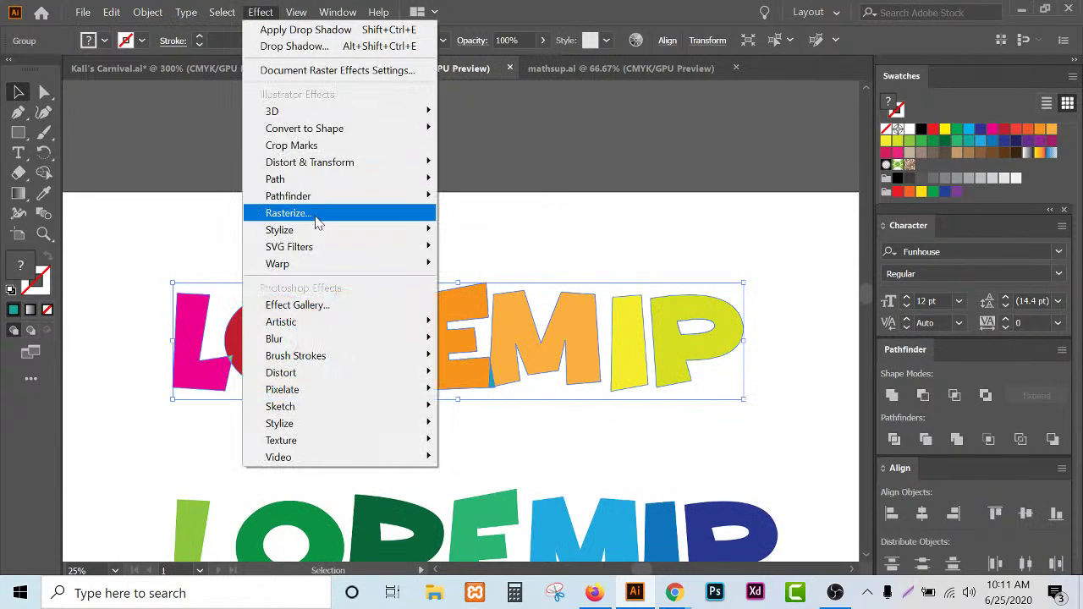
mouse_move(318, 233)
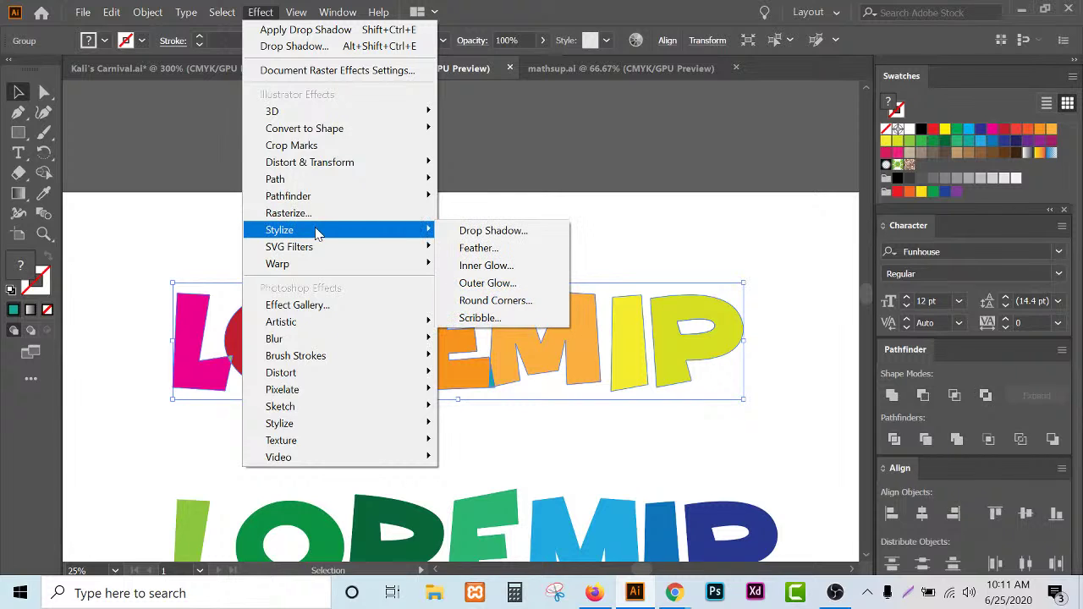
left_click(558, 234)
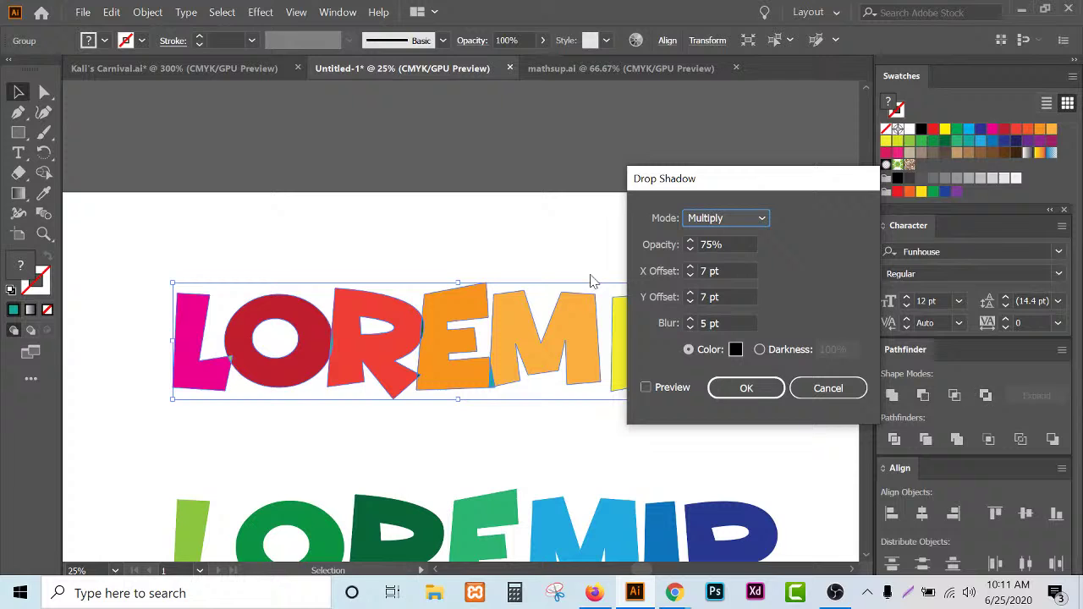
left_click(682, 391)
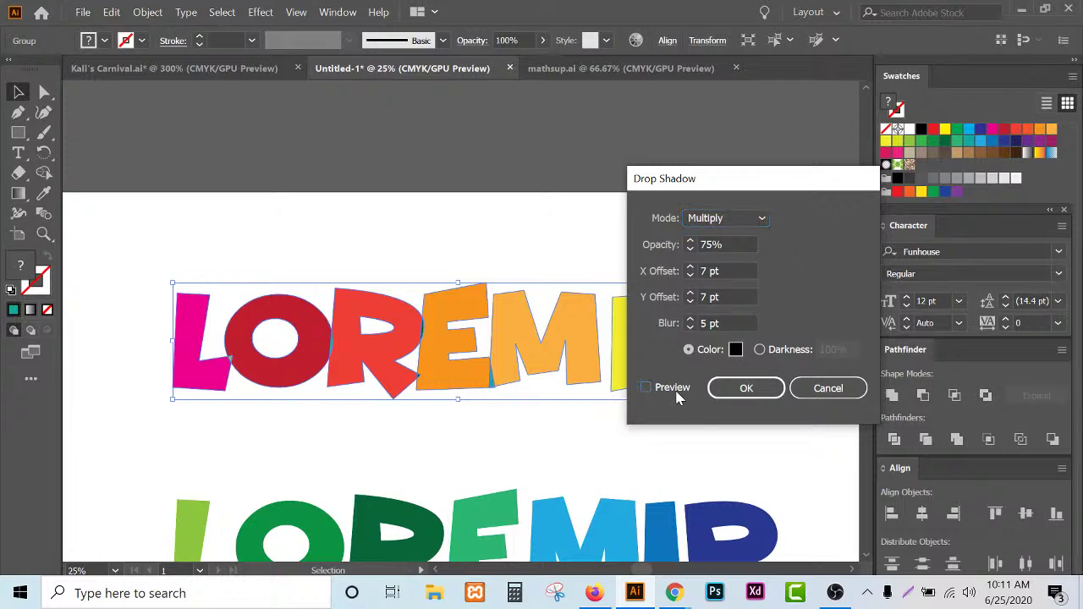
left_click(745, 387)
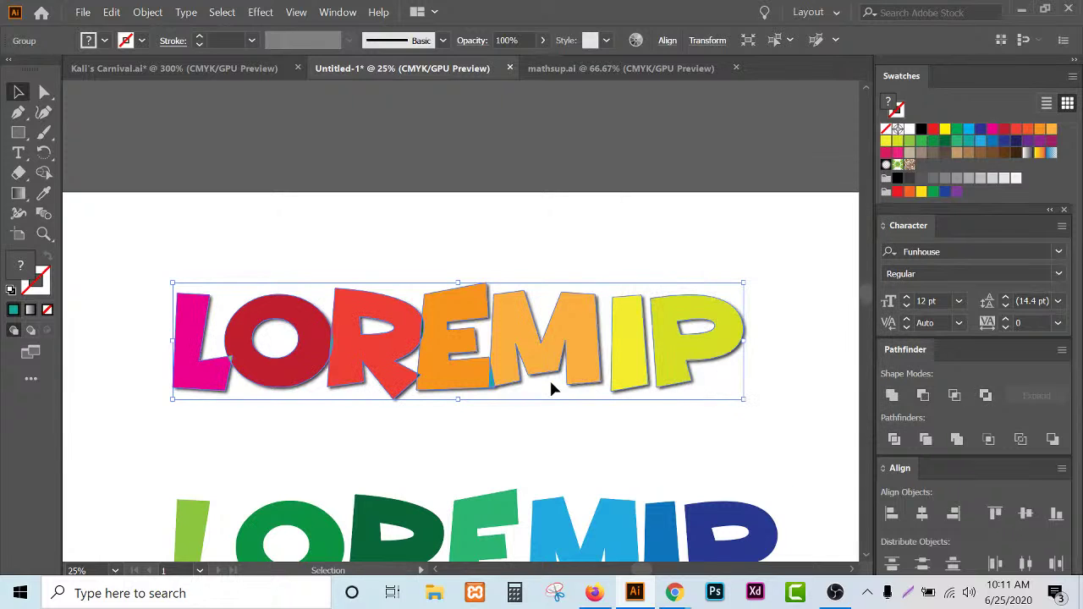
- Inspect the shadow below the light orange M, undo the drop shadow and deselect the lettering
scroll(550, 387, "up", 6)
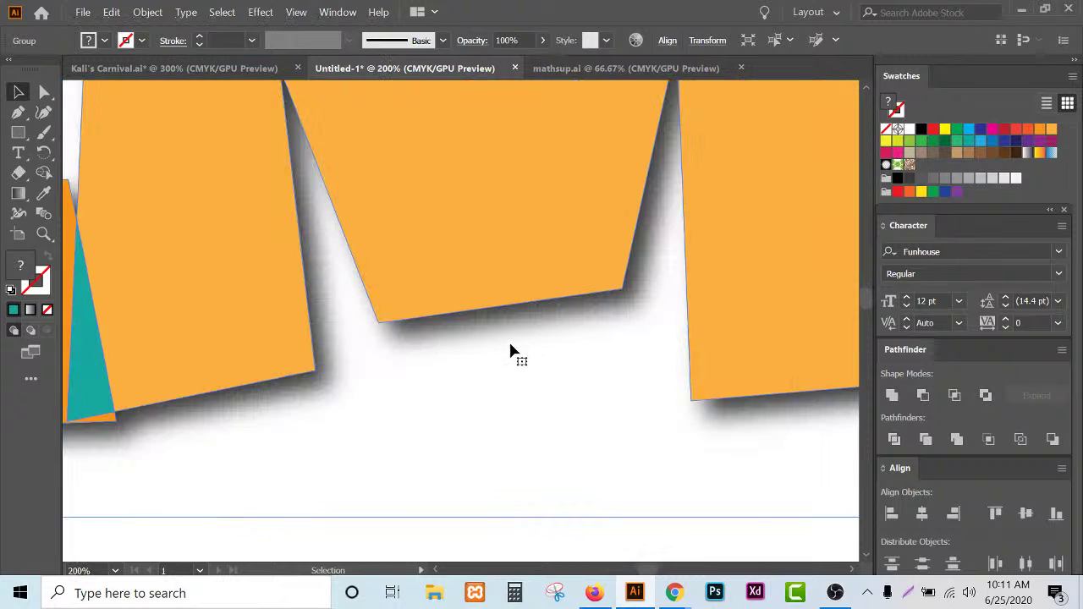
key("a")
key("v")
left_click(592, 373)
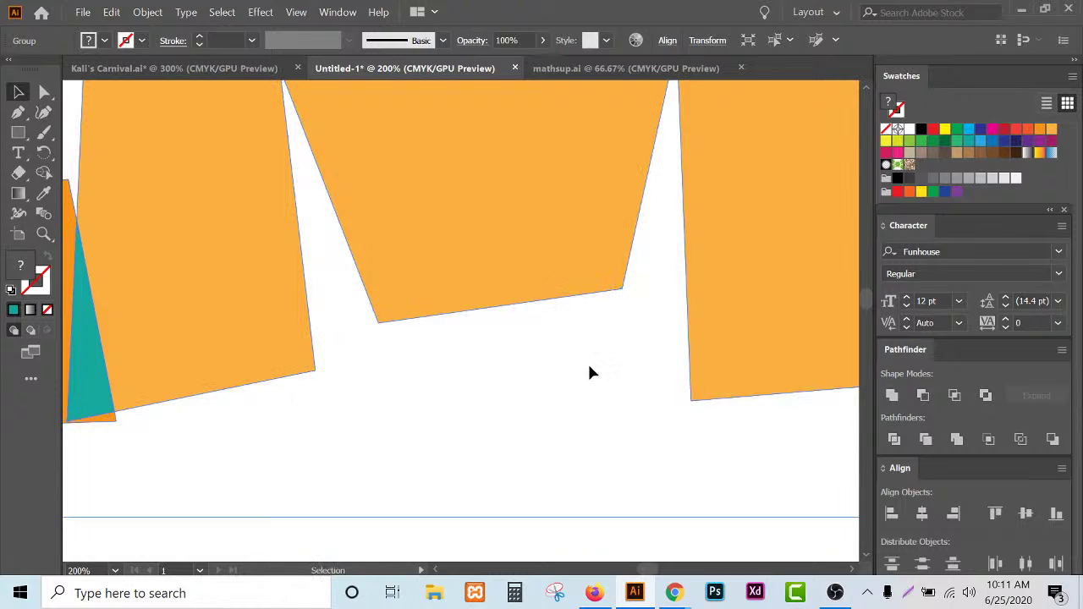
left_click(585, 375)
scroll(582, 373, "down", 2)
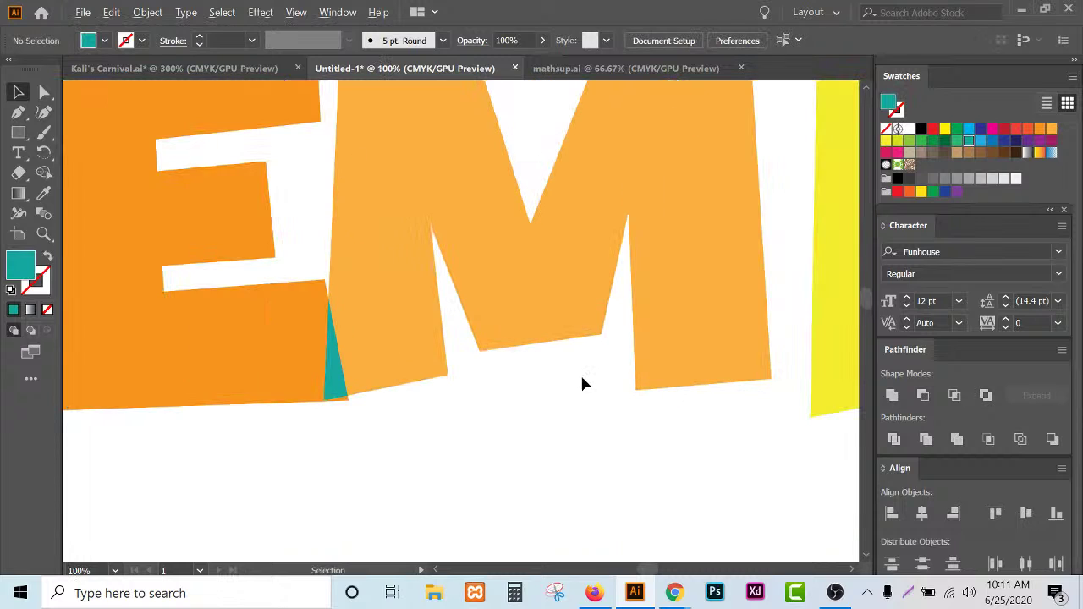
- Apply a black Multiply drop shadow to the warm LOREMIP group with 75% opacity, 7 pt X and Y offsets and 5 pt blur
left_click(534, 289)
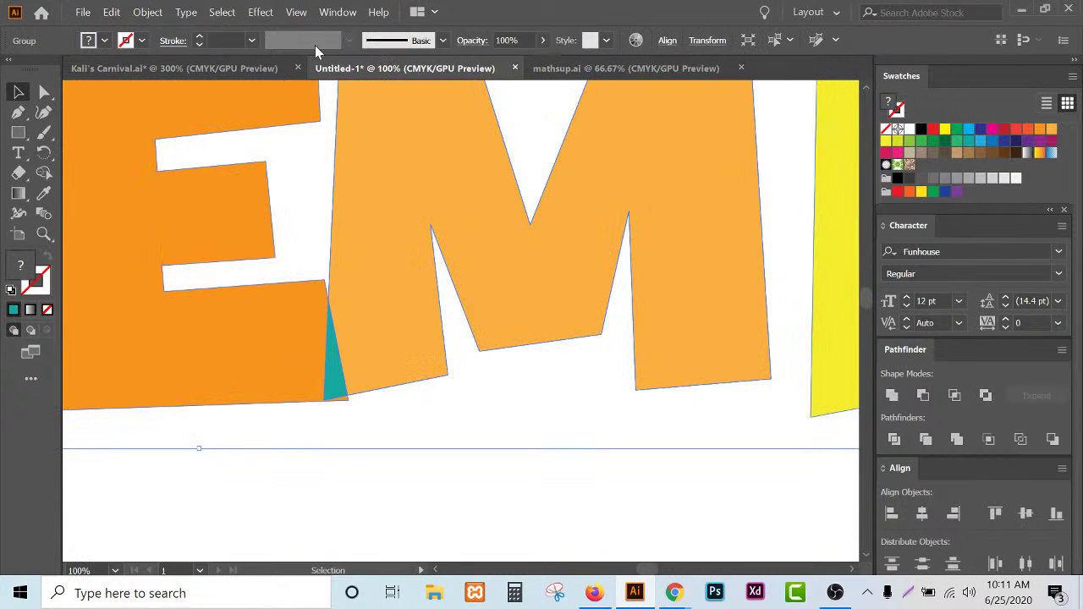
left_click(256, 13)
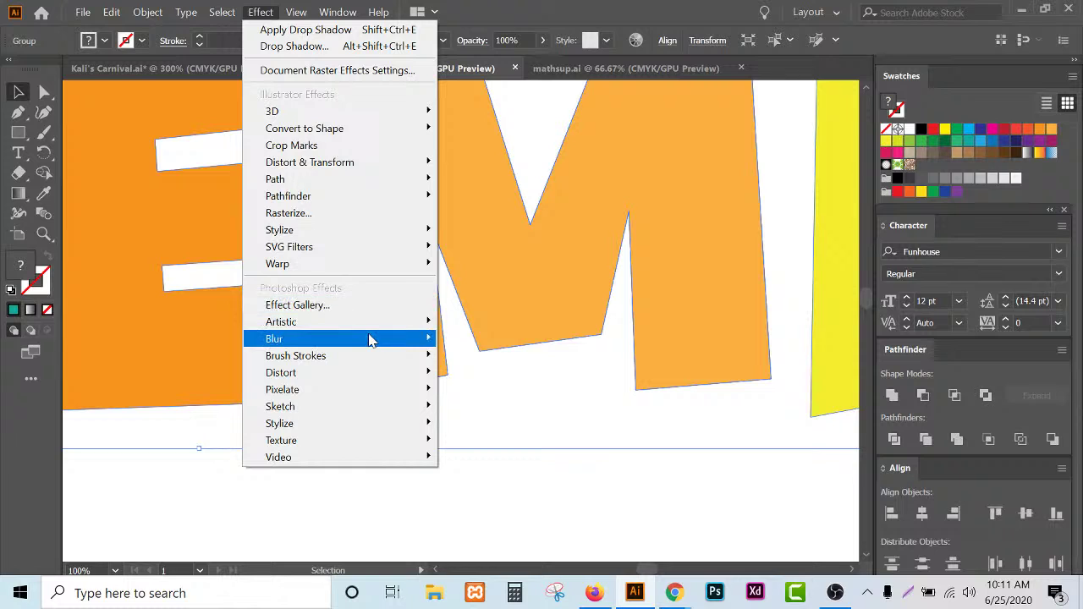
mouse_move(401, 236)
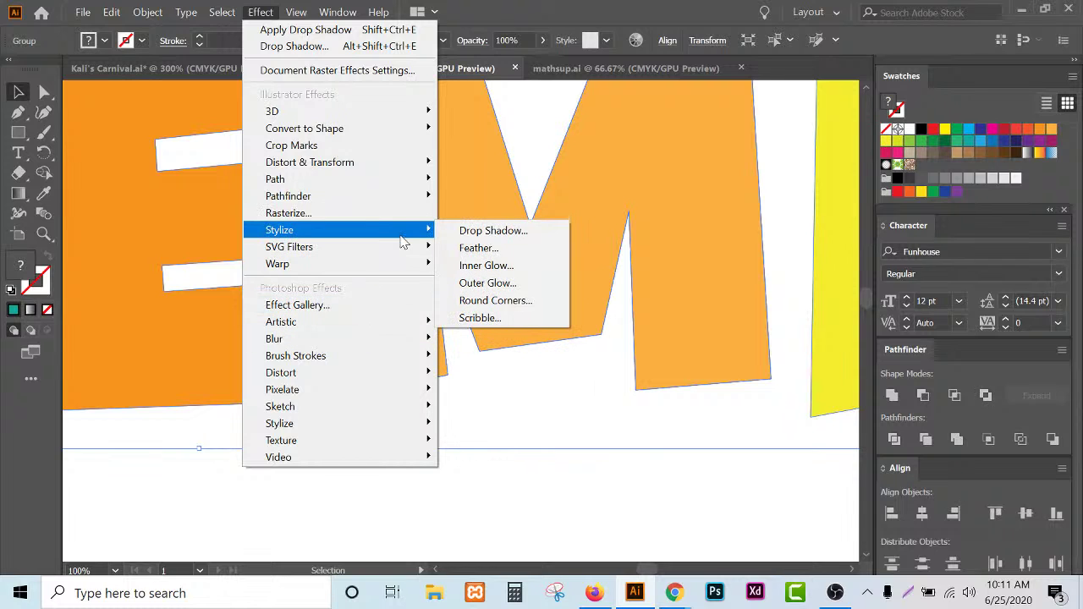
left_click(471, 231)
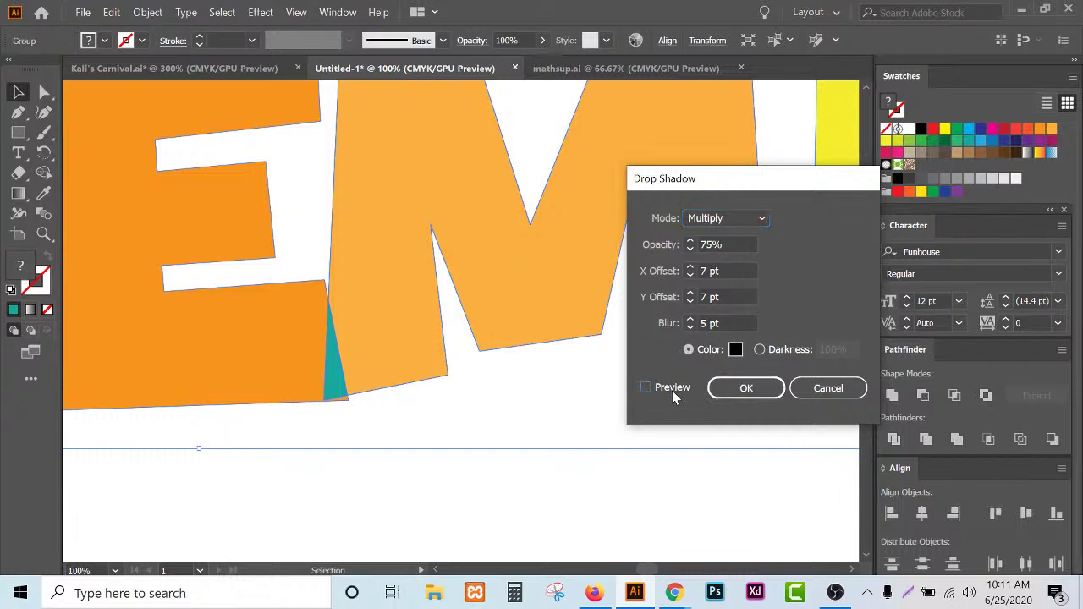
left_click(672, 391)
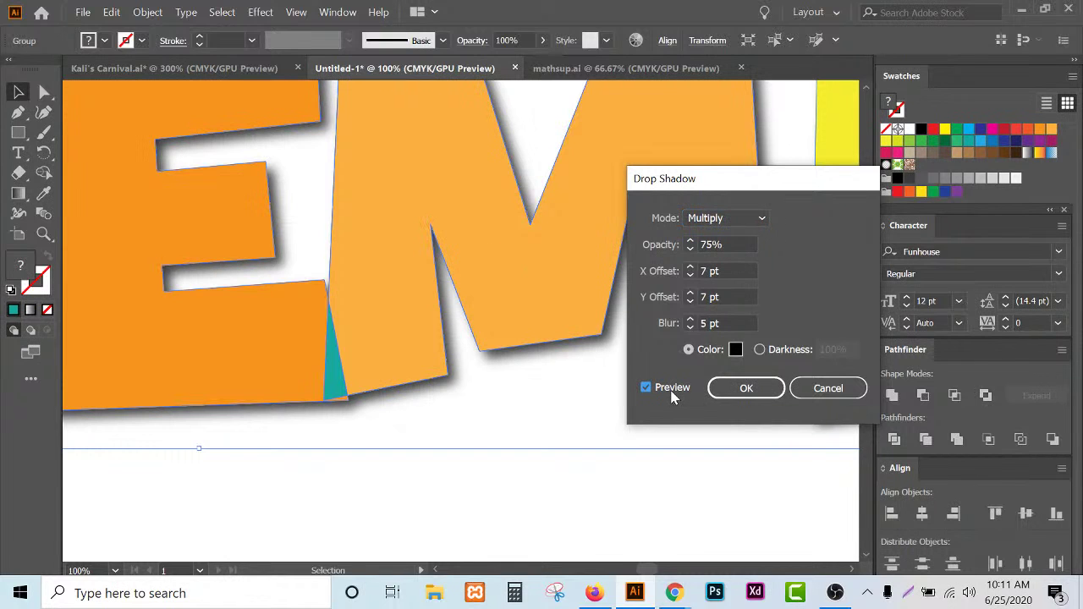
left_click(746, 387)
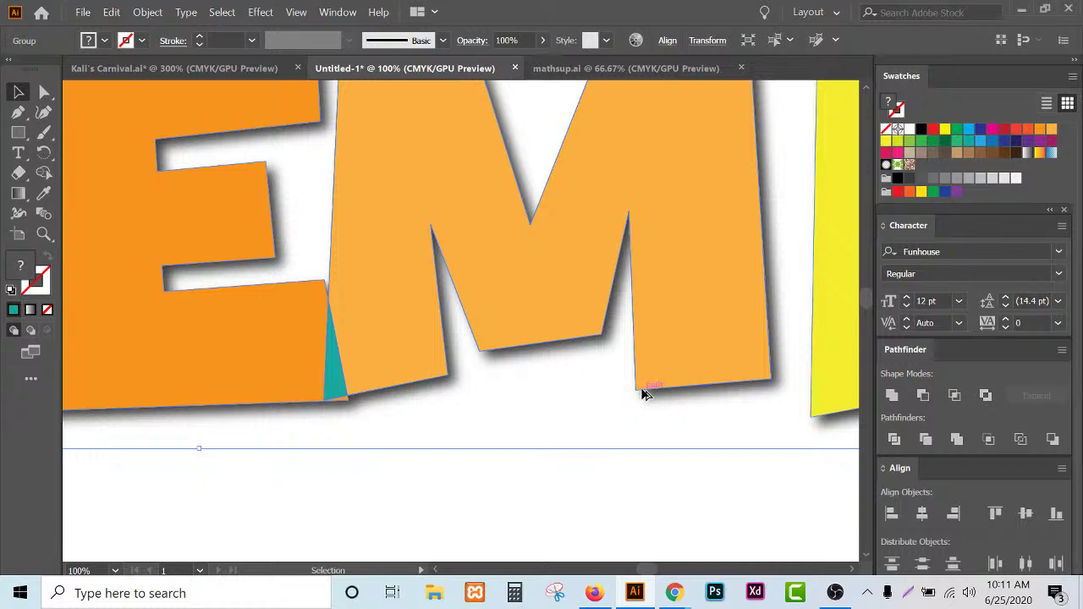
scroll(643, 394, "down", 4)
left_click(618, 246)
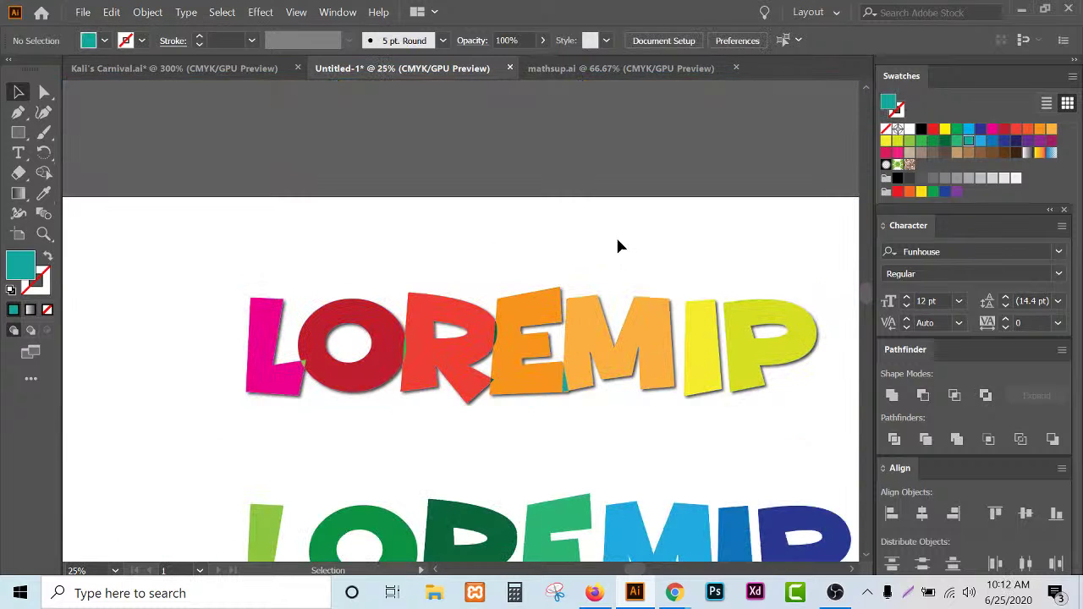
- Add a second Multiply drop shadow to the warm LOREMIP group in pinkish red FC034A with 75% opacity, 7 pt offsets and 5 pt blur
scroll(498, 288, "up", 1)
left_click_drag(493, 252, 593, 446)
scroll(594, 451, "up", 3)
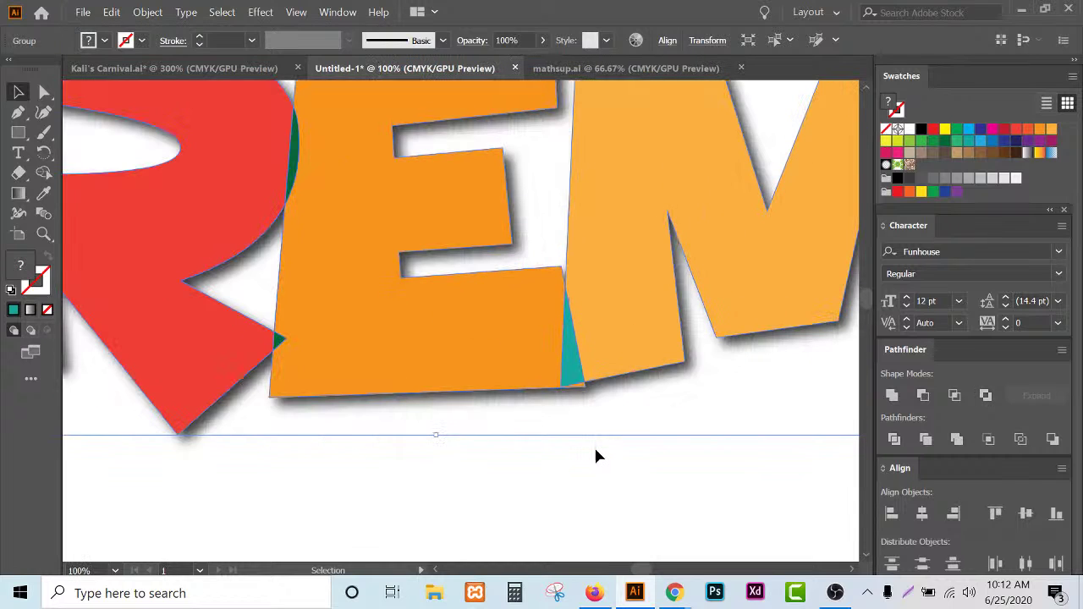
left_click(261, 12)
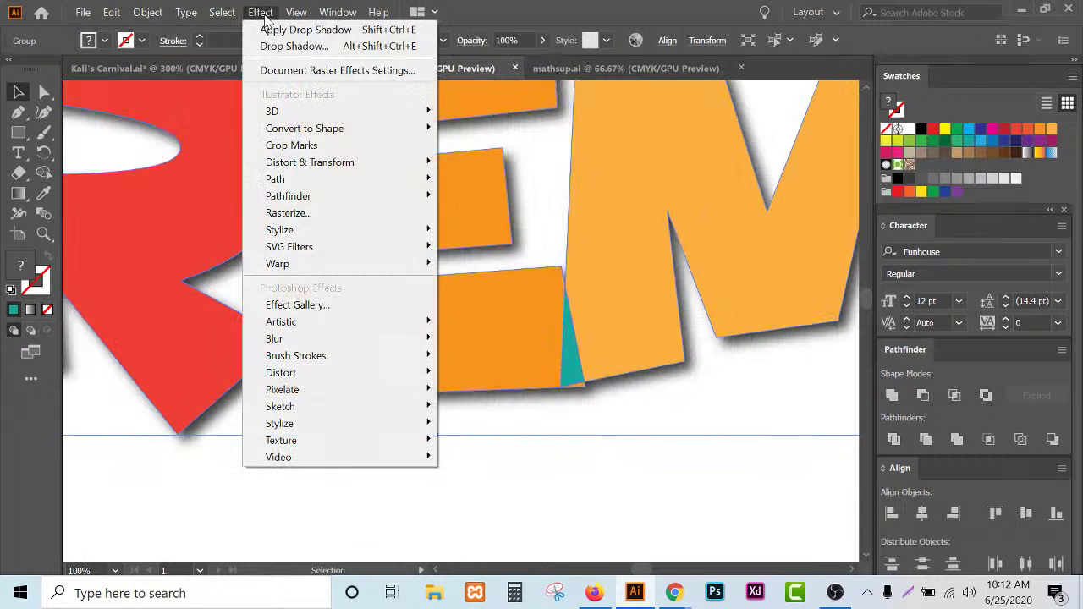
mouse_move(386, 234)
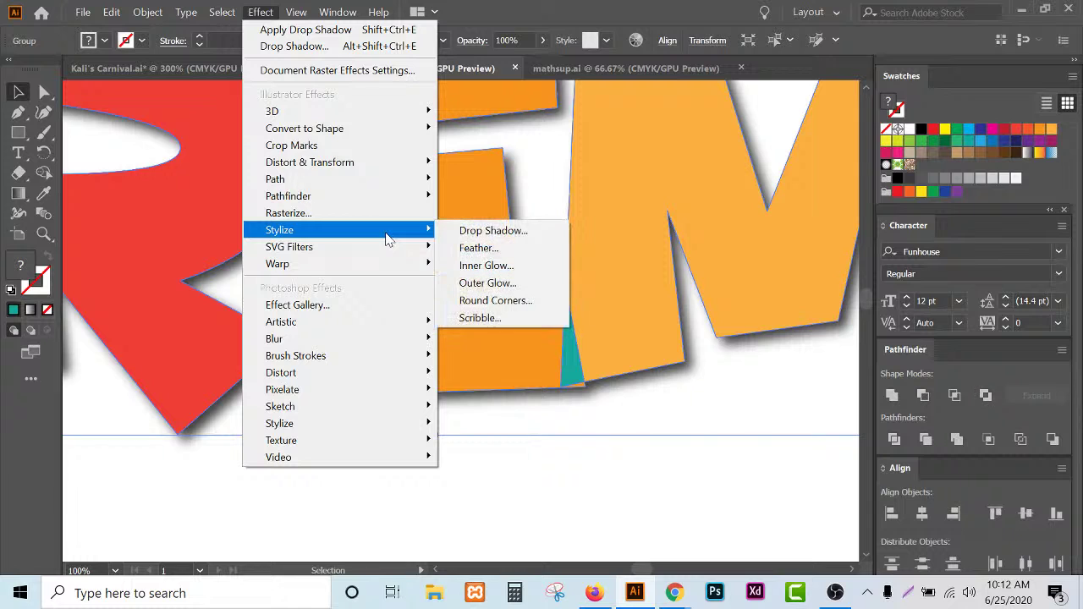
left_click(508, 230)
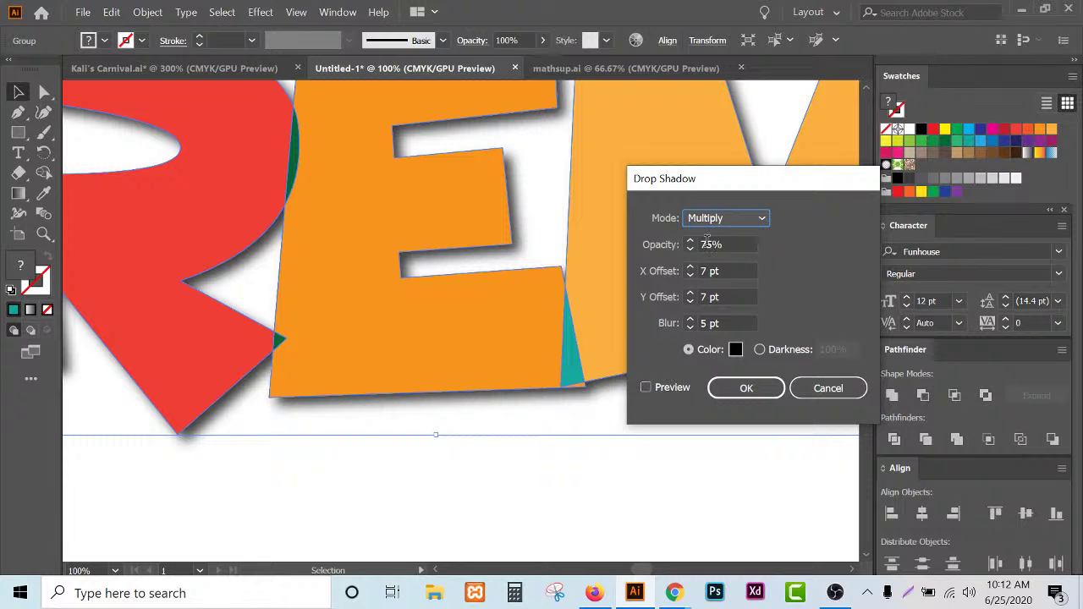
left_click(736, 350)
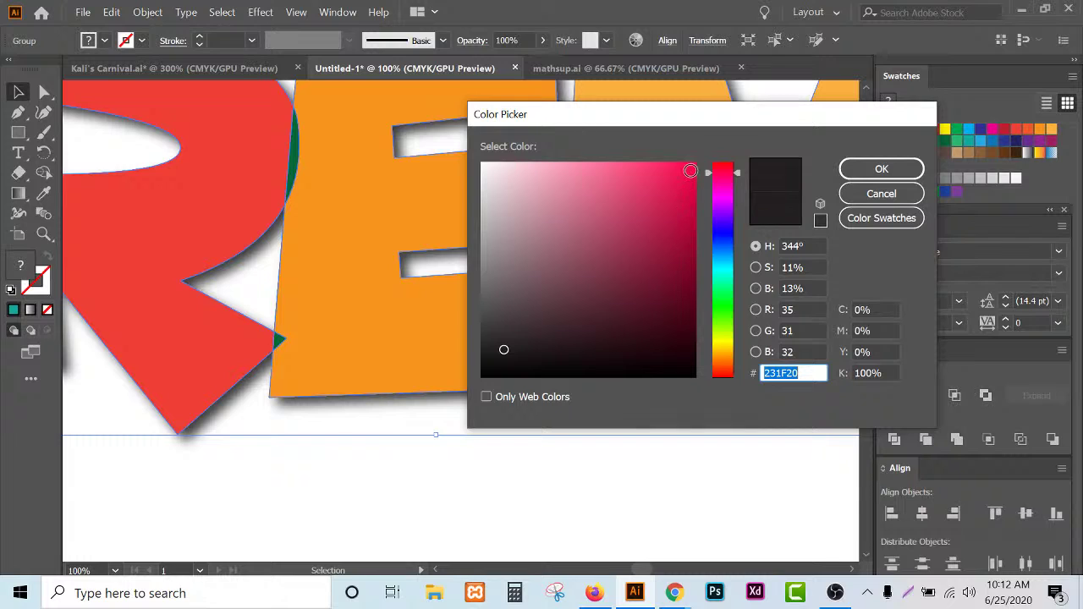
left_click_drag(691, 171, 694, 162)
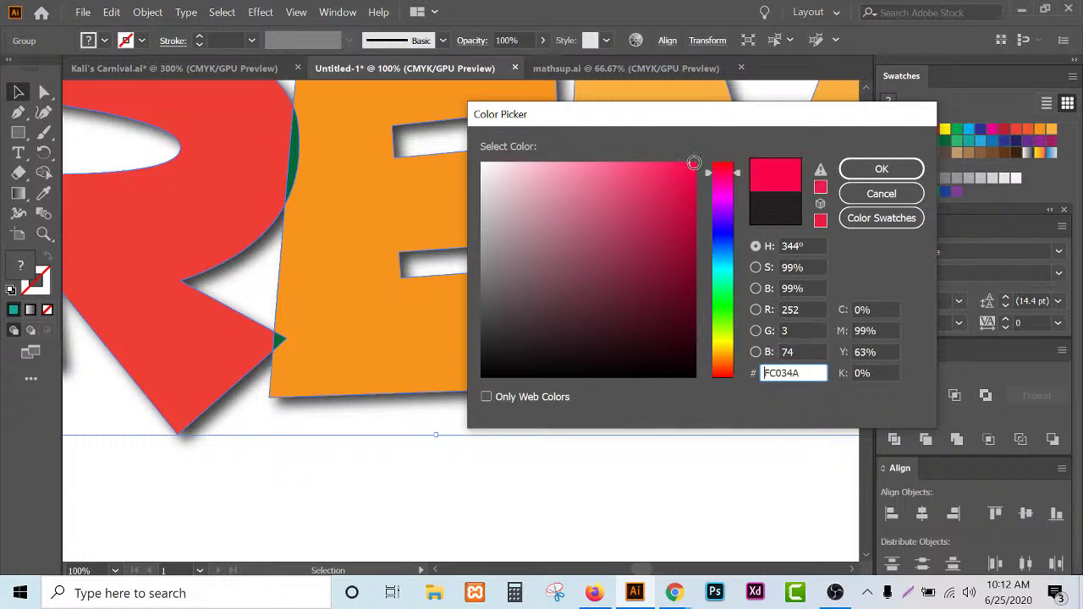
left_click(877, 164)
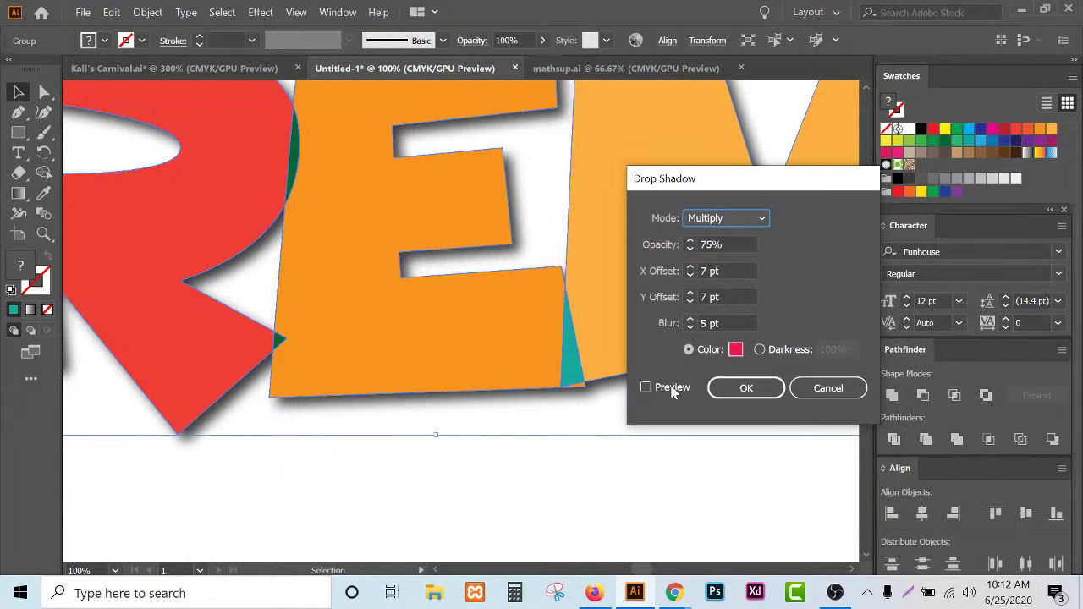
left_click(733, 395)
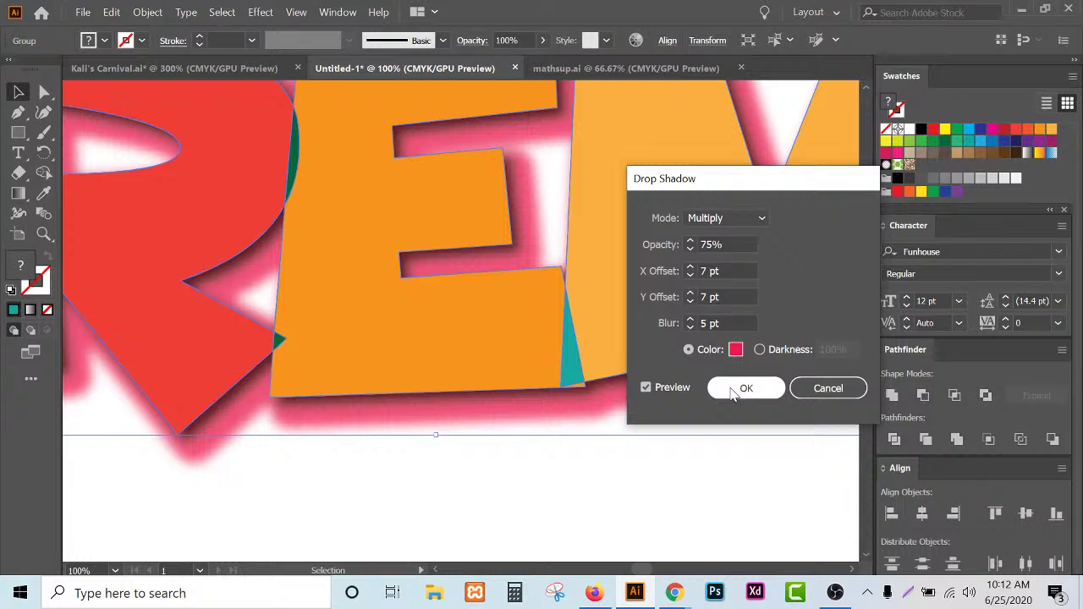
left_click(733, 394)
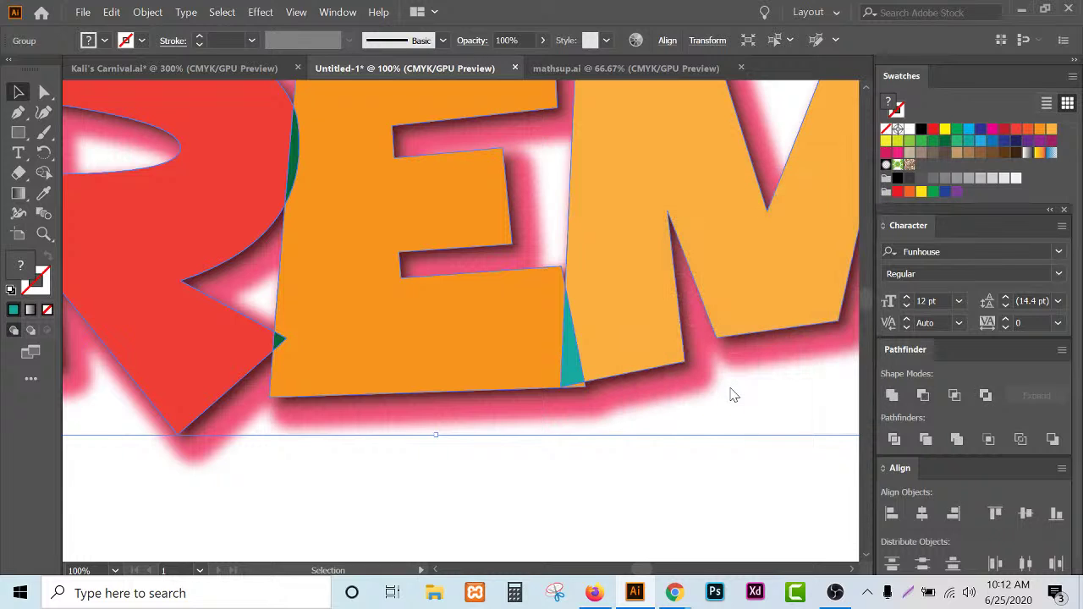
- Deselect the warm lettering and examine its layered black and pinkish-red shadows, especially around E and M and around O and R
scroll(618, 412, "down", 4)
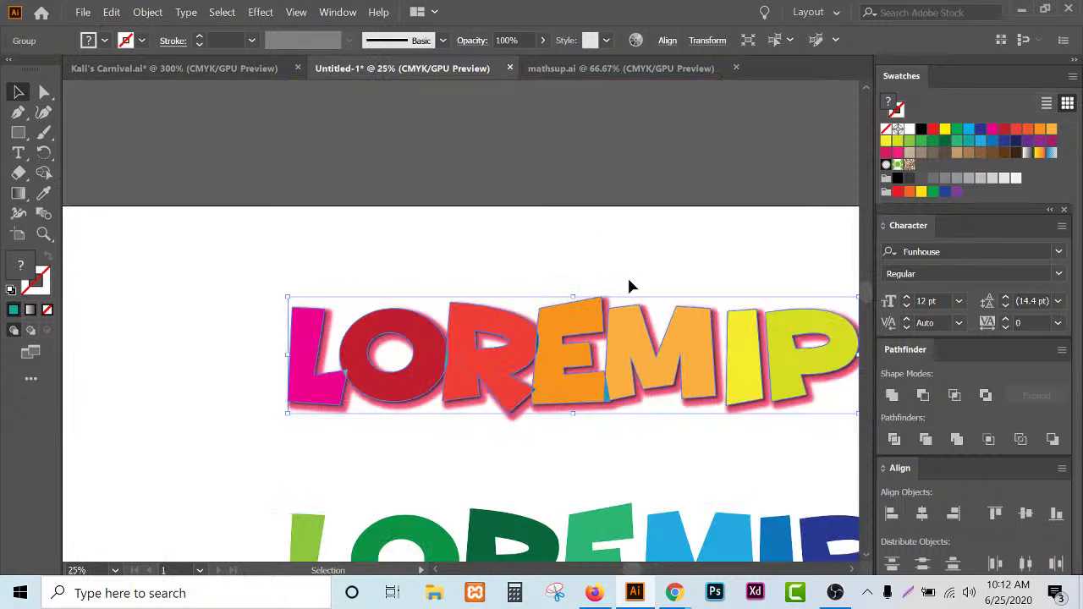
left_click(635, 229)
scroll(665, 330, "up", 4)
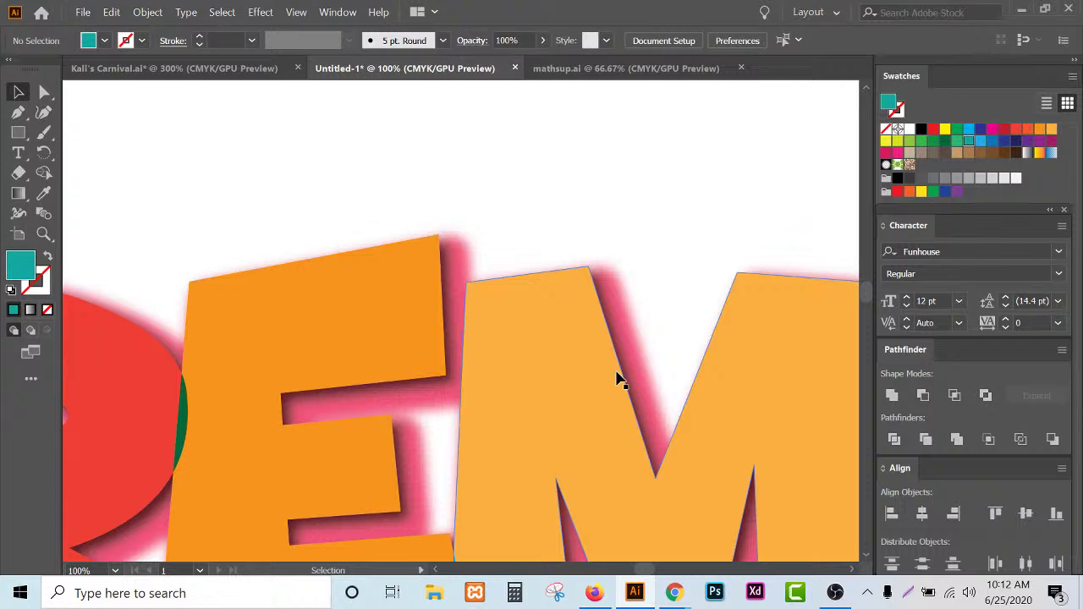
scroll(626, 332, "down", 3)
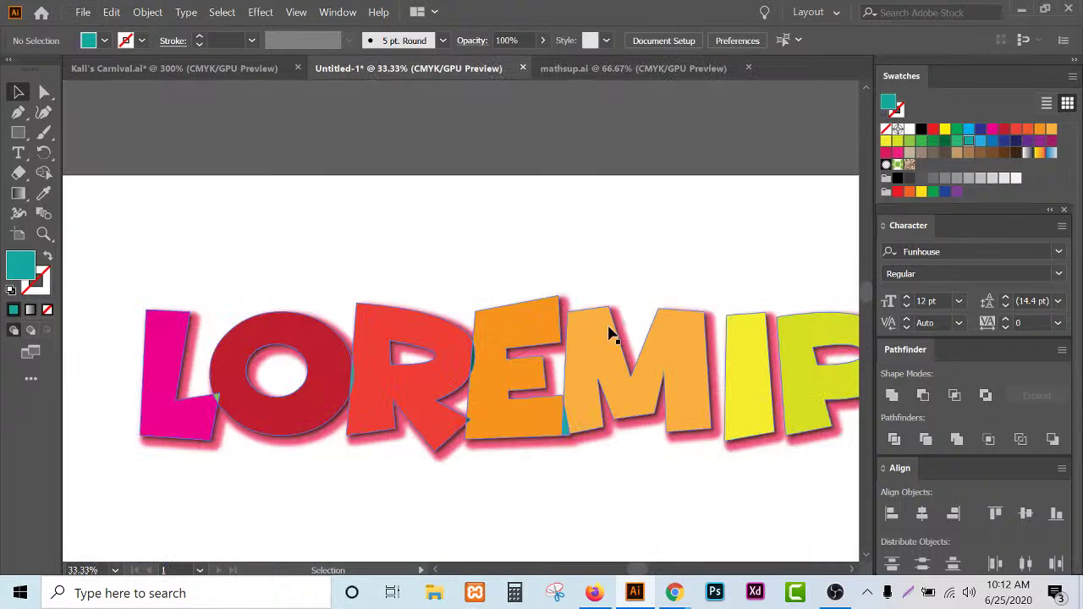
scroll(330, 444, "up", 4)
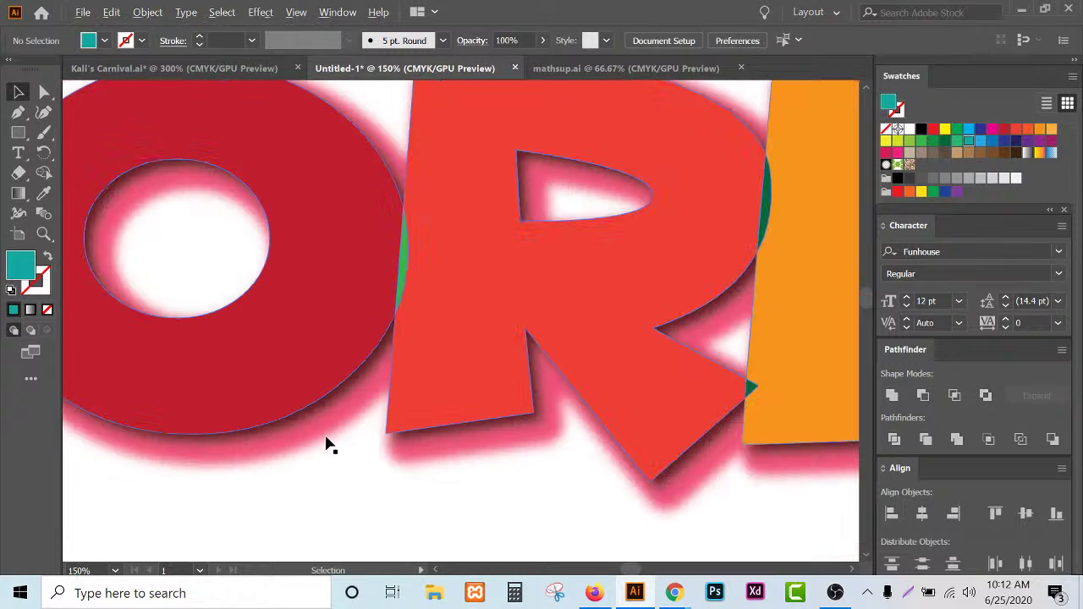
scroll(330, 444, "down", 3)
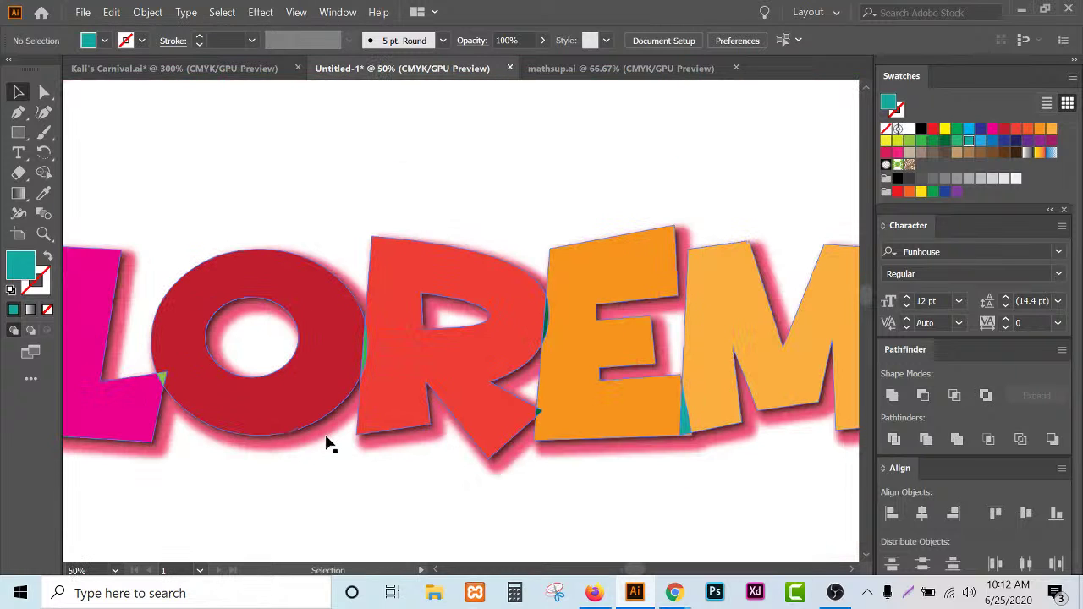
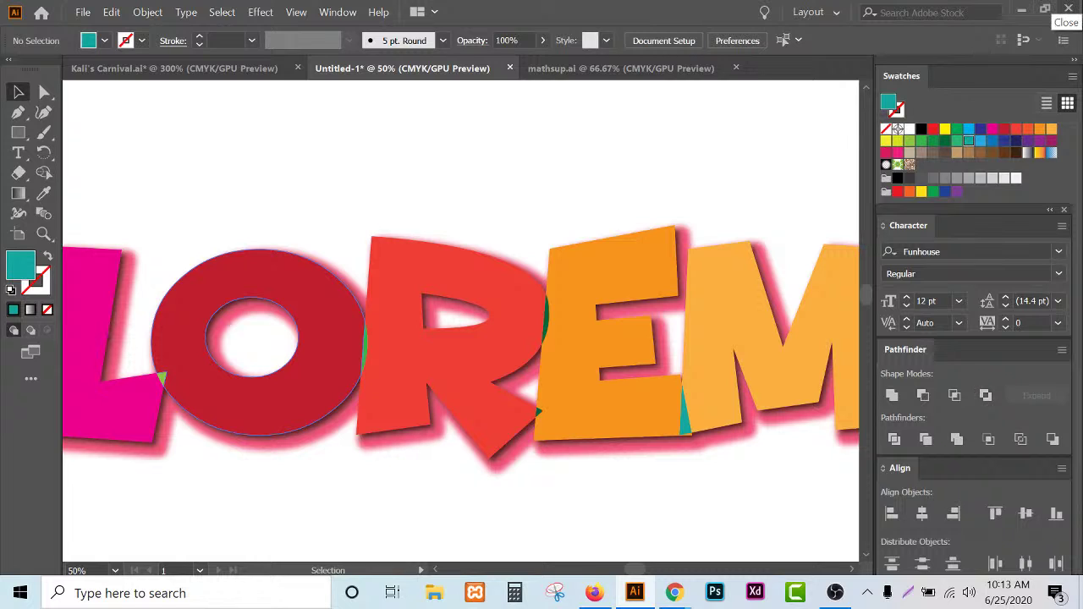
- Apply a pinkish-red Multiply drop shadow to the green-blue LOREMIP group with 75% opacity, 7 pt X and Y offsets and 5 pt blur
scroll(472, 354, "down", 1)
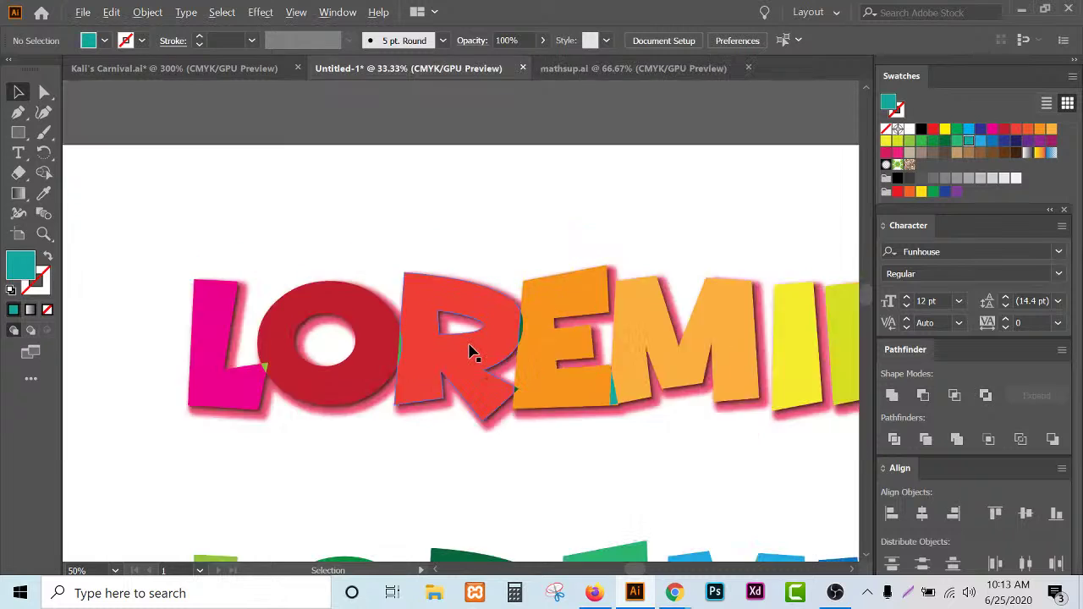
scroll(512, 364, "down", 1)
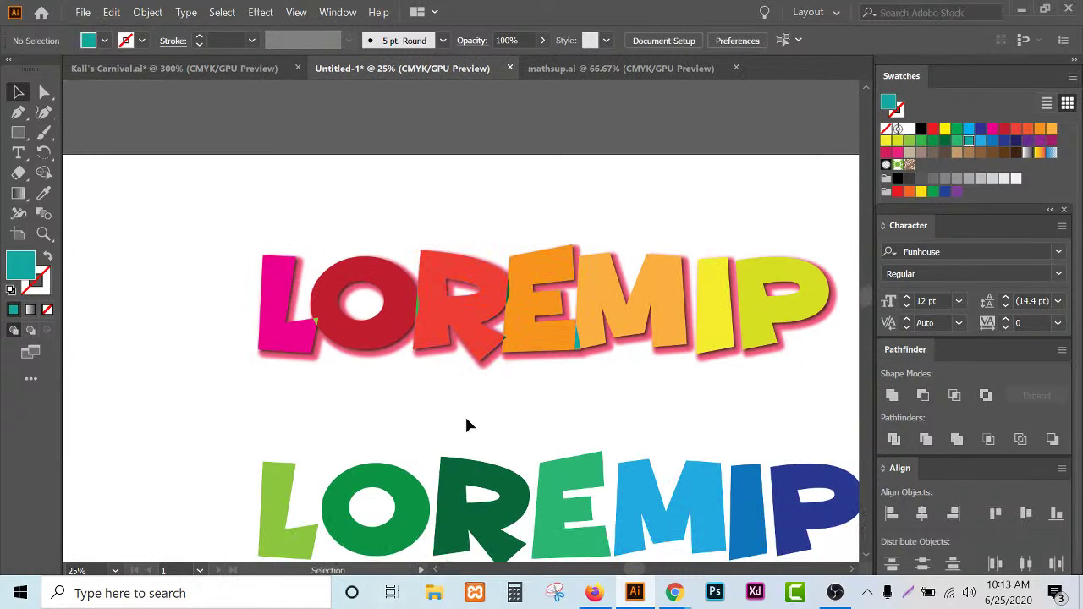
scroll(488, 310, "down", 2)
scroll(488, 312, "down", 2)
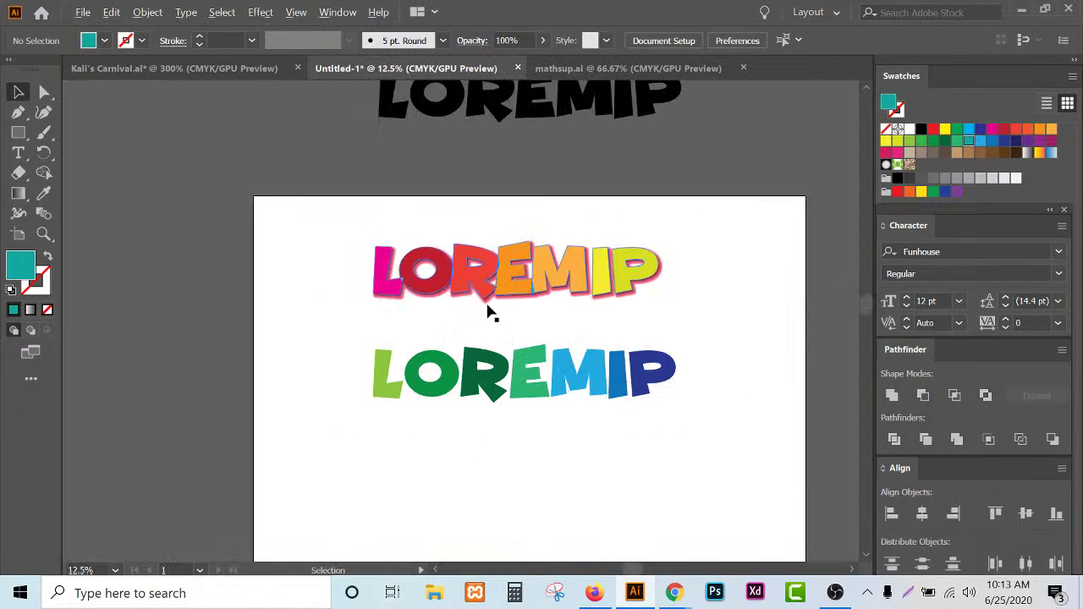
left_click(563, 407)
scroll(563, 391, "up", 1)
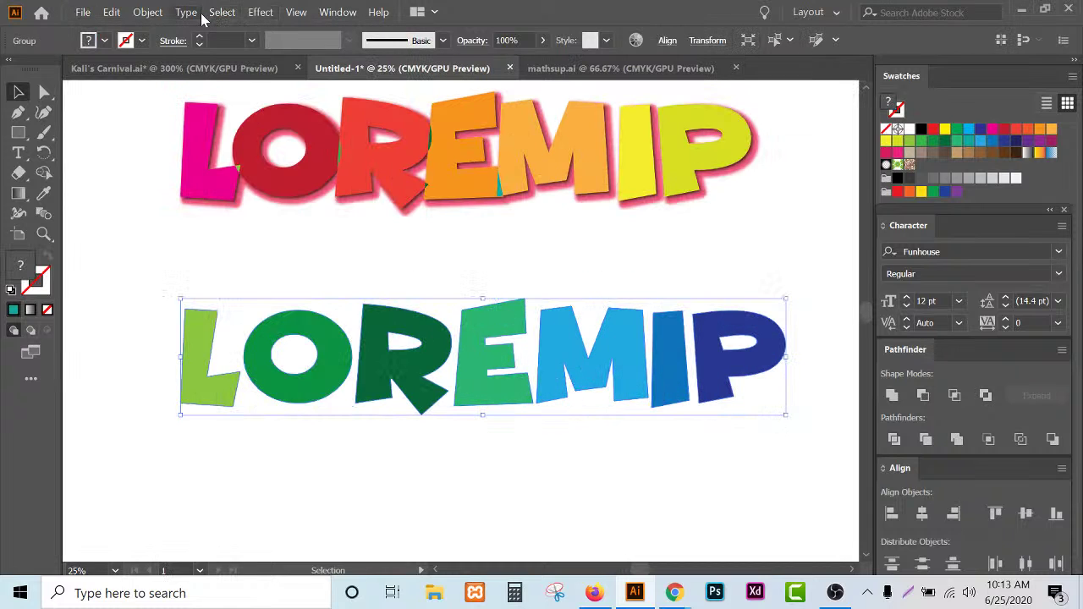
left_click(254, 12)
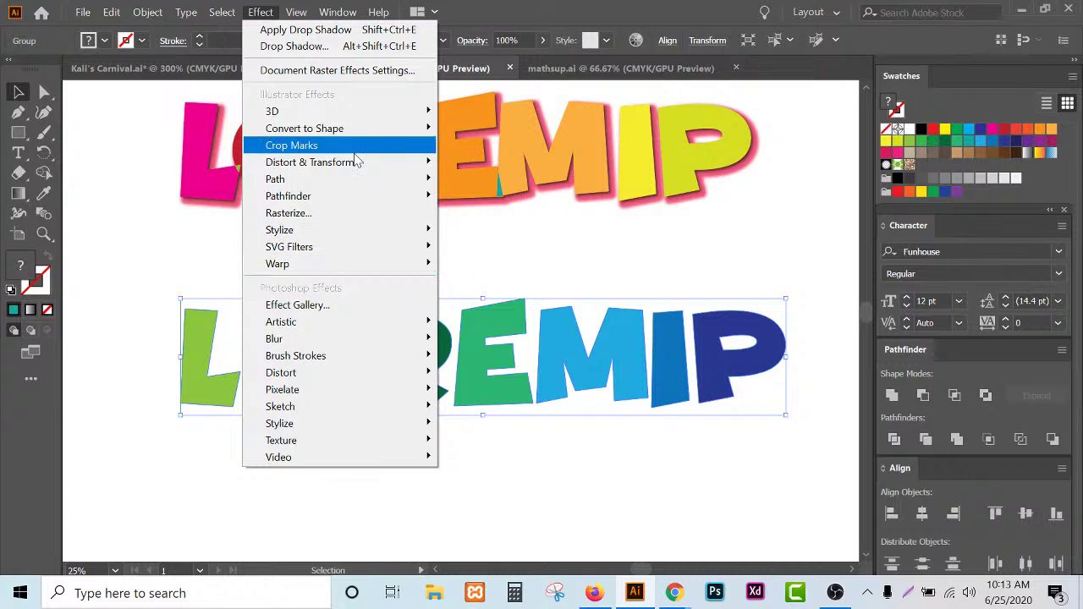
mouse_move(370, 238)
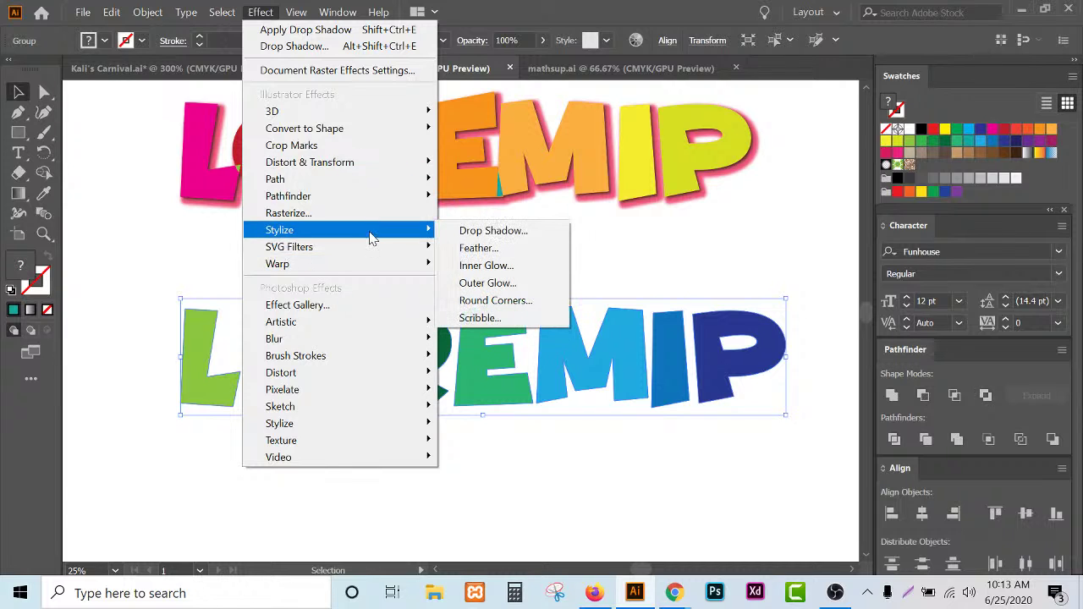
left_click(489, 233)
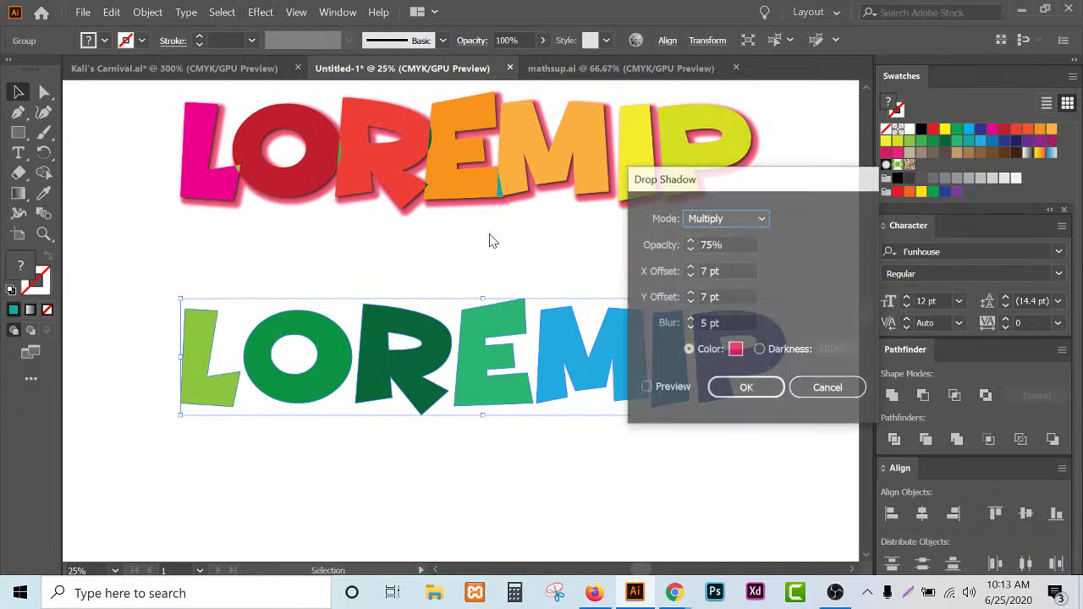
left_click(672, 391)
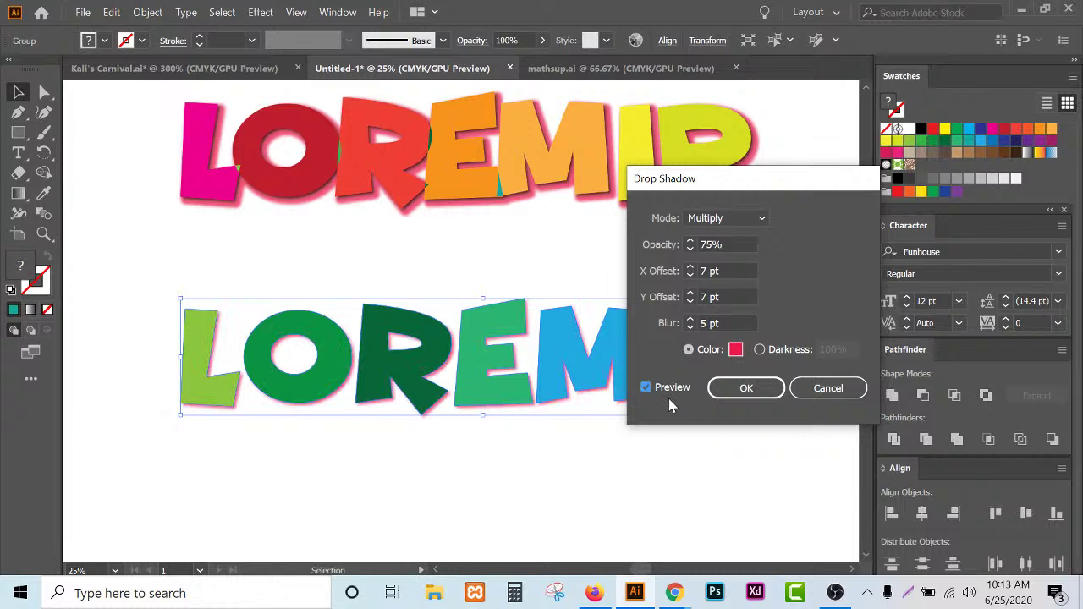
left_click(745, 391)
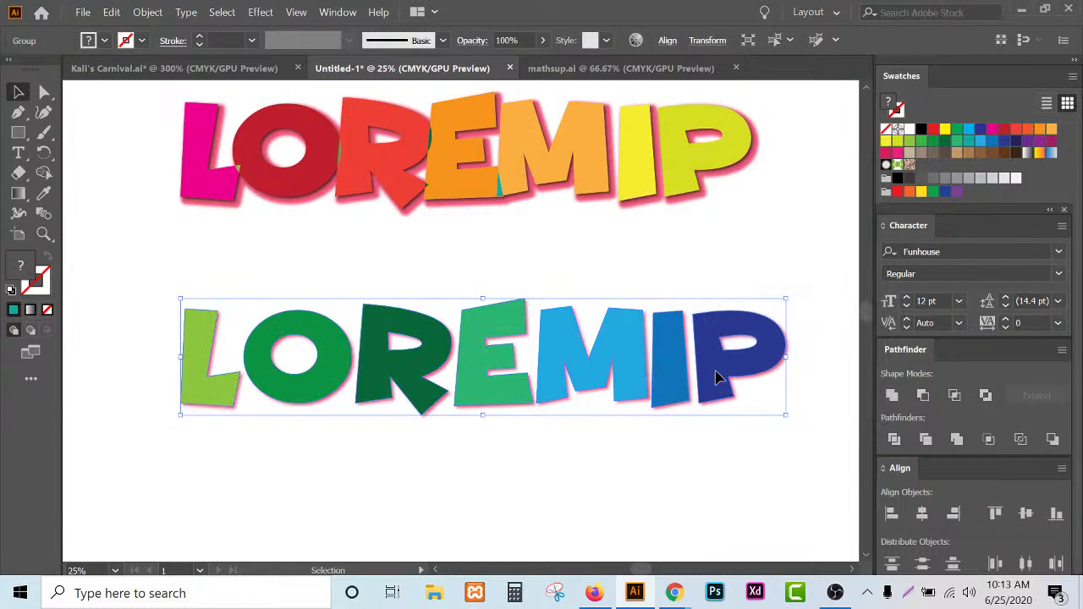
scroll(718, 378, "up", 2)
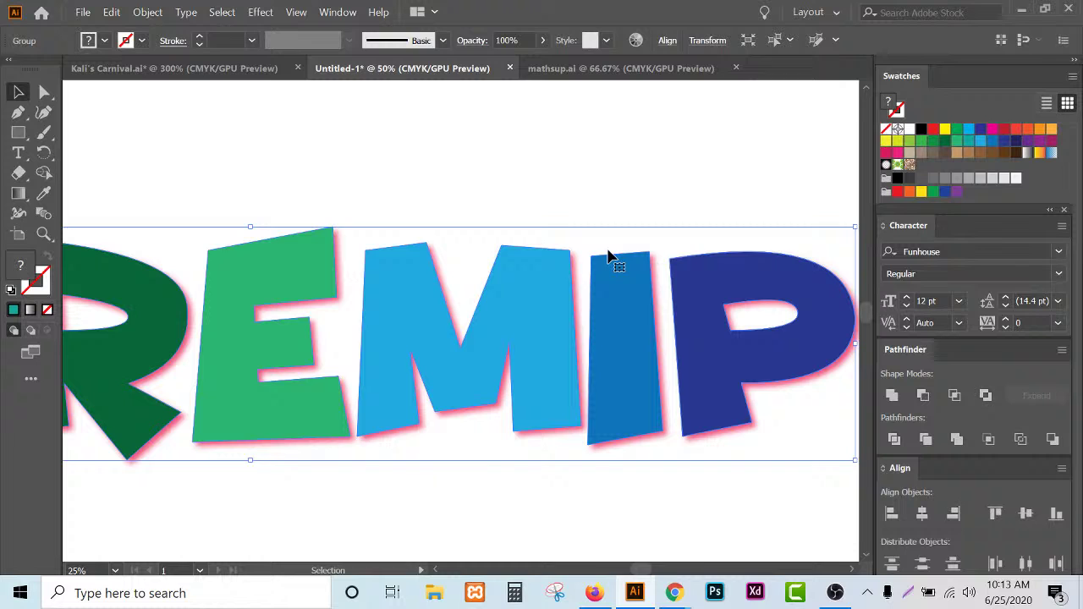
left_click(596, 192)
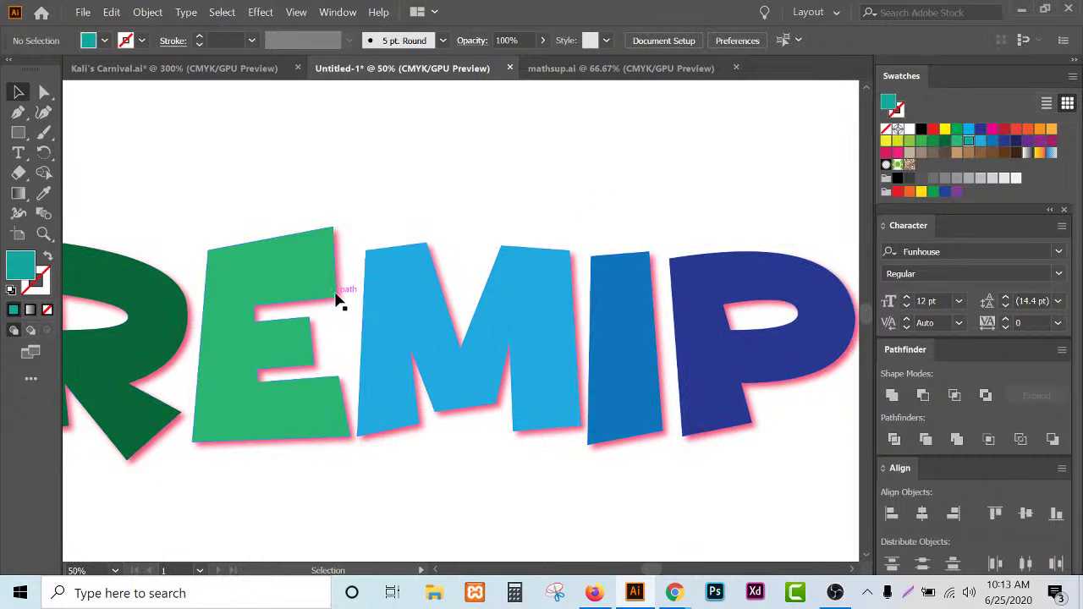
- Add a second pinkish-red Multiply drop shadow to the green-blue LOREMIP group with 75% opacity, 7 pt offsets and 5 pt blur, then deselect it
scroll(385, 269, "down", 2)
left_click(441, 315)
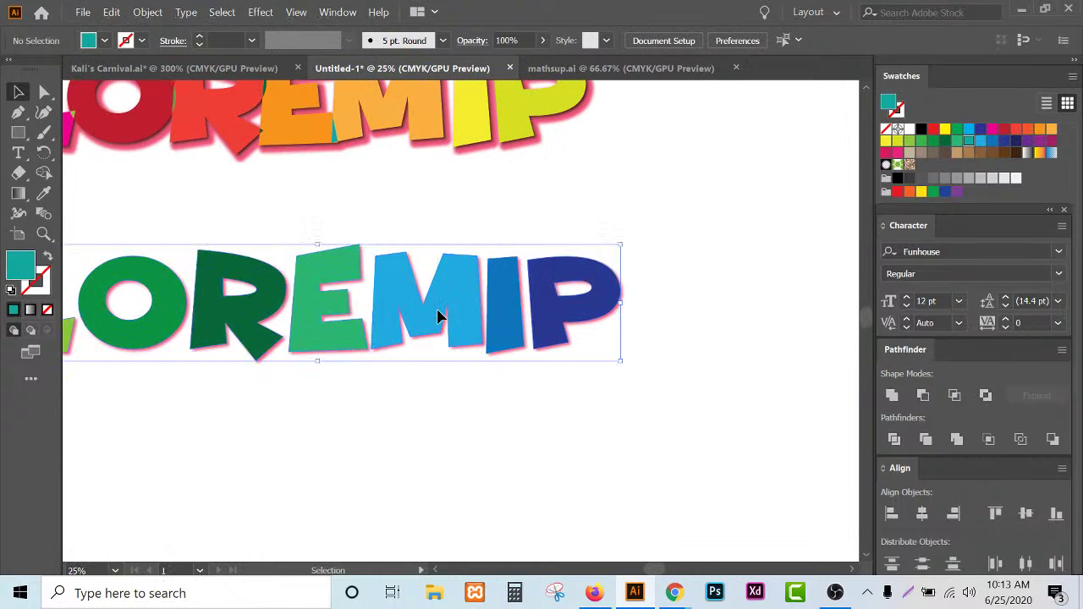
left_click(255, 13)
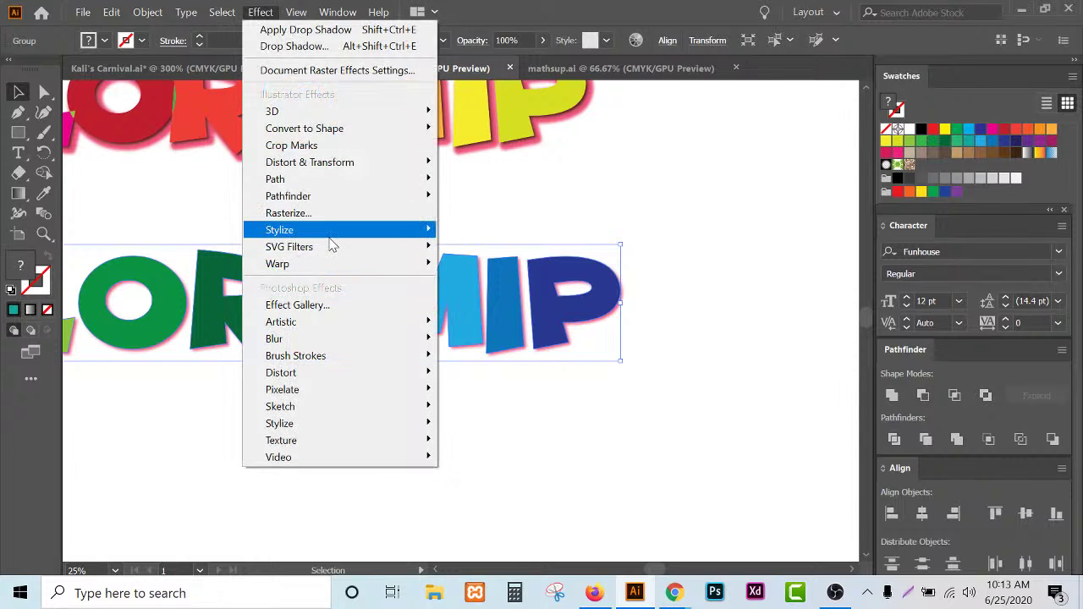
mouse_move(332, 234)
left_click(500, 243)
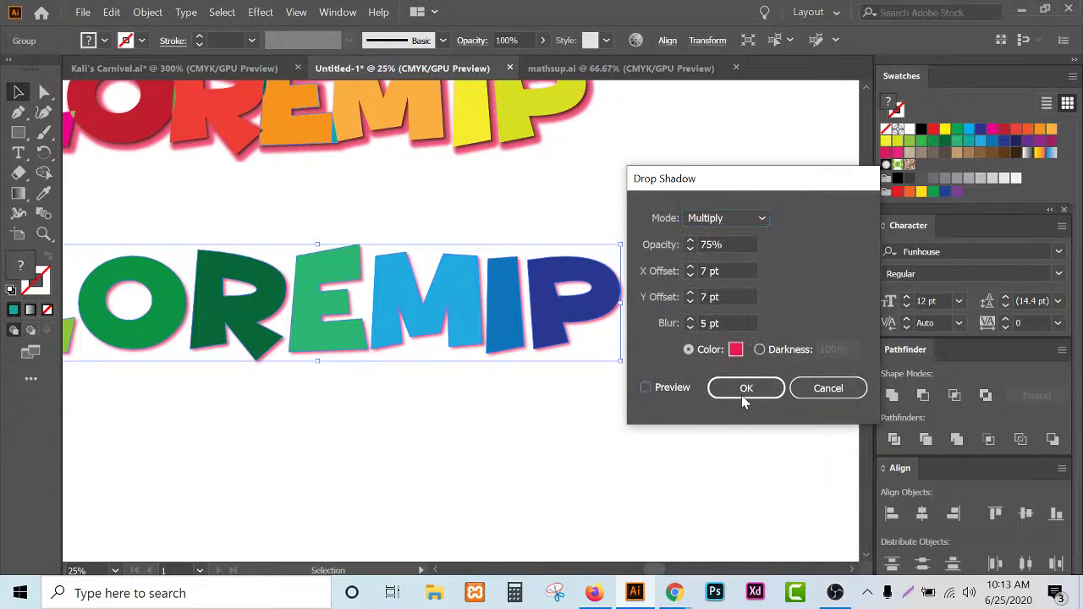
left_click(684, 389)
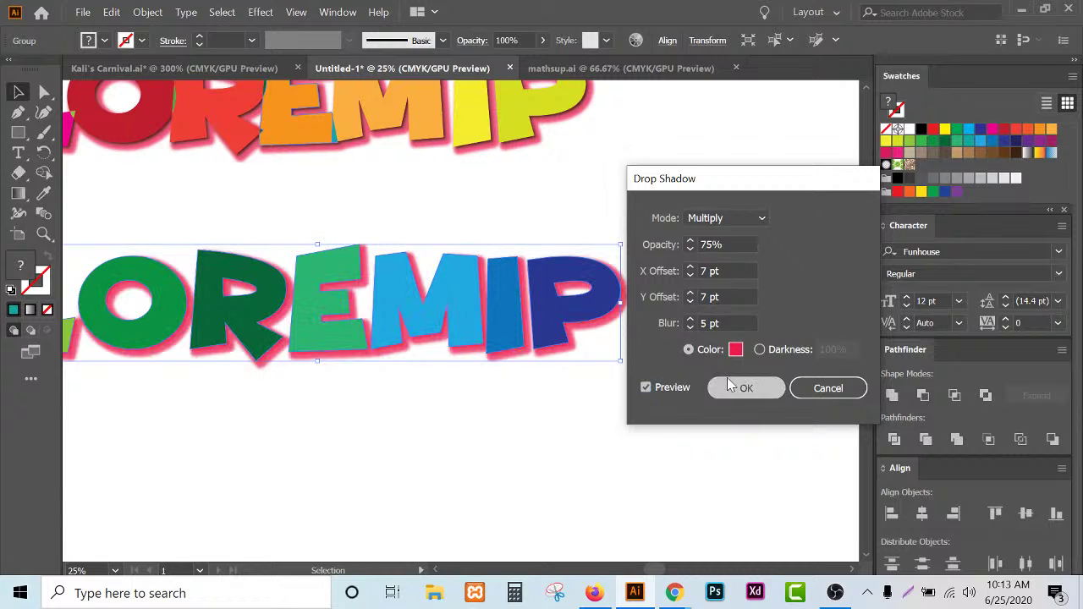
left_click(733, 387)
left_click(727, 377)
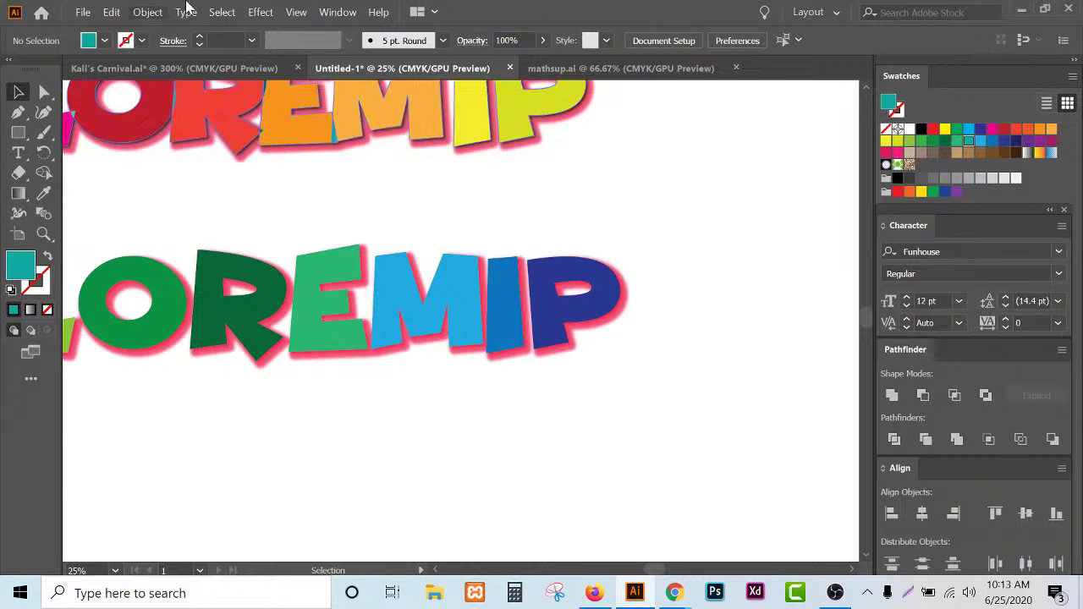
left_click(258, 12)
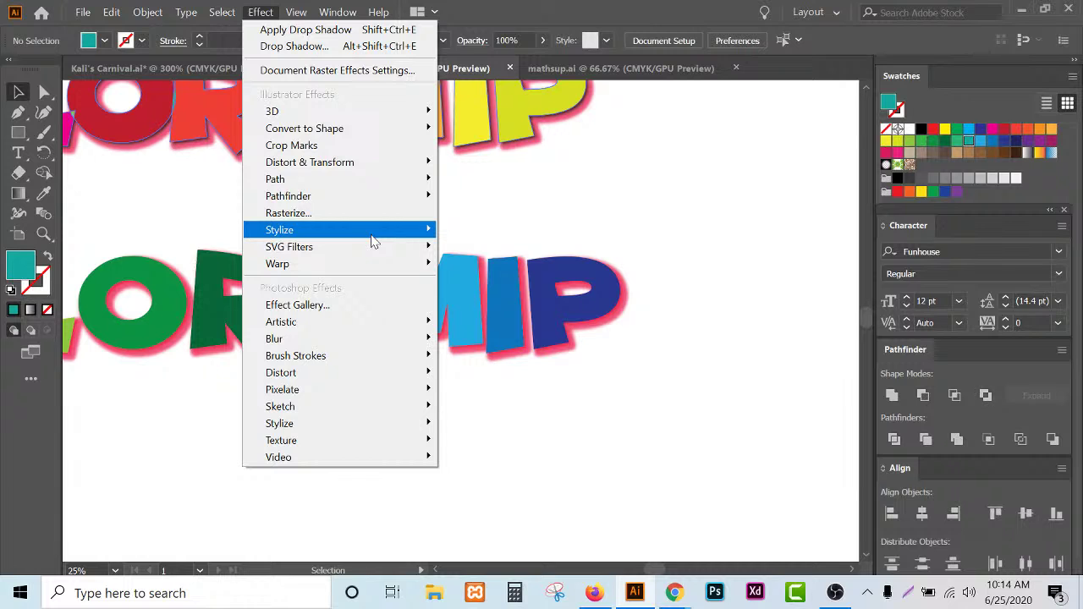
mouse_move(375, 238)
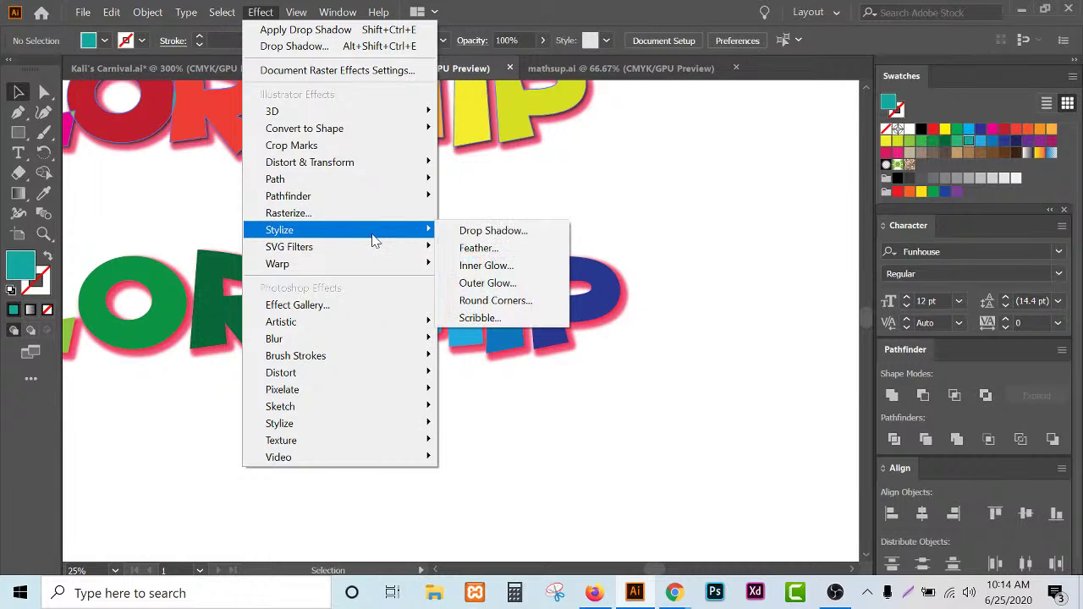
left_click(542, 232)
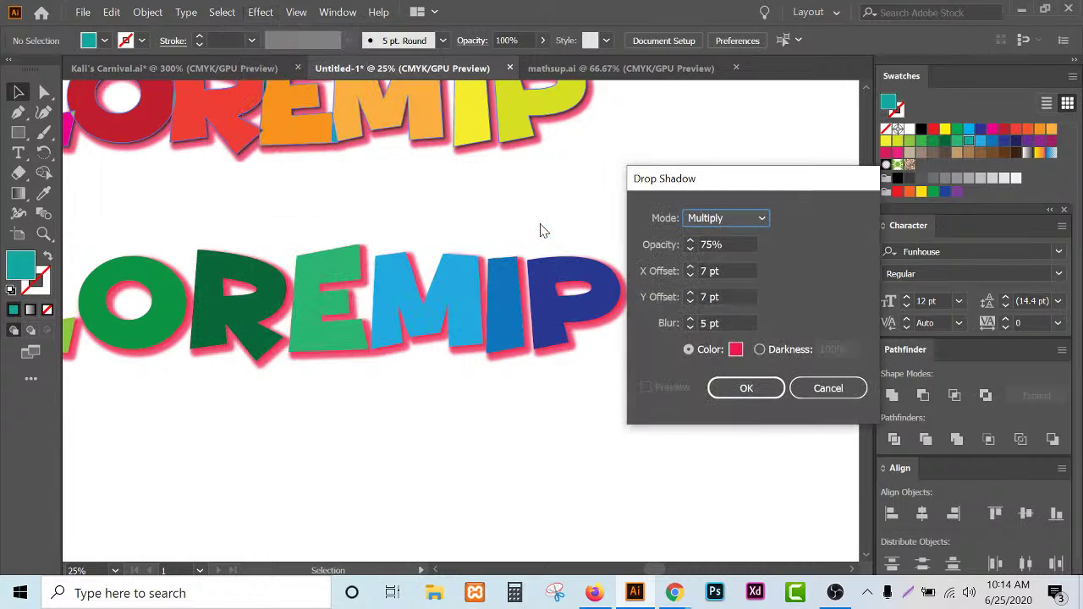
left_click(735, 351)
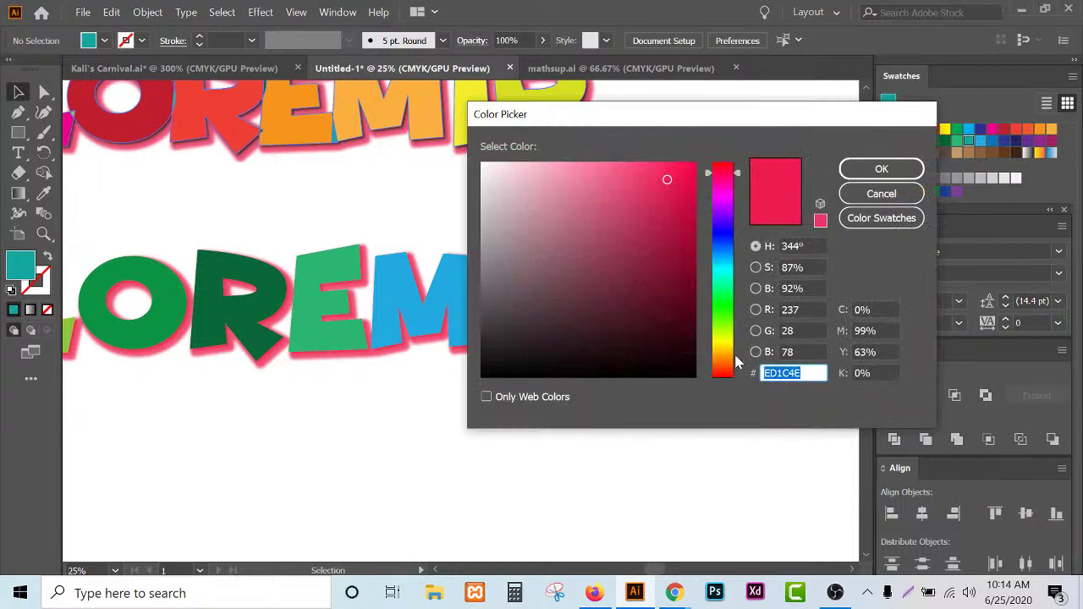
left_click(725, 227)
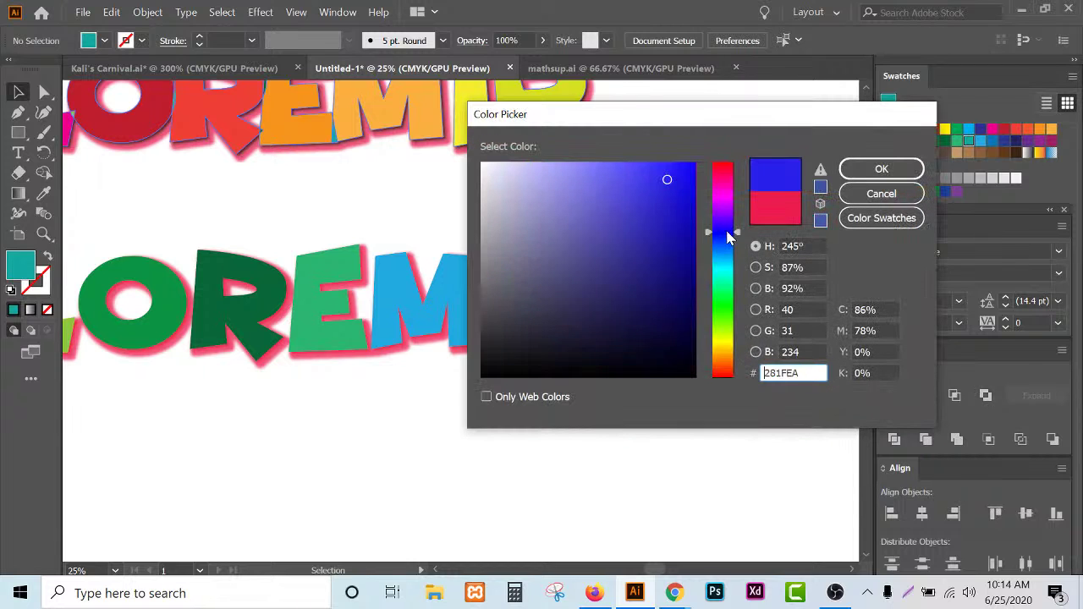
left_click(672, 179)
left_click_drag(672, 178, 692, 165)
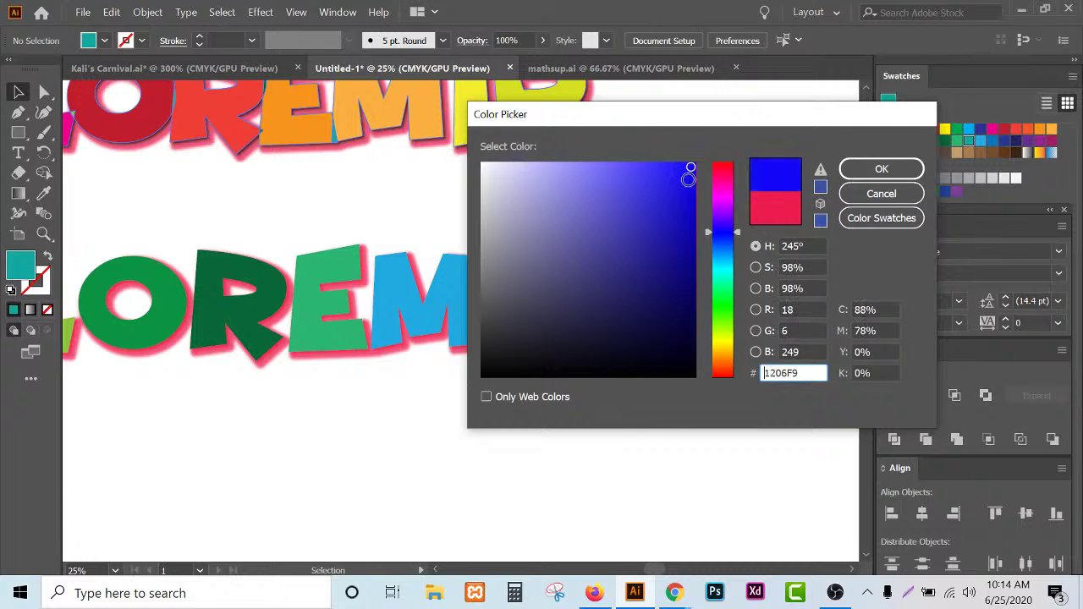
left_click(851, 168)
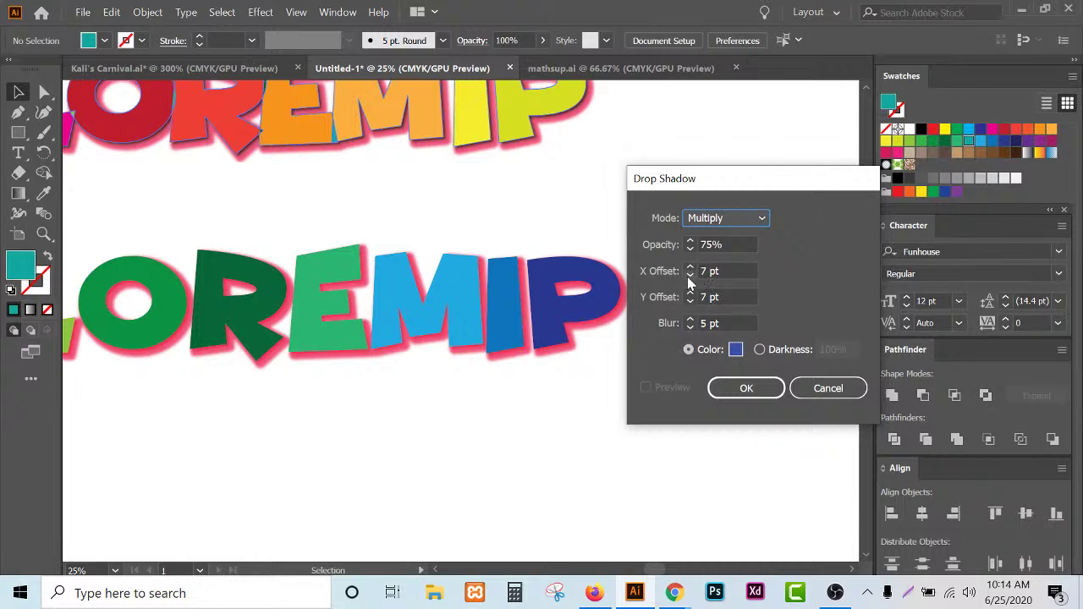
left_click(800, 388)
- Place a copy of the black LOREMIP text on the artboard below the green-blue lettering
scroll(399, 212, "down", 4)
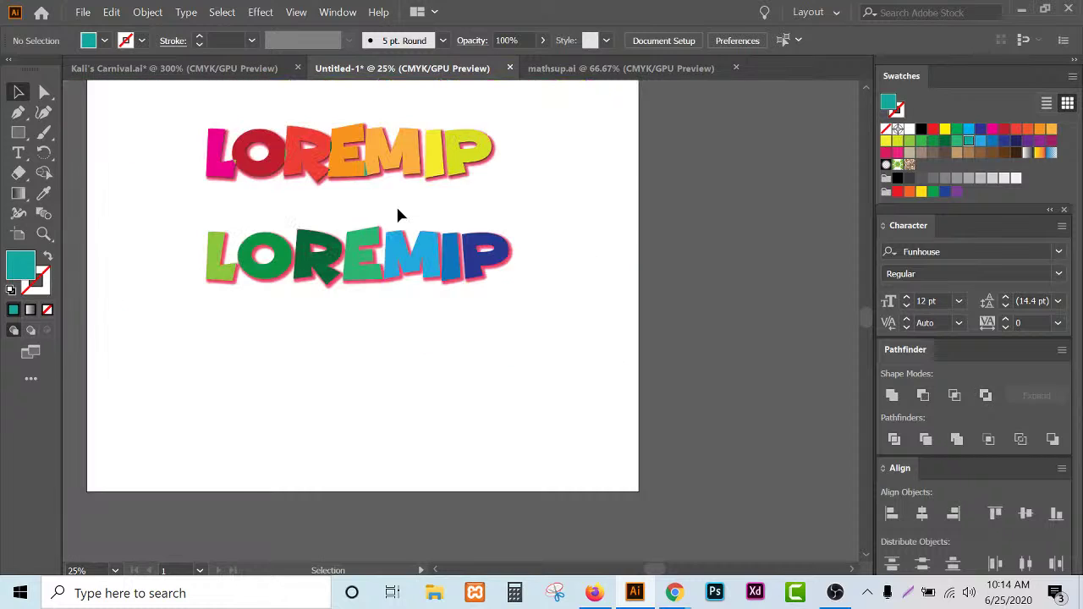
left_click_drag(406, 229, 405, 308)
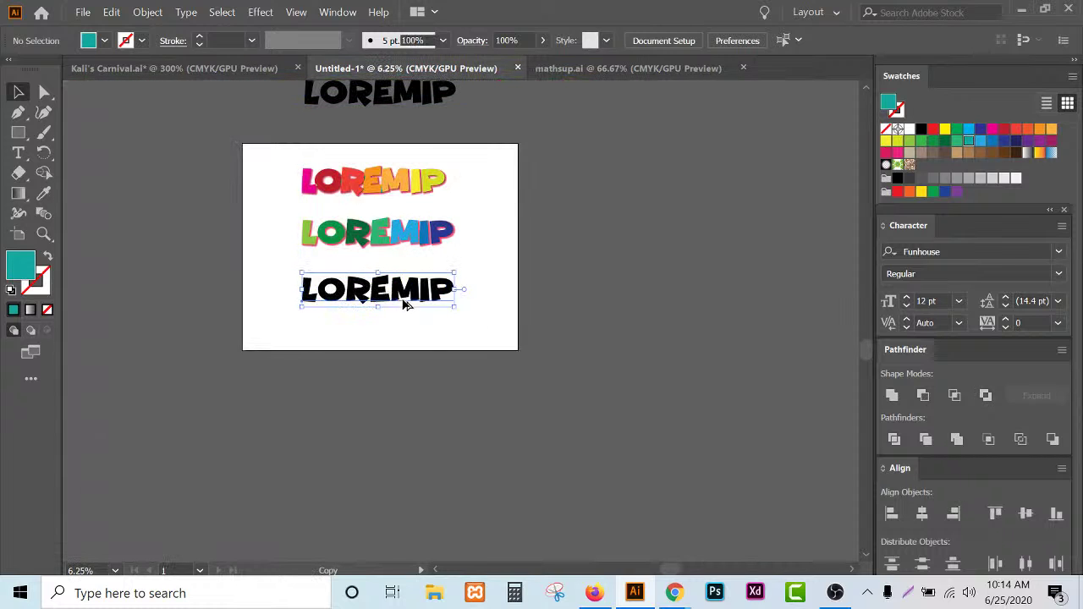
scroll(364, 306, "up", 1)
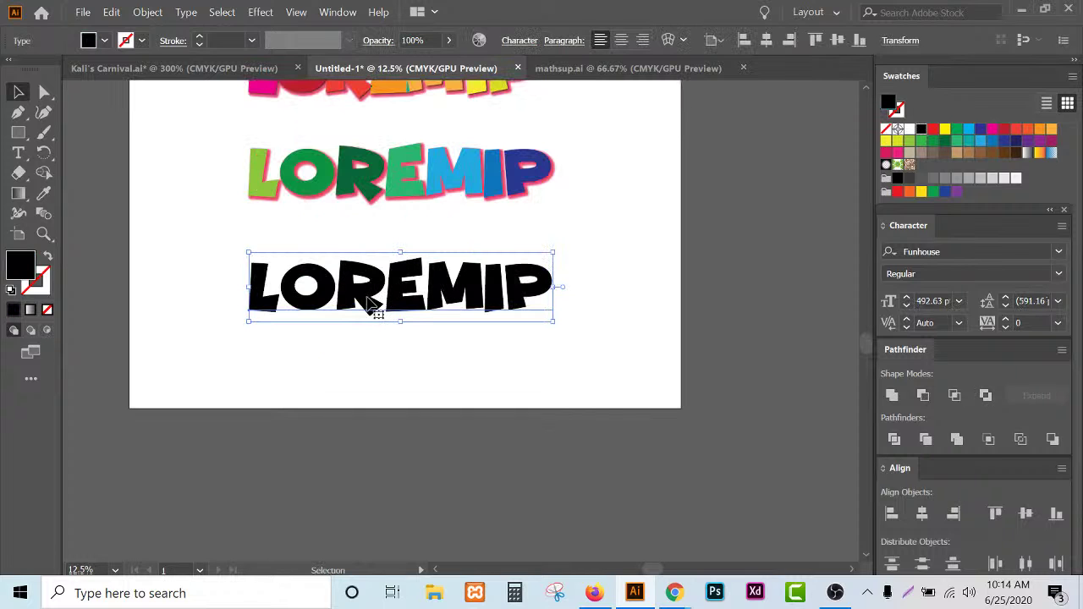
- Convert the copied black LOREMIP text to outlines and fill it with yellow
right_click(370, 297)
left_click(430, 361)
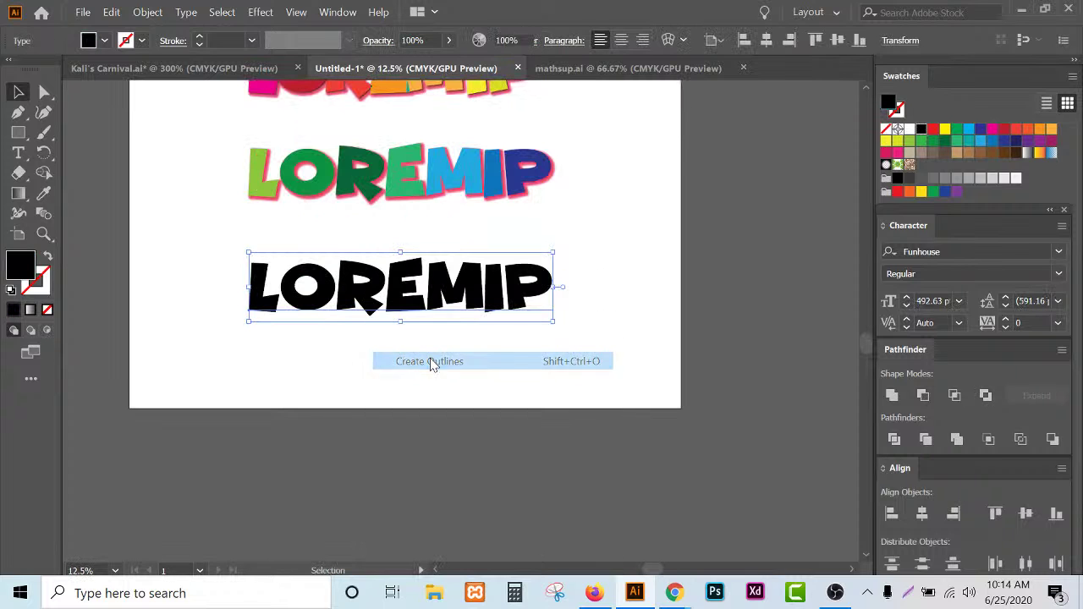
left_click(945, 129)
left_click(520, 349)
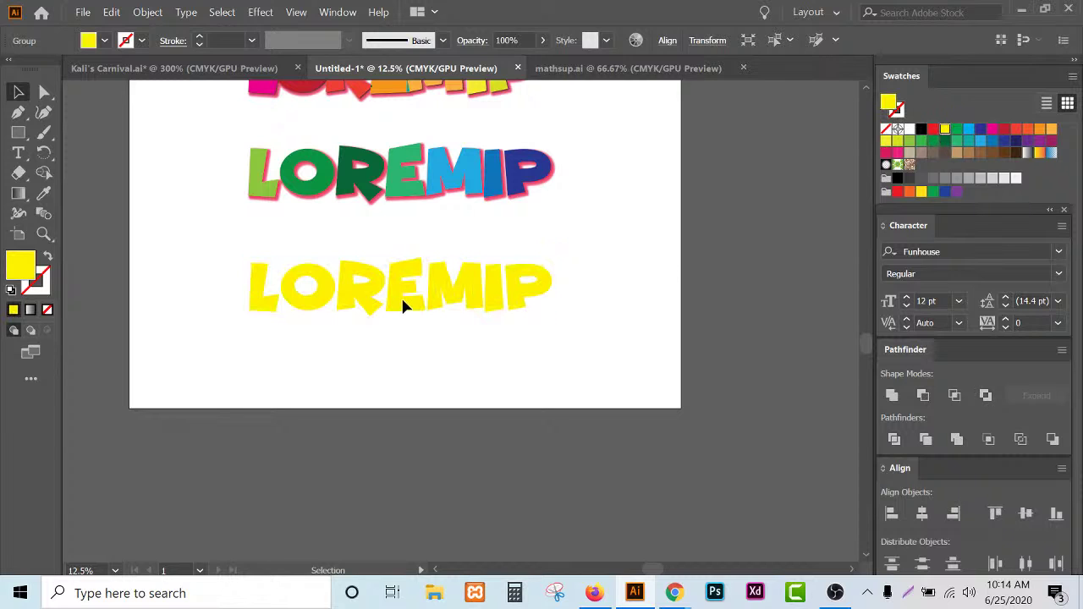
- Apply a pinkish-red Multiply drop shadow to the yellow LOREMIP group with 75% opacity, 0 pt X offset, 7 pt Y offset and 5 pt blur
scroll(403, 302, "up", 1)
left_click(404, 305)
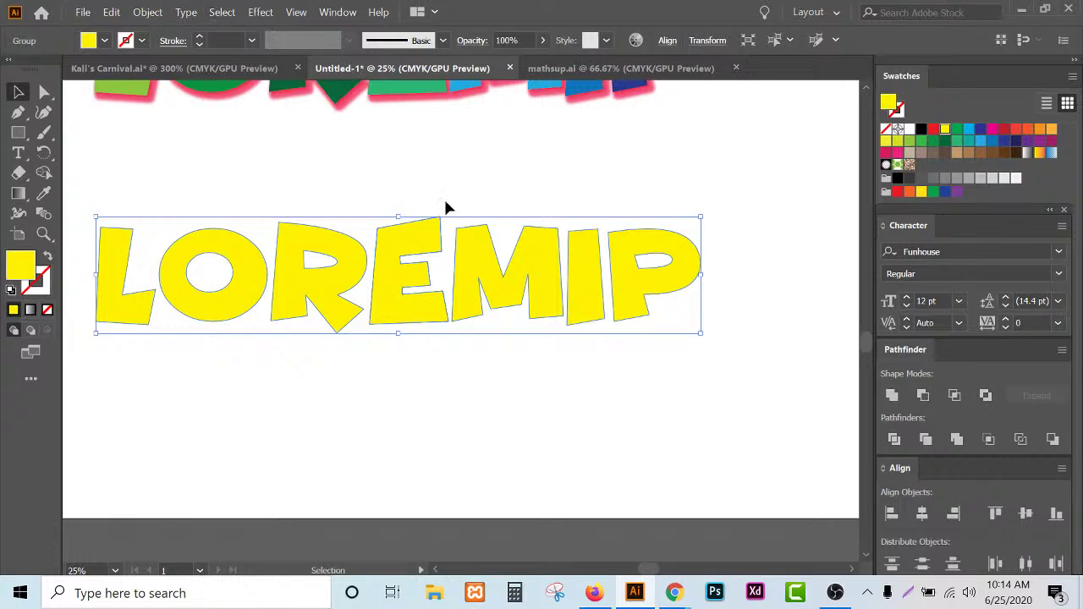
scroll(363, 110, "up", 2)
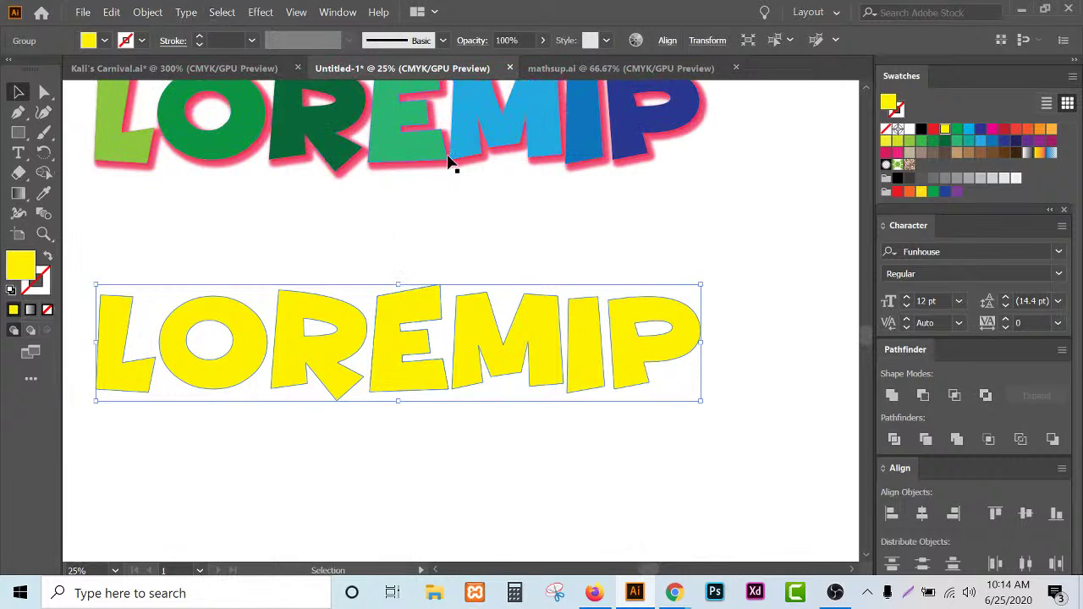
left_click(260, 14)
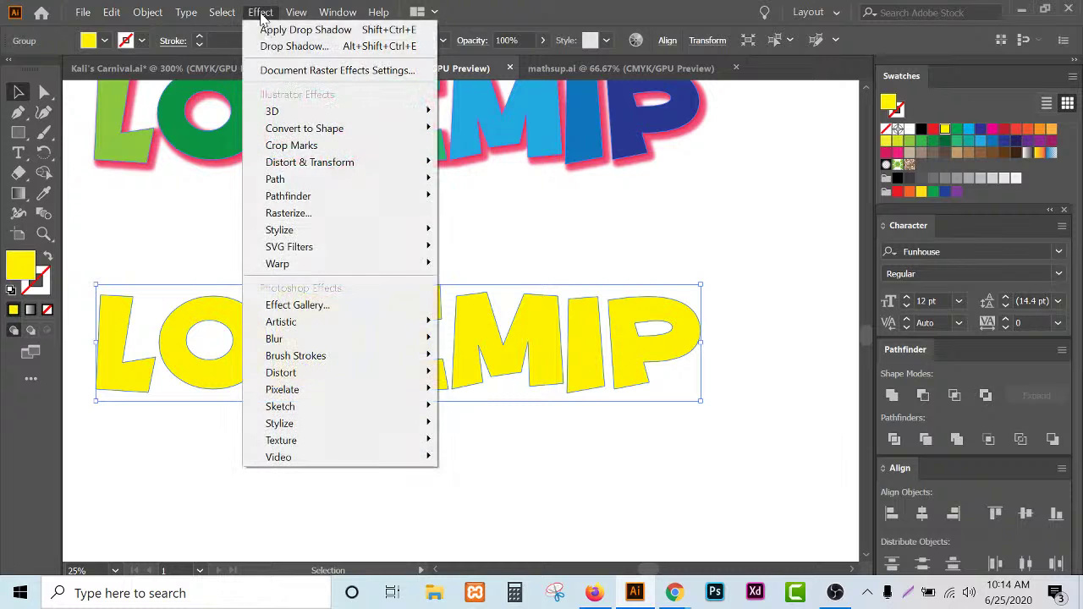
mouse_move(320, 246)
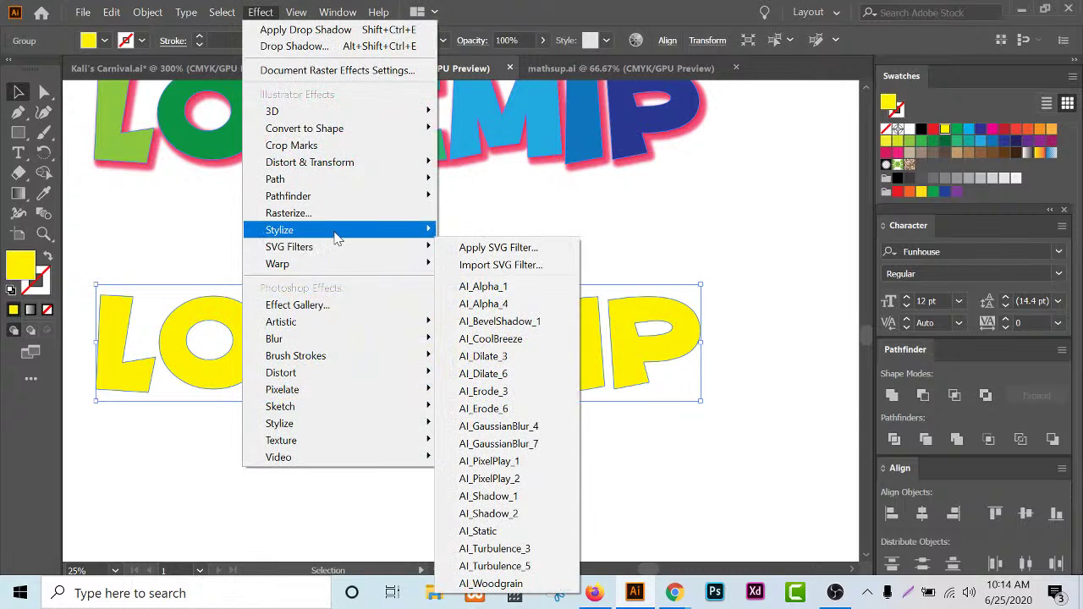
left_click(525, 232)
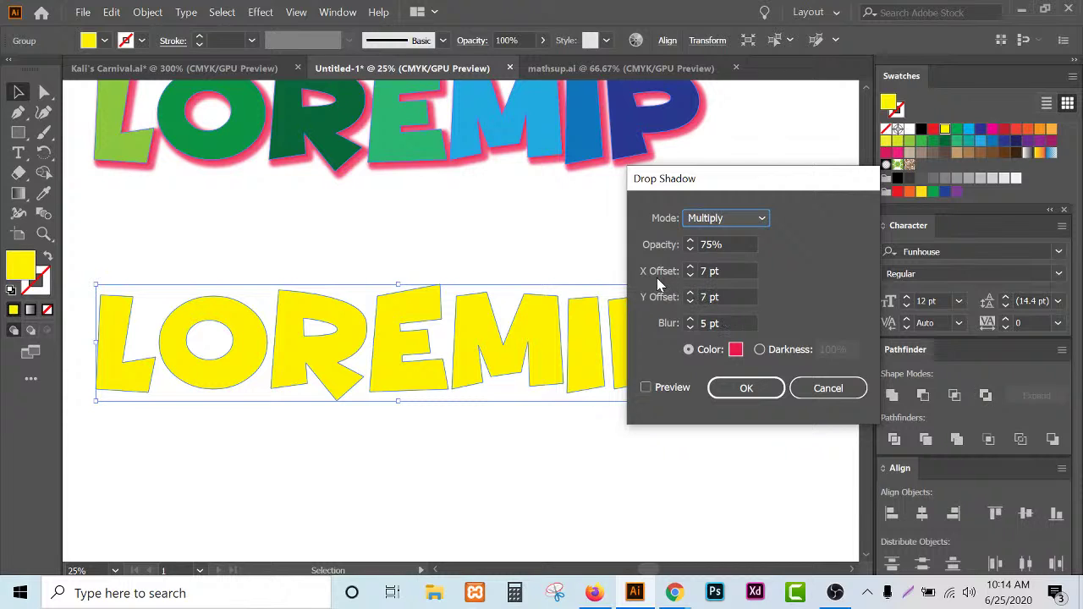
left_click(690, 275)
left_click(690, 275)
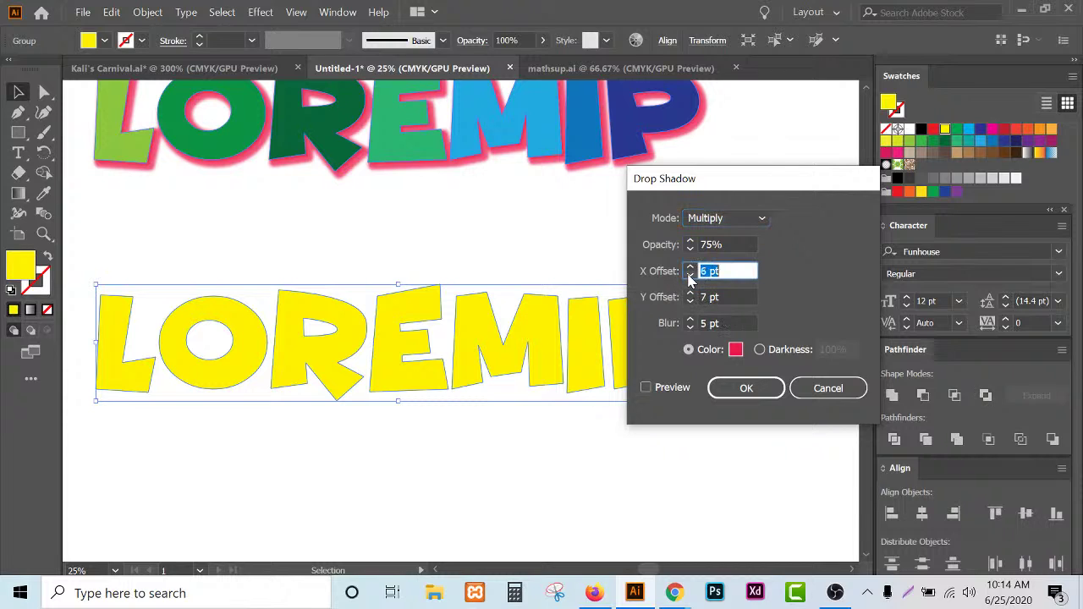
left_click(690, 275)
left_click(690, 275)
left_click(690, 275)
left_click(689, 275)
left_click(690, 275)
left_click(690, 275)
left_click(690, 269)
left_click(667, 396)
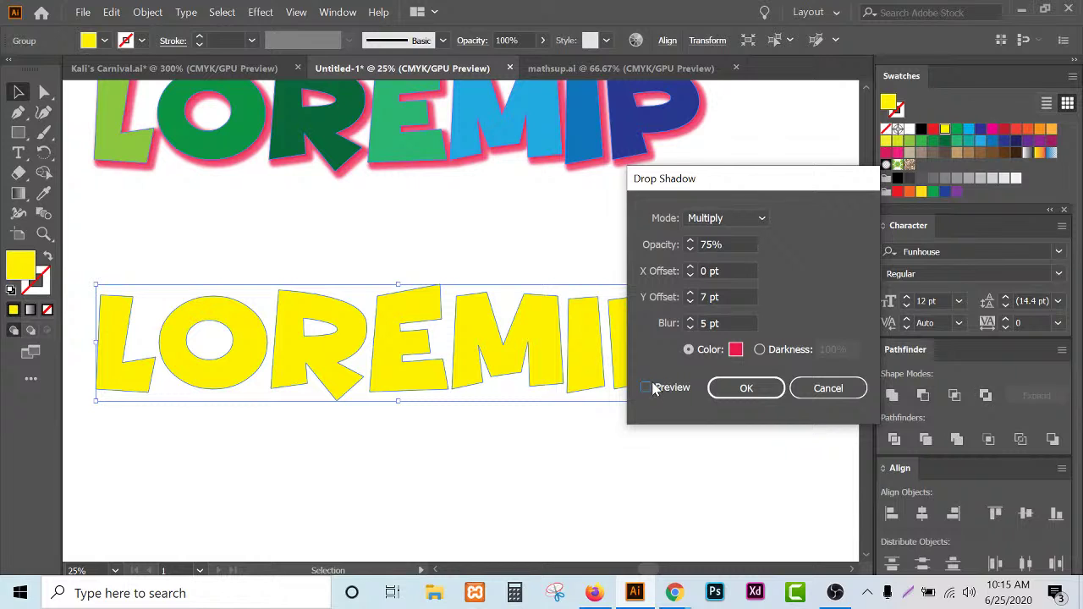
left_click(648, 388)
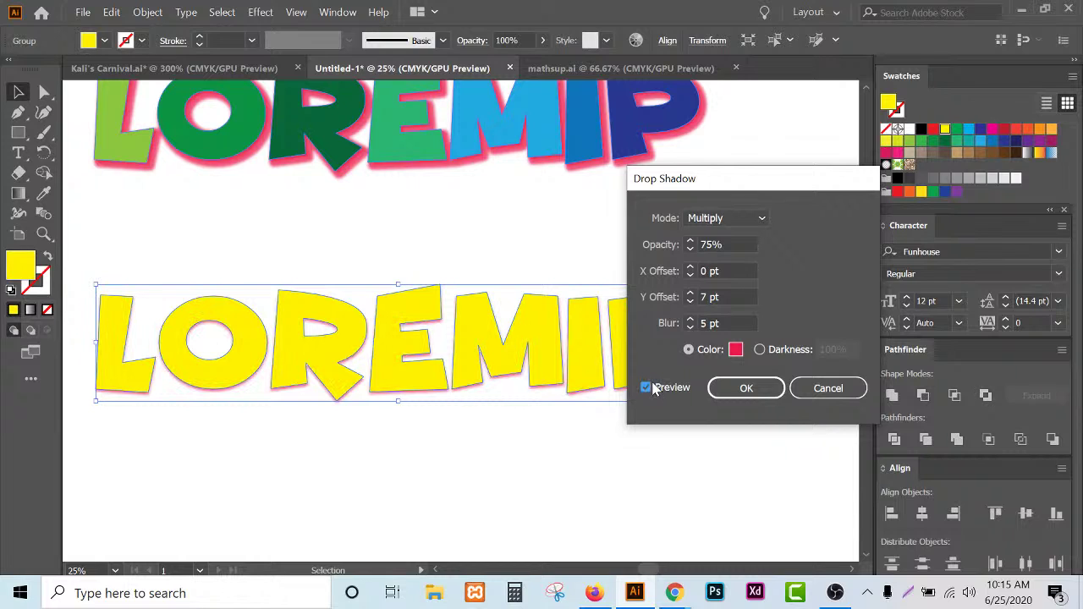
left_click(745, 387)
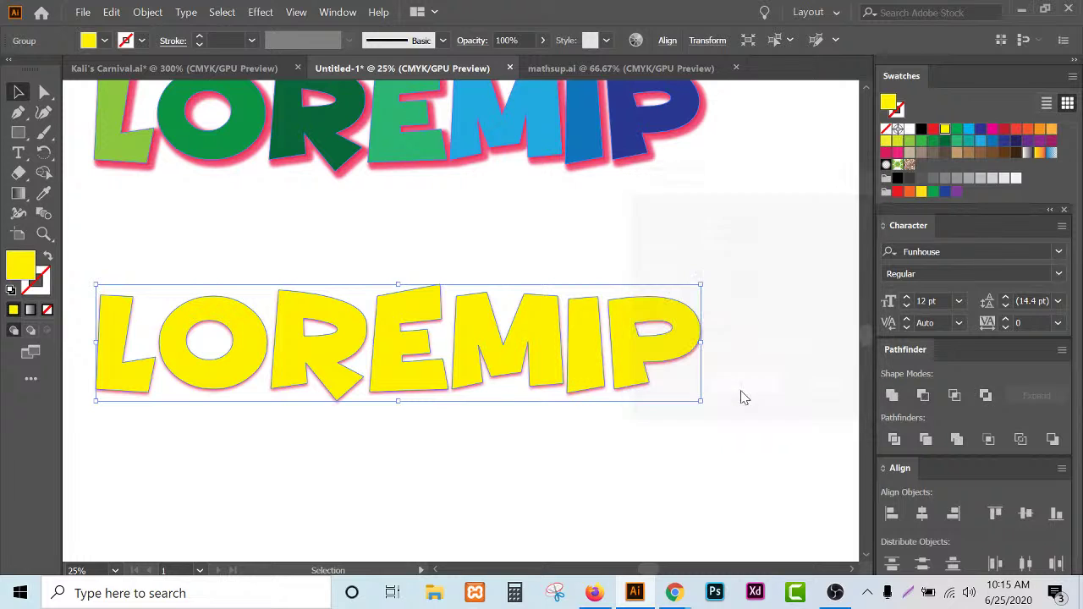
- Add a second Multiply drop shadow in blue 1F3DEA to the yellow LOREMIP group with 75% opacity, 0 pt X, 7 pt Y and 5 pt blur, then deselect
left_click(260, 12)
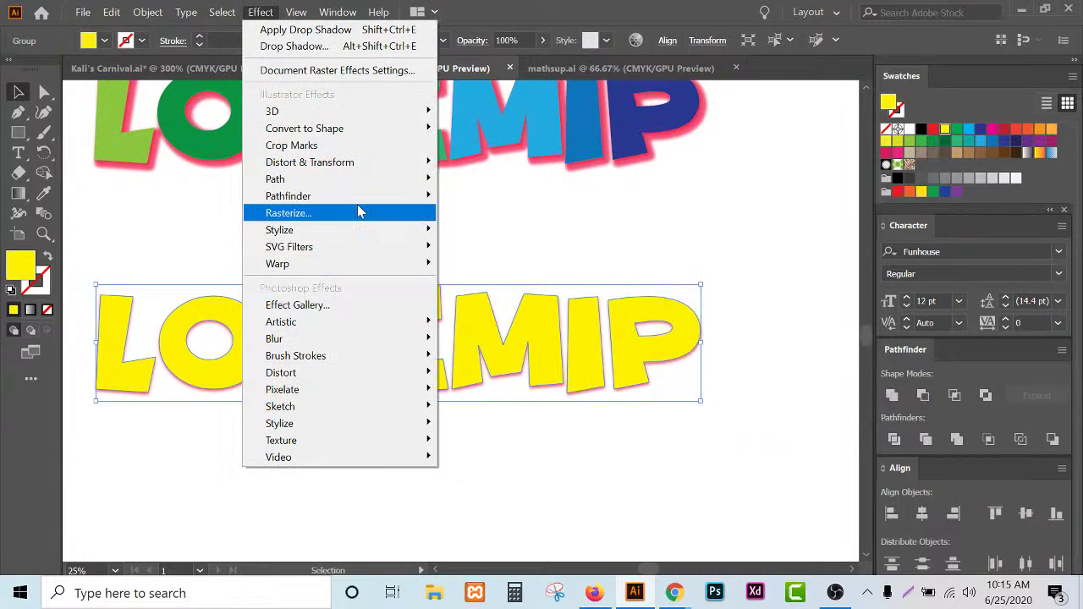
mouse_move(378, 196)
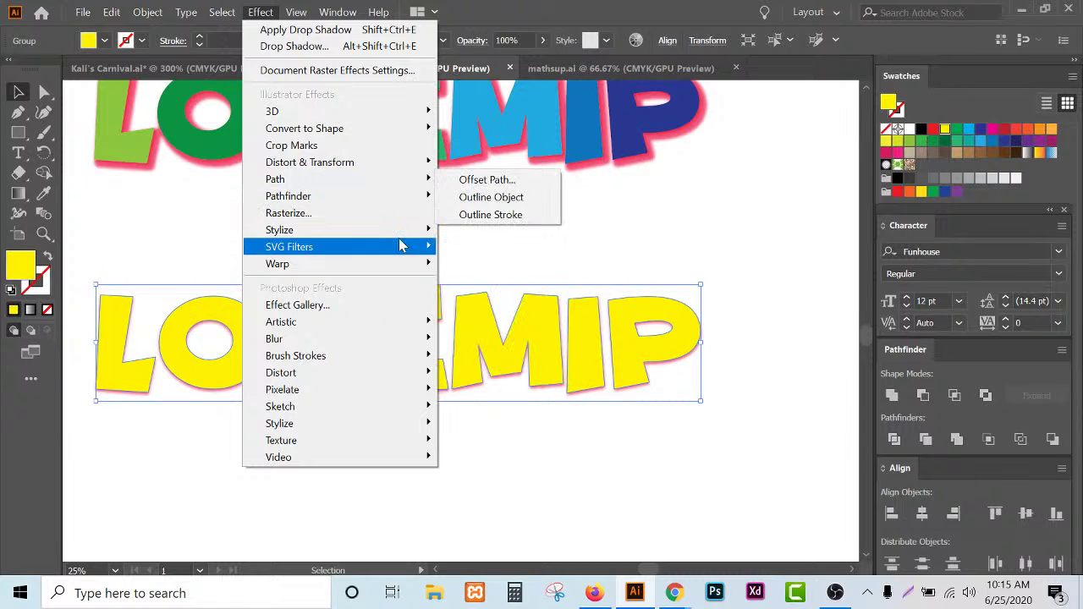
mouse_move(425, 229)
left_click(491, 235)
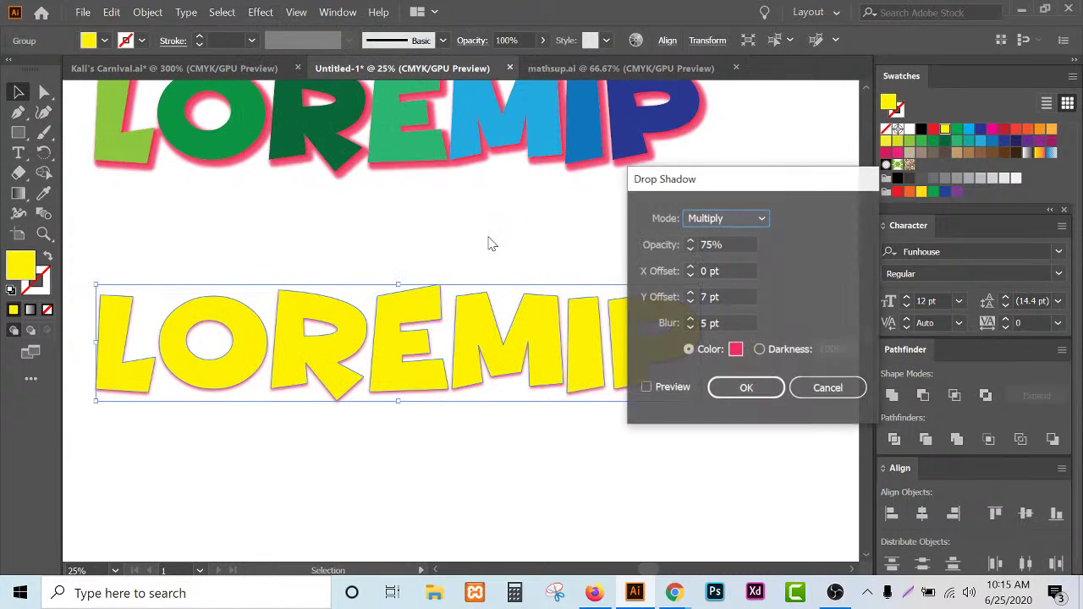
left_click(736, 349)
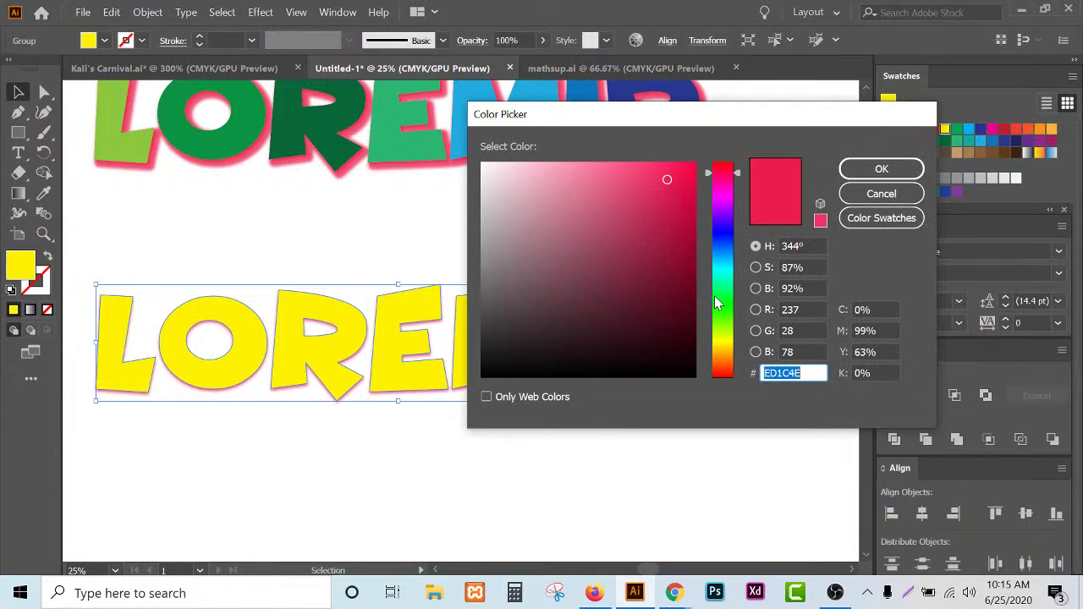
left_click(719, 241)
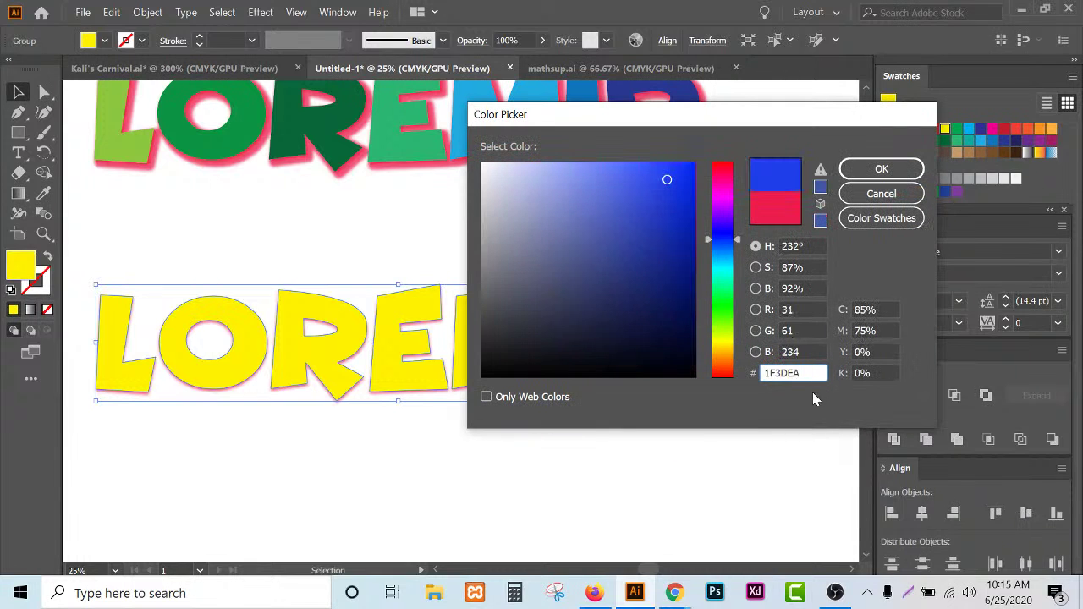
left_click(881, 169)
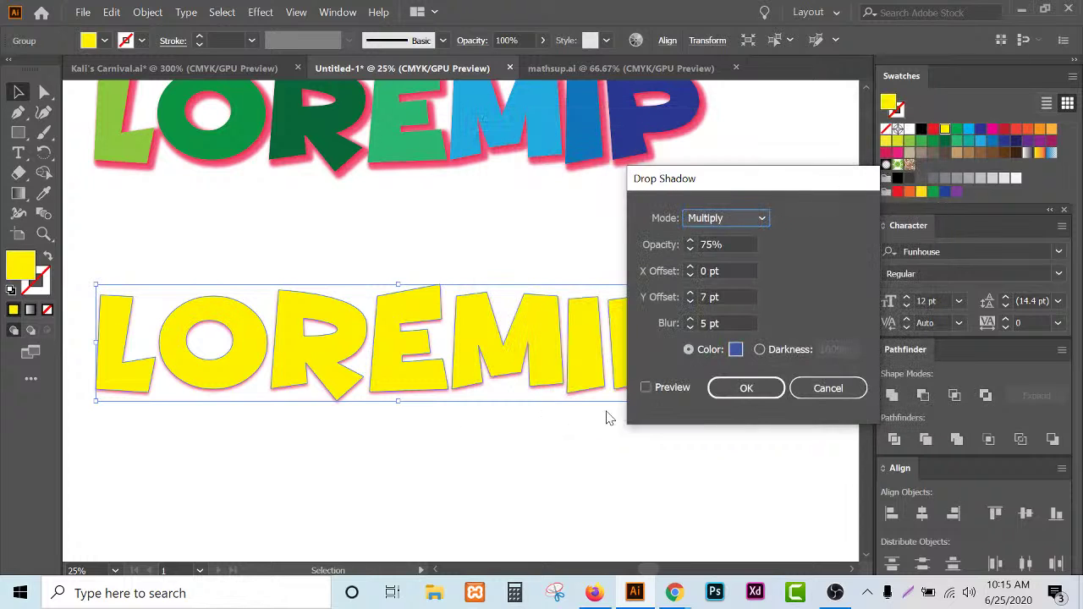
left_click(666, 386)
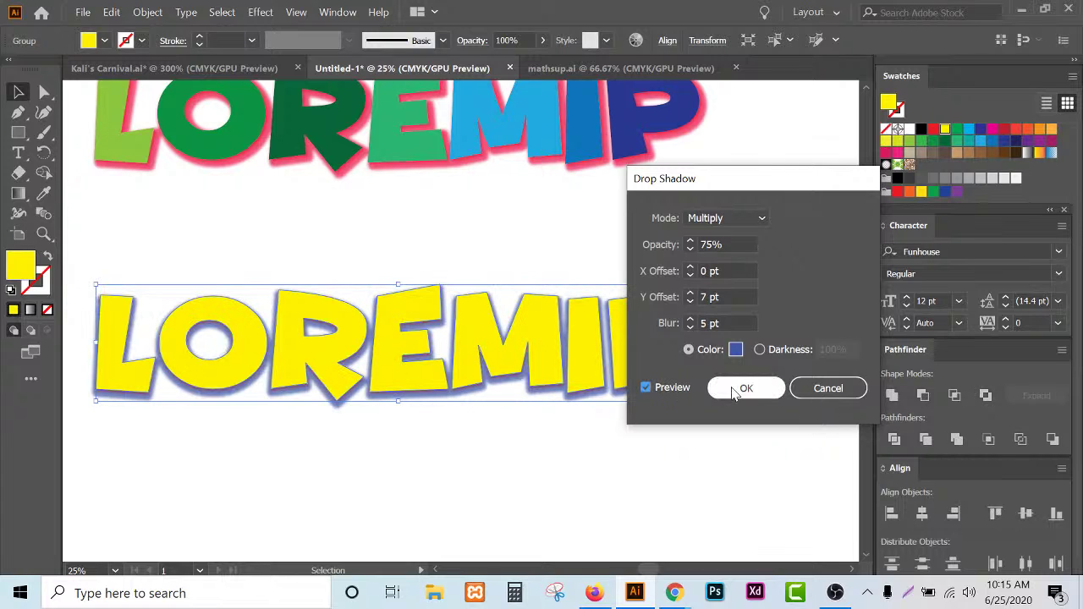
left_click(735, 391)
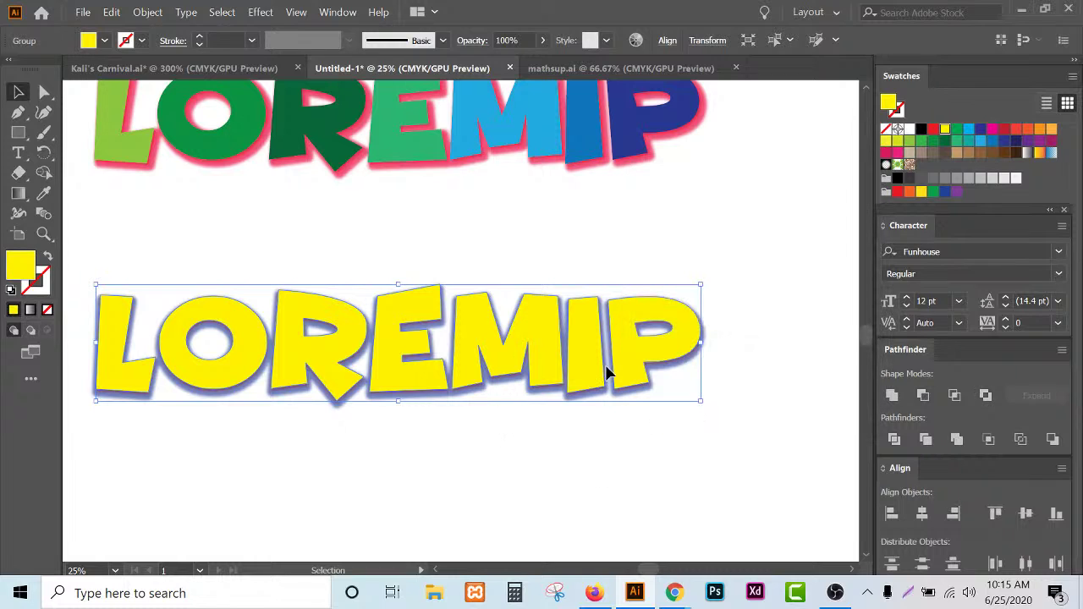
key("ctrl+shift+a")
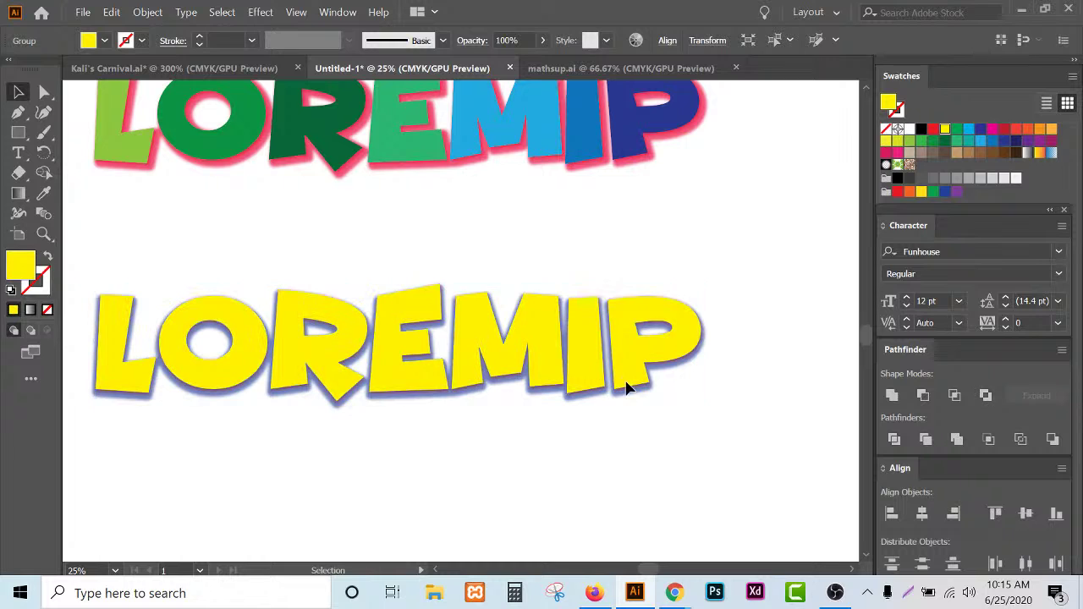
- Examine the layered shadow edges on the yellow LOREMIP lettering up close and compare them with the green-blue and warm versions
scroll(629, 390, "up", 3)
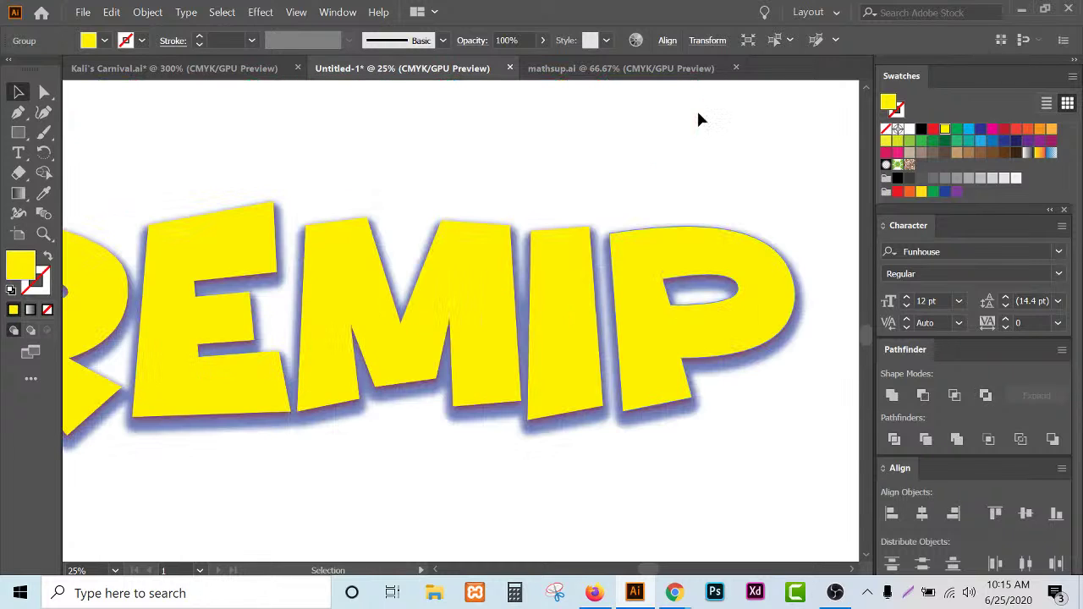
scroll(739, 181, "up", 2)
scroll(541, 315, "up", 2)
scroll(542, 315, "up", 1)
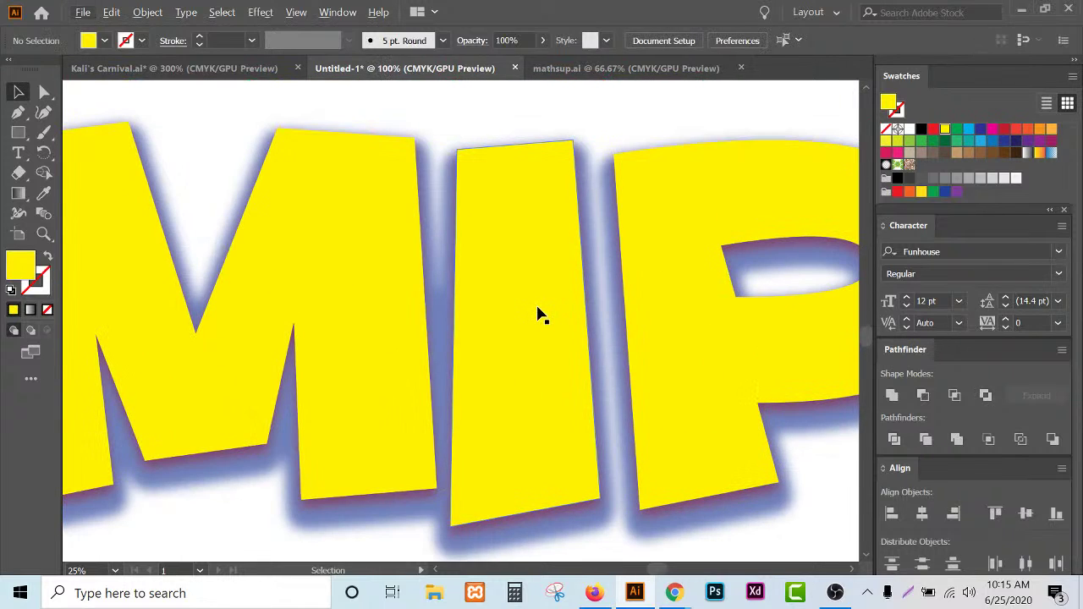
scroll(541, 315, "down", 5)
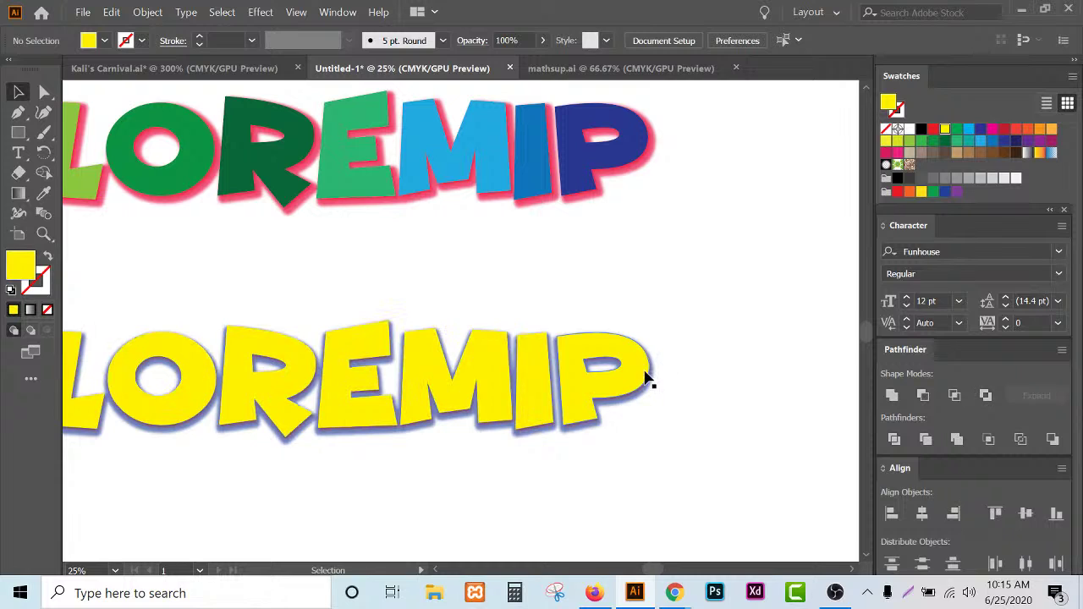
scroll(646, 378, "down", 2)
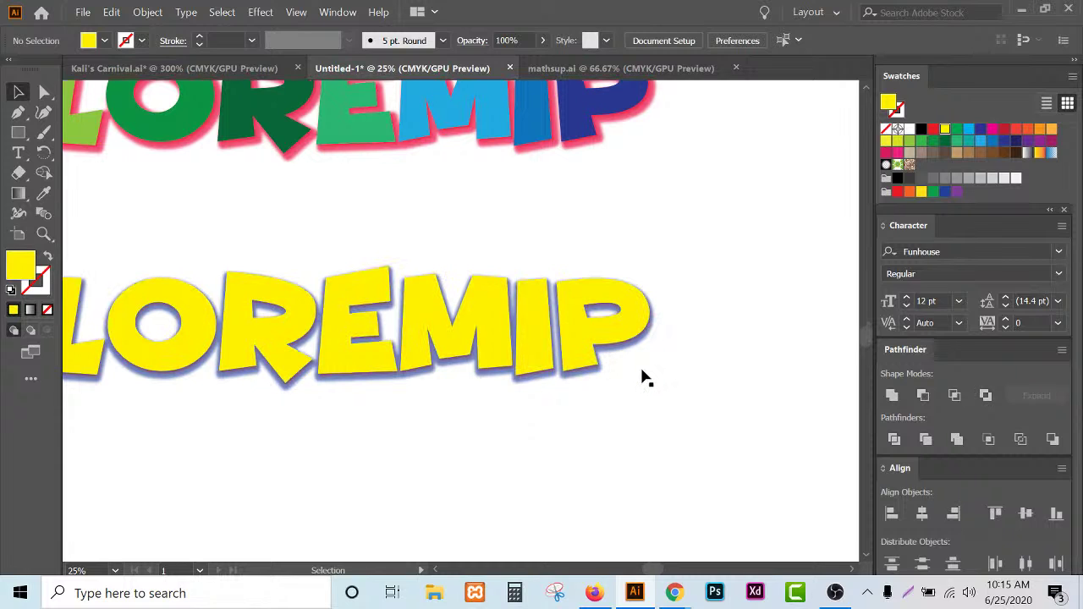
scroll(641, 378, "down", 1)
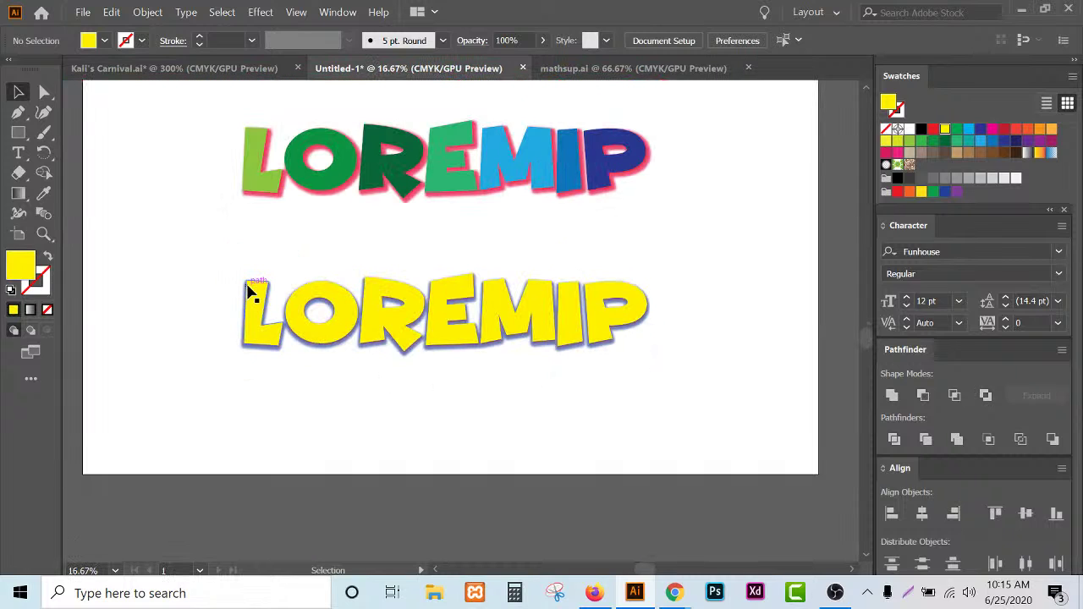
scroll(235, 265, "up", 5)
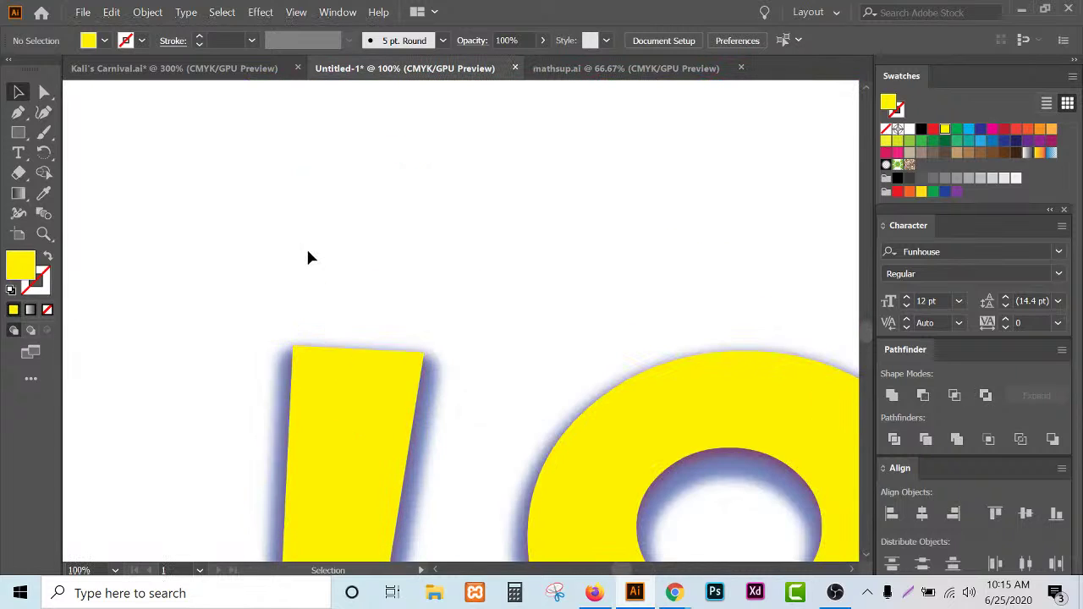
scroll(307, 256, "down", 4)
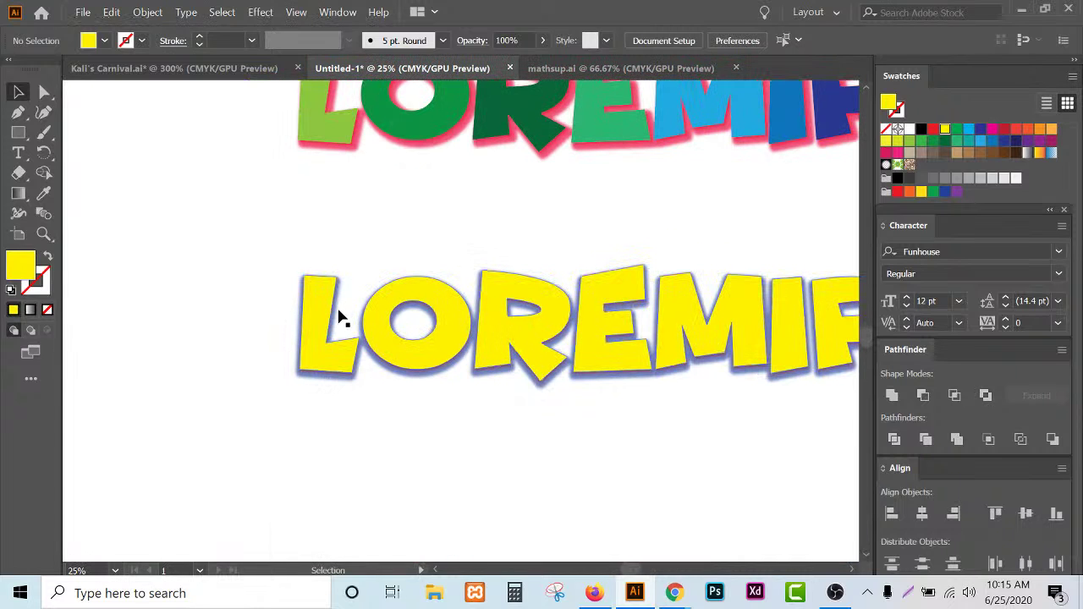
scroll(449, 309, "up", 3)
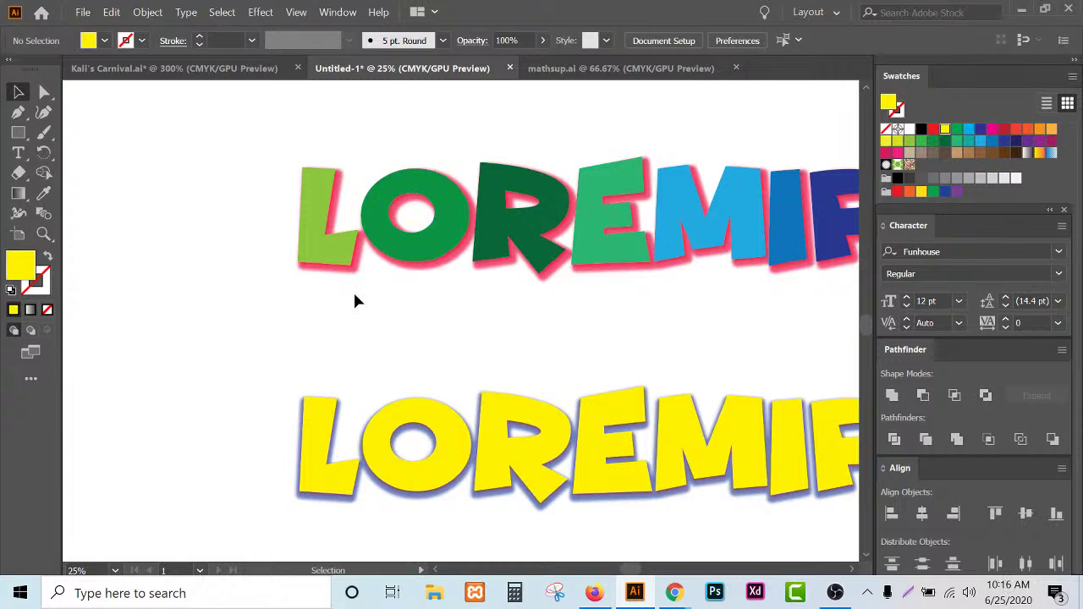
scroll(355, 301, "down", 1)
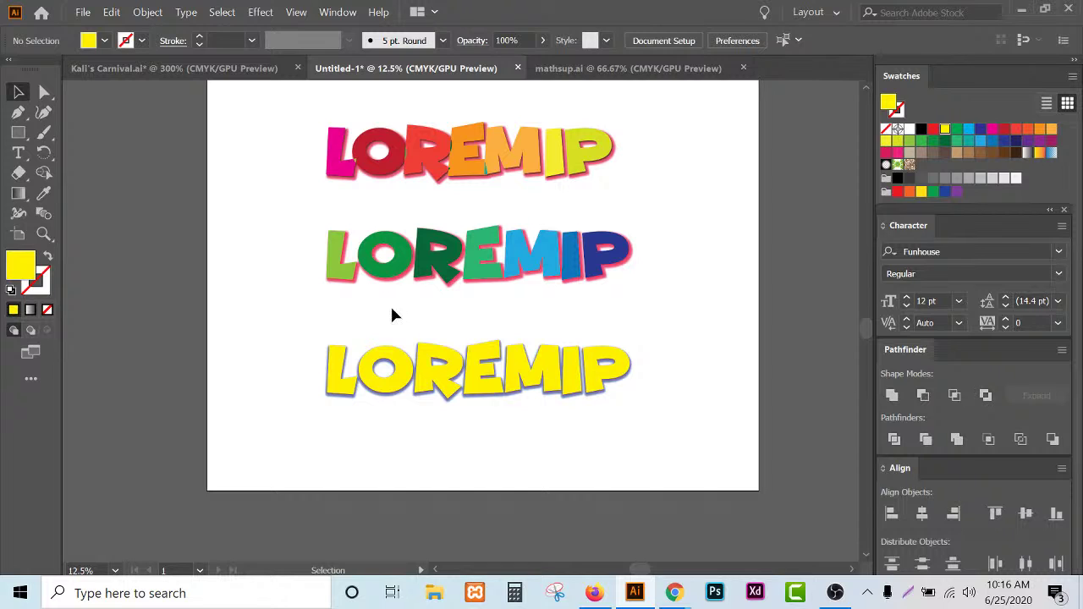
scroll(550, 380, "up", 1)
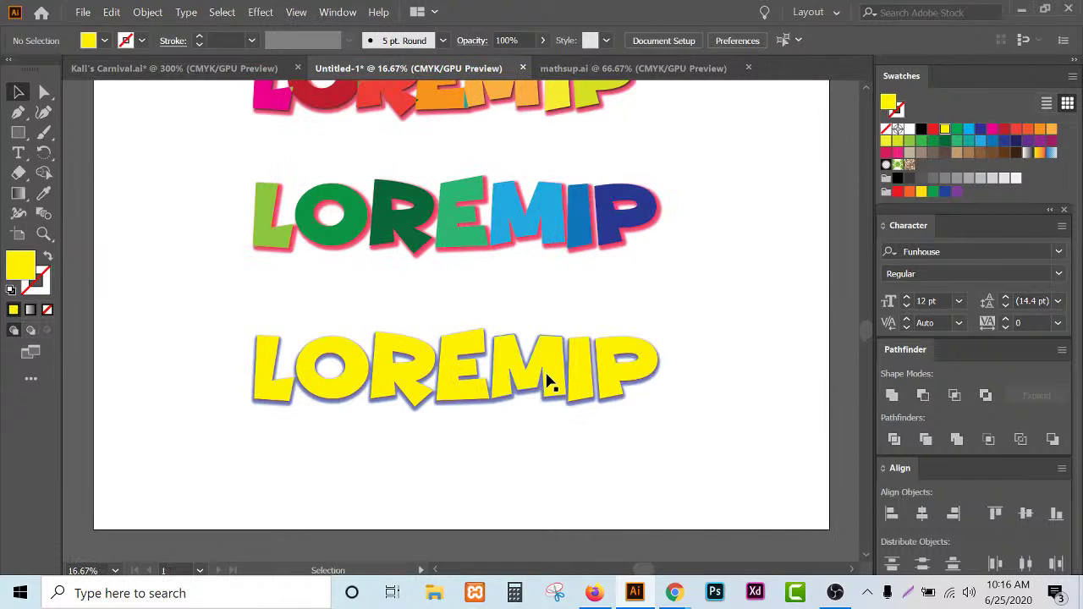
scroll(549, 380, "up", 3)
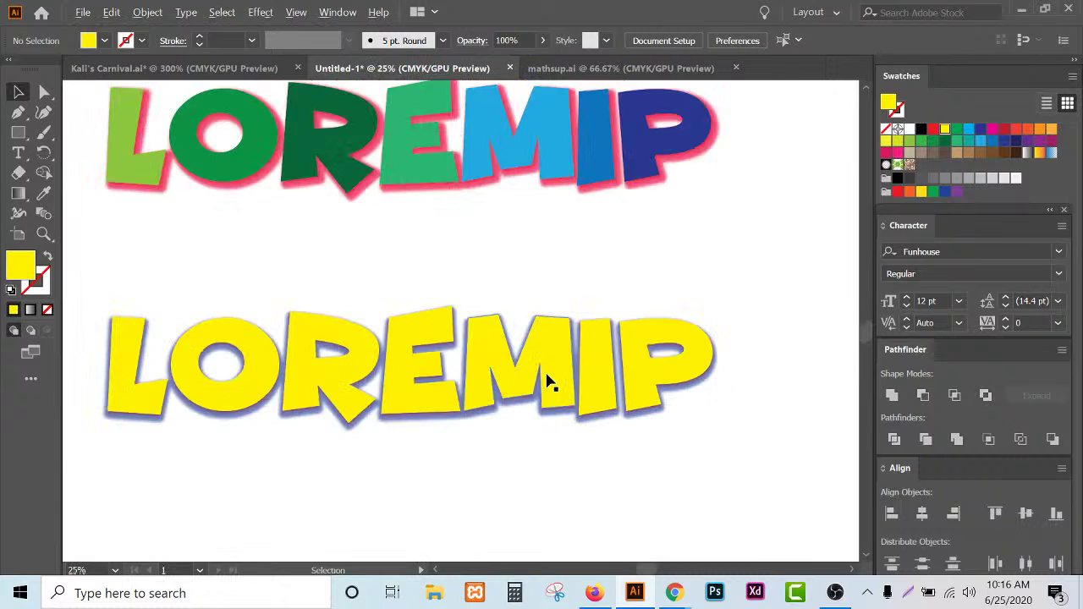
scroll(550, 382, "down", 2)
scroll(549, 383, "down", 1)
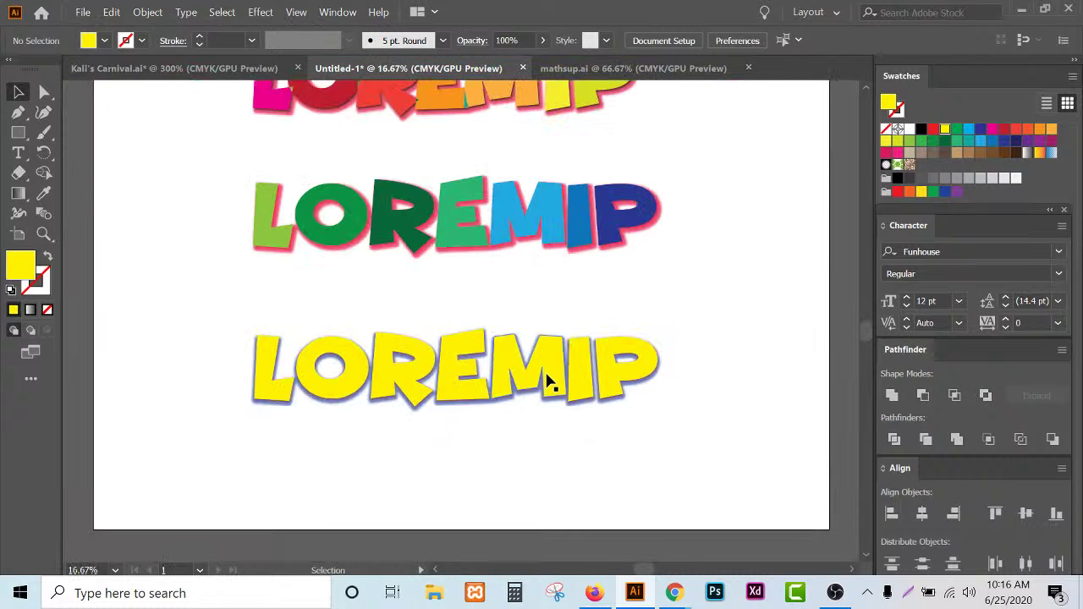
scroll(497, 373, "up", 3)
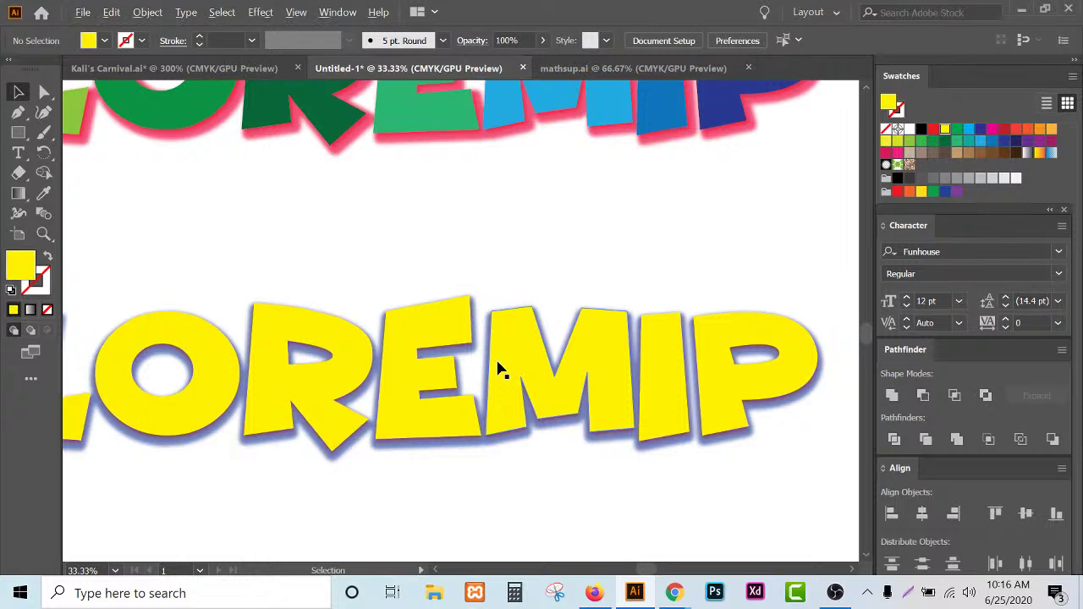
scroll(497, 370, "down", 1)
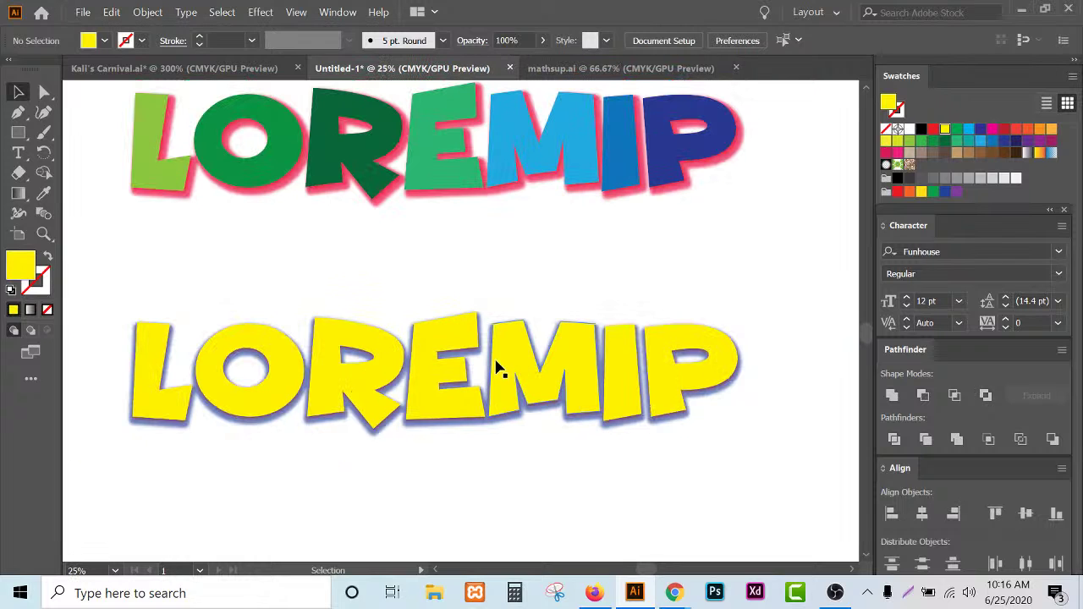
- Add a third Multiply drop shadow in cyan 00FFFF to the yellow LOREMIP group with 75% opacity, 0 pt X, 7 pt Y and 5 pt blur, and deselect
left_click(498, 370)
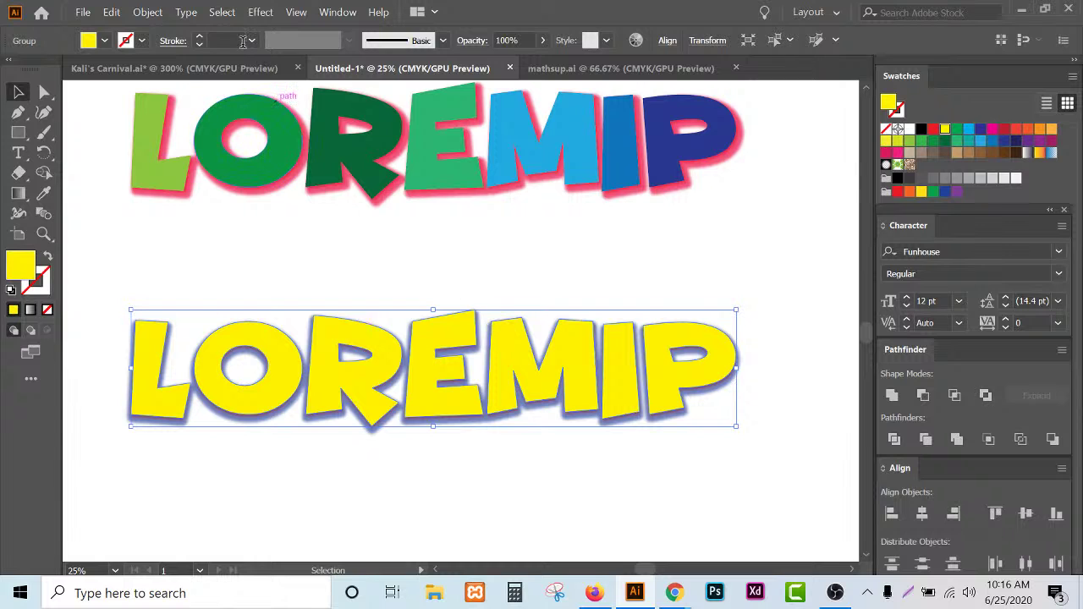
left_click(222, 12)
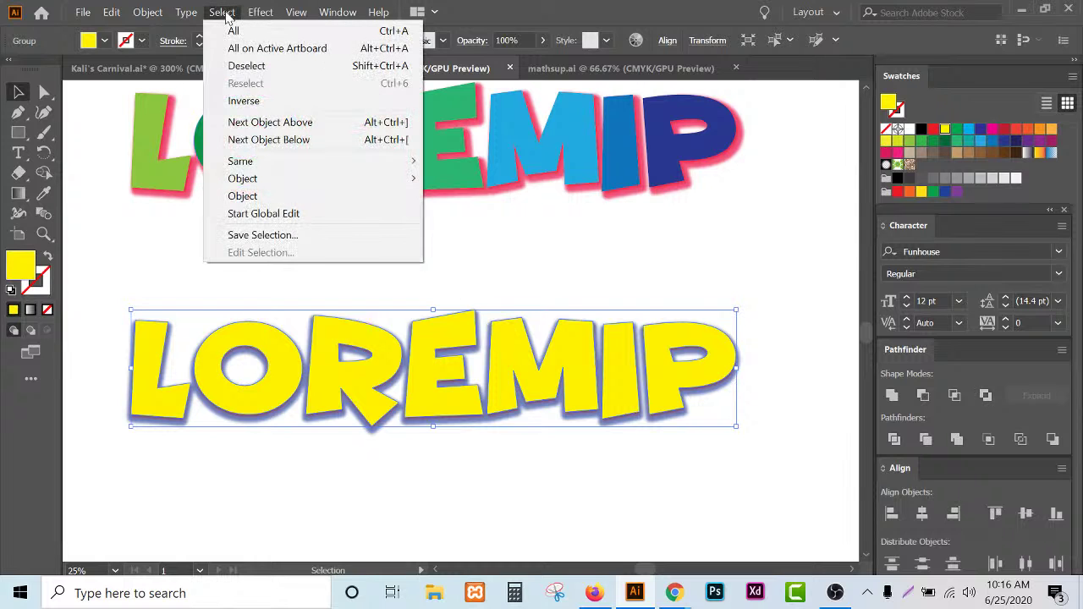
left_click(222, 13)
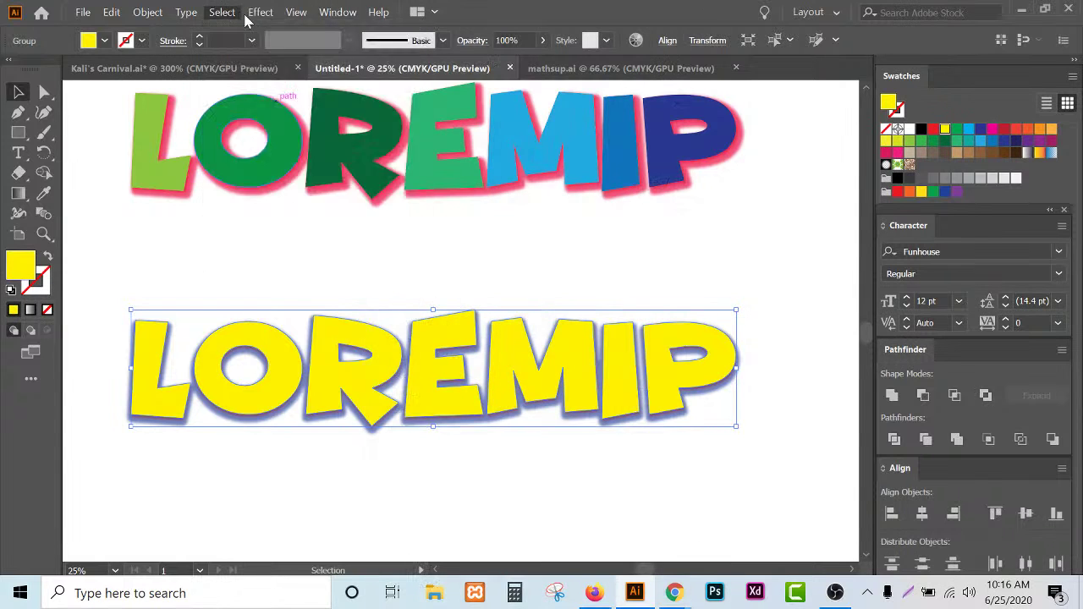
left_click(261, 11)
mouse_move(383, 232)
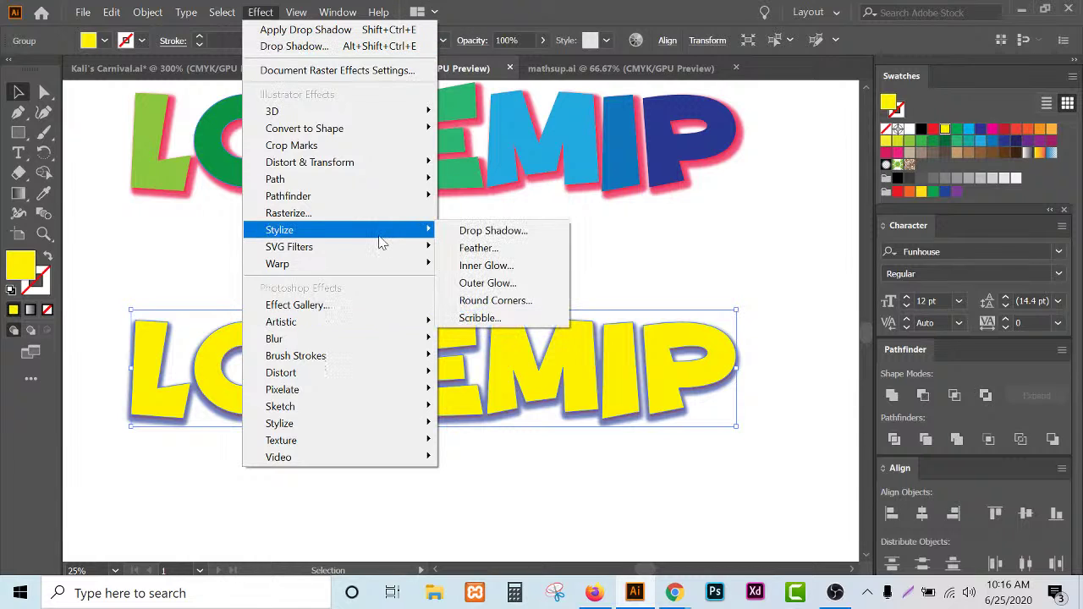
left_click(498, 231)
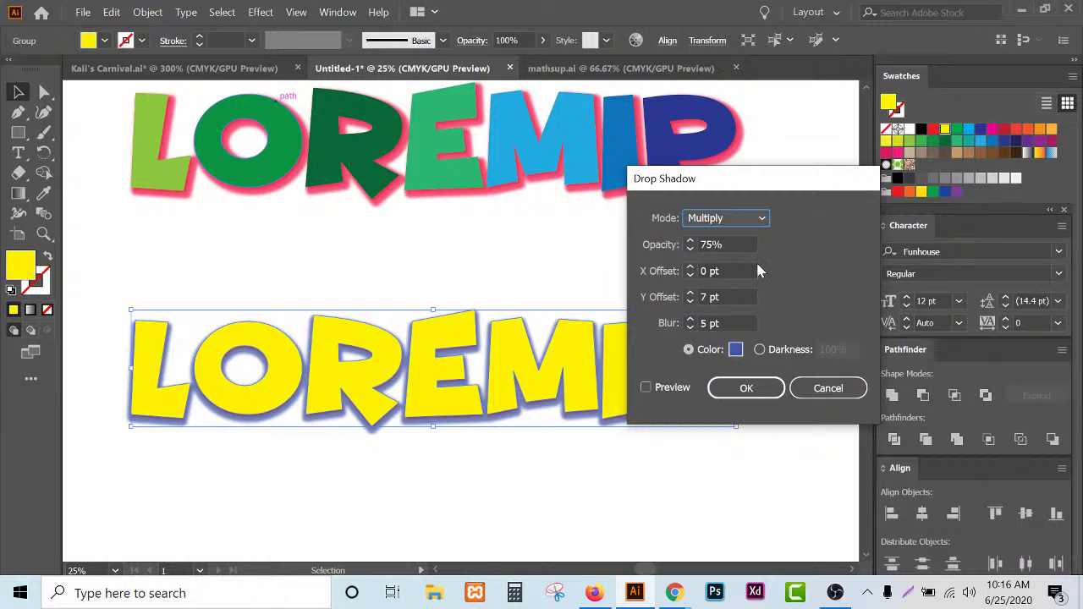
left_click(735, 351)
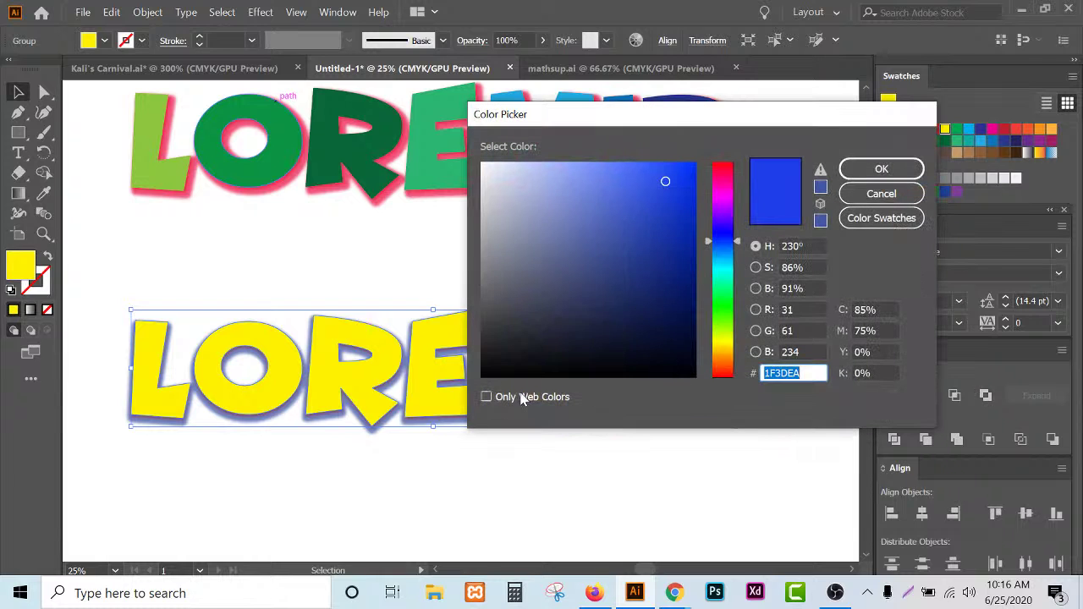
left_click(710, 337)
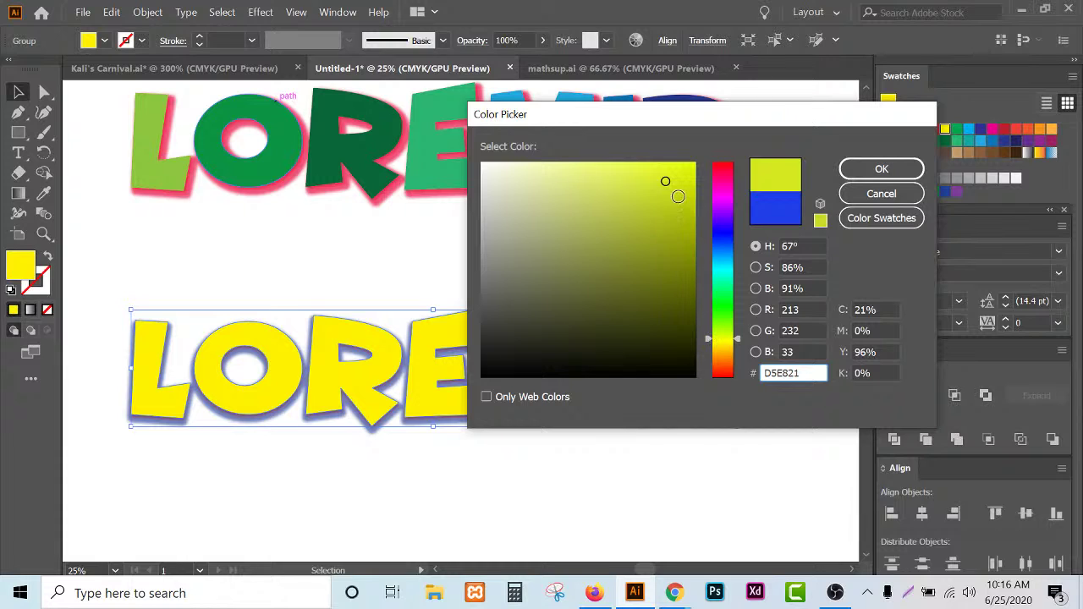
left_click(694, 162)
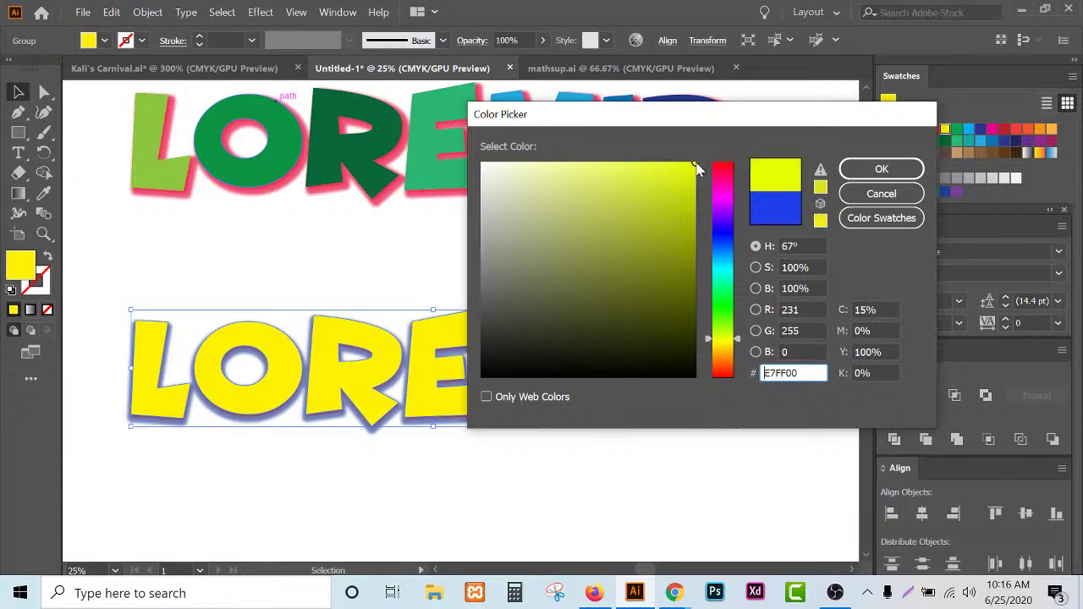
left_click(728, 374)
left_click_drag(727, 372, 734, 271)
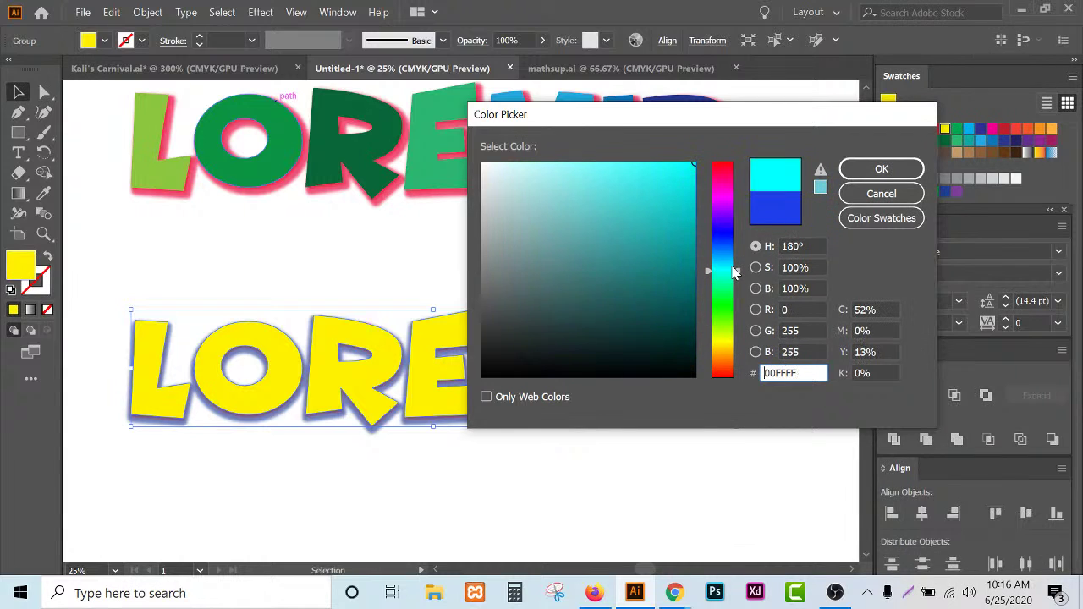
left_click(878, 170)
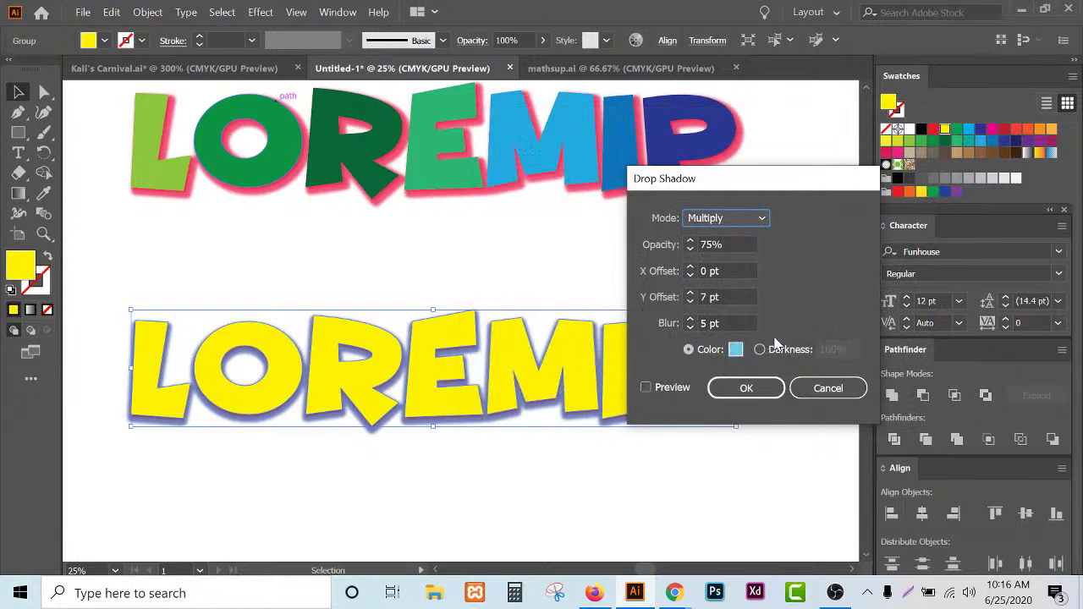
left_click(746, 388)
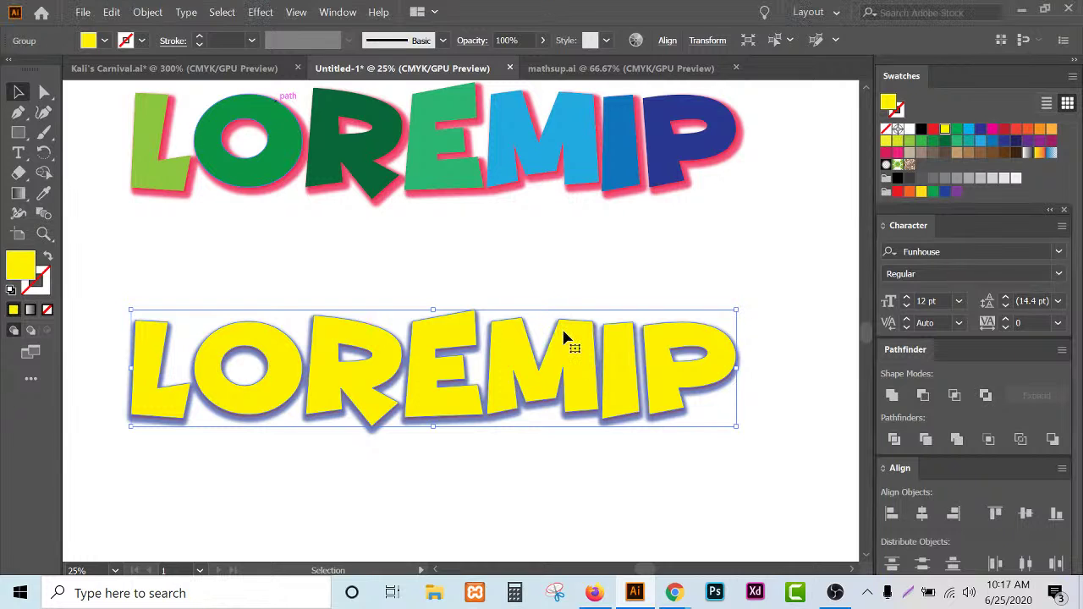
left_click(586, 462)
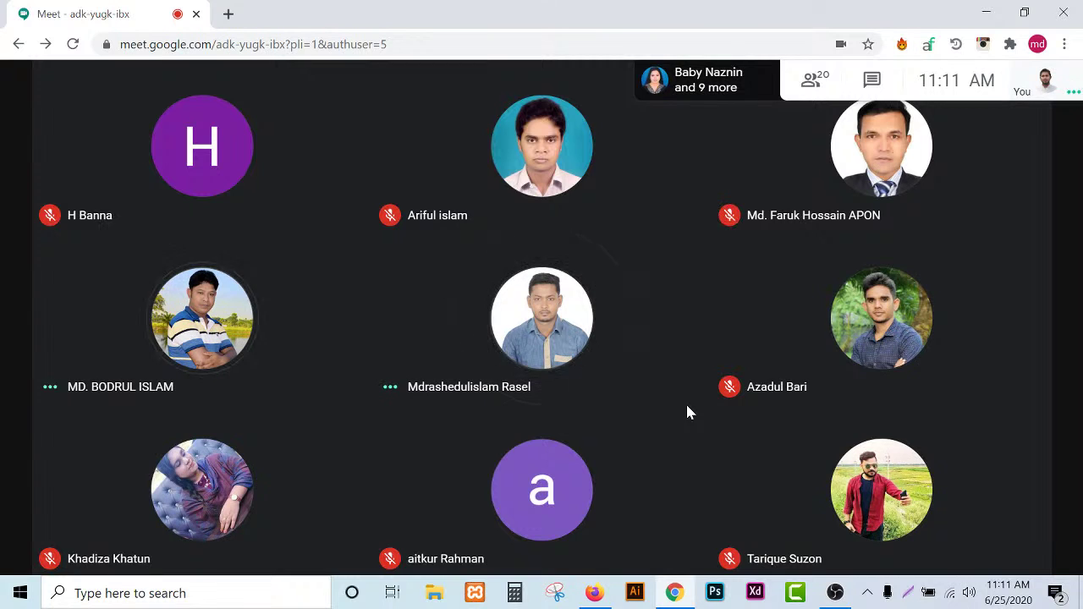
- Bring up OBS, minimize it again and return to the shared presentation in the Google Meet call
left_click(836, 593)
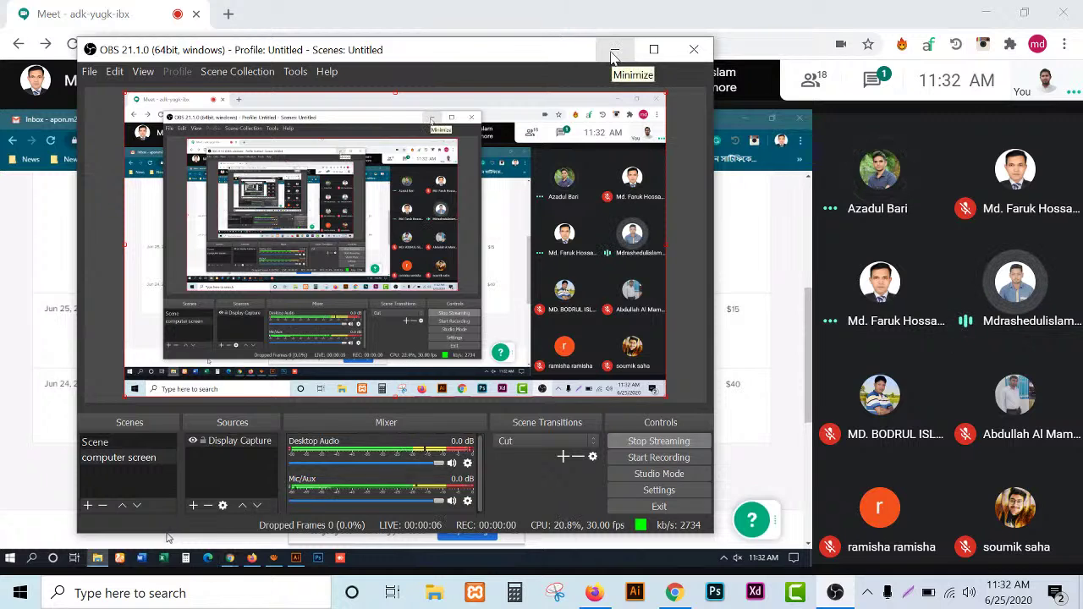
left_click(615, 48)
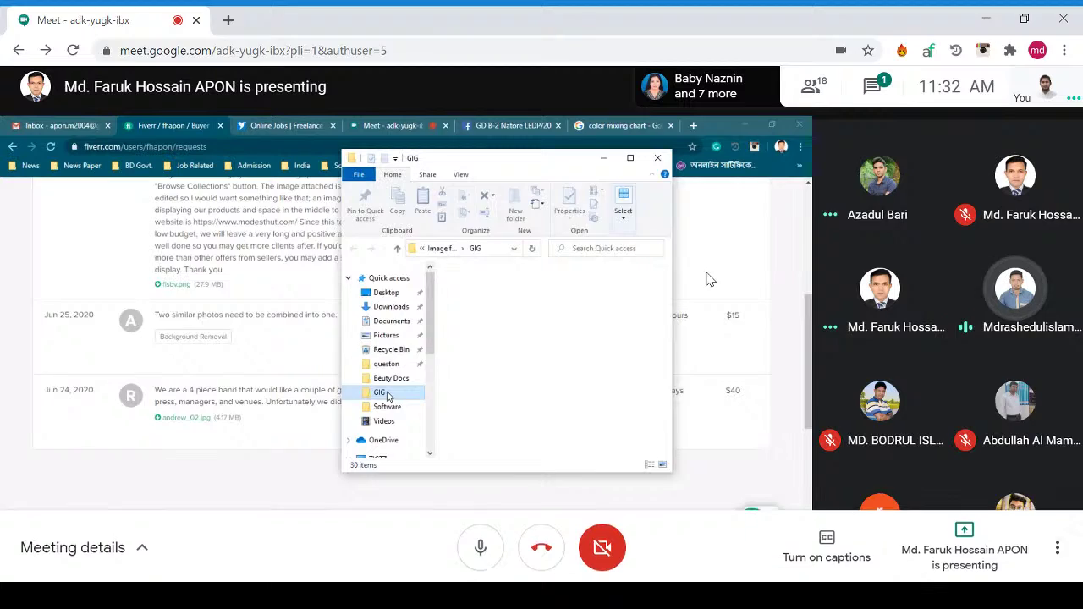
double_click(709, 279)
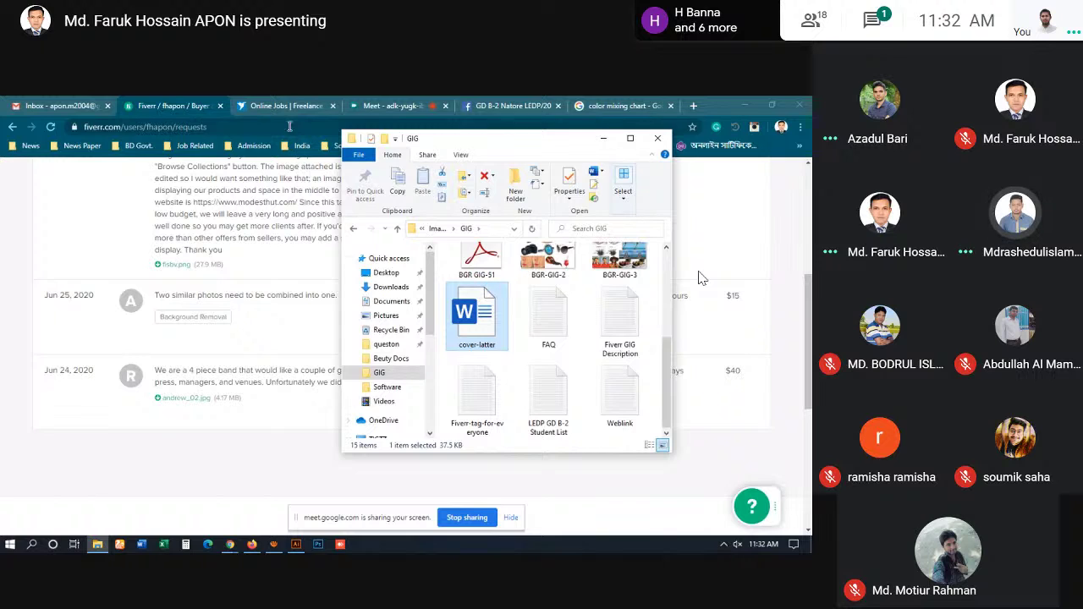
- Mute the microphone in the meeting and admit the participant waiting to join
mouse_move(733, 434)
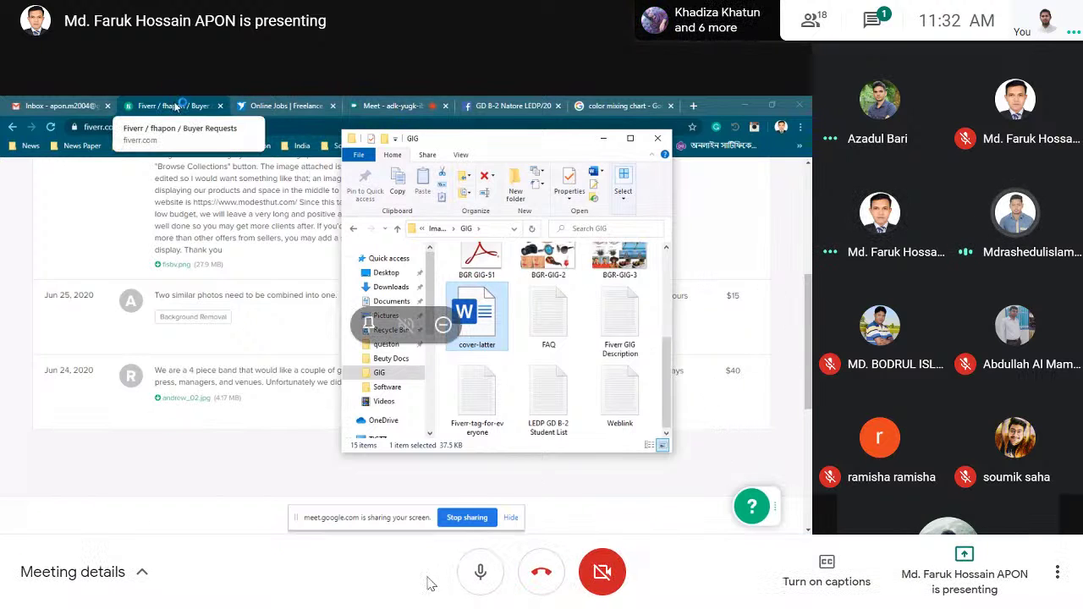
left_click(480, 572)
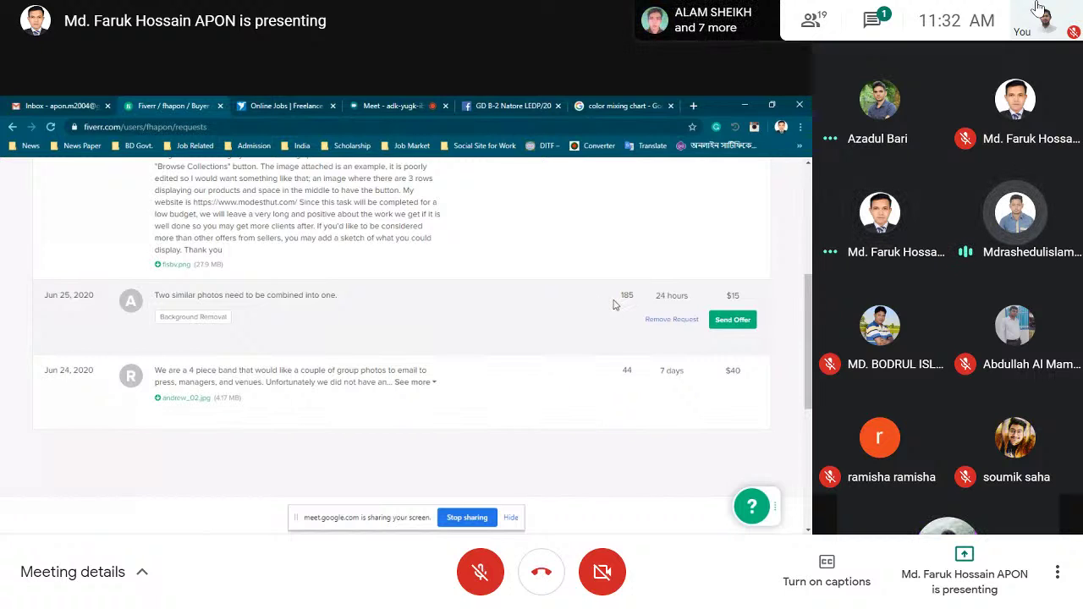
mouse_move(604, 276)
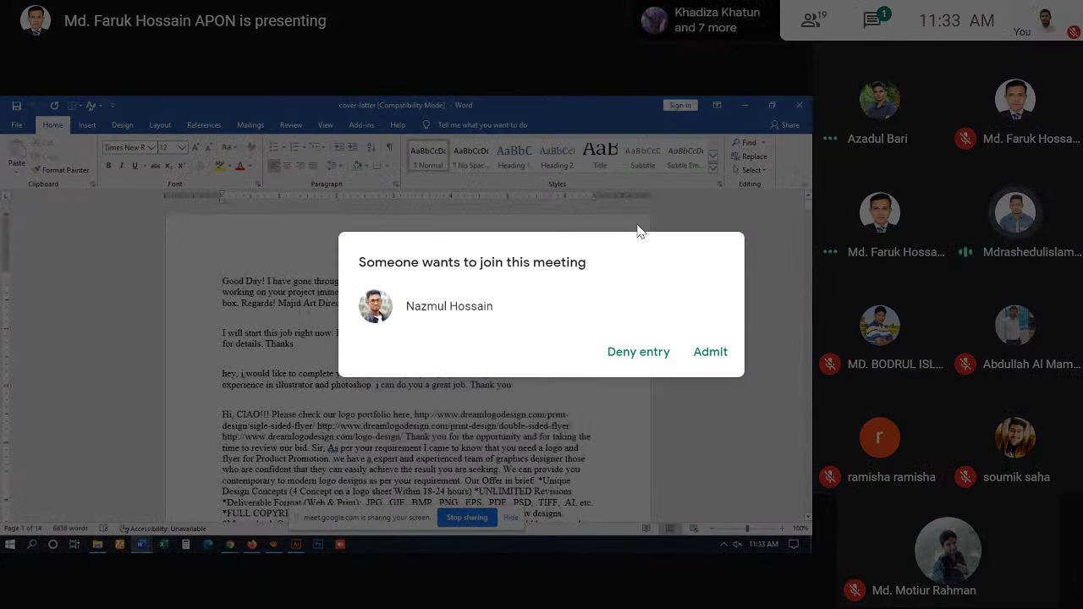
left_click(705, 354)
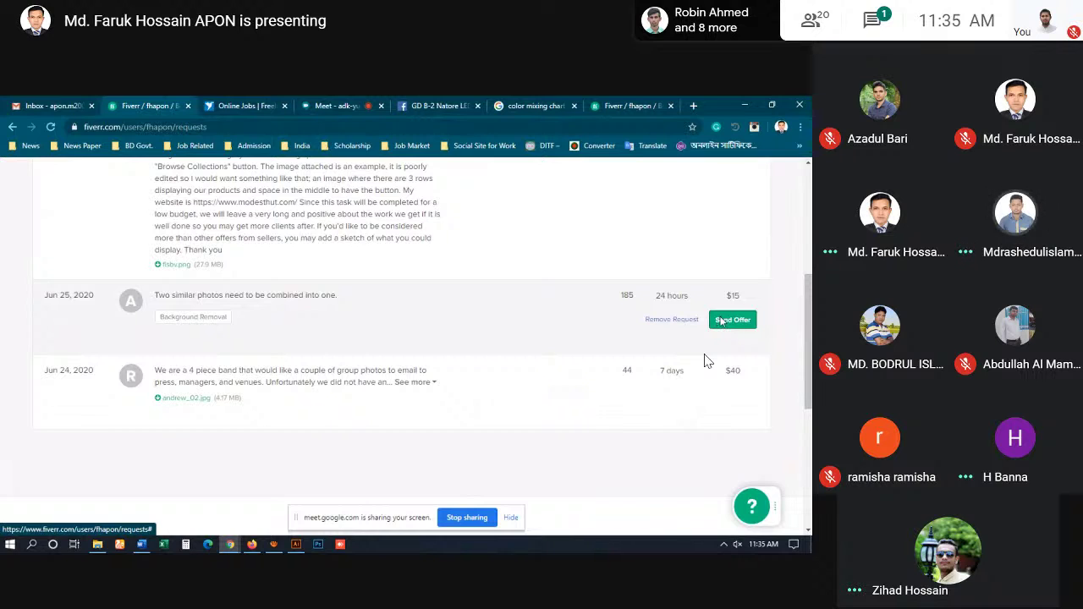
- Start a custom offer for the request "Two similar photos need to be combined into one." and paste the prepared cover text as its description
left_click(729, 320)
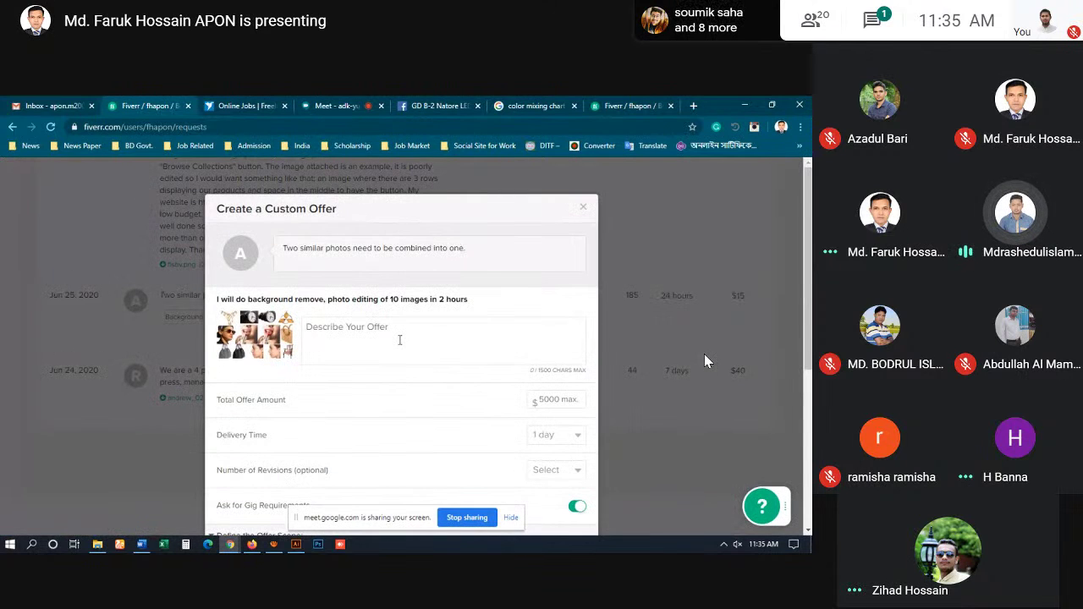
left_click(401, 340)
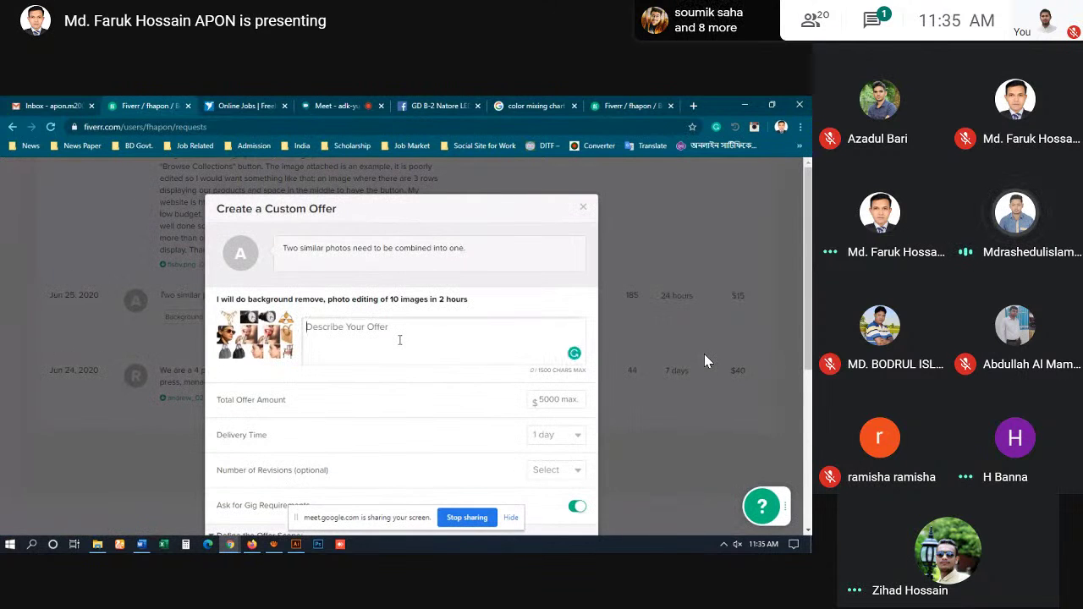
scroll(361, 397, "down", 2)
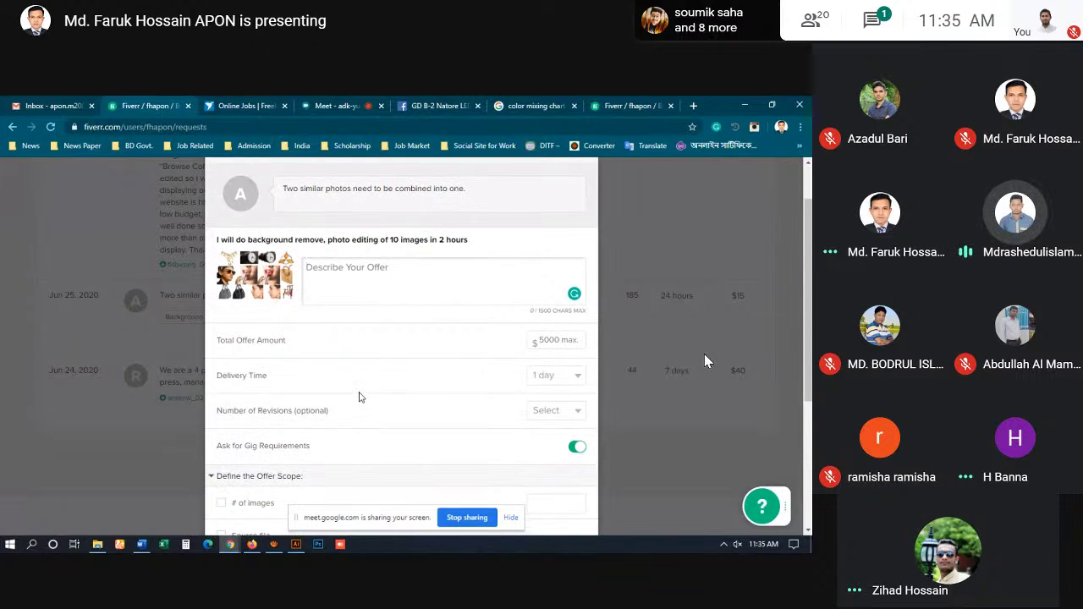
key("ctrl+v")
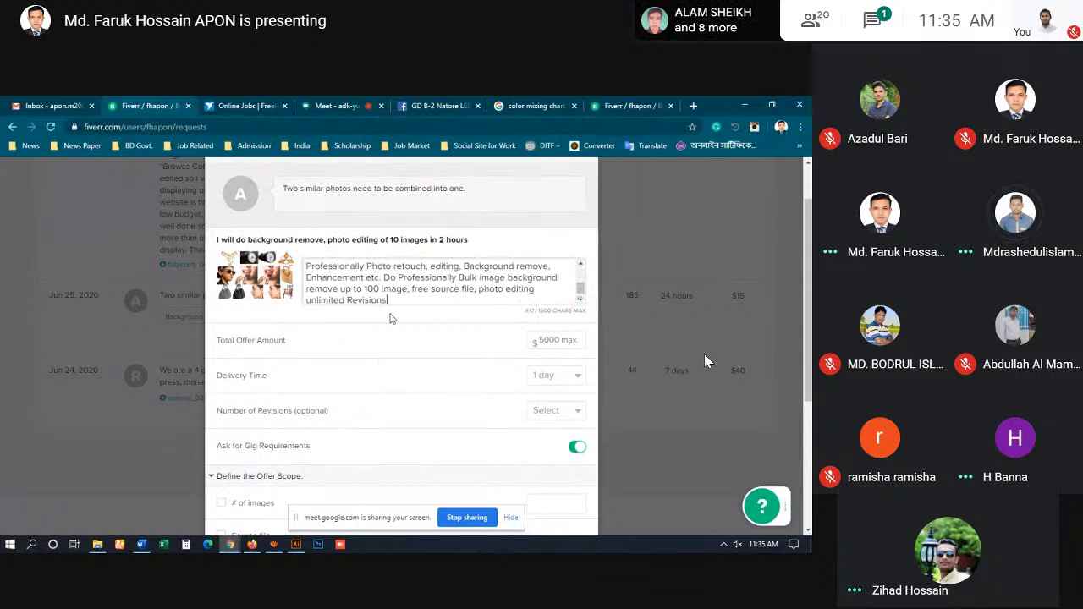
scroll(399, 301, "up", 3)
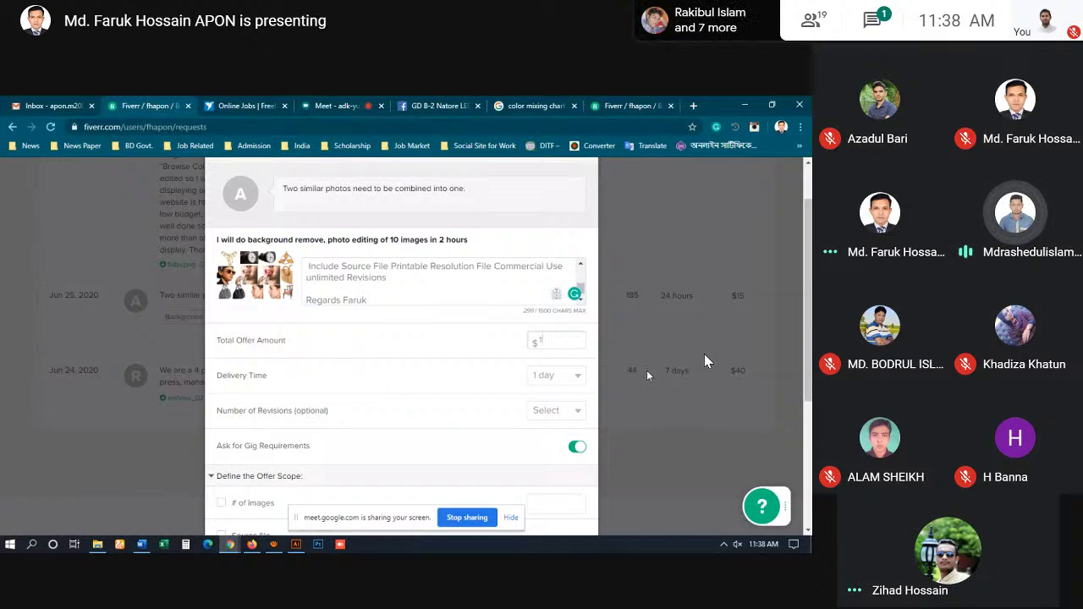
- Set the custom offer's total amount to $10
key("BackSpace")
type("8")
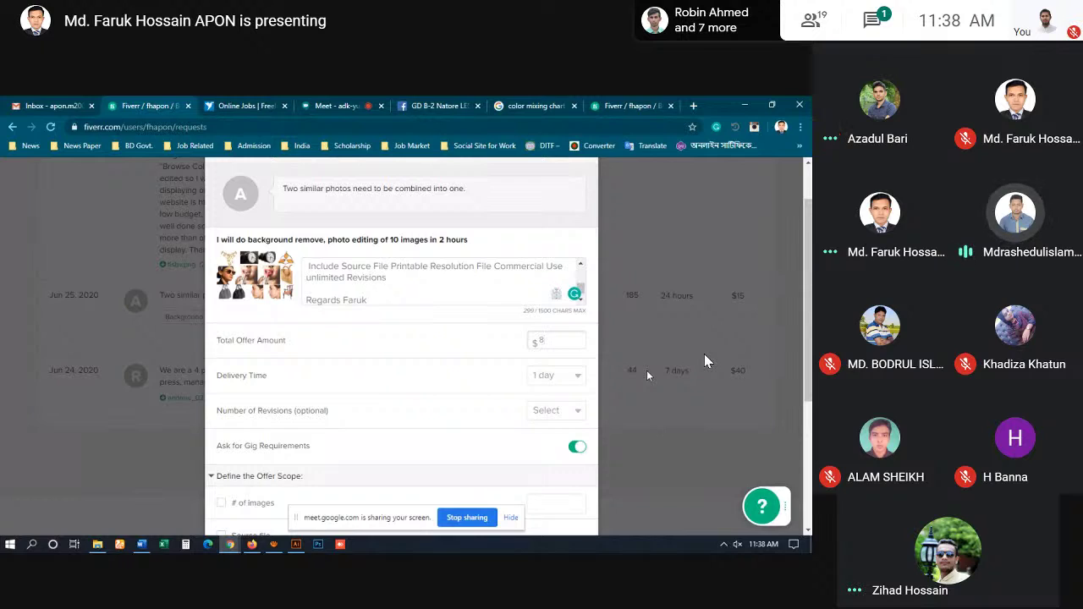
key("BackSpace")
type("10")
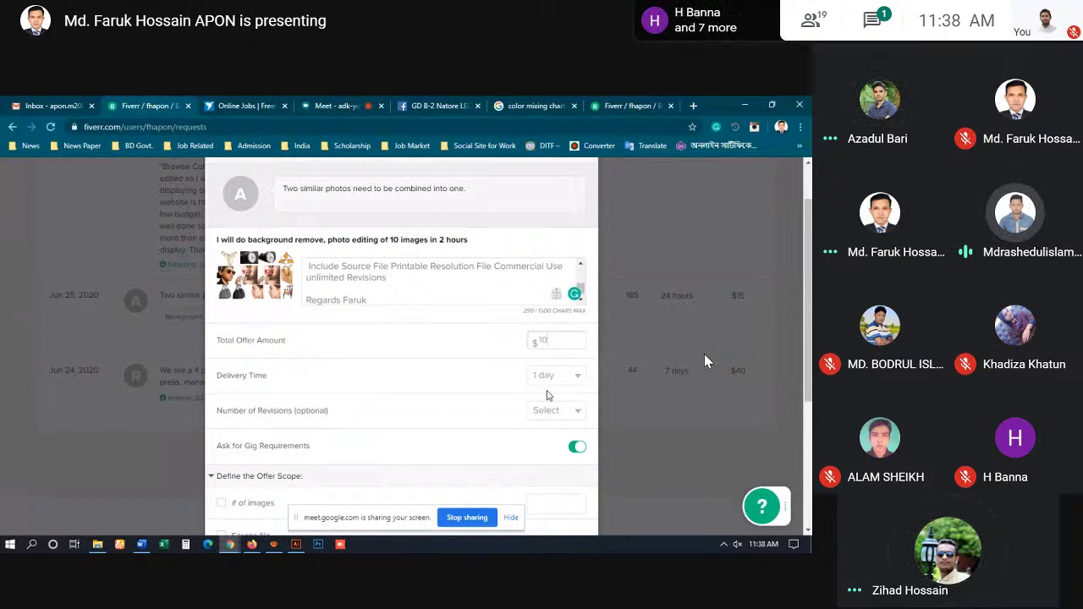
- Review the custom offer's description from the unlimited revisions line back up through the earlier text
left_click(391, 278)
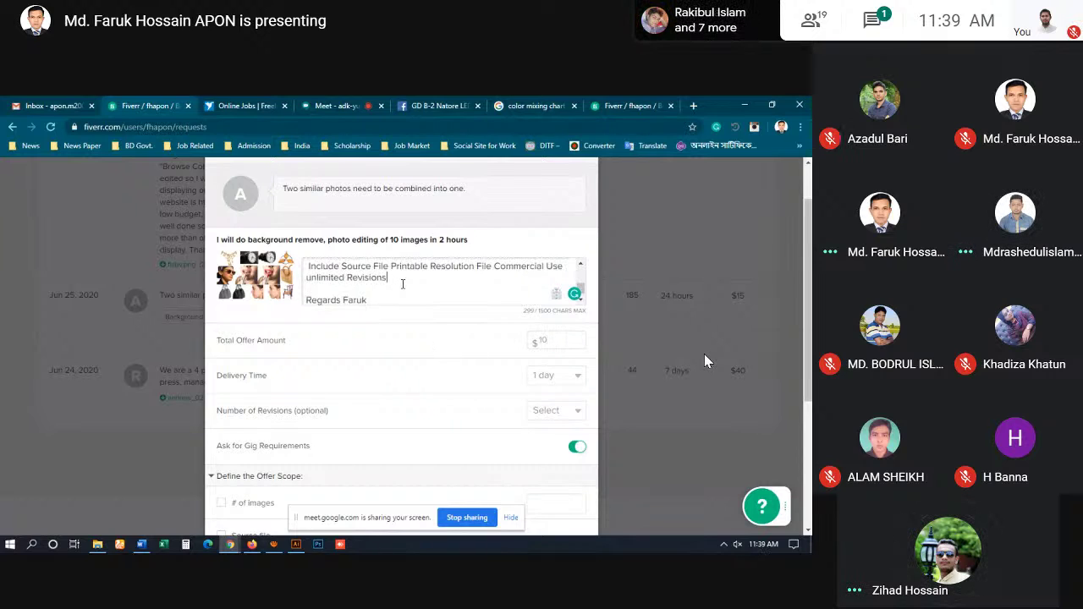
key("ctrl+Home")
key("Up")
key("Up")
key("Up")
key("Up")
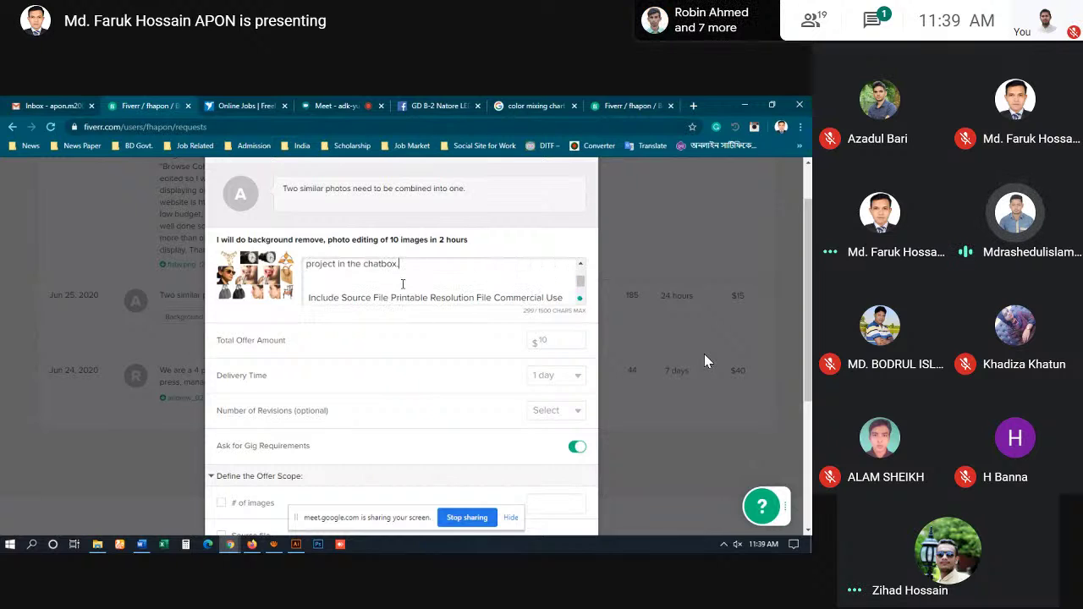
key("Up")
key("Up")
key("Up")
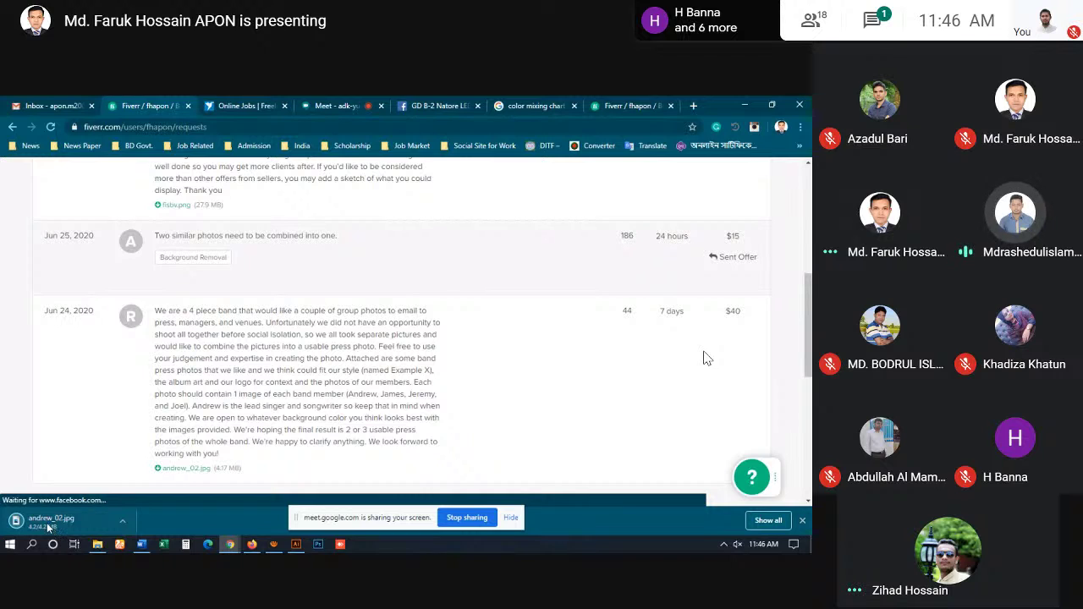
- Open the downloaded attachment andrew_02.jpg from the four-piece band's photo request
left_click(44, 523)
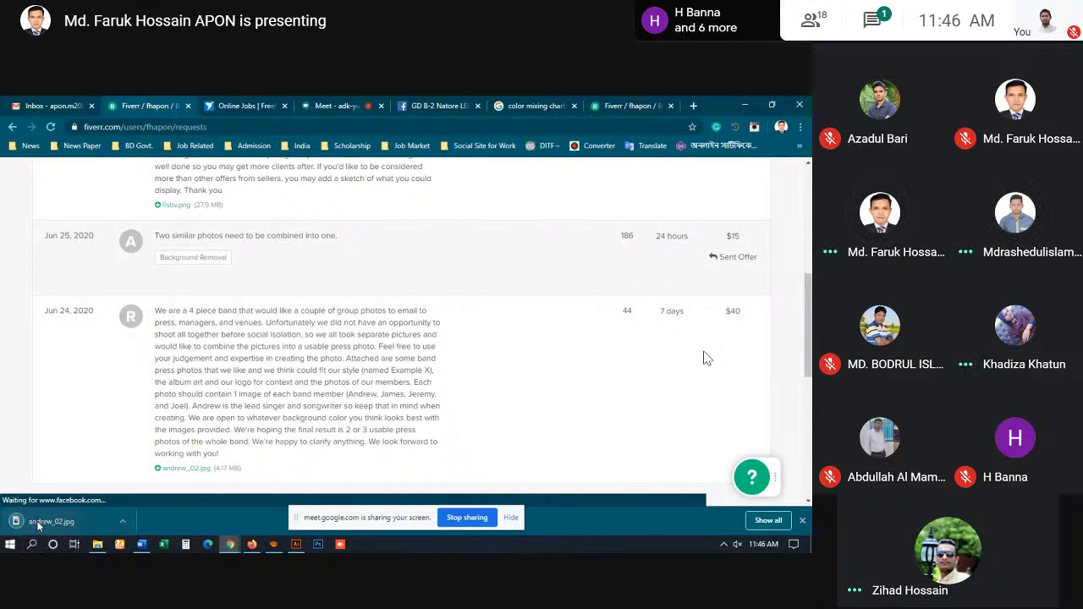
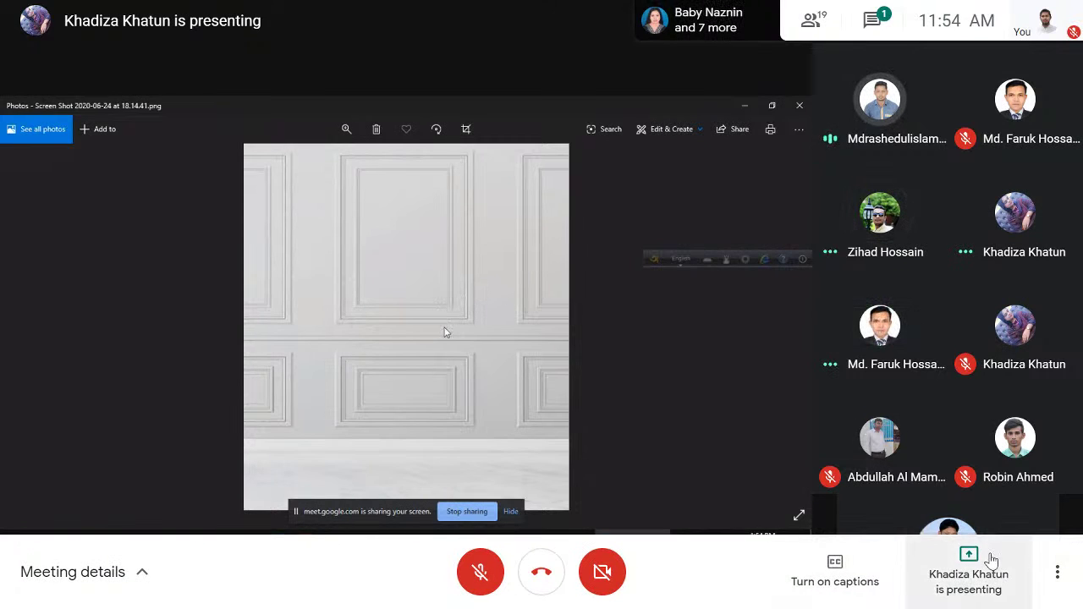
left_click(964, 576)
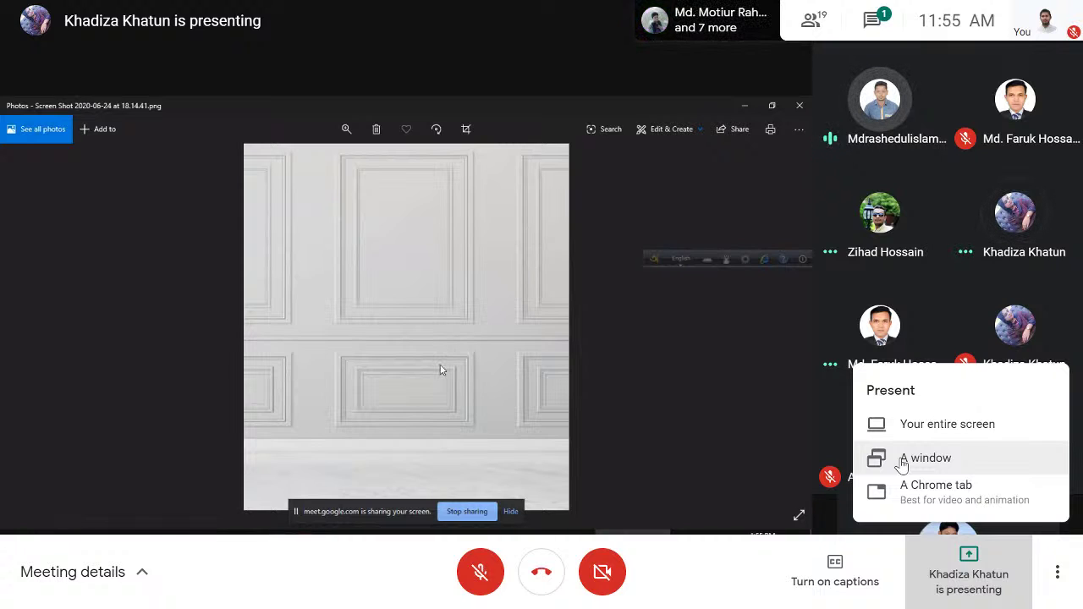
left_click(978, 585)
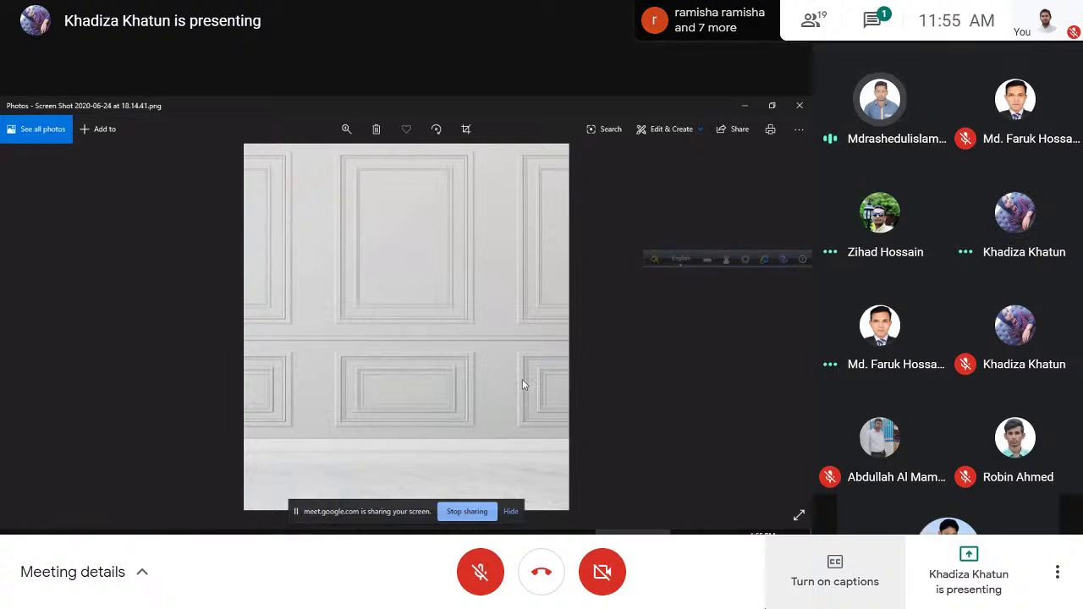
- Minimize the white wall backdrop photo and switch from the cactus balloon box image search to the Fiverr buyer requests
left_click(745, 108)
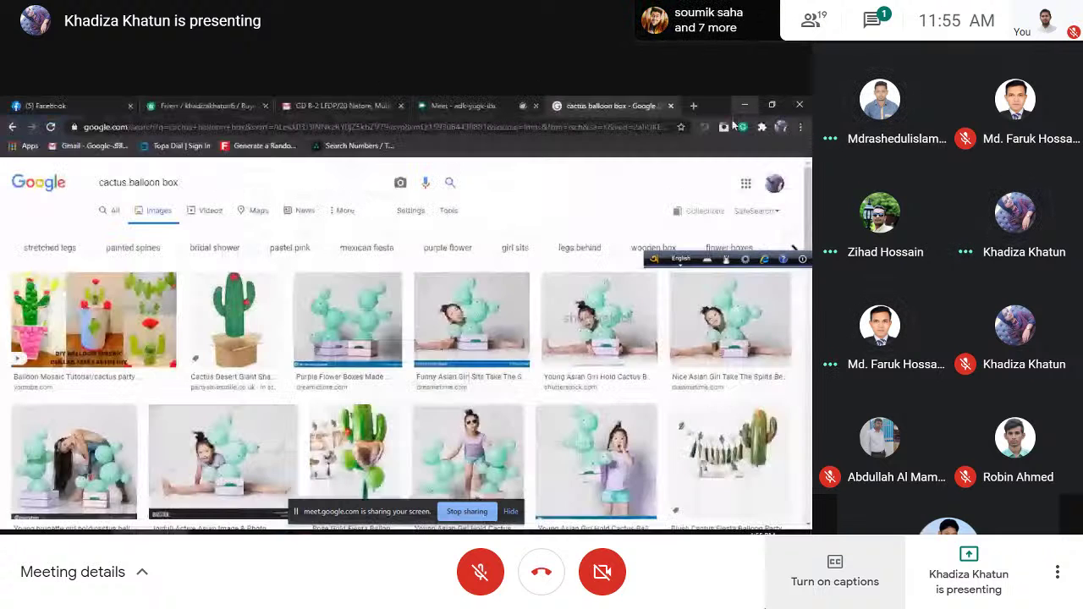
left_click(217, 106)
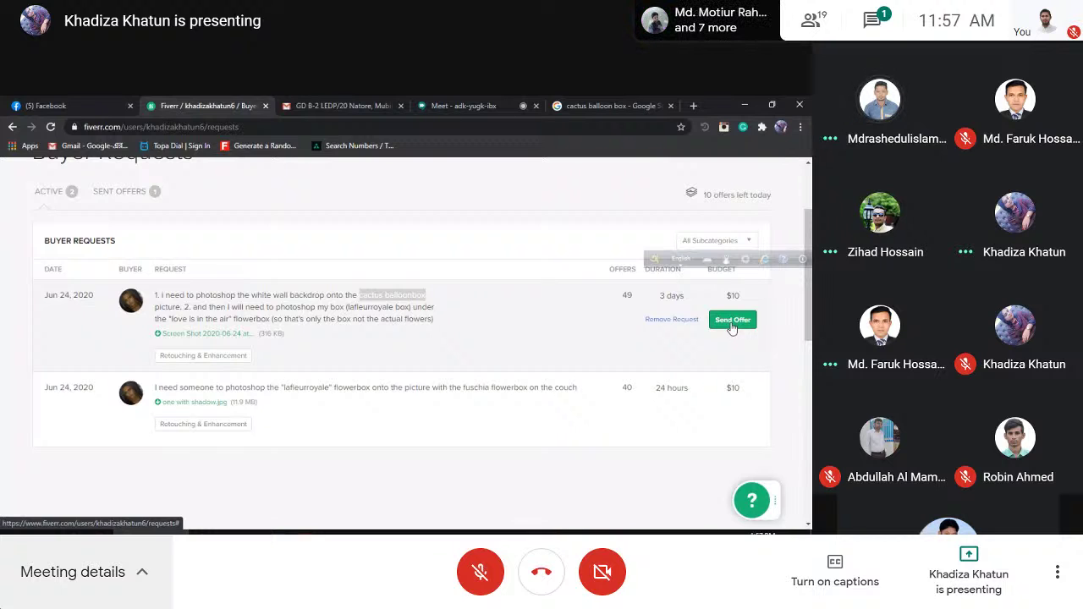
left_click(4, 573)
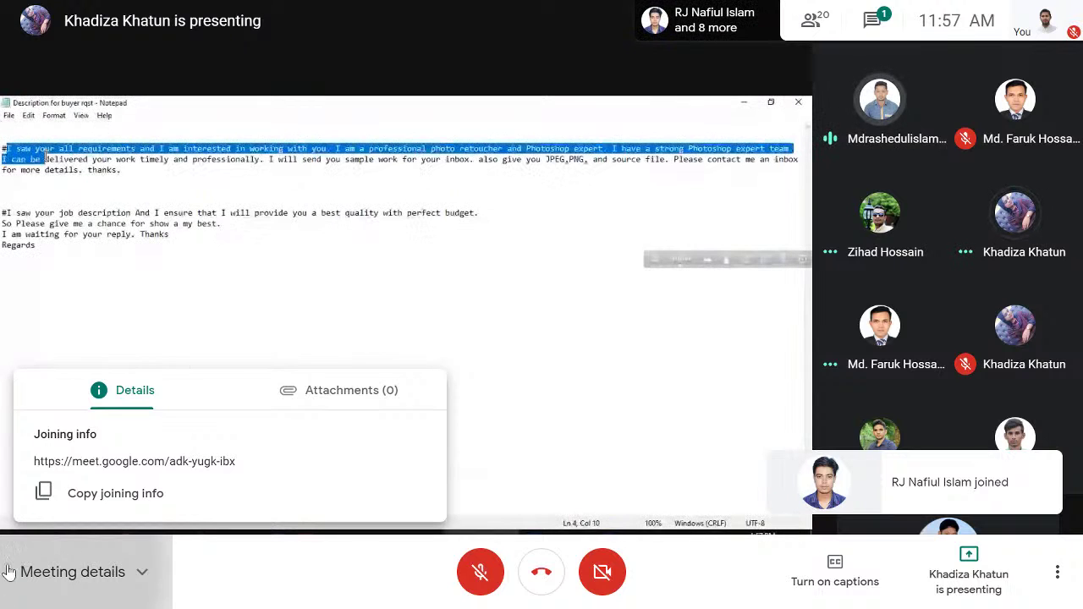
left_click(248, 576)
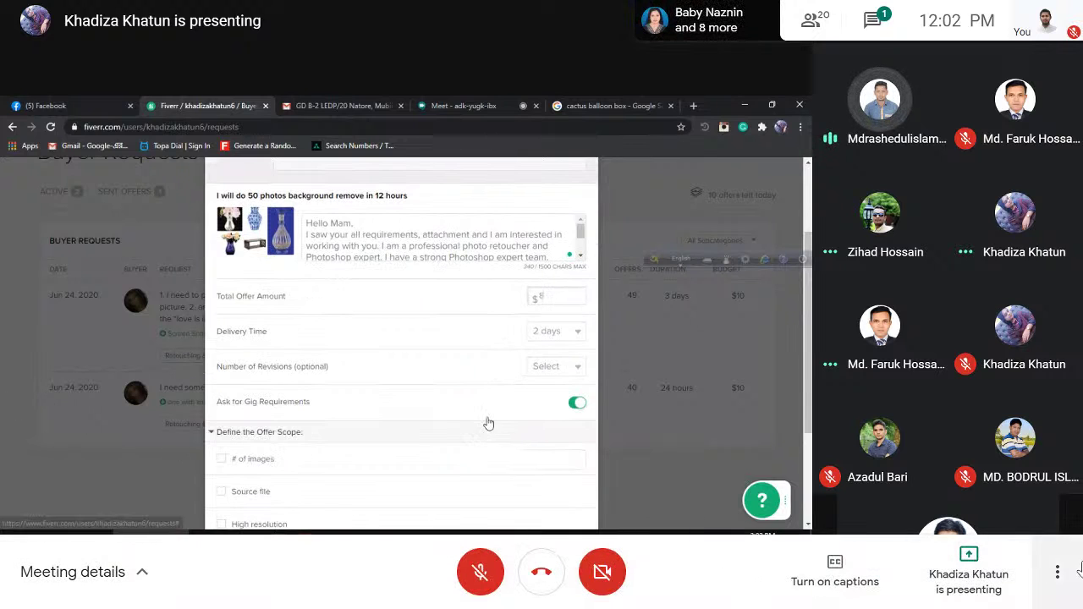
left_click(1060, 575)
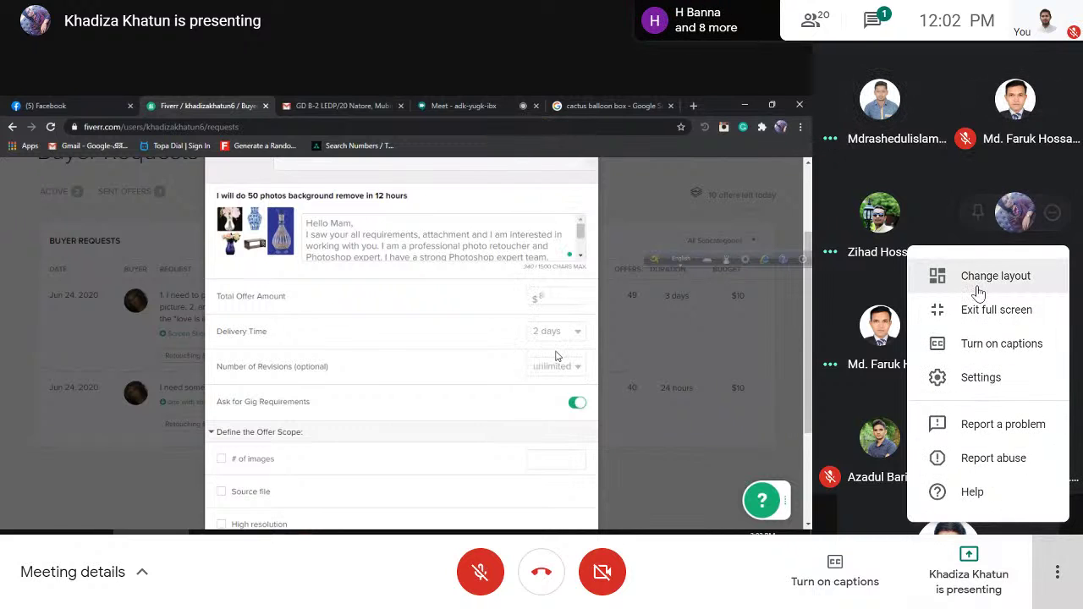
left_click(978, 282)
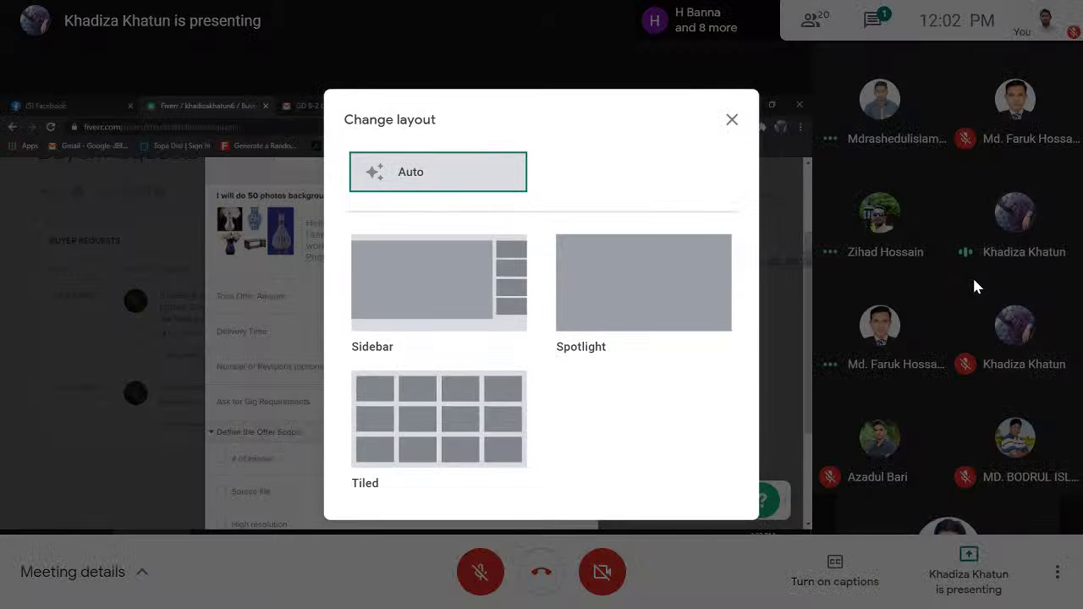
left_click(1055, 569)
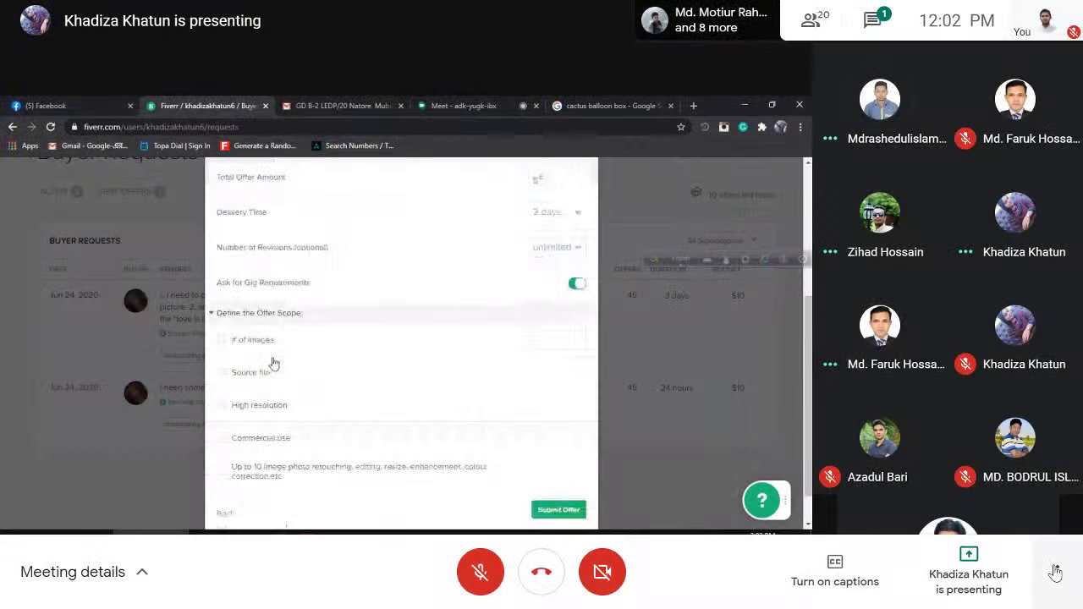
left_click(971, 564)
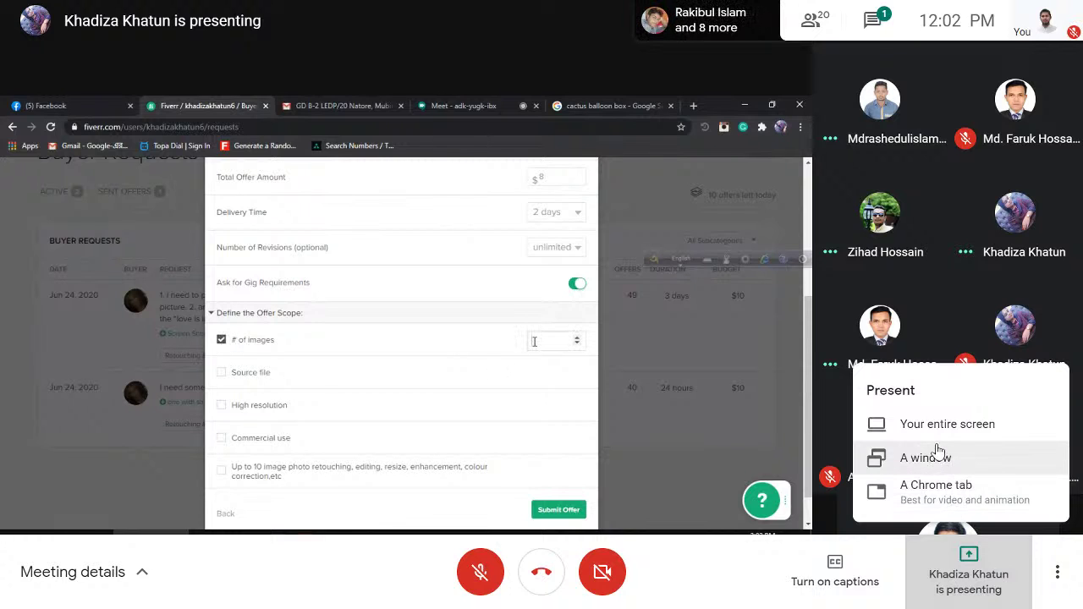
- Turn the meeting captions on and back off
left_click(1062, 575)
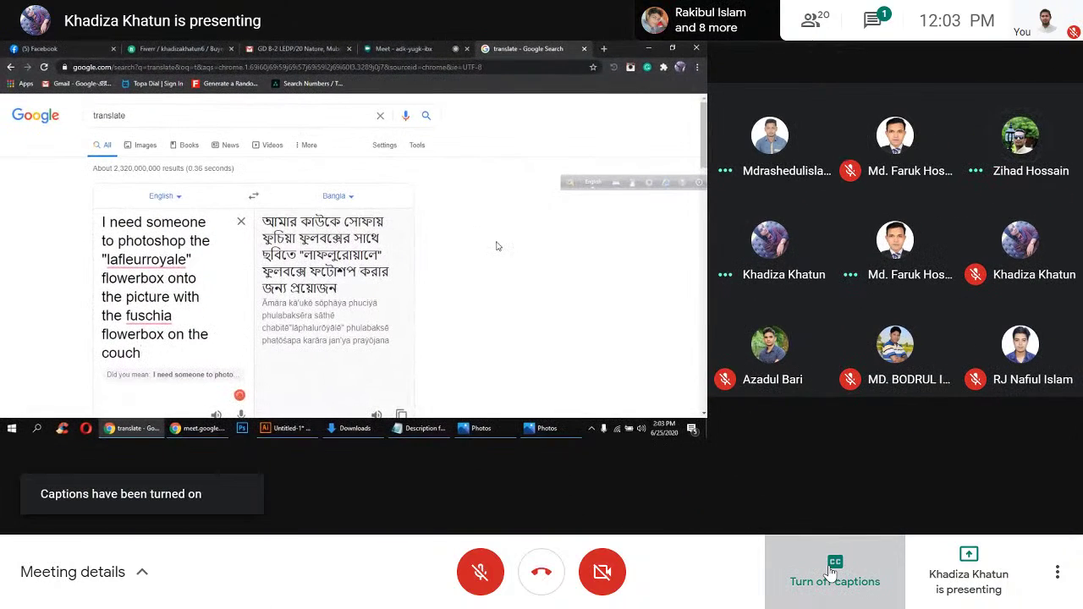
left_click(832, 573)
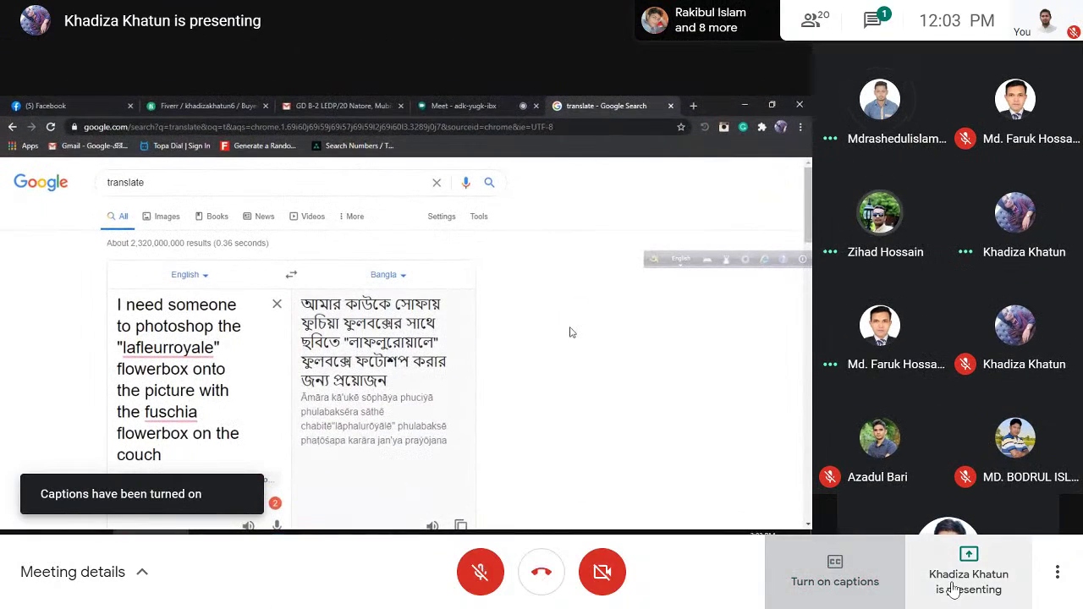
left_click(954, 588)
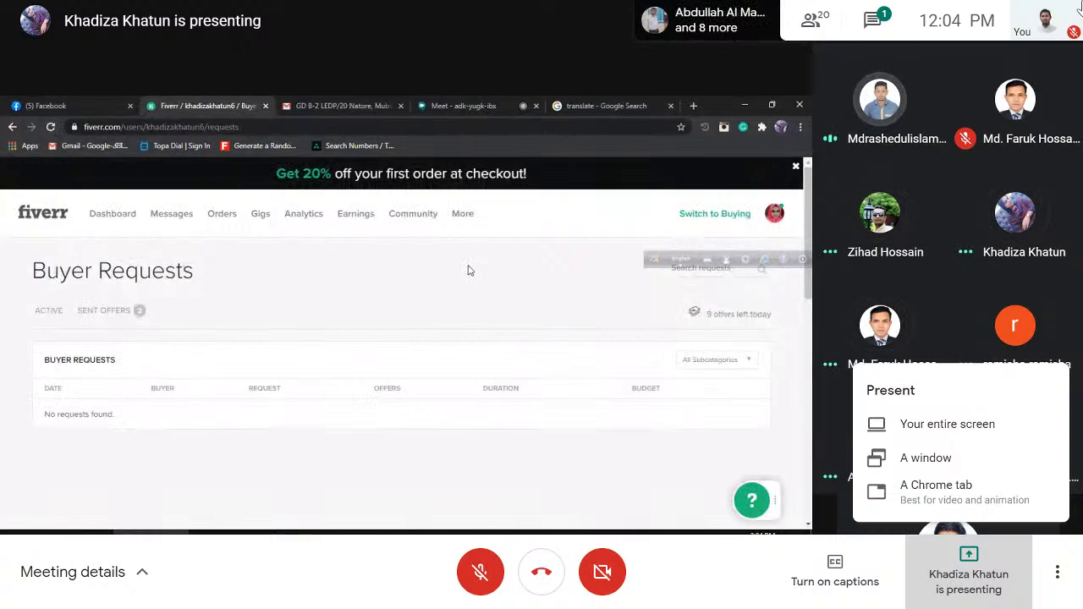
left_click(775, 214)
left_click(708, 245)
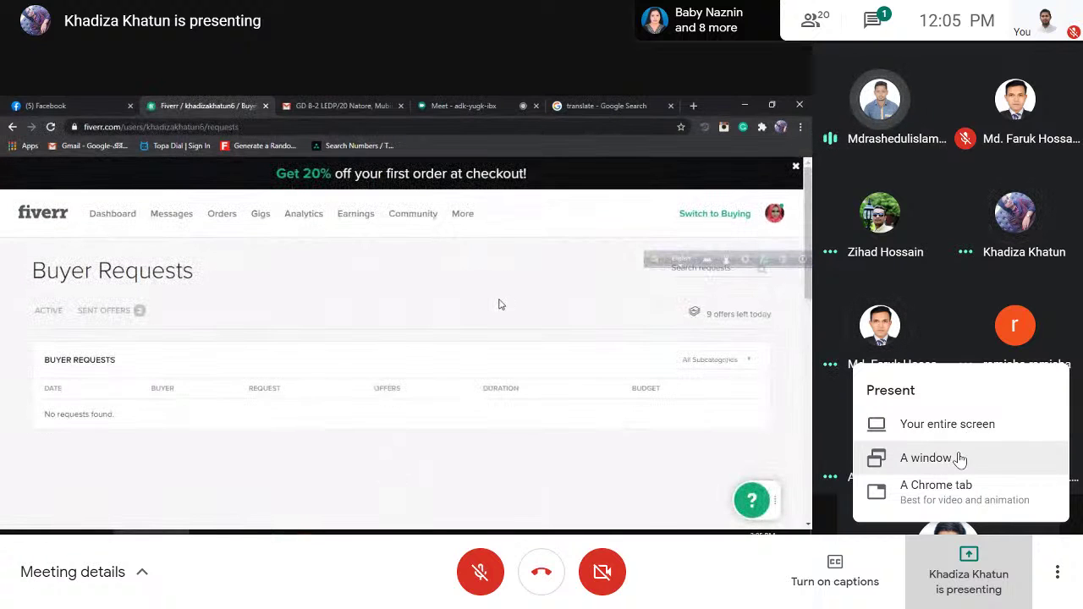
left_click(959, 459)
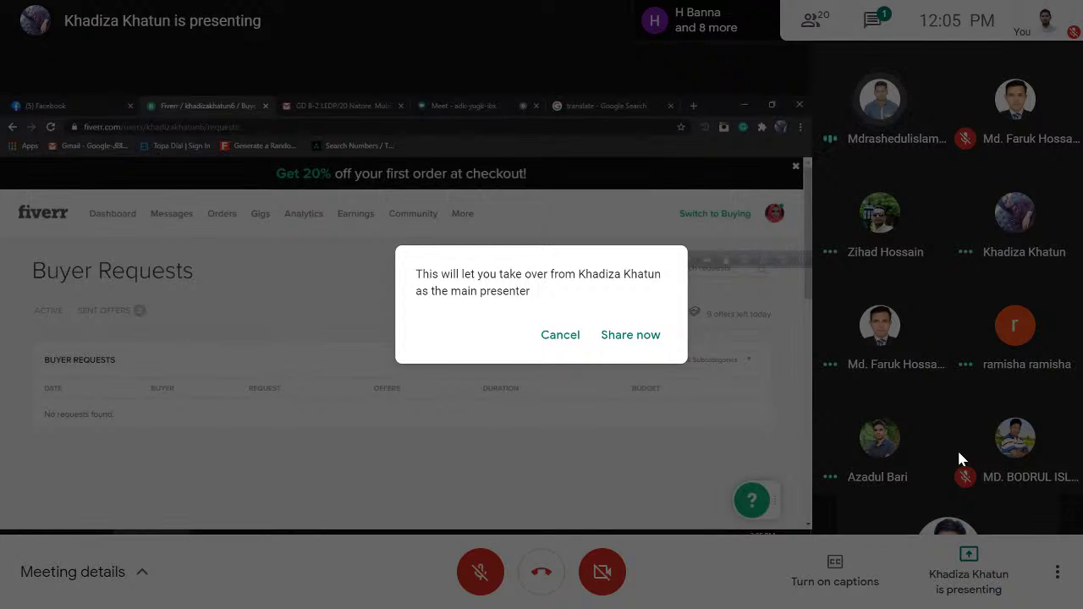
left_click(921, 560)
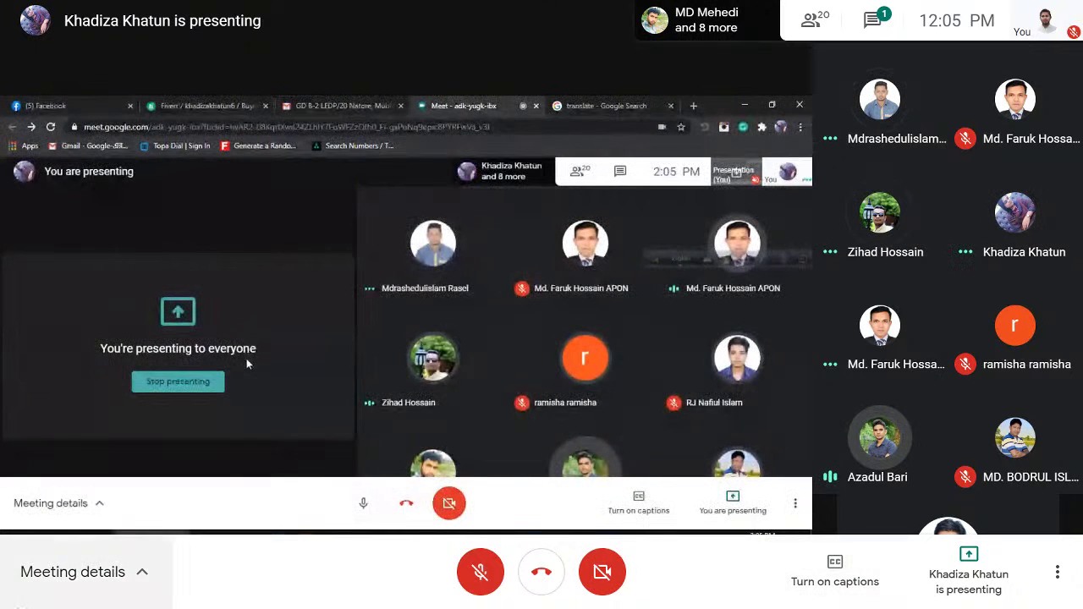
left_click(1057, 588)
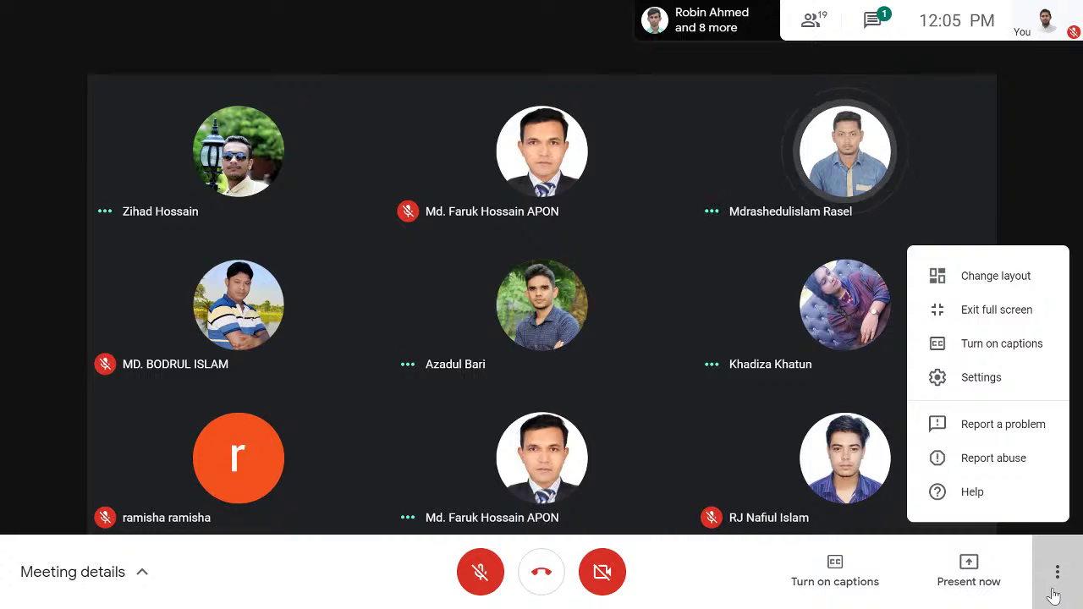
left_click(1053, 597)
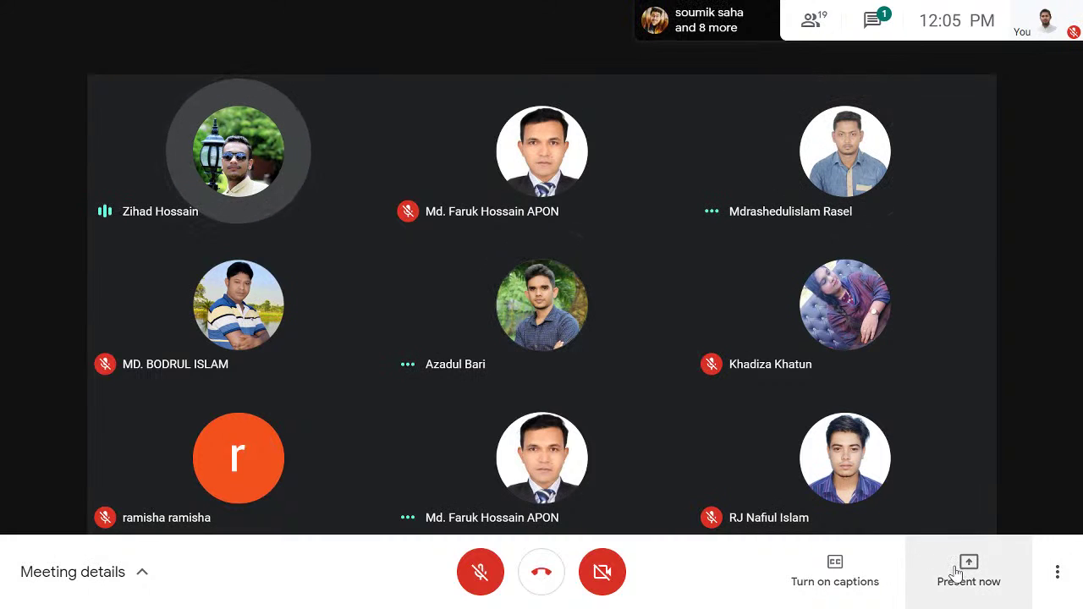
left_click(957, 574)
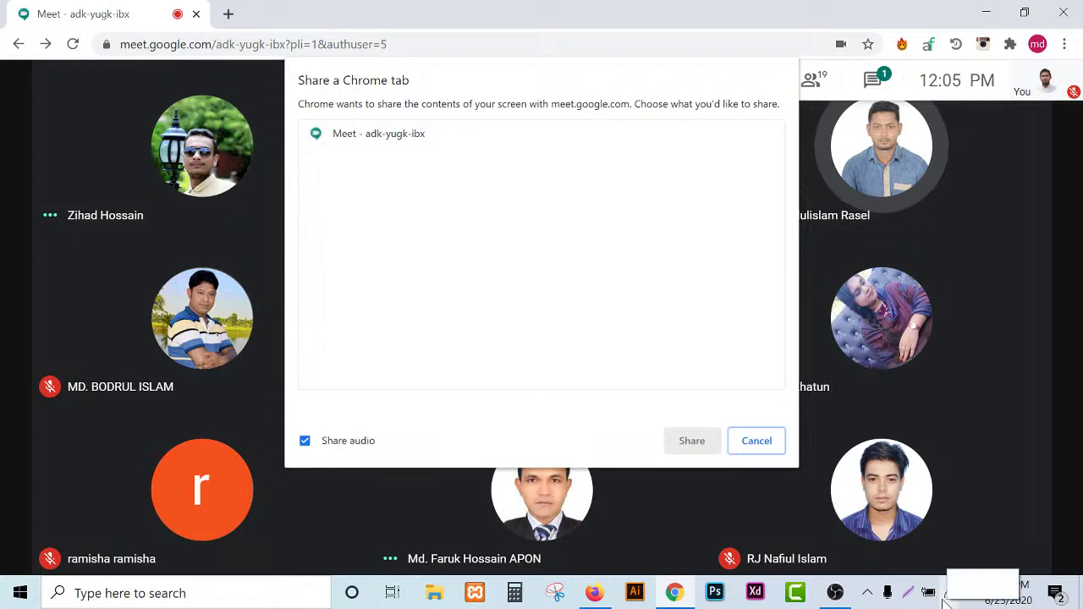
left_click(677, 595)
left_click(677, 595)
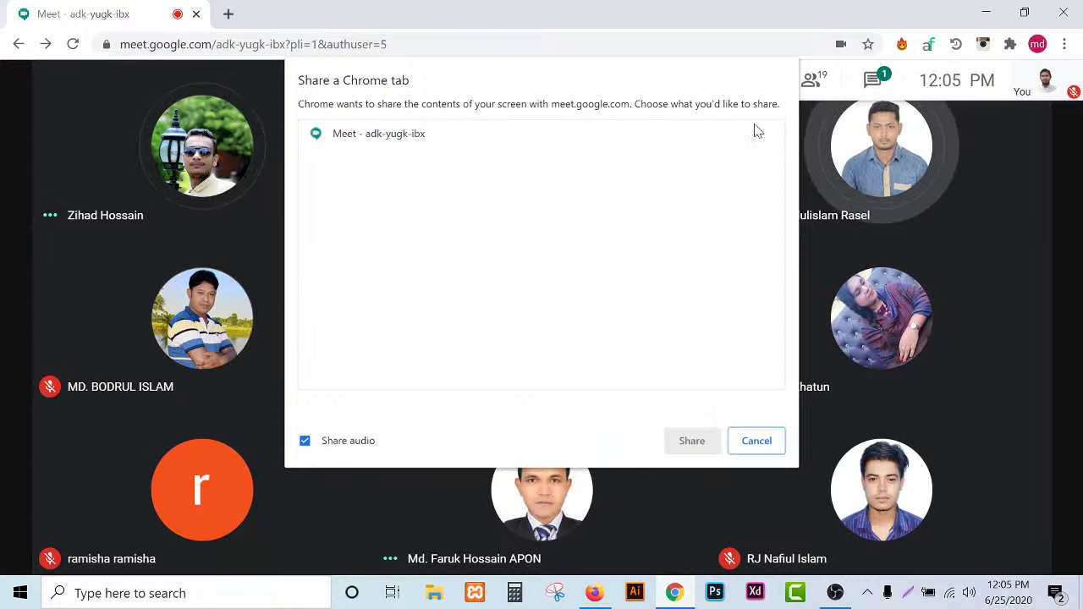
left_click(757, 444)
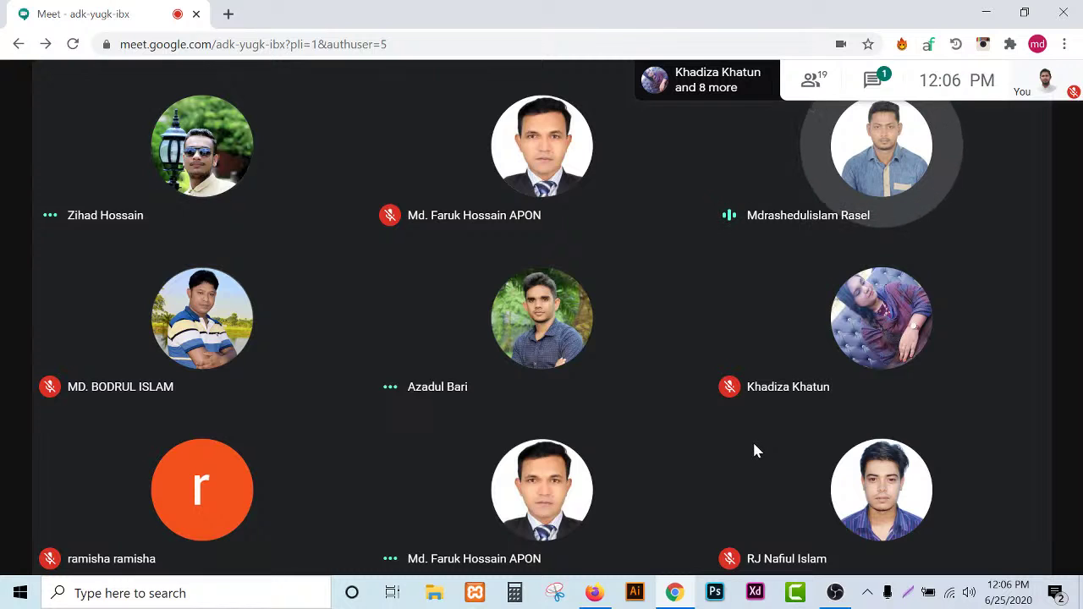
- Check the live stream's status in OBS and return to the Google Meet call
left_click(835, 592)
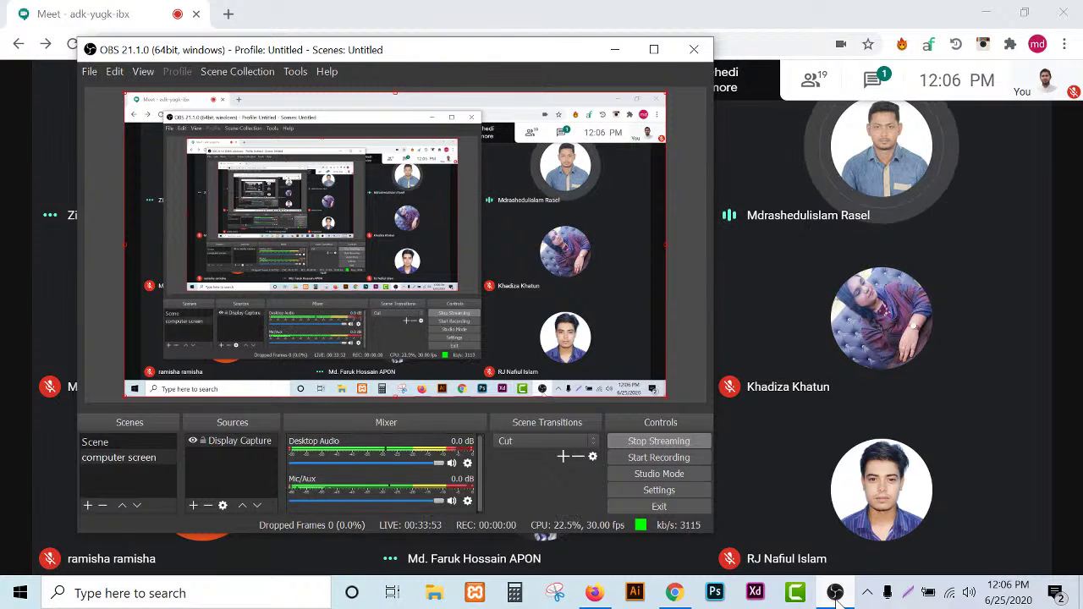
left_click(835, 593)
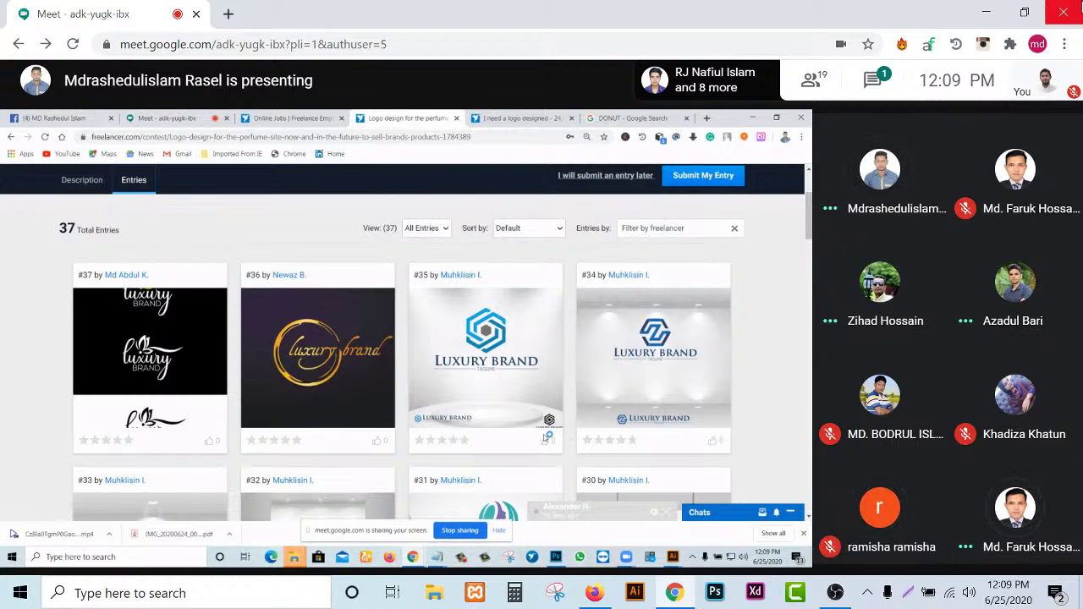
- Look through the submitted entries of the Freelancer perfume site logo contest
scroll(544, 441, "down", 1)
scroll(544, 440, "down", 2)
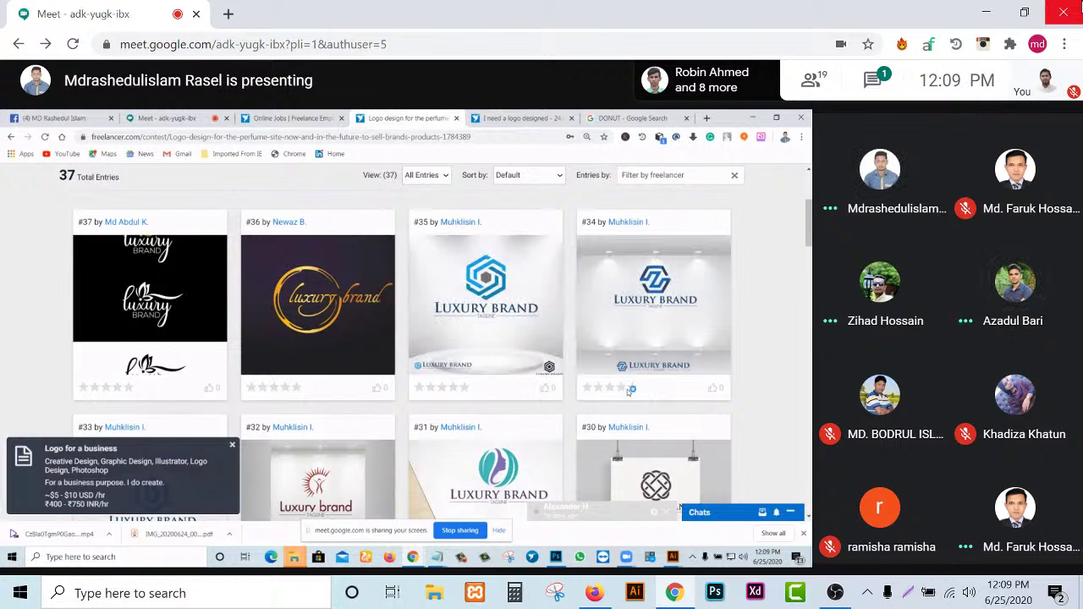
scroll(631, 391, "down", 3)
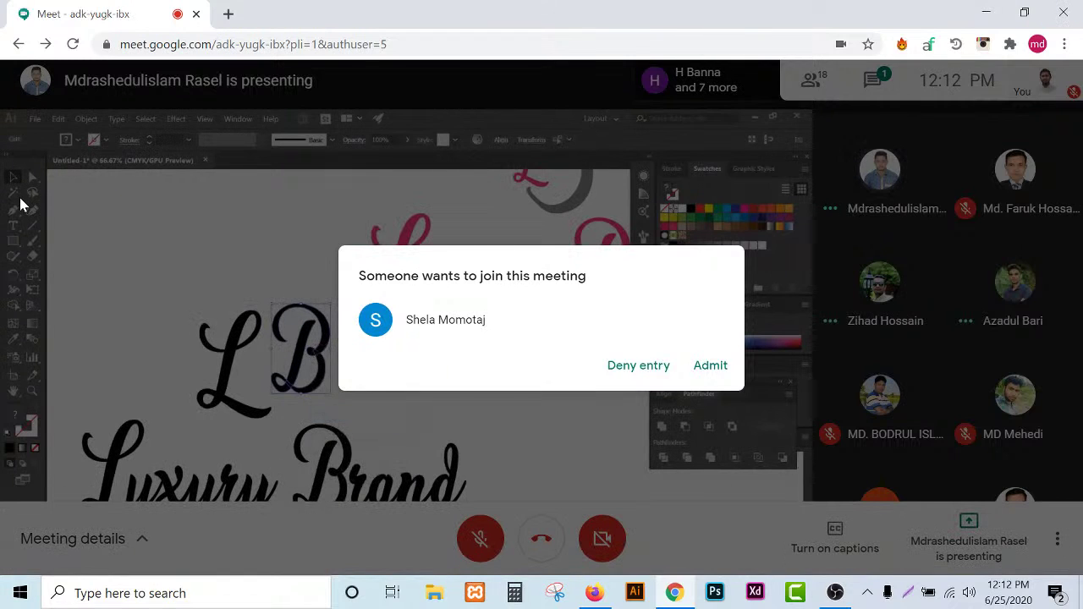
- Admit the waiting participant to the meeting and check the live stream in OBS
left_click(711, 367)
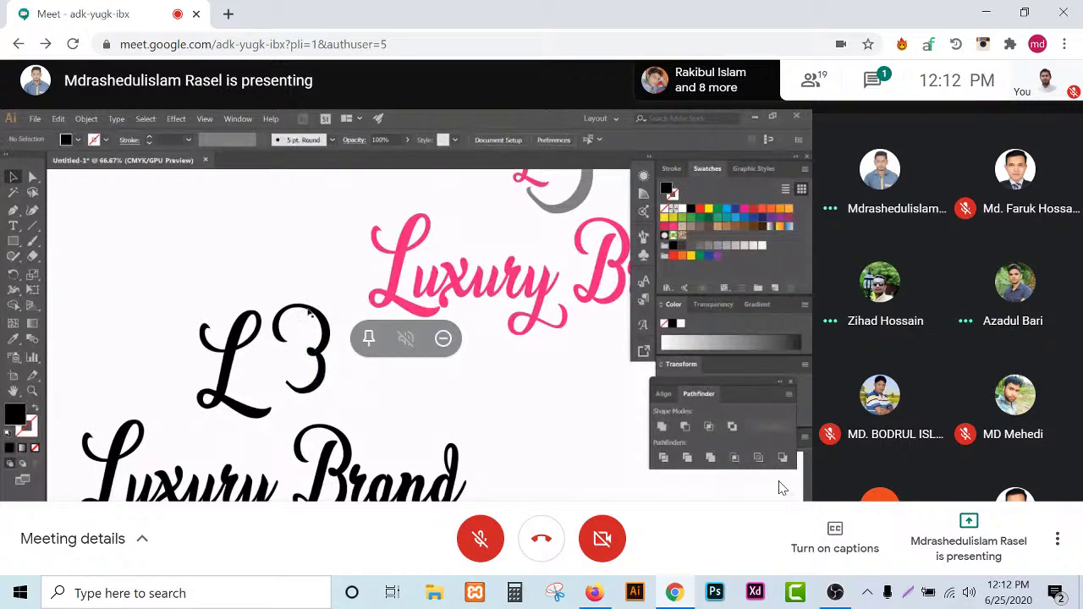
left_click(844, 599)
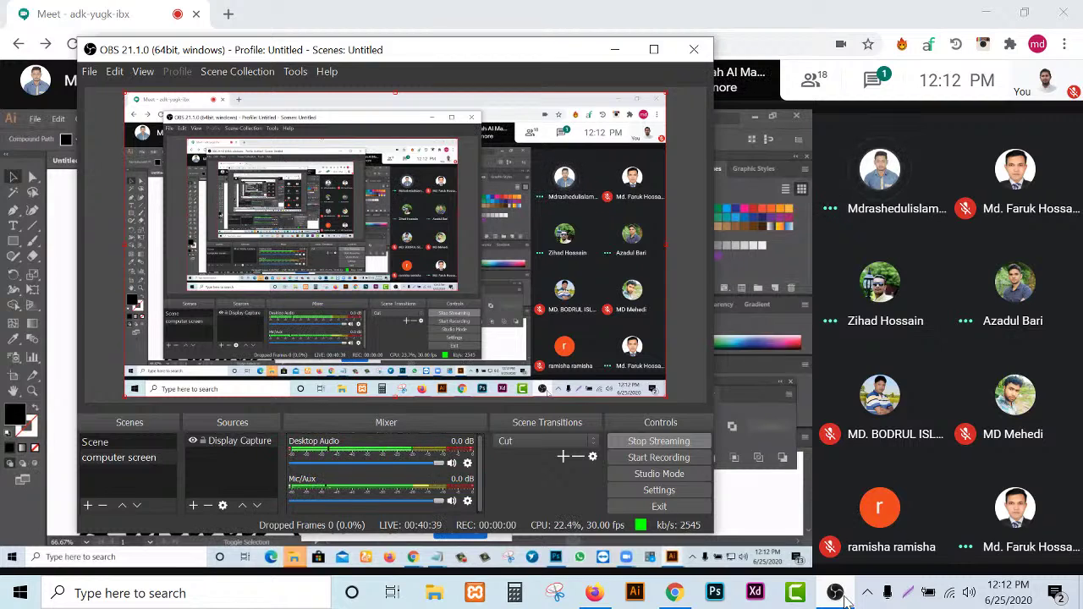
left_click(843, 597)
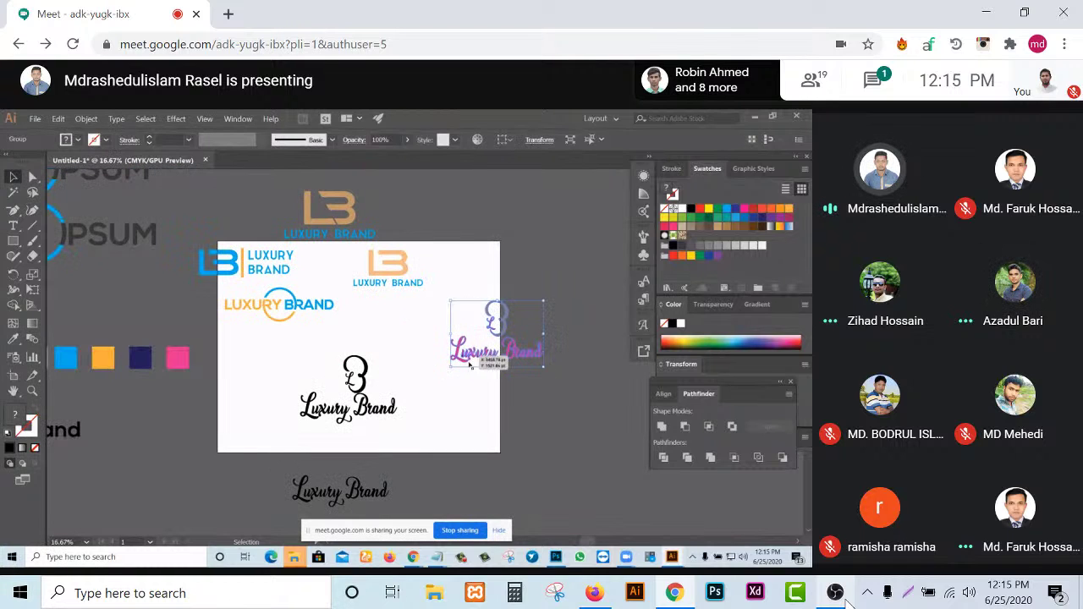
- Move the black script Luxury Brand logo off the artboard and shift the orange LB logo slightly on it
left_click_drag(276, 312, 279, 306)
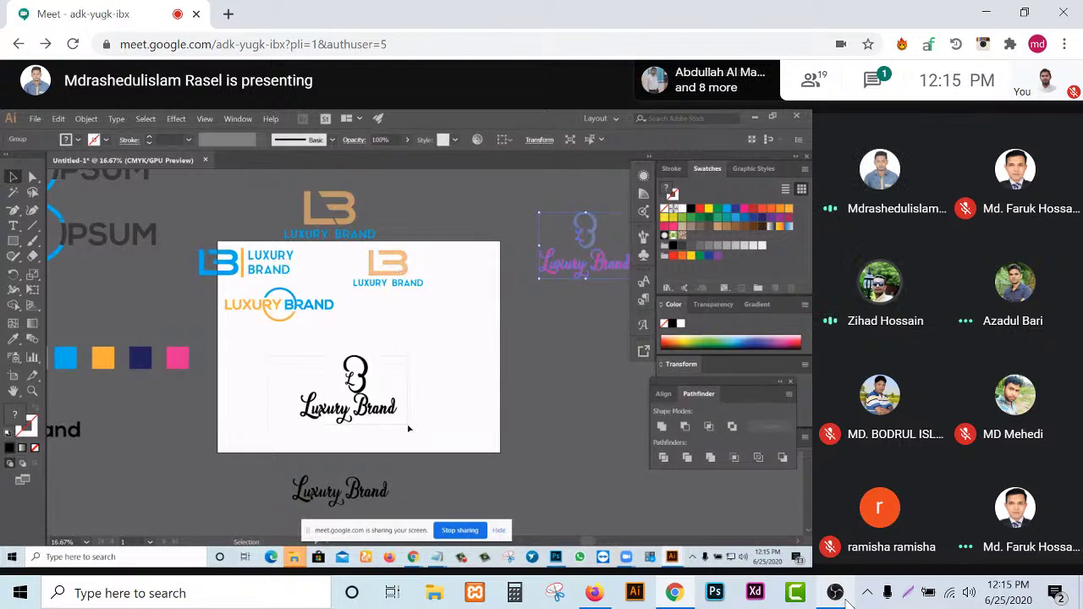
left_click_drag(391, 382, 635, 385)
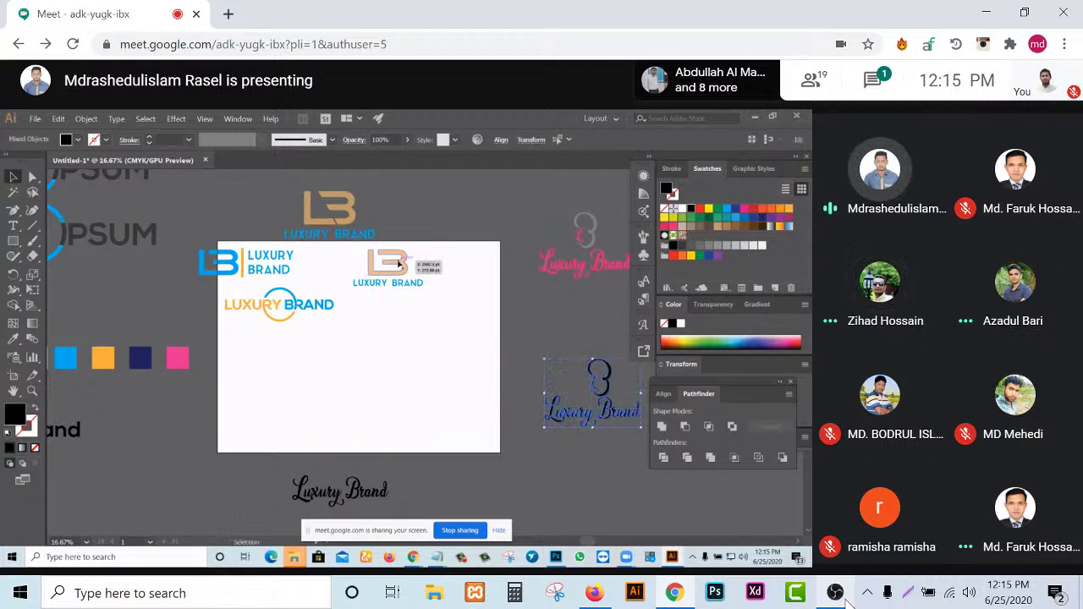
left_click_drag(387, 262, 401, 273)
scroll(392, 302, "down", 1)
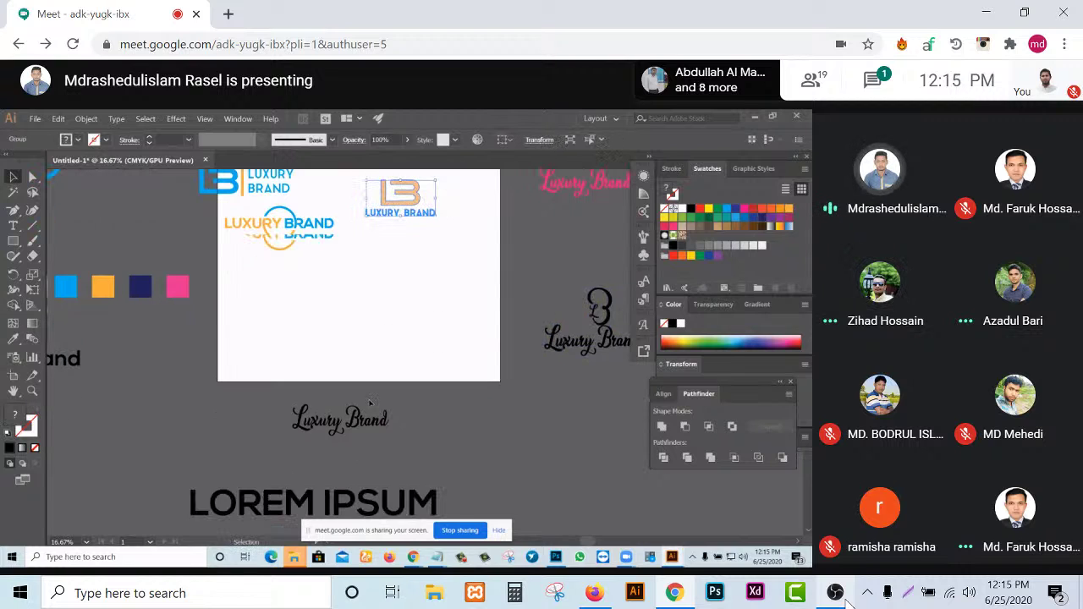
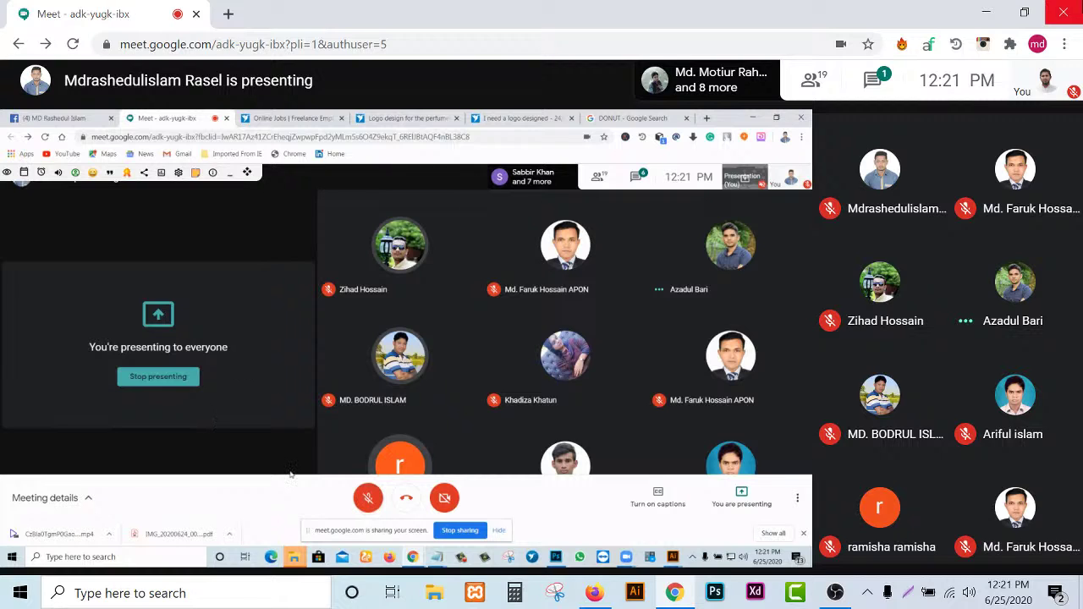
- Turn on the presenter's microphone in the meeting
left_click(361, 500)
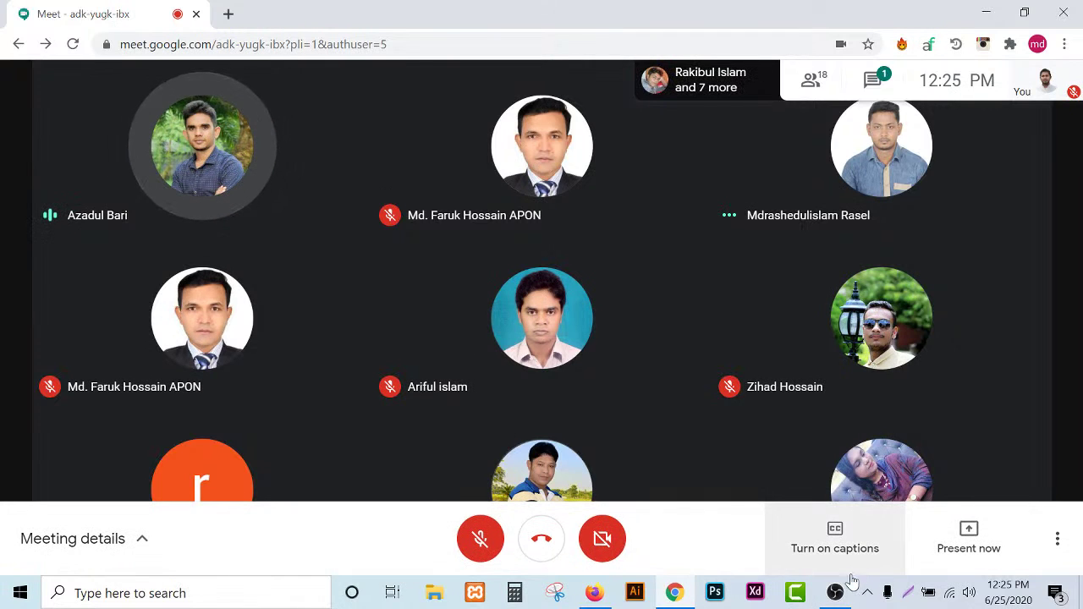
- Switch to OBS, restart the live stream, and return to the Google Meet call
left_click(835, 598)
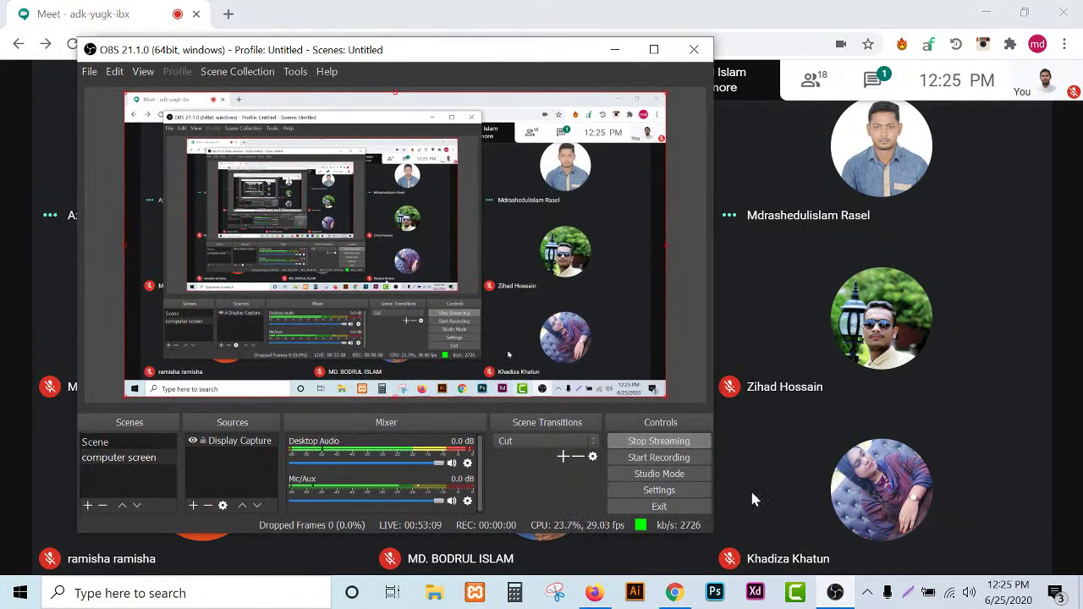
double_click(661, 441)
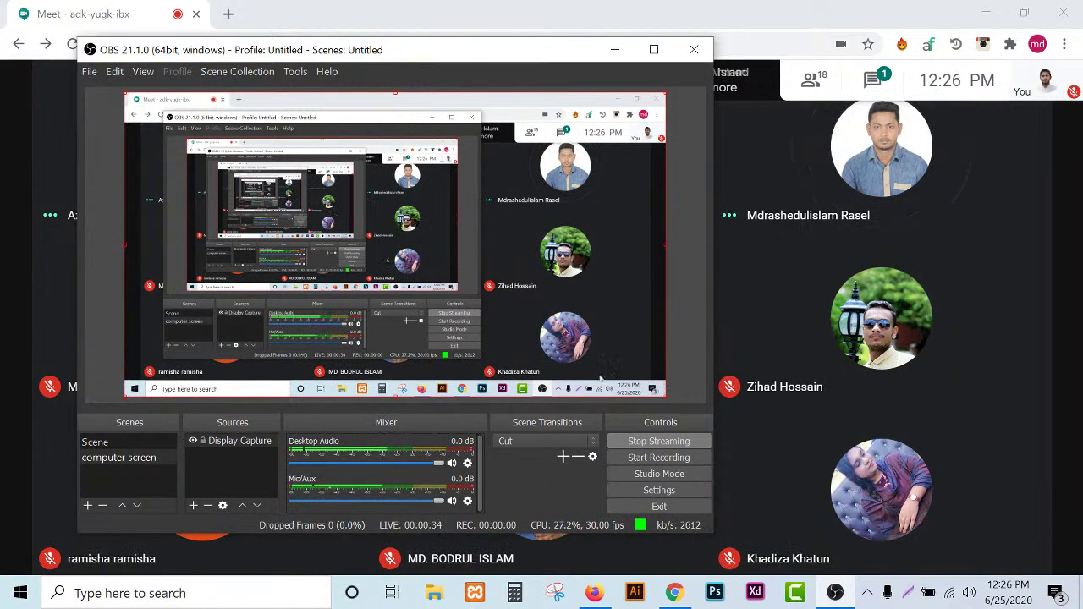
mouse_move(835, 595)
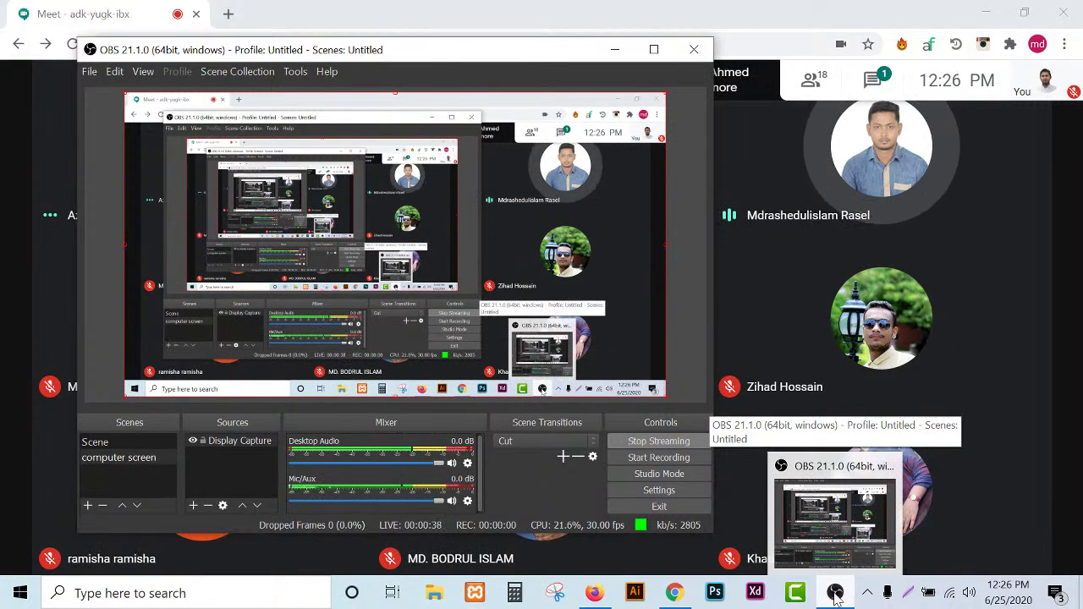
left_click(836, 595)
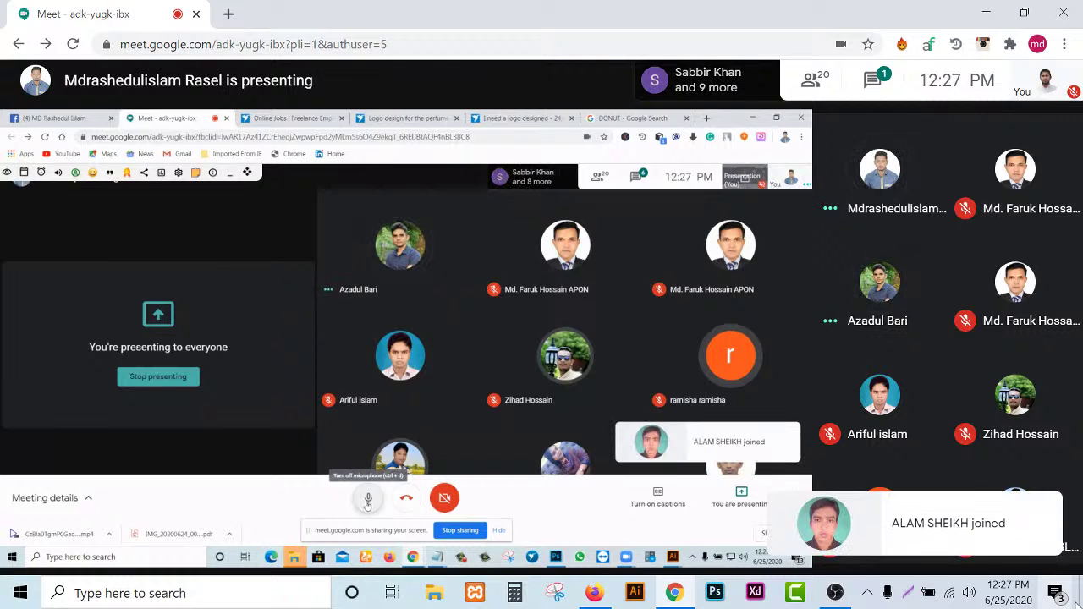
- Mute the presenter's microphone in the meeting
left_click(367, 501)
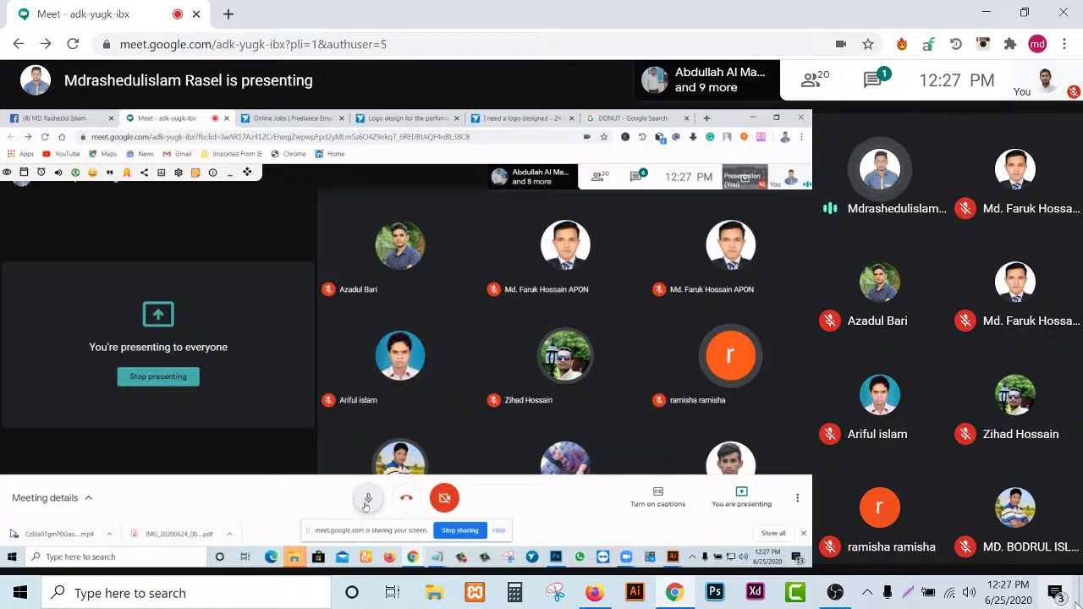
left_click(367, 501)
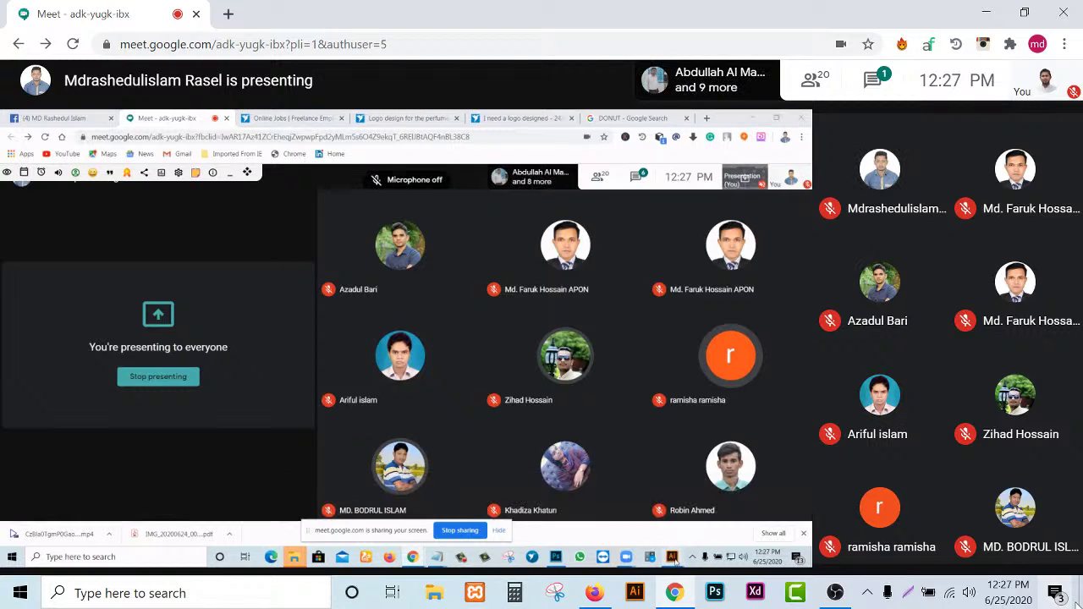
mouse_move(672, 556)
left_click(736, 512)
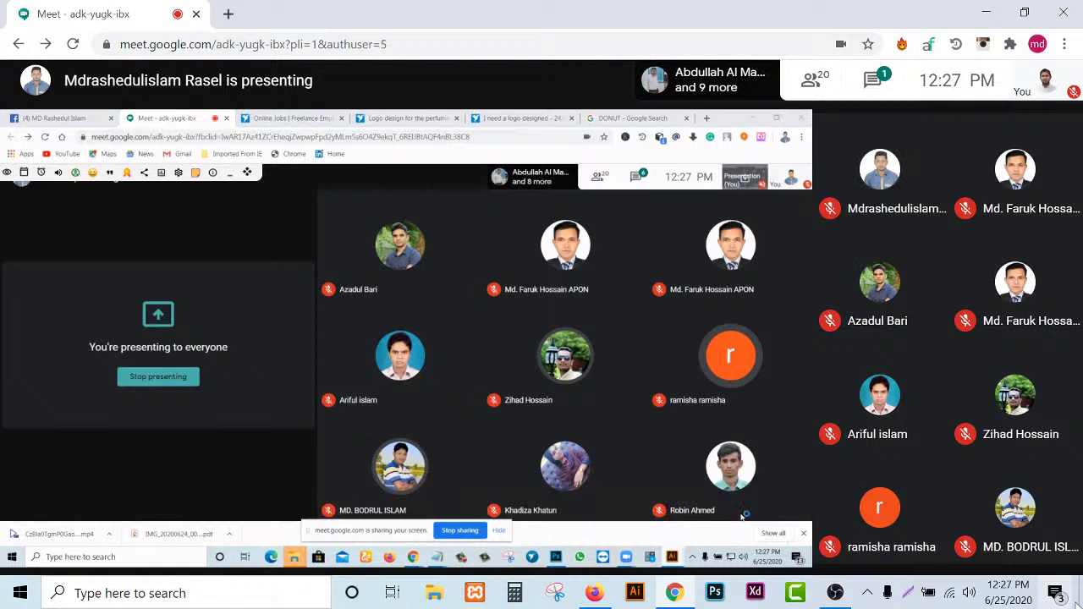
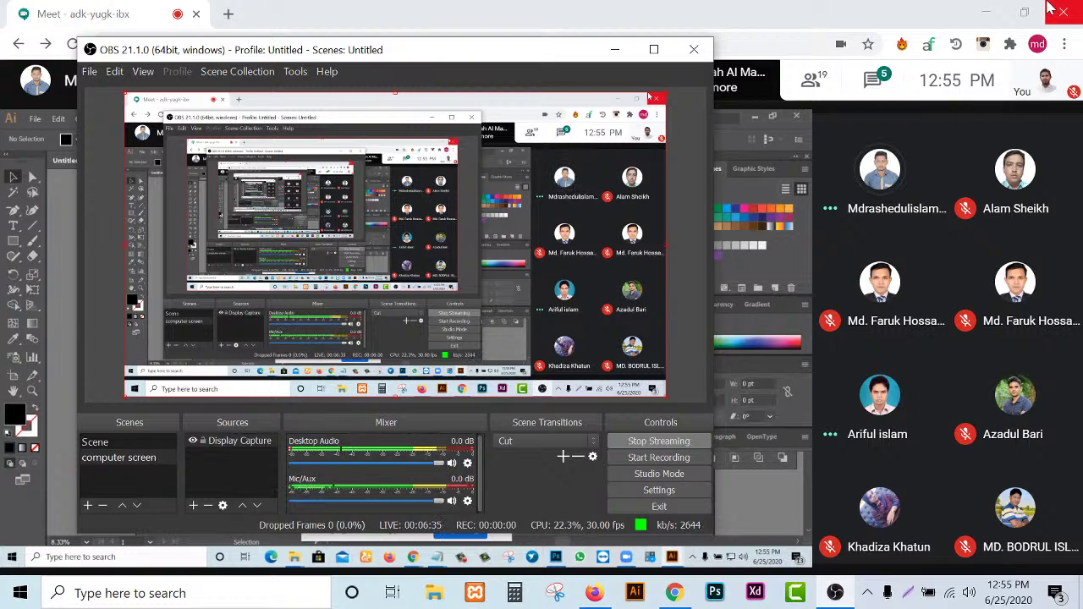
- Select all the artwork in the shared Illustrator document and switch to the Pen tool
key("ctrl+equal")
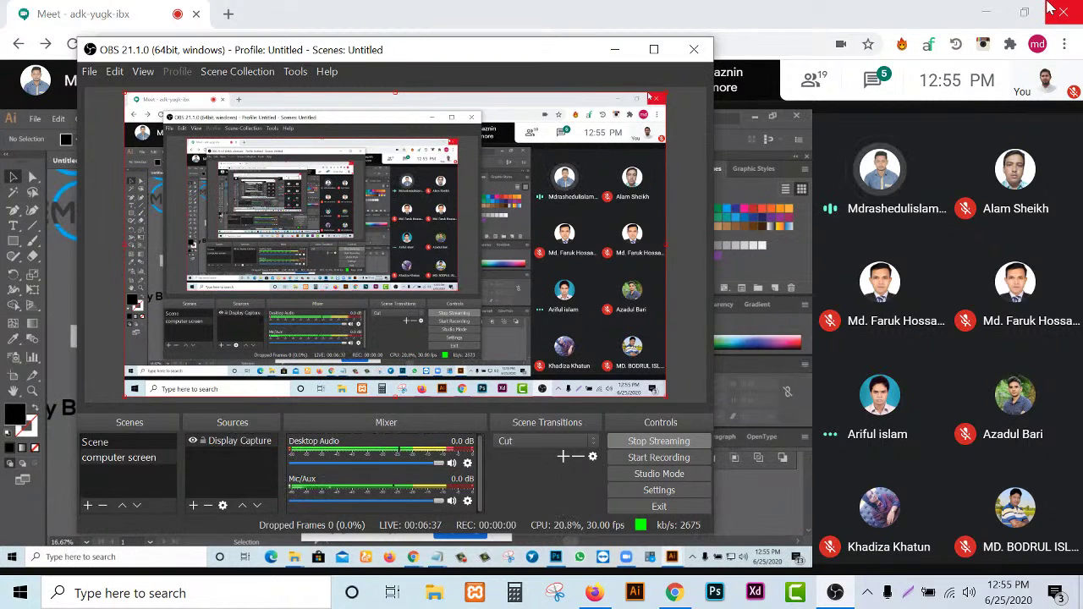
key("ctrl+a")
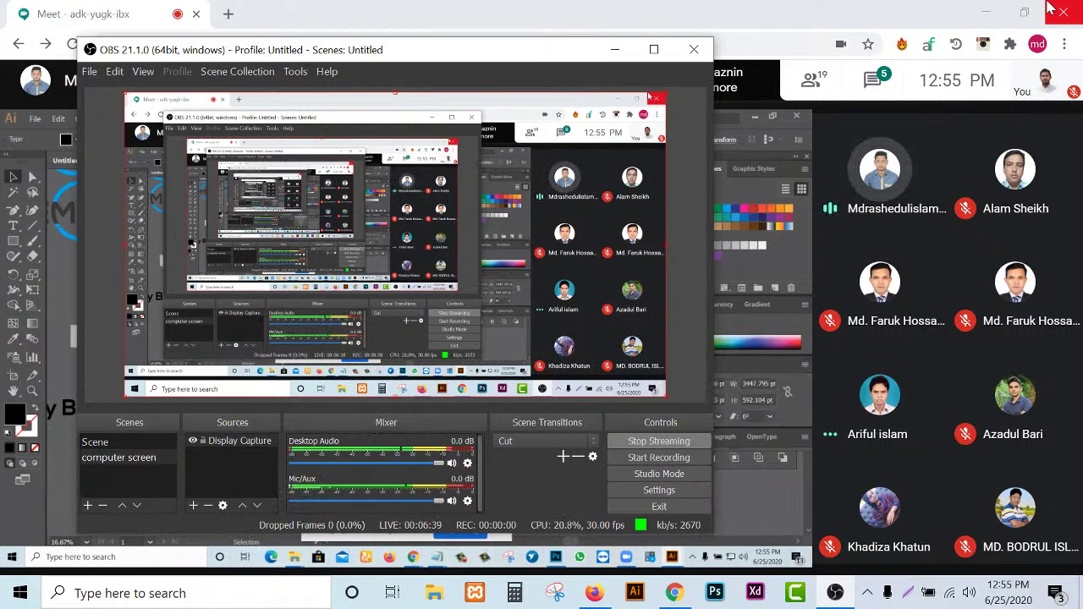
key("ctrl+equal")
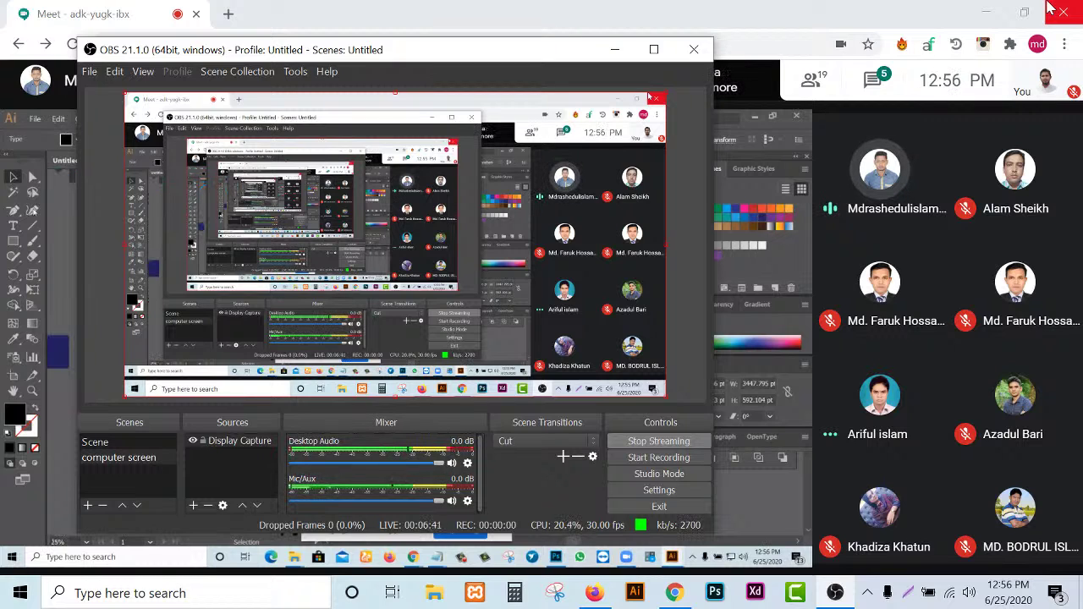
key("minus")
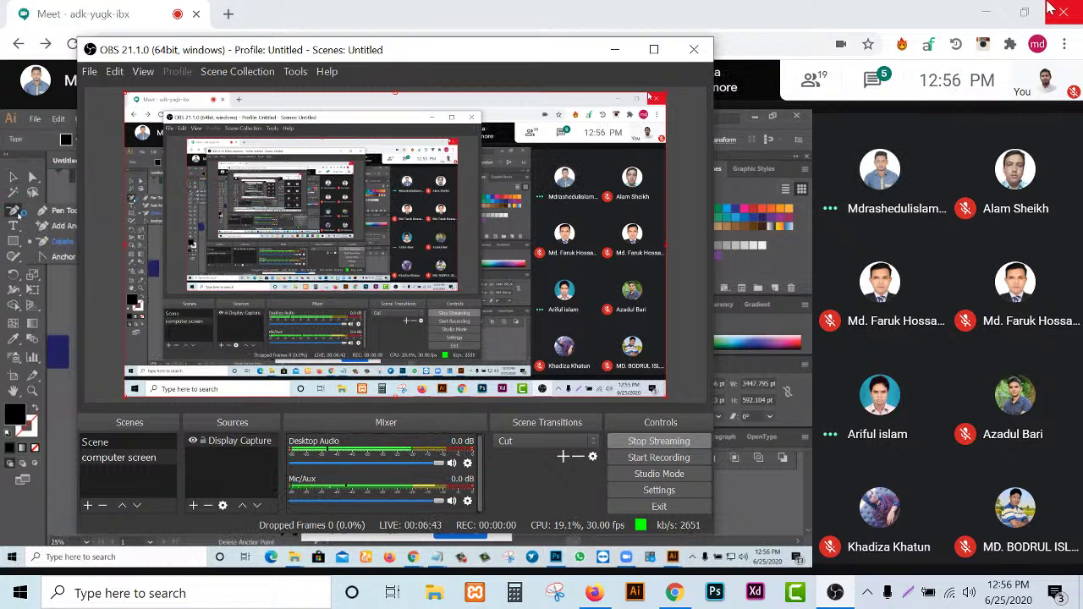
key("p")
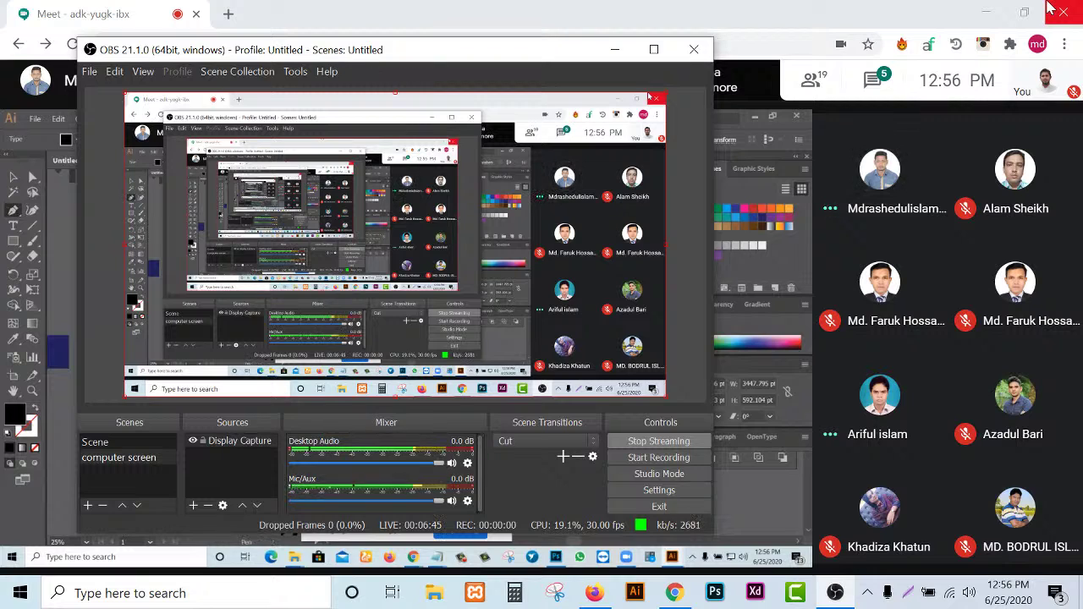
key("ctrl+minus")
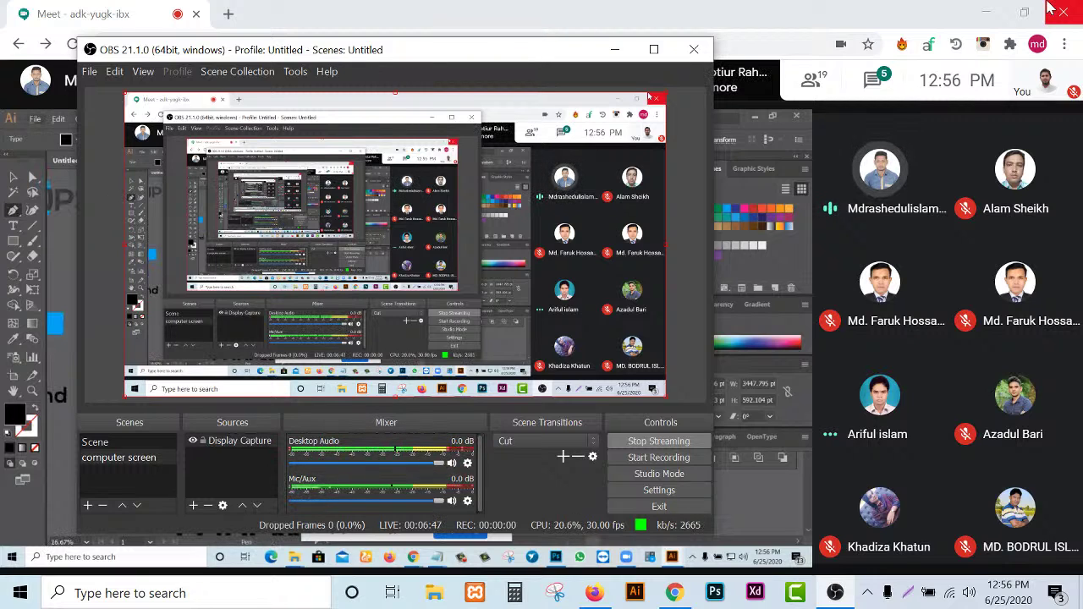
key("ctrl+plus")
key("ctrl+minus")
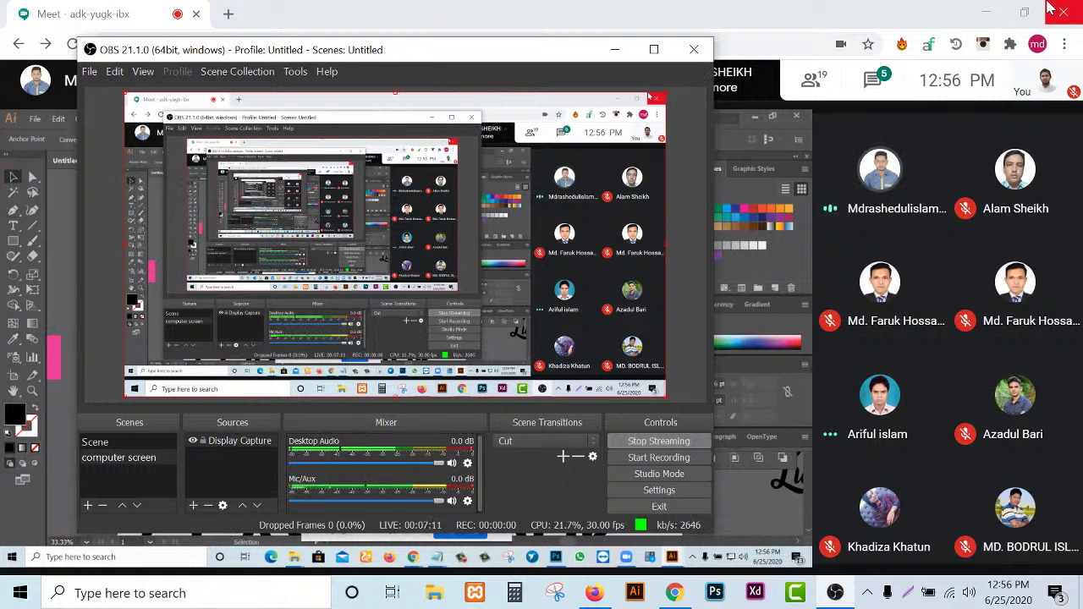
- Select the whole path instead of its anchor point with the Selection tool
left_click(13, 178)
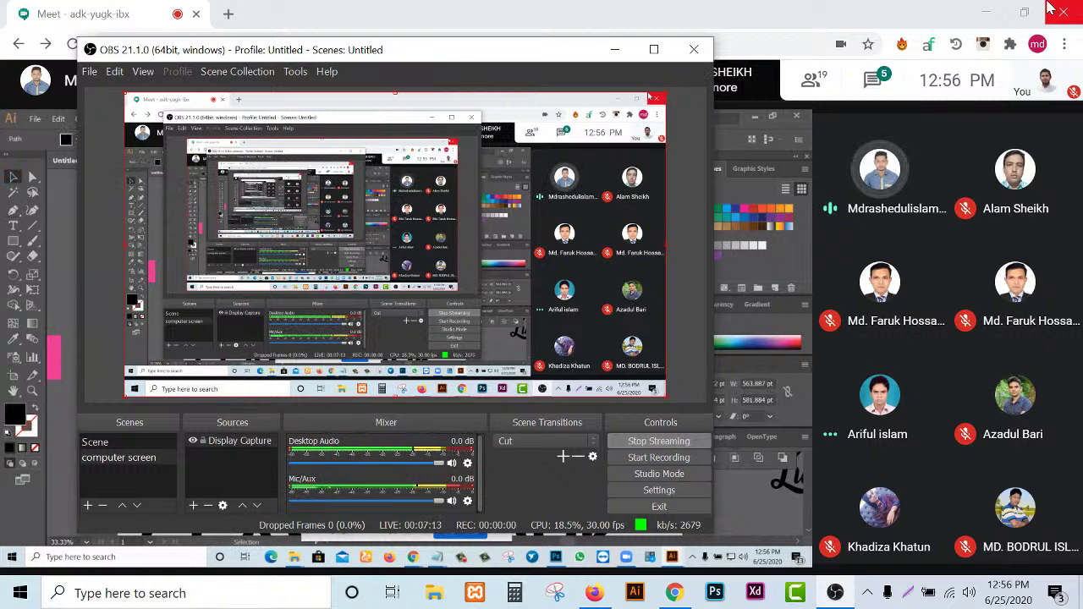
left_click_drag(53, 357, 53, 316)
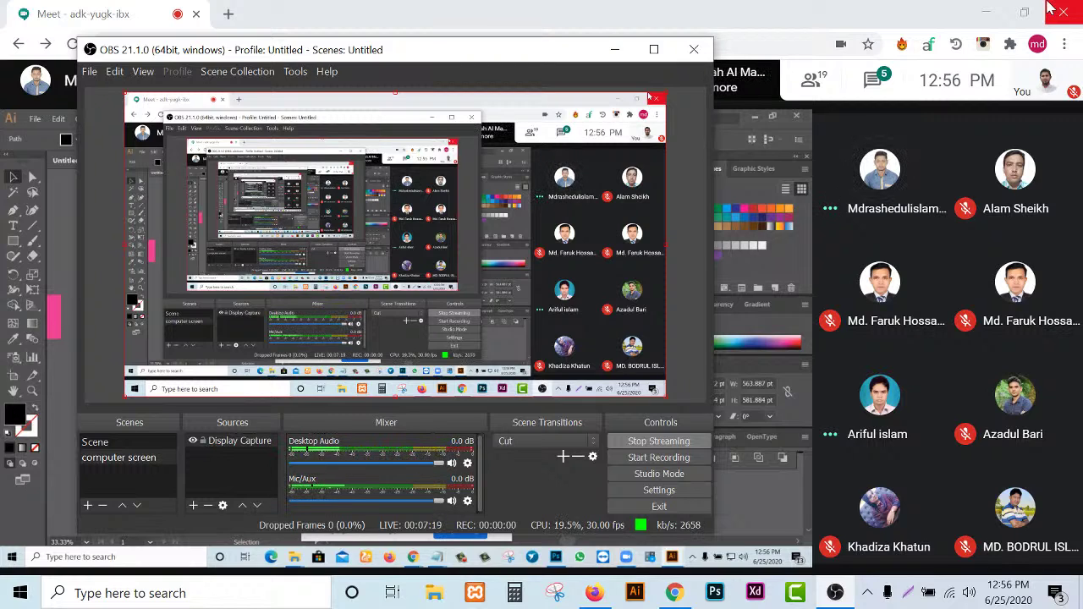
key("ctrl+plus")
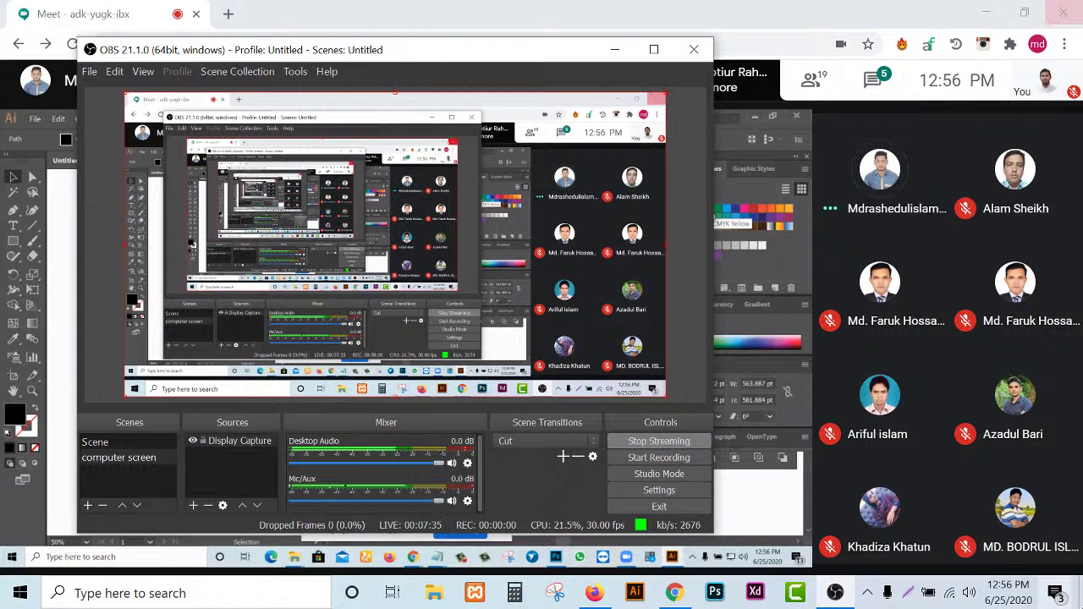
- Minimize the OBS window covering the meeting and open the Windows Start menu
left_click(834, 594)
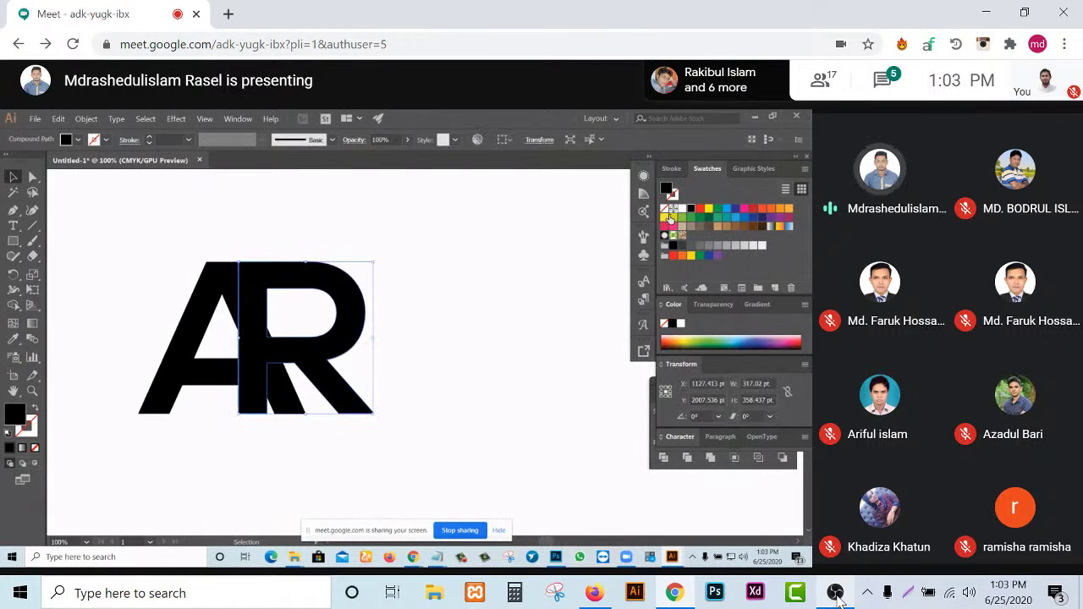
left_click(409, 296)
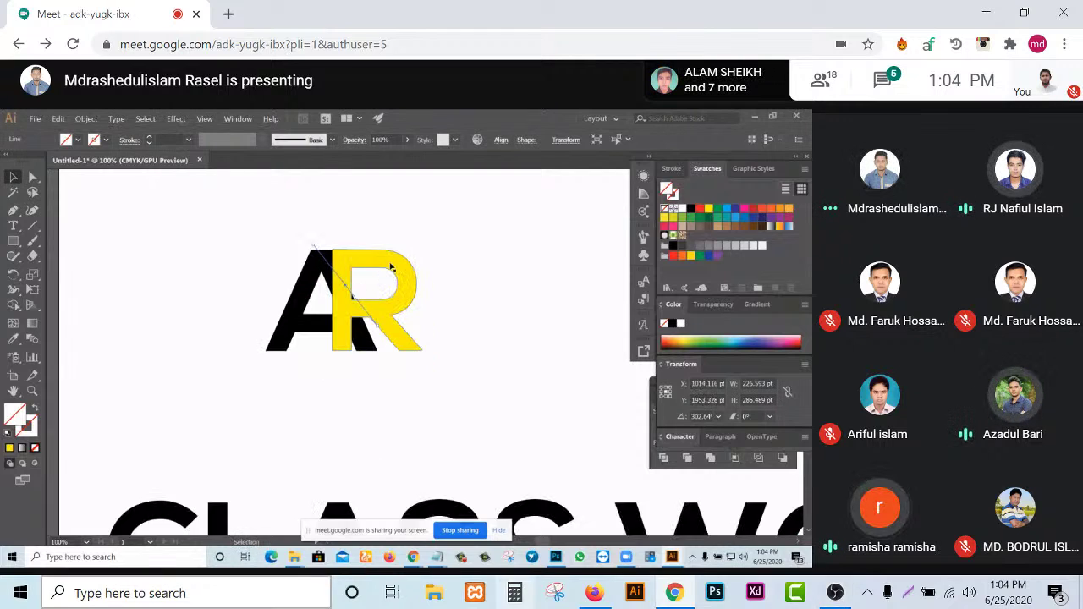
left_click(20, 594)
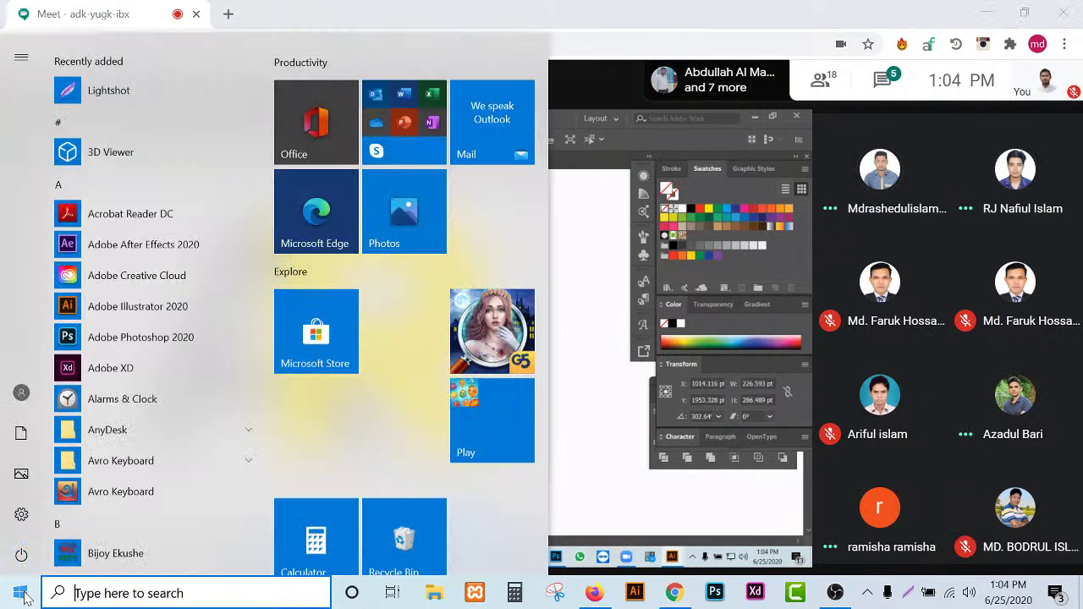